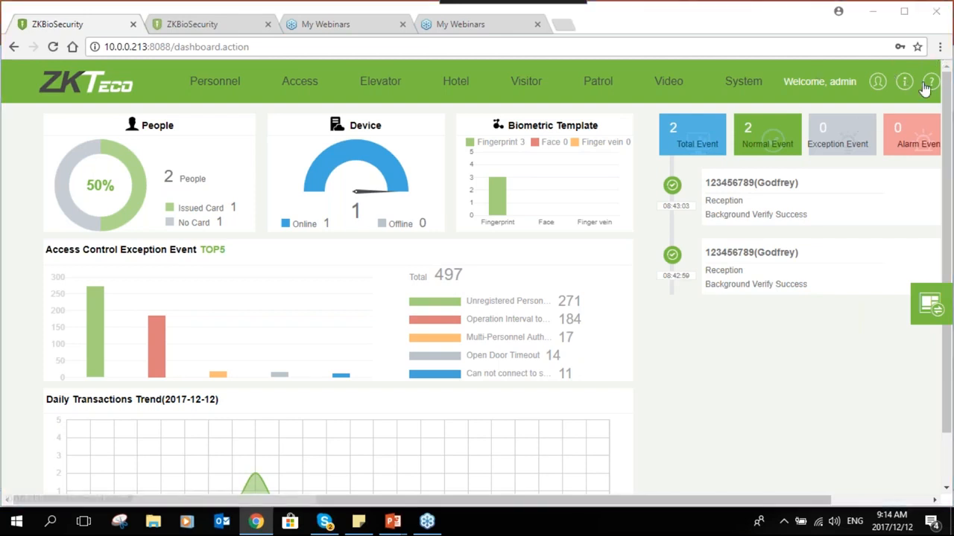
Look through the user manual help pages, trim the manual's web address, then close the manual
left_click(922, 85)
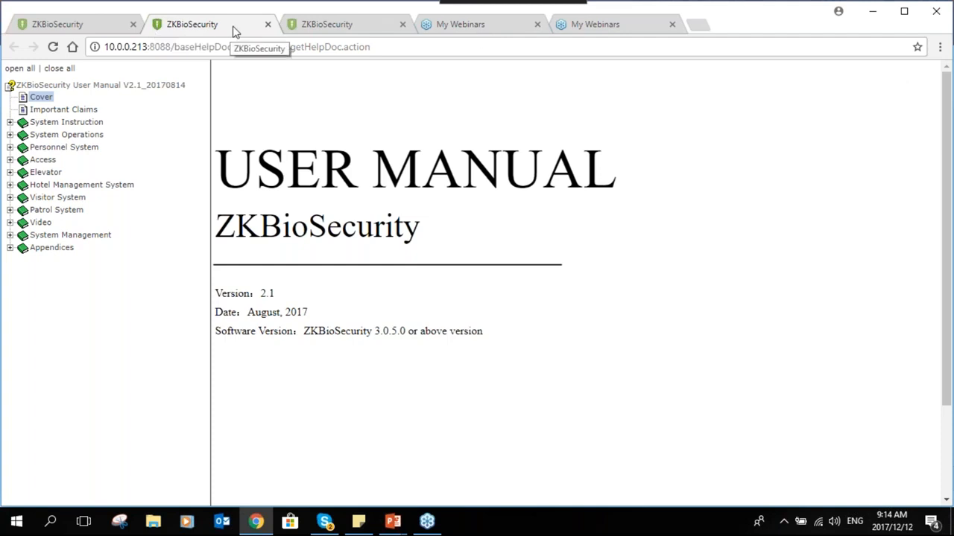
left_click_drag(372, 47, 304, 47)
left_click_drag(221, 43, 173, 47)
key("BackSpace")
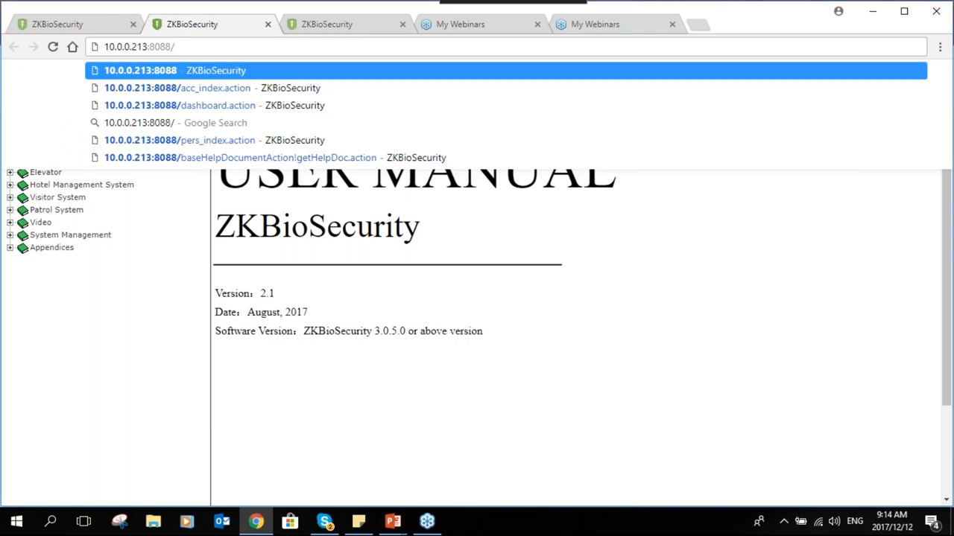
left_click(940, 51)
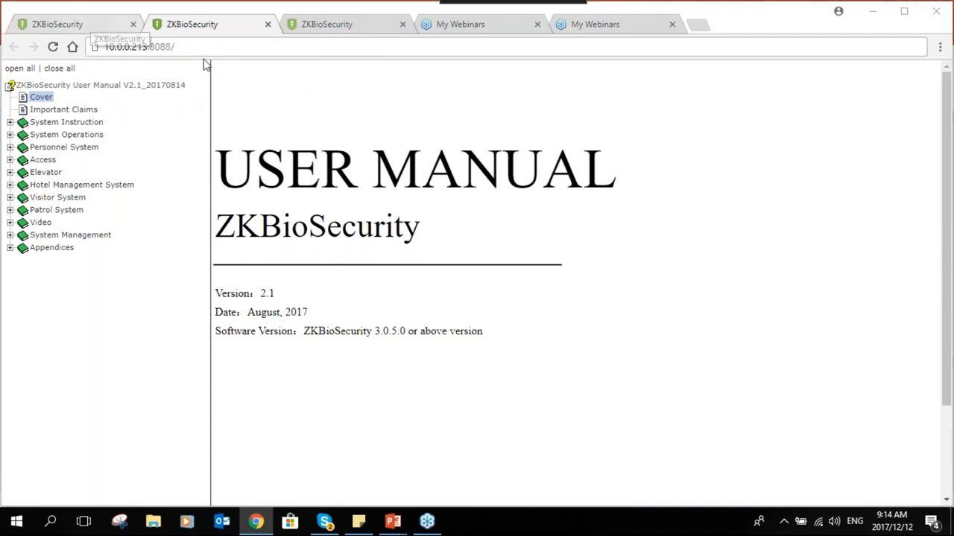
left_click(268, 24)
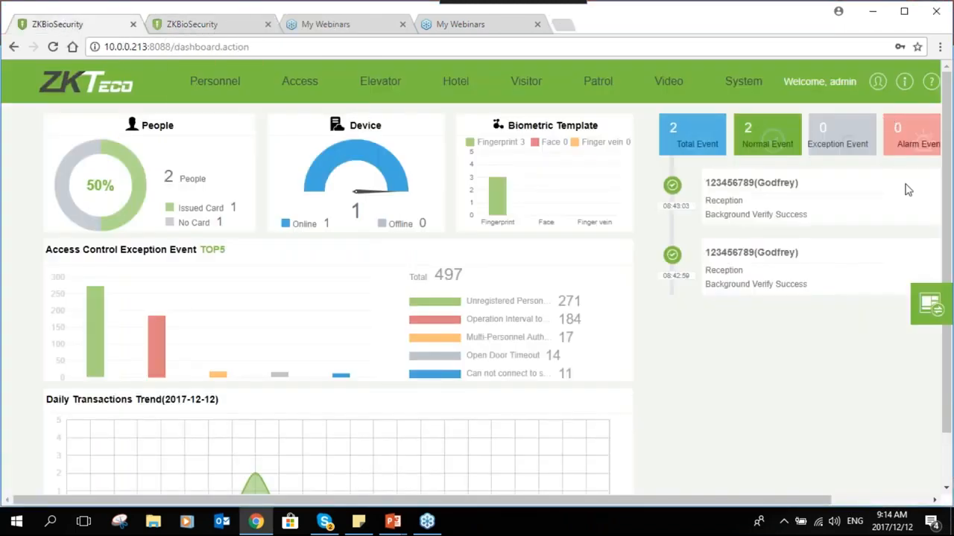
Log out of ZKBioSecurity and sign back in as the admin user
left_click_drag(811, 500, 909, 527)
left_click(873, 81)
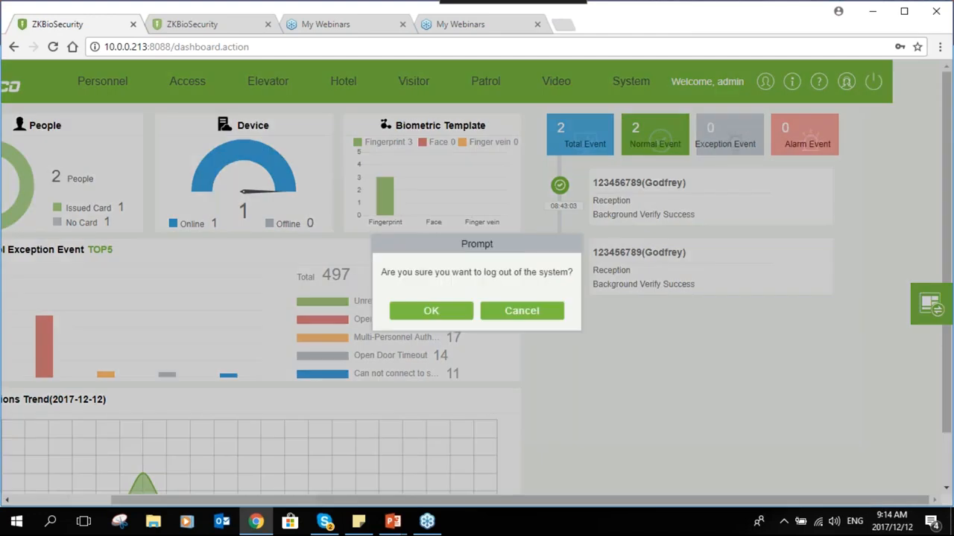
left_click(440, 309)
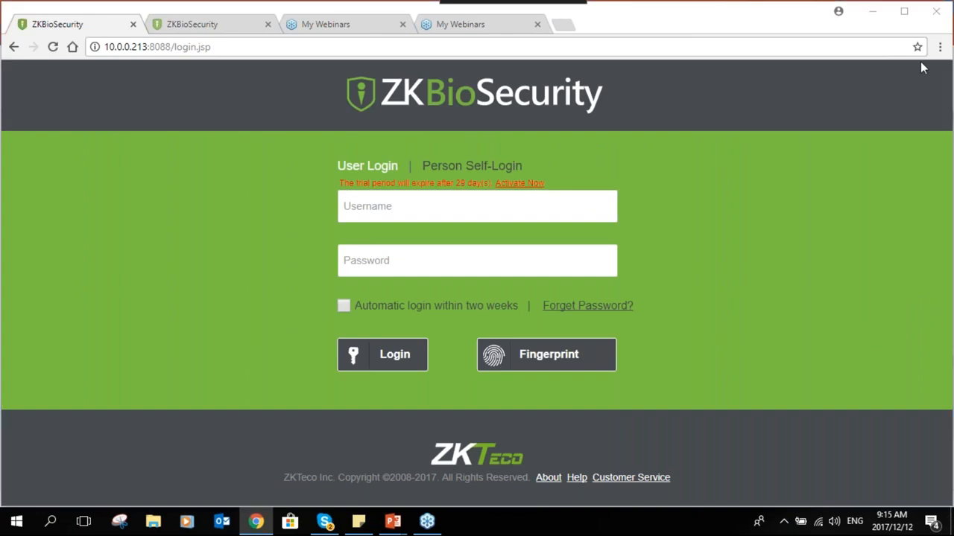
left_click(437, 196)
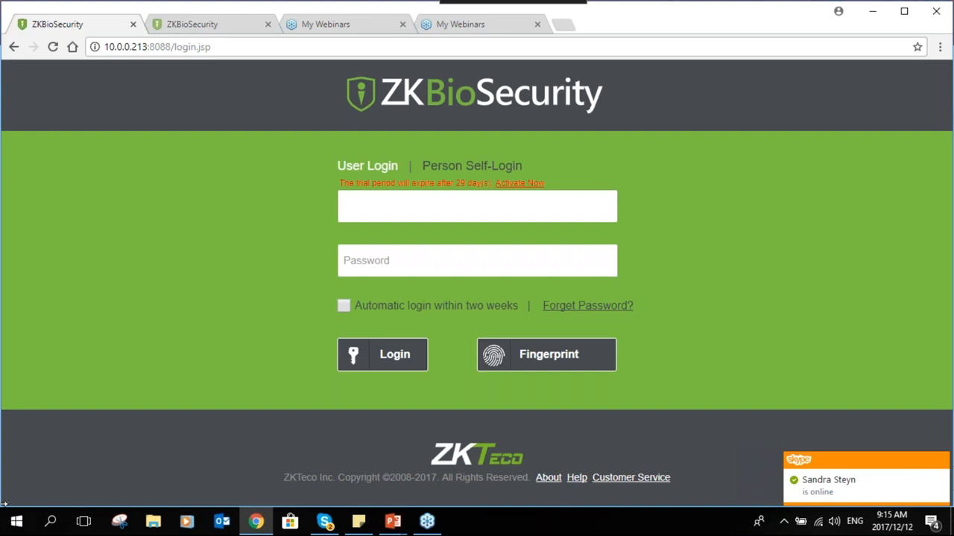
type("admin")
key("Tab")
type("admin")
key("Return")
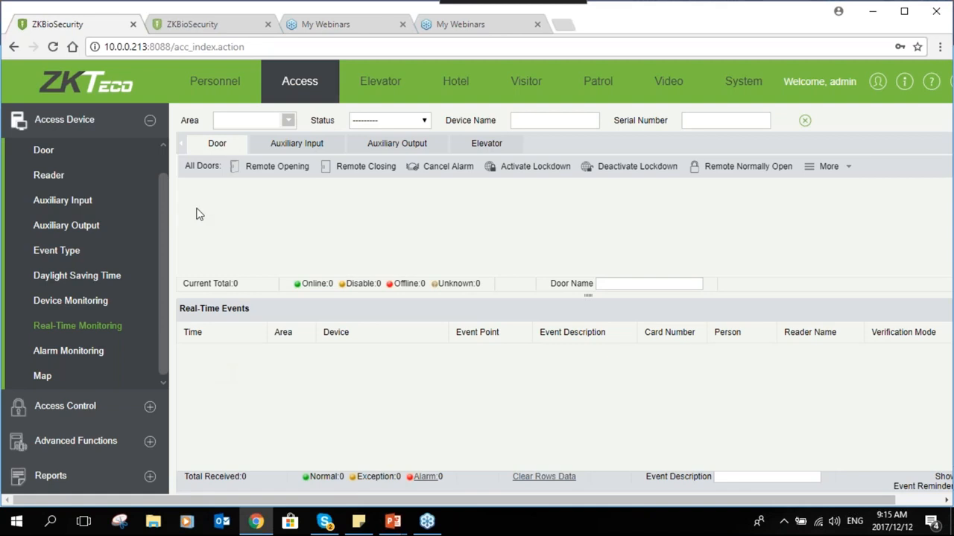
Go to Personnel > Department and start a new department
left_click(215, 81)
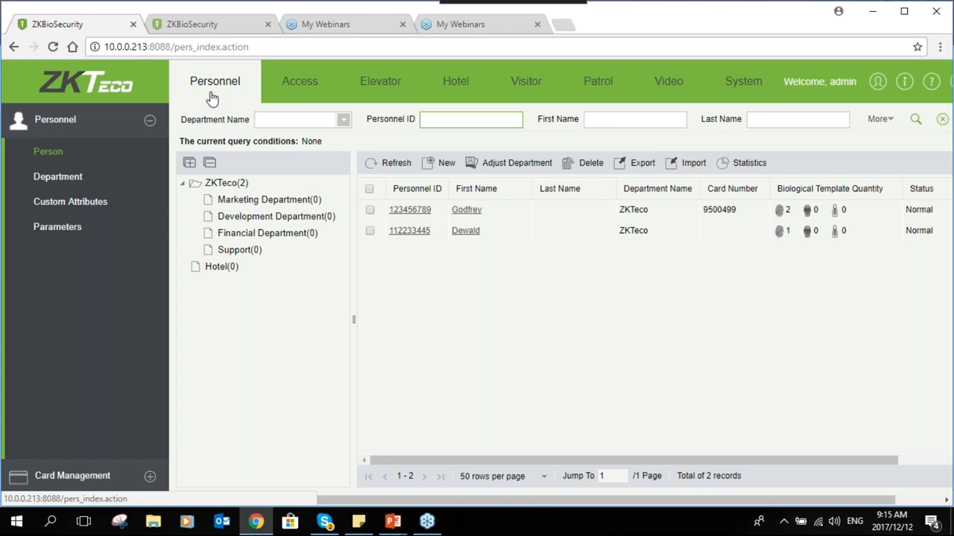
left_click(84, 183)
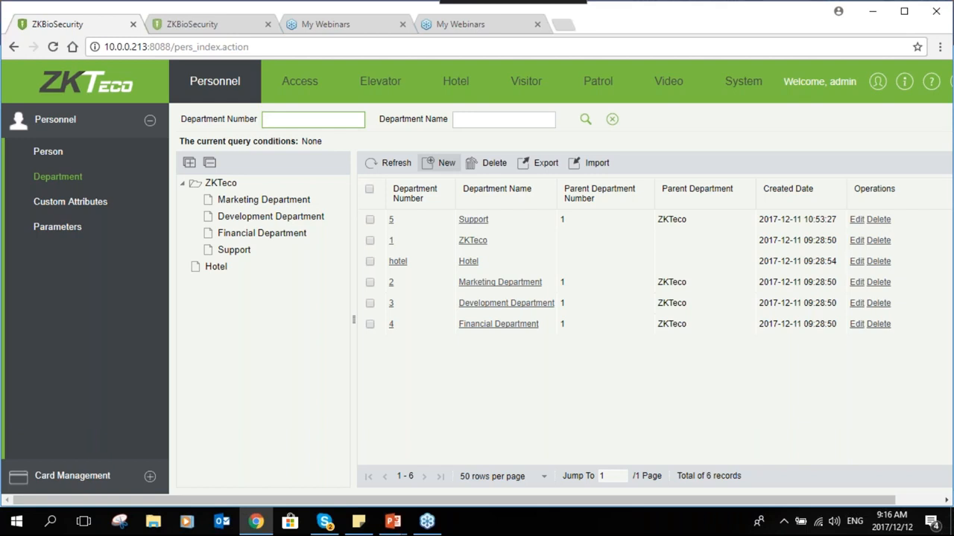
left_click(440, 162)
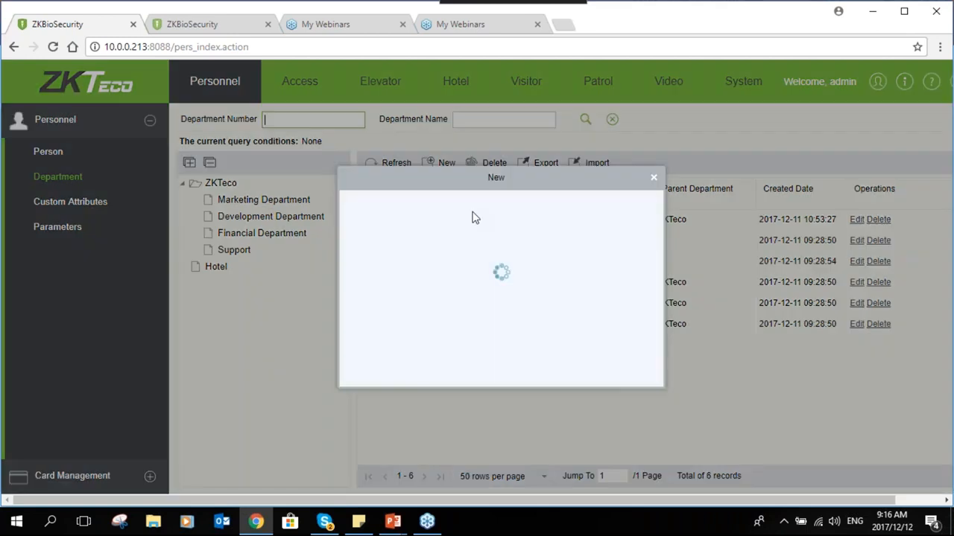
Create department SALES with number 6 and parent department ZKTeco
left_click_drag(495, 173, 572, 178)
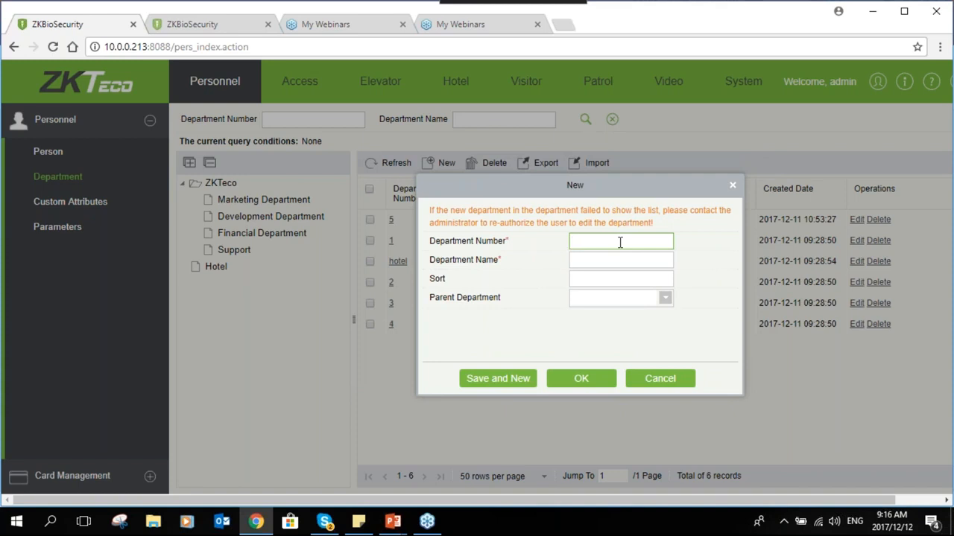
type("6")
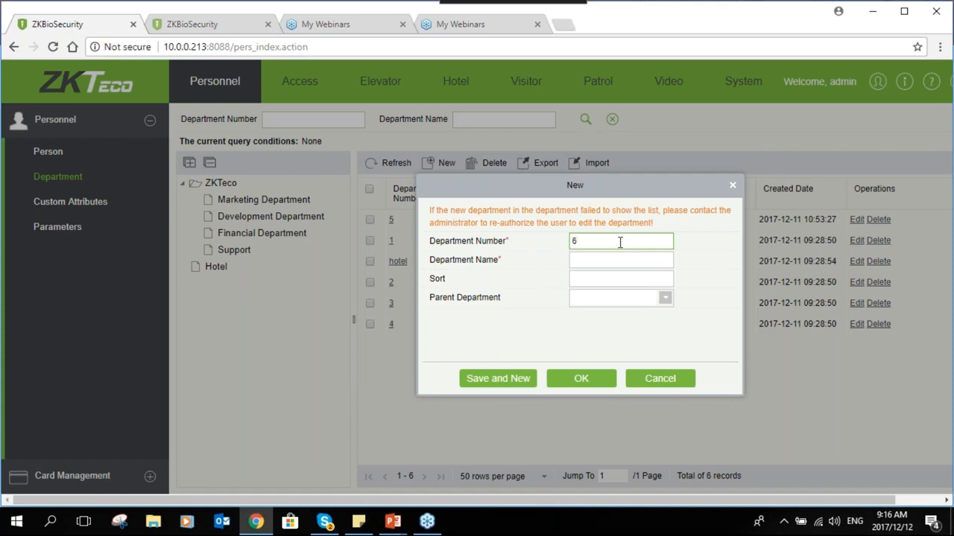
left_click(617, 263)
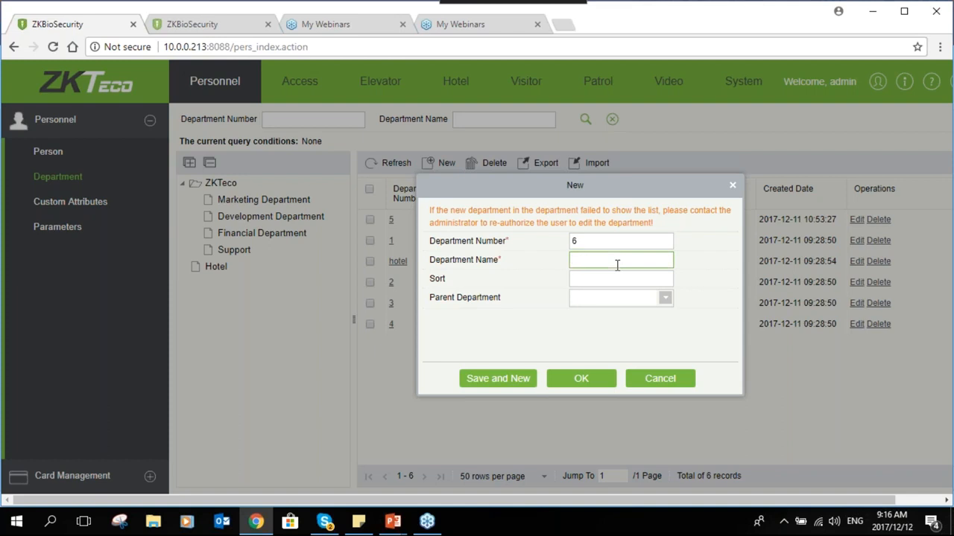
type("SALES")
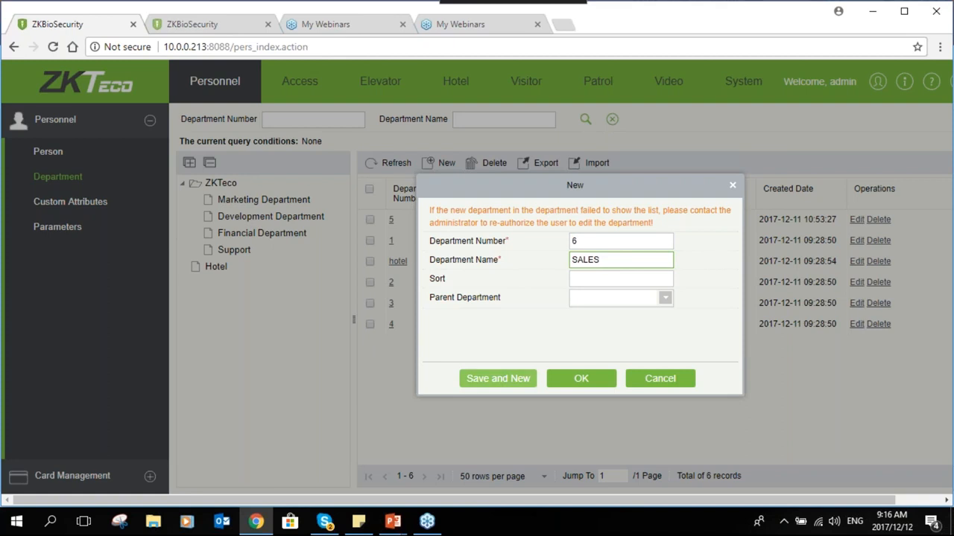
left_click(619, 297)
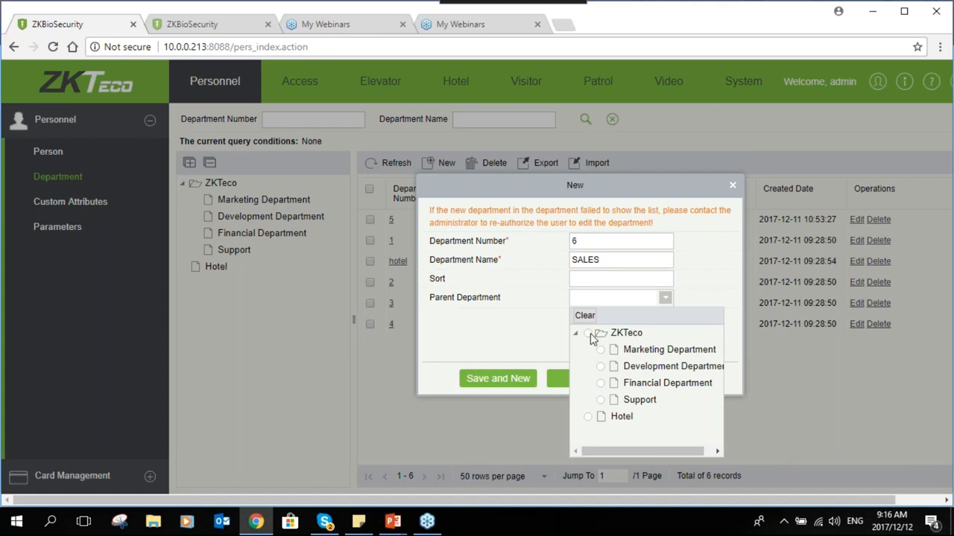
left_click(588, 333)
left_click(581, 379)
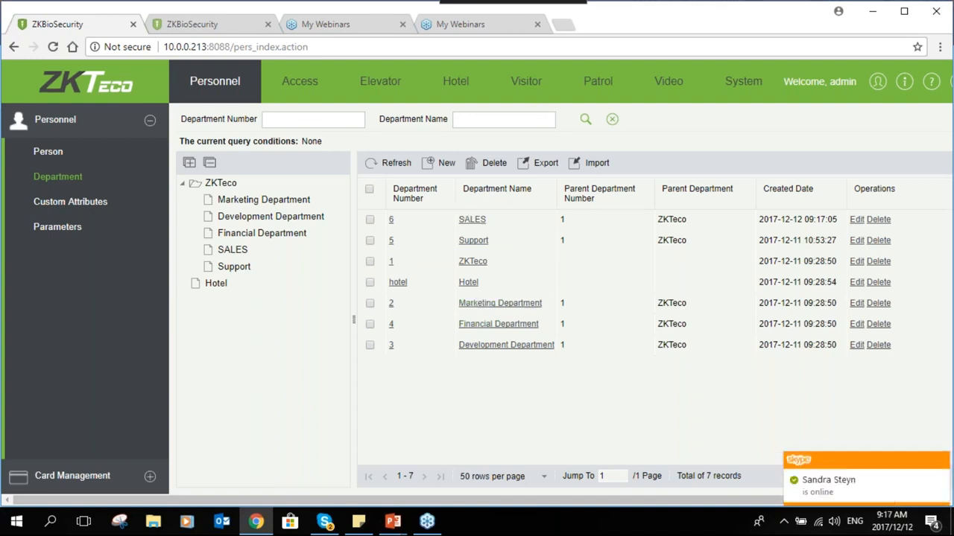
Delete the Hotel department, leaving SALES in place
left_click(370, 219)
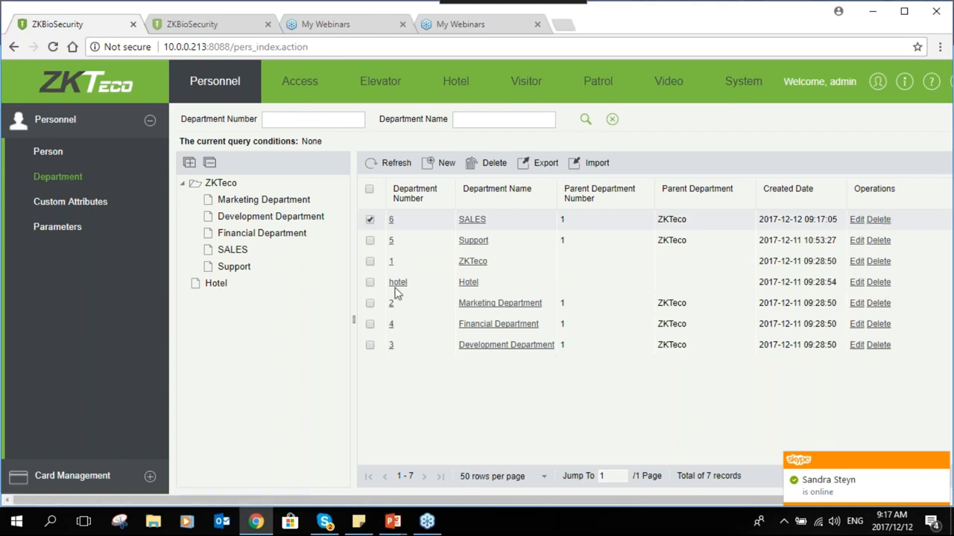
left_click(370, 282)
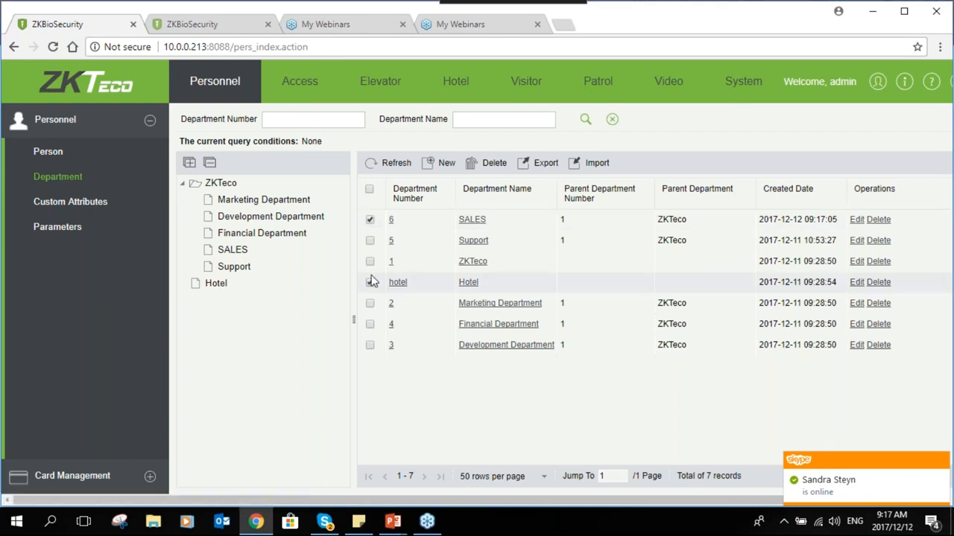
left_click(370, 219)
left_click(878, 282)
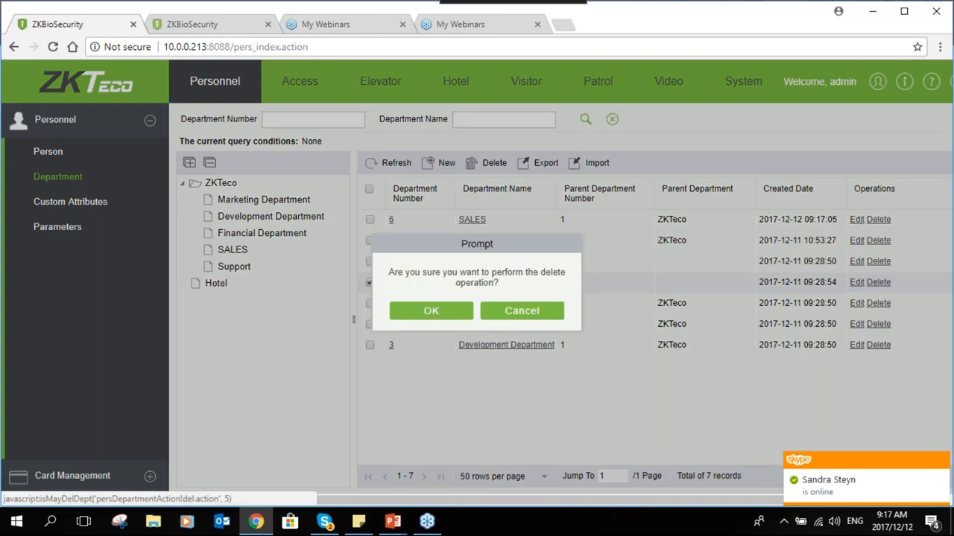
left_click(451, 312)
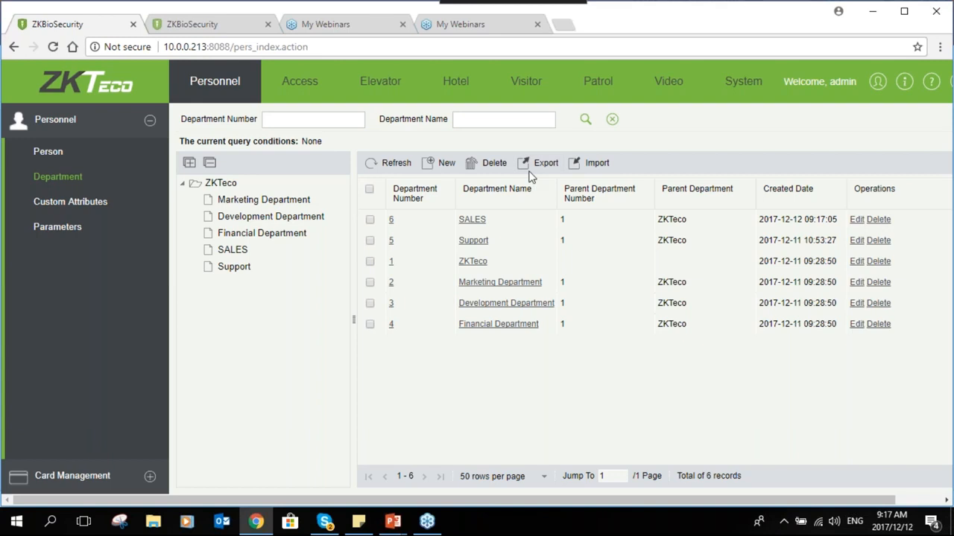
Open and cancel the department Import dialog, then show the Person list
left_click(583, 166)
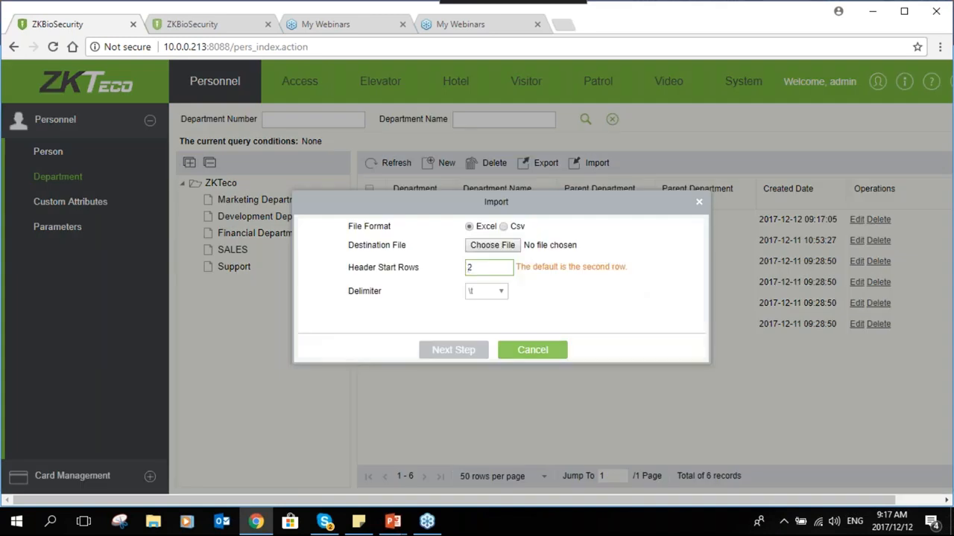
left_click(531, 351)
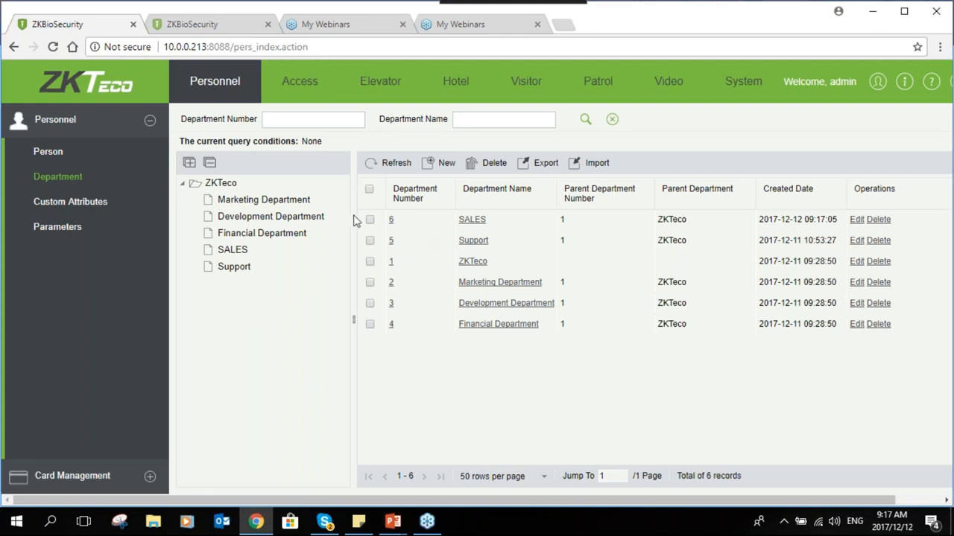
left_click(81, 159)
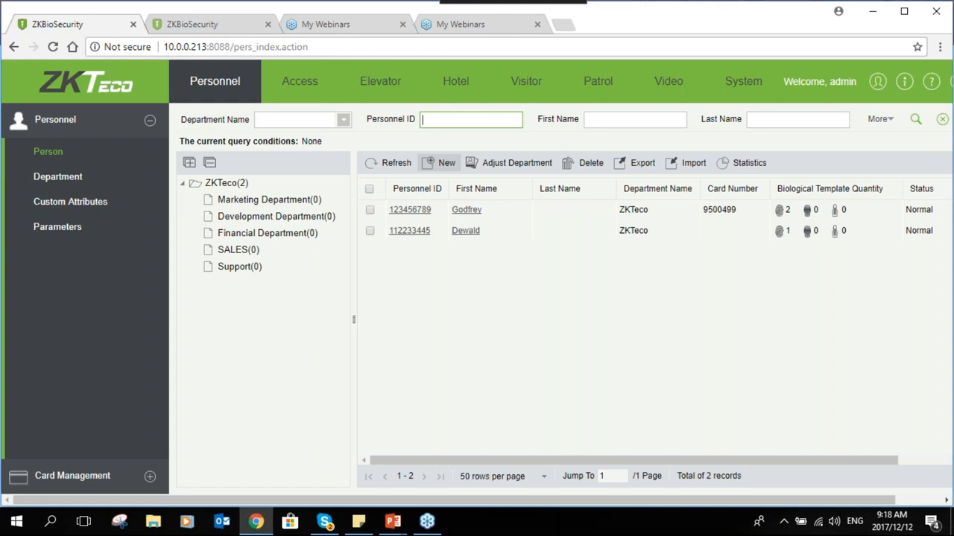
Start a new person in the SALES department, entering the person ID and first name
left_click(441, 162)
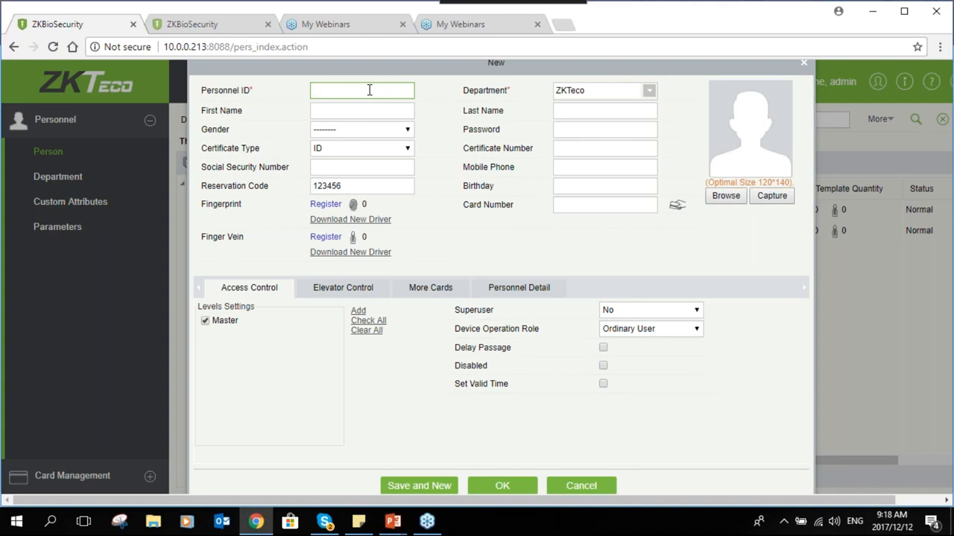
type("369852")
left_click(649, 90)
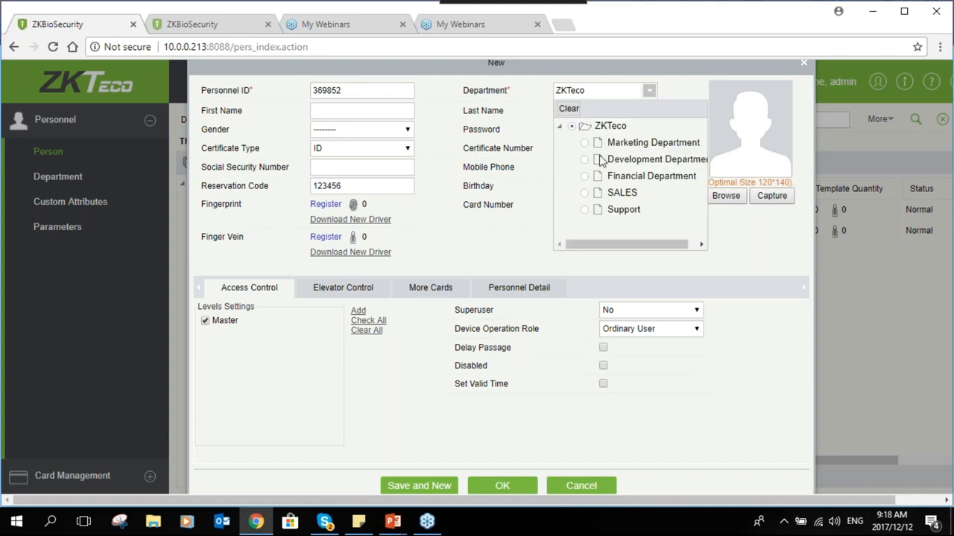
left_click(588, 192)
left_click(378, 111)
type("Clover")
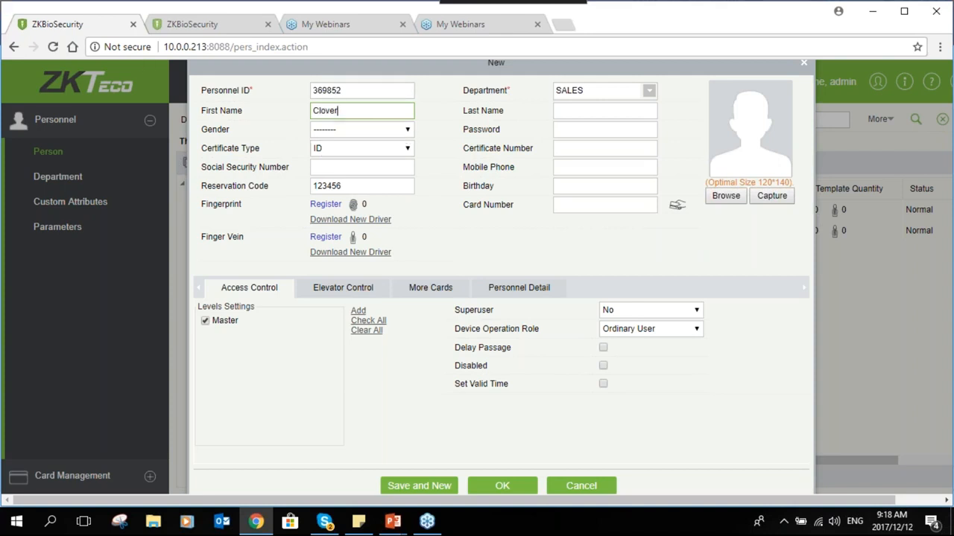
key("Tab")
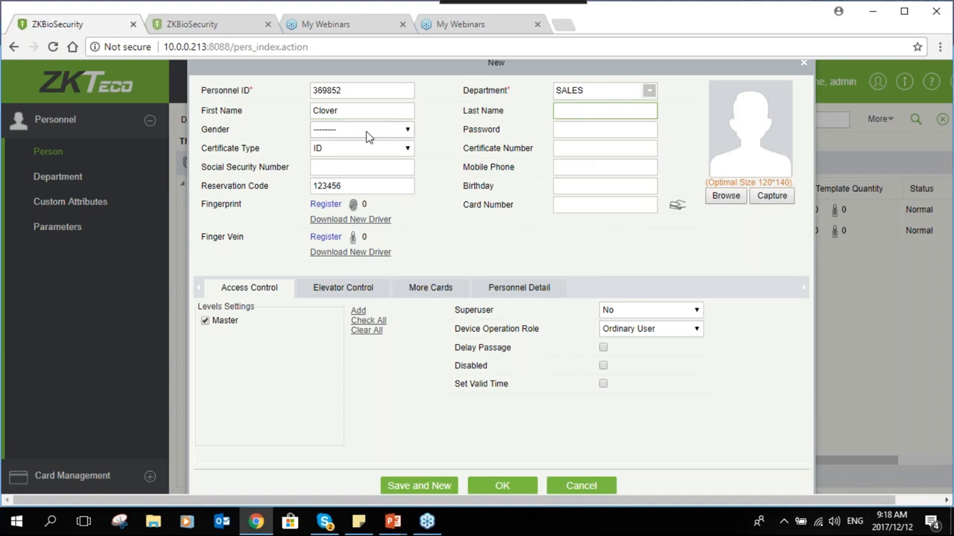
Set the person's gender to Male and enter their password, correcting a typo
left_click(363, 132)
left_click(340, 155)
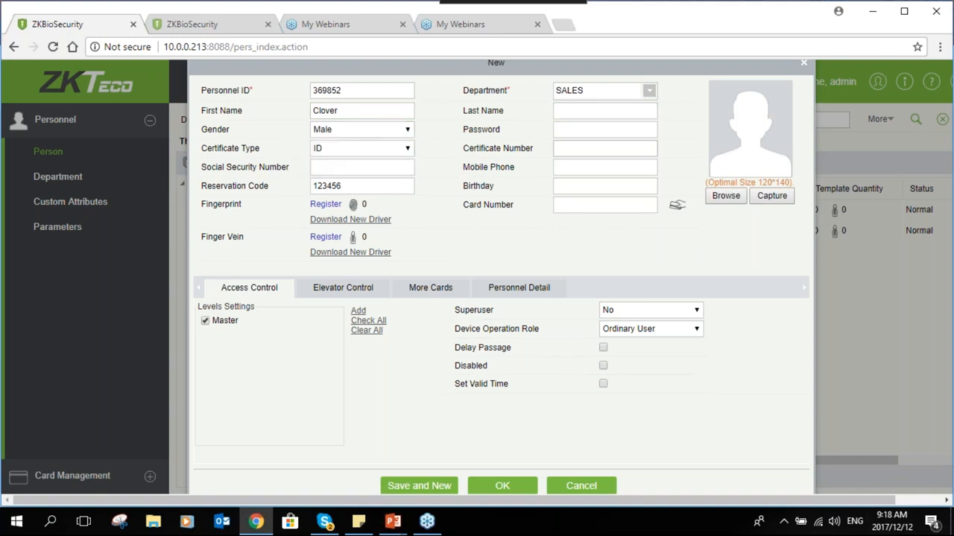
left_click(600, 132)
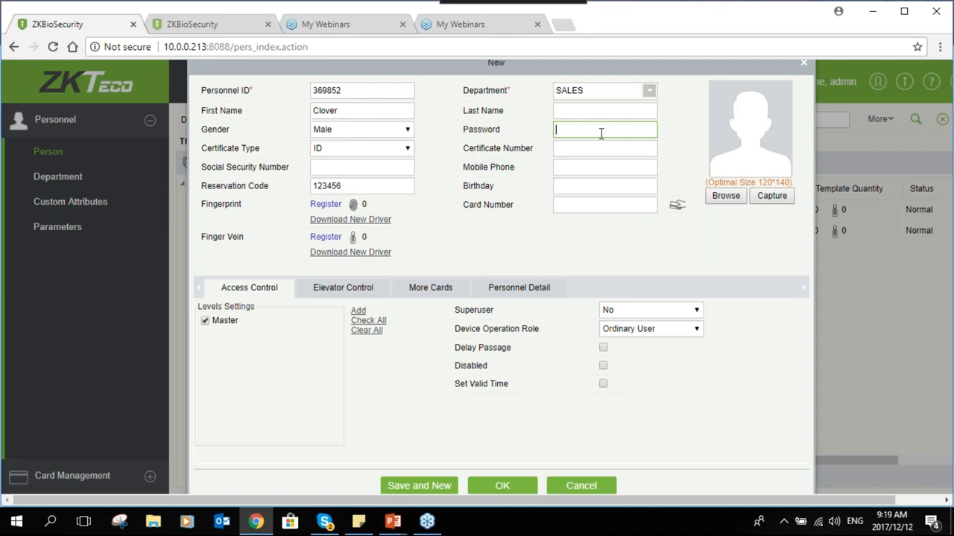
type("123456")
left_click(348, 165)
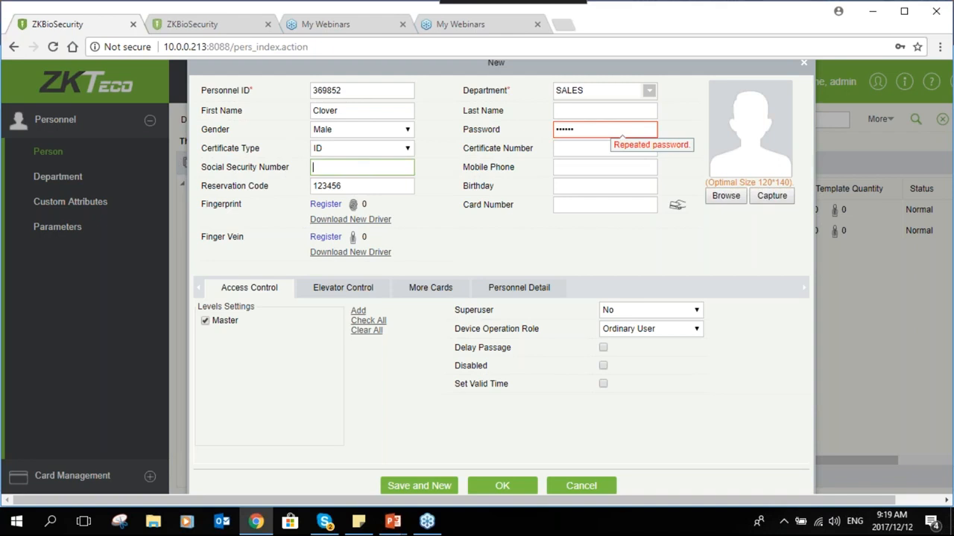
left_click(594, 131)
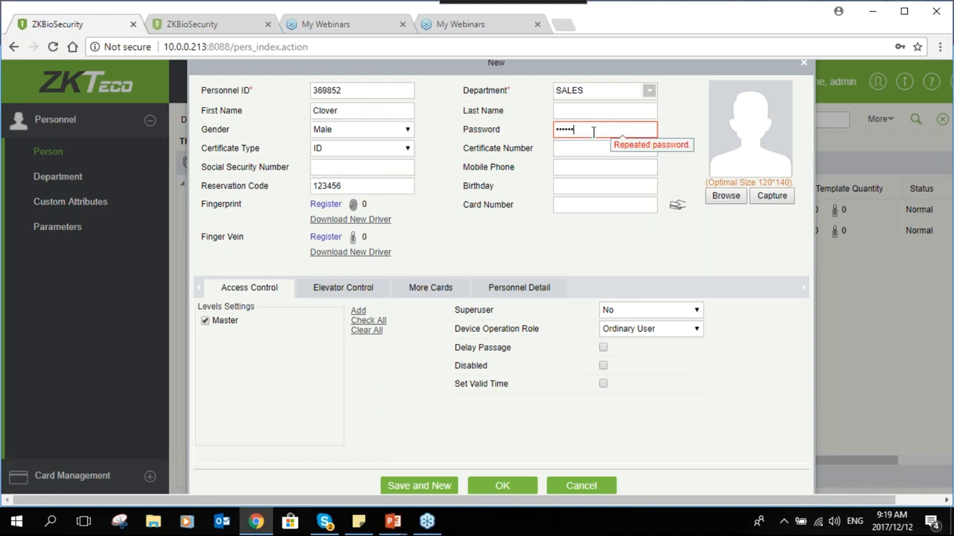
key("BackSpace")
key("BackSpace")
key("BackSpace")
type("•••")
left_click(586, 164)
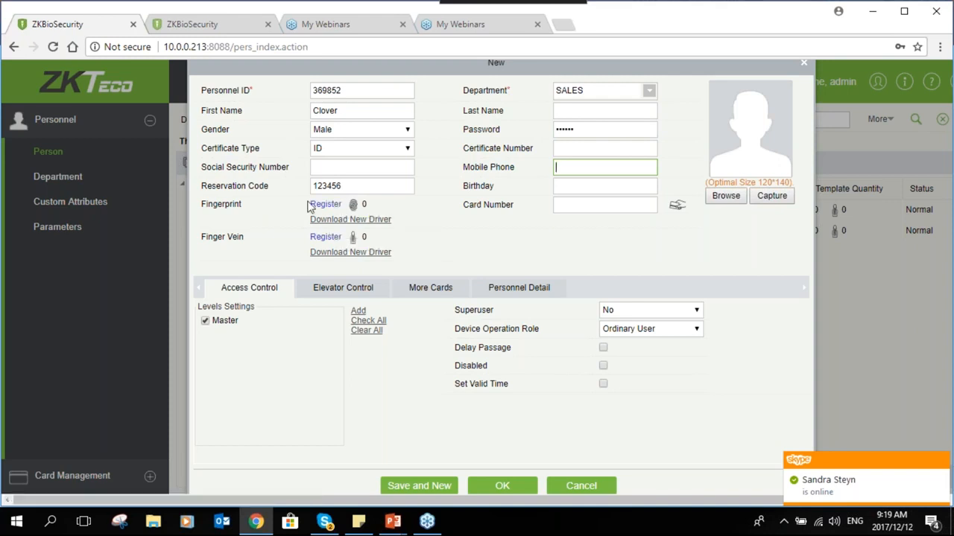
Register the left hand's second finger and the right little finger as a duress fingerprint
left_click(324, 208)
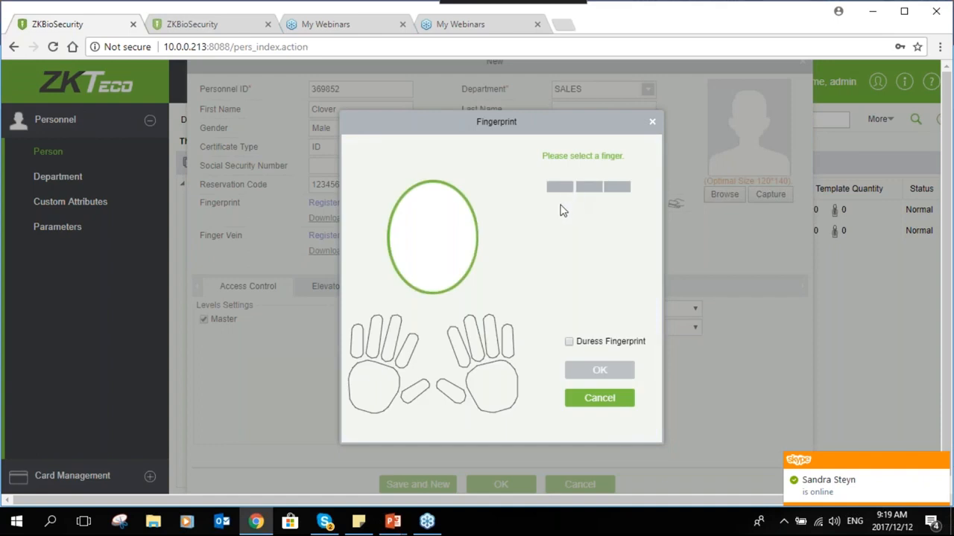
left_click(378, 336)
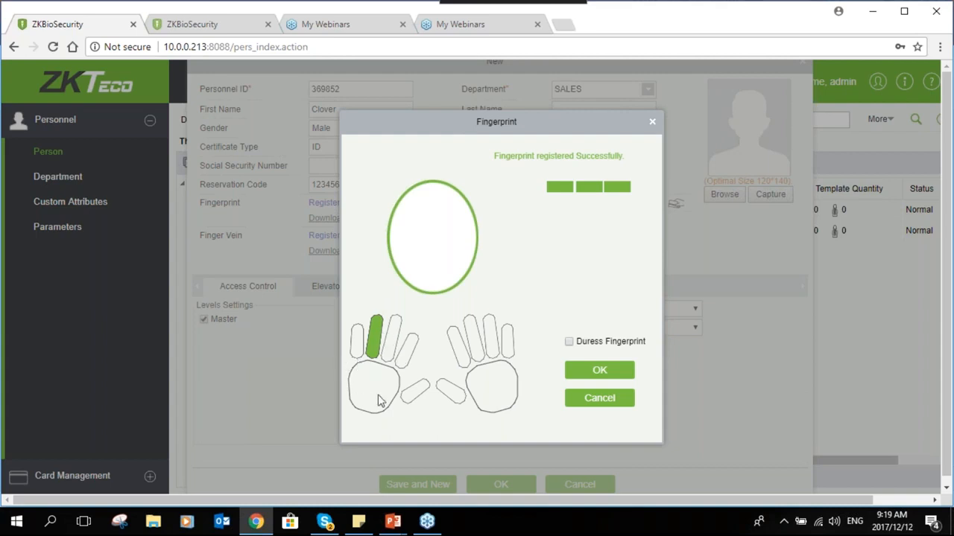
left_click(568, 343)
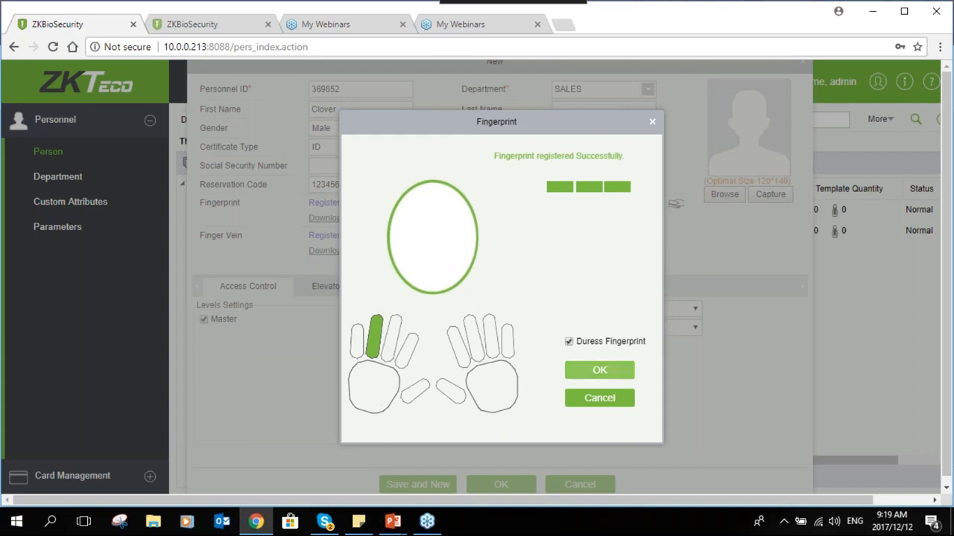
left_click(507, 344)
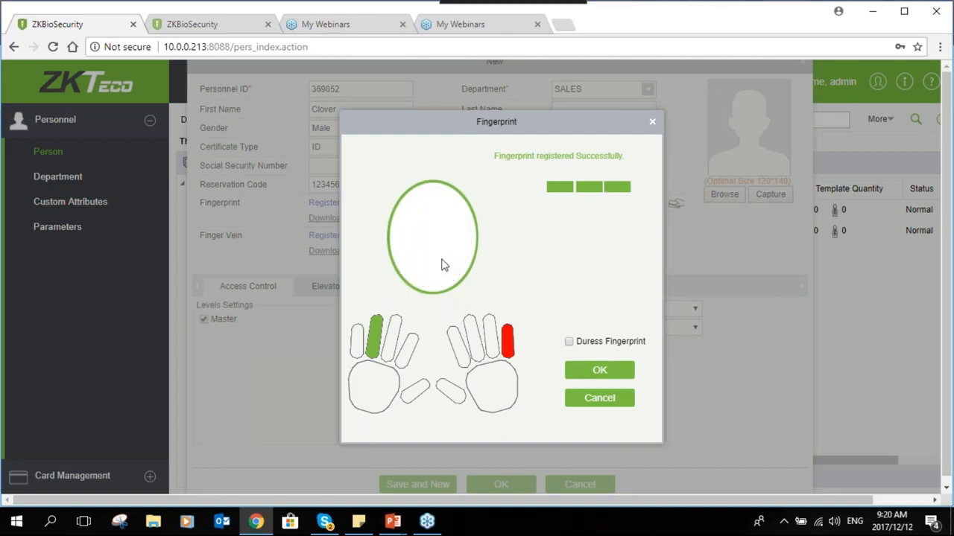
left_click(578, 373)
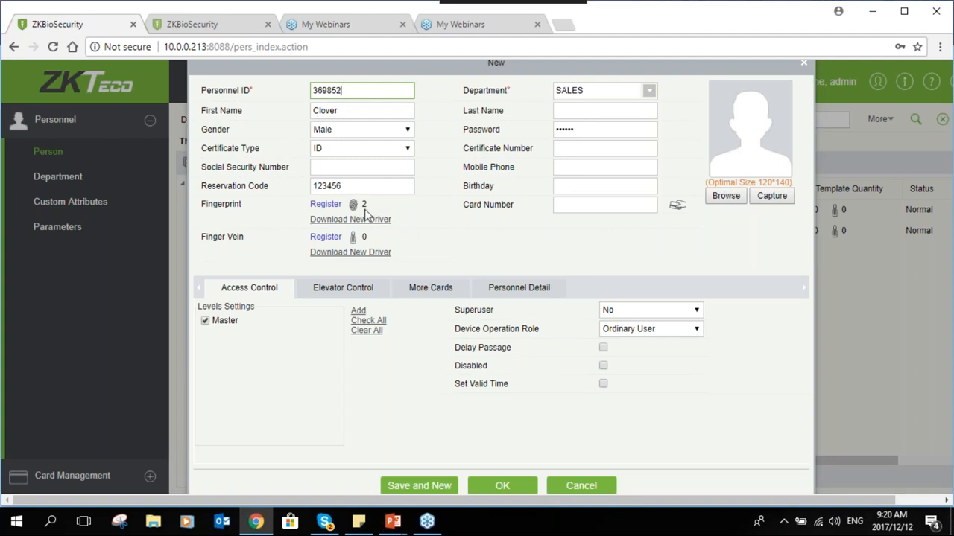
left_click(605, 205)
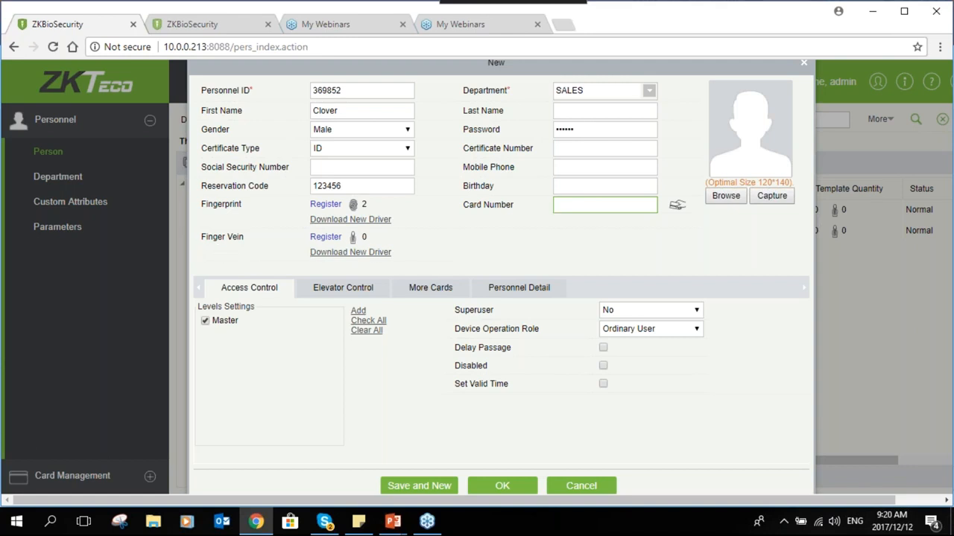
left_click(339, 238)
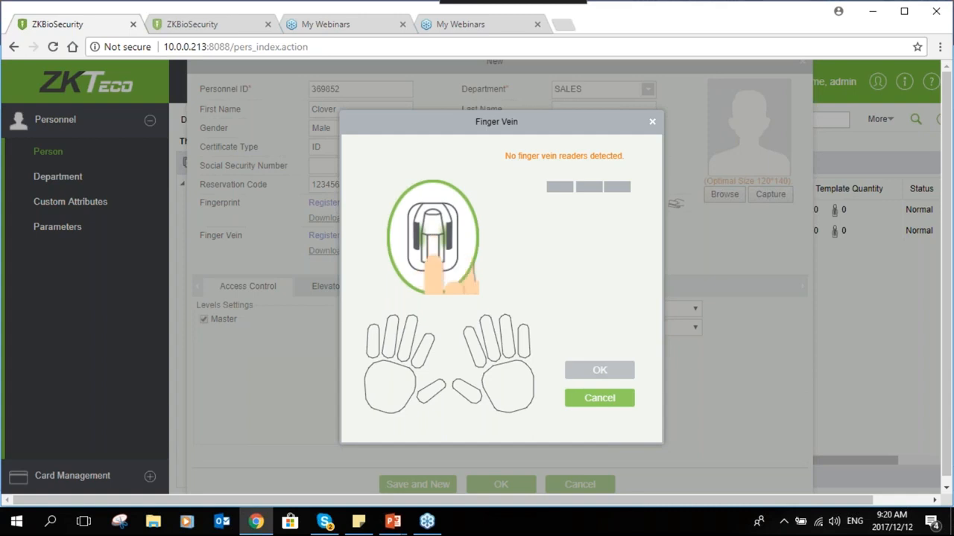
key("Escape")
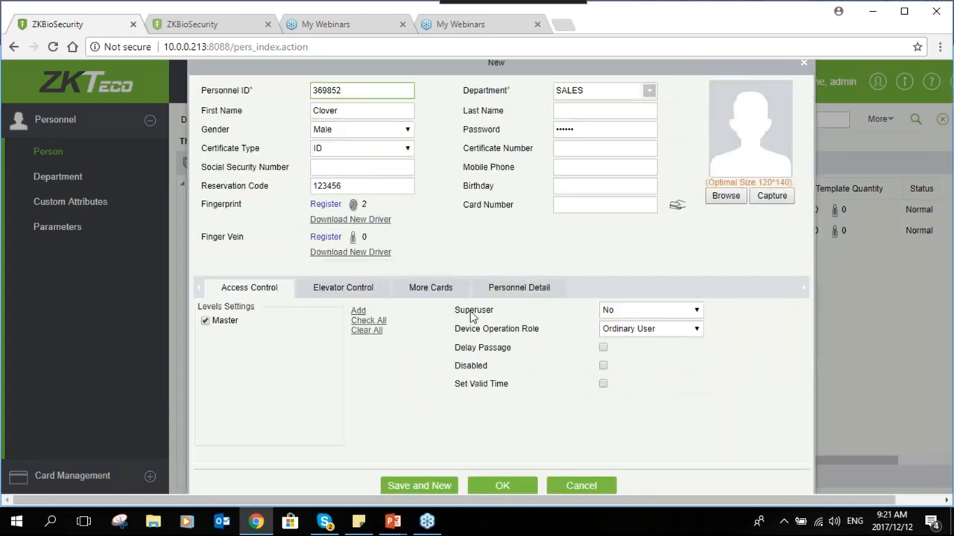
Keep Superuser at No, set Device Operation Role to Administrator, and show Personnel Detail fields
left_click(626, 312)
left_click(630, 324)
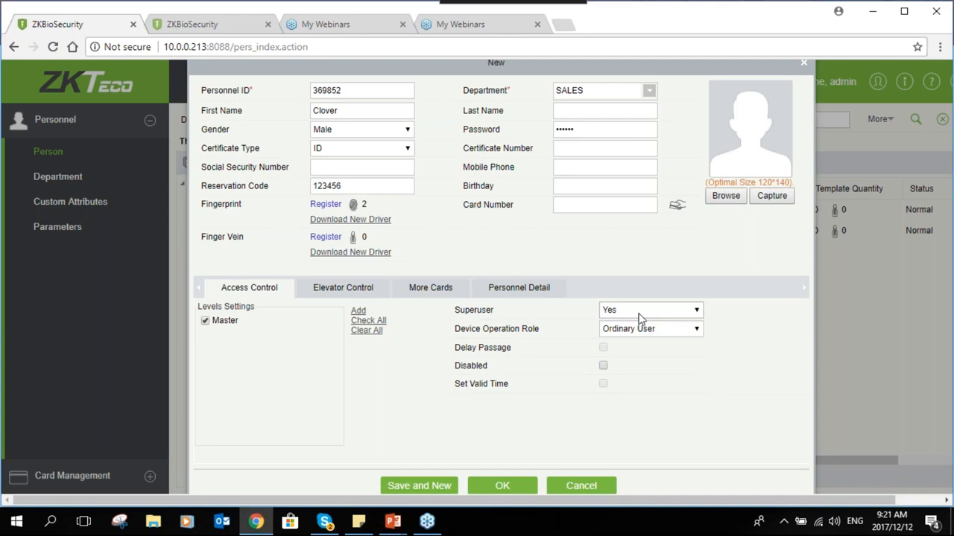
left_click(636, 314)
left_click(623, 334)
left_click(617, 334)
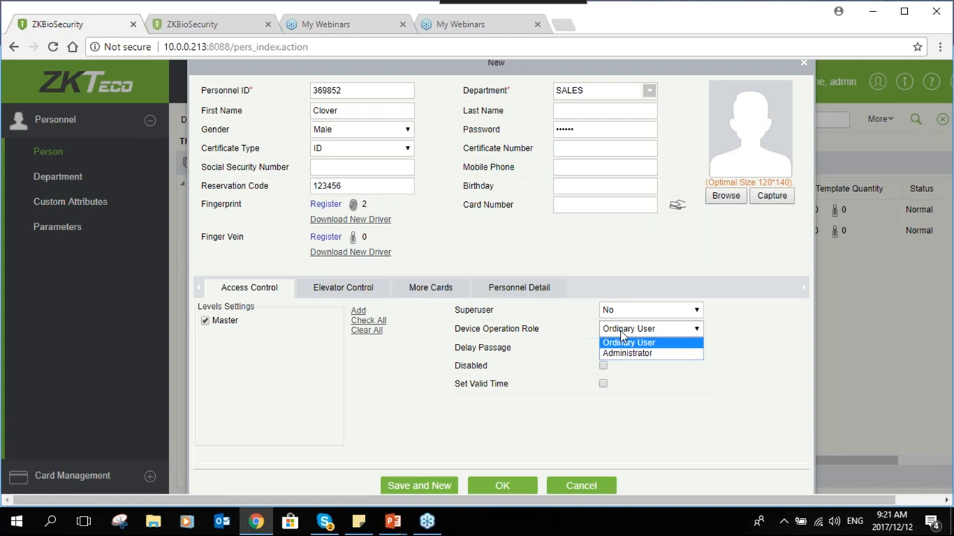
left_click(628, 354)
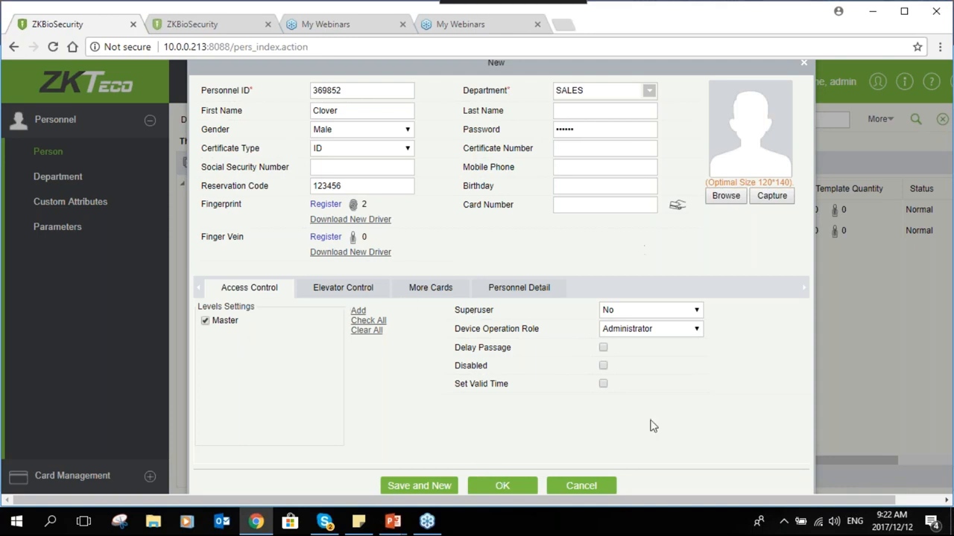
left_click(512, 292)
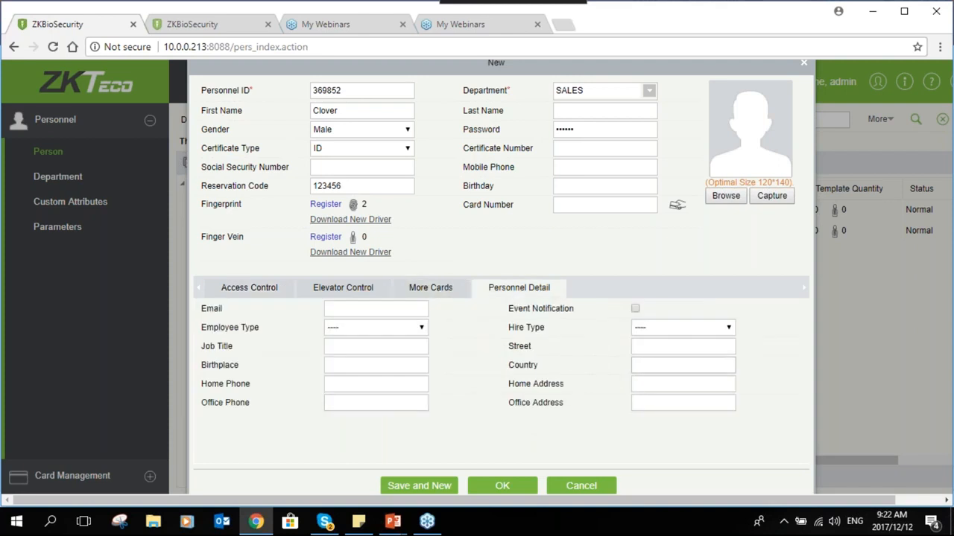
Show More Cards, adding then removing extra fields to leave one empty Secondary Card
left_click(410, 293)
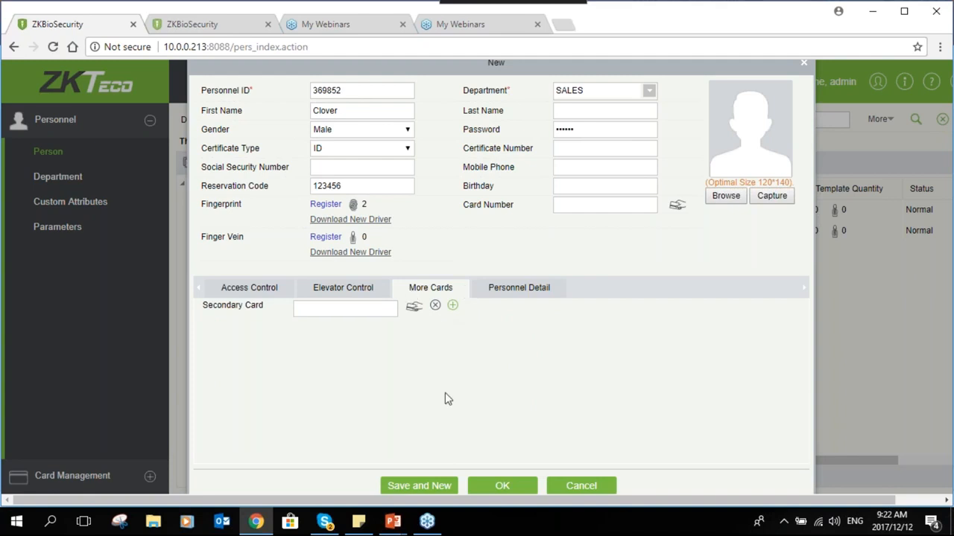
left_click(332, 313)
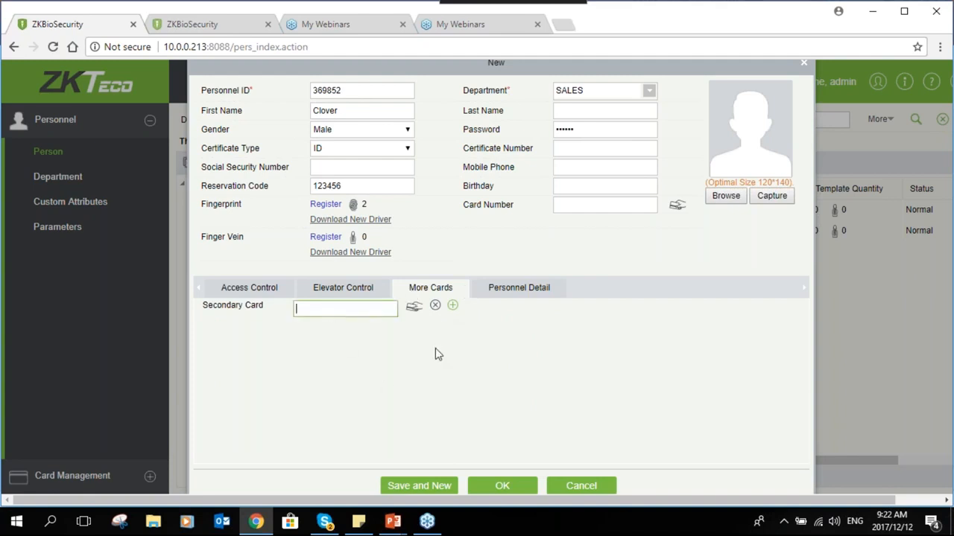
left_click(452, 307)
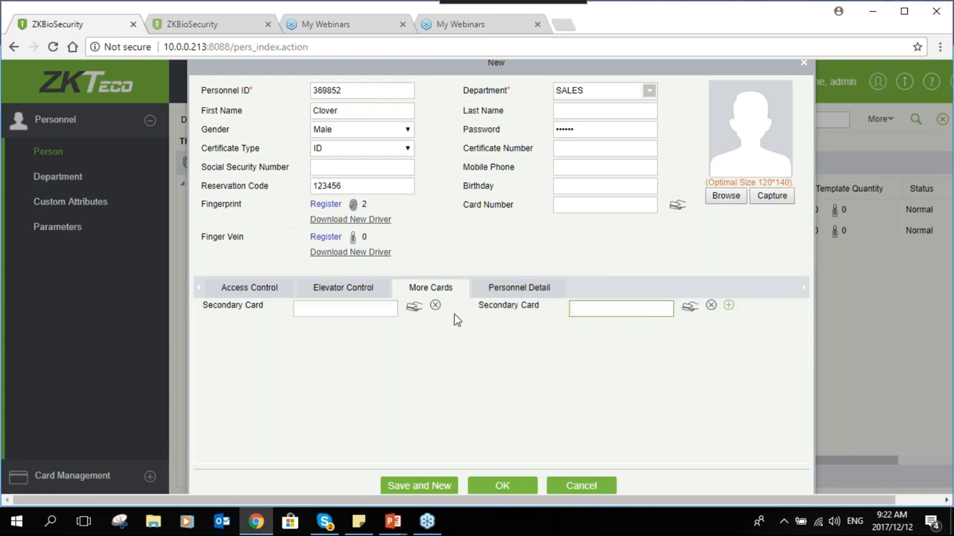
left_click(436, 305)
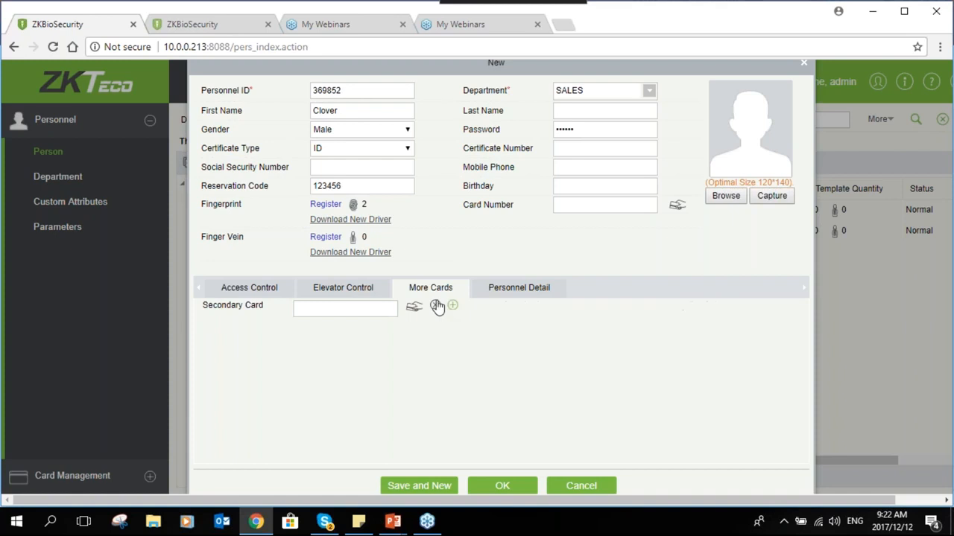
left_click(452, 306)
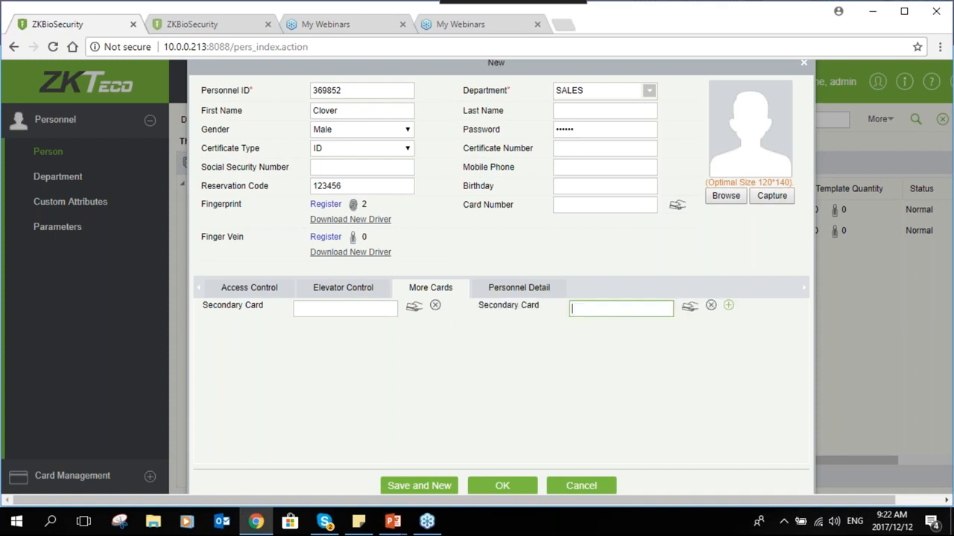
left_click(436, 307)
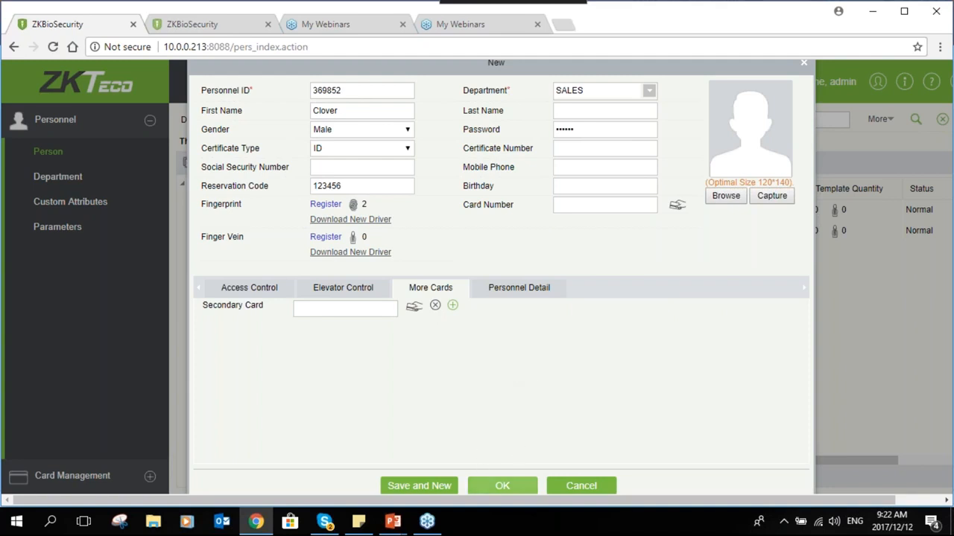
Save the new person and open the Personnel Custom Attributes list
left_click(493, 485)
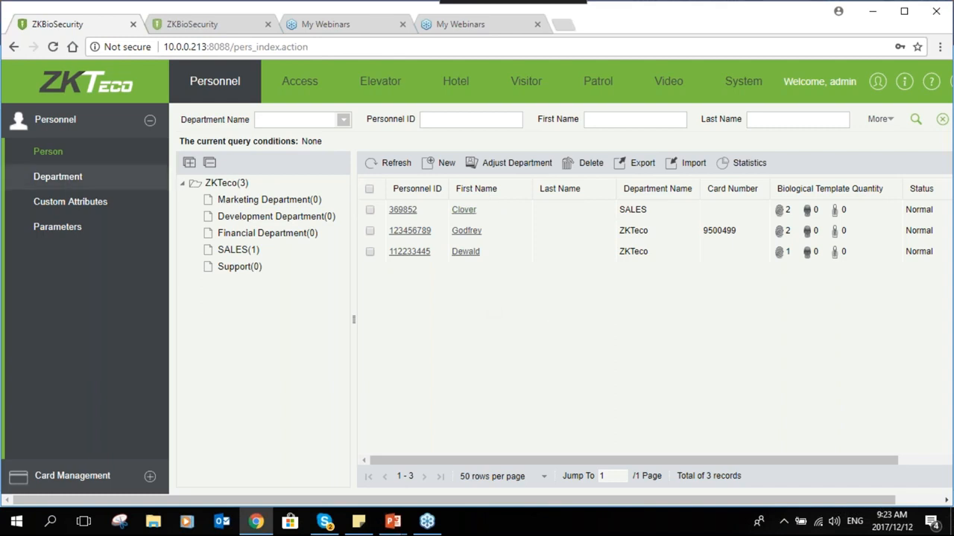
left_click(128, 208)
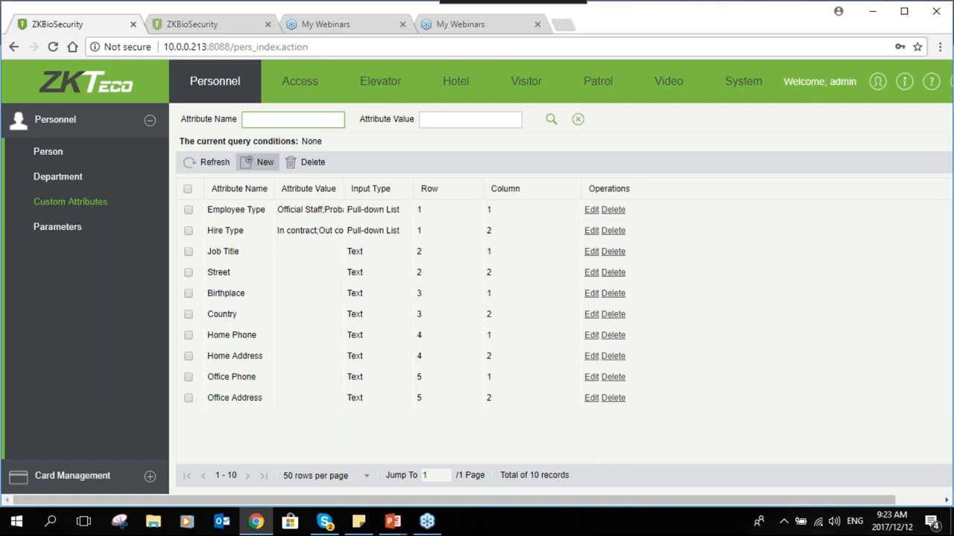
Add custom attribute IDENTITY NUMBER as Text at row 6, column 1, then view the Person list
left_click(257, 161)
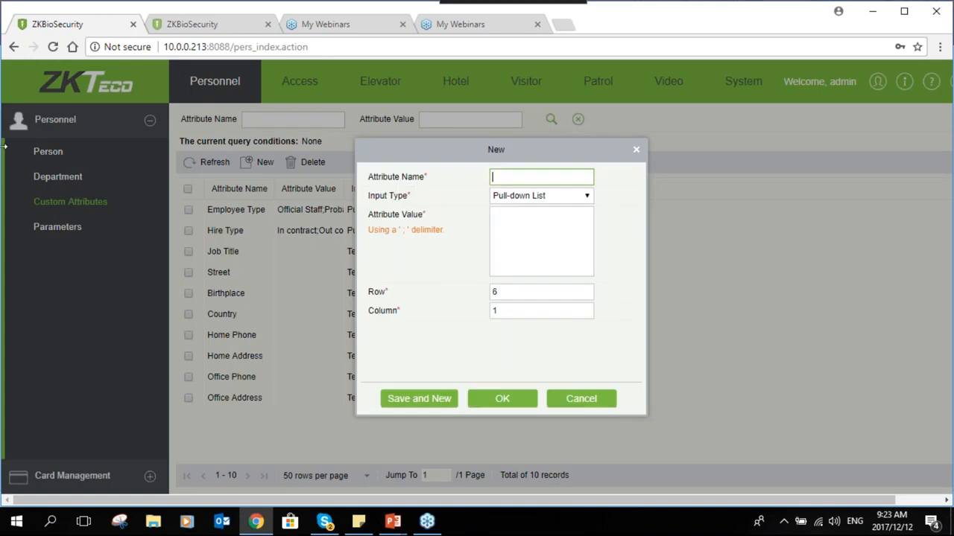
type("IDENTITY NUMBER")
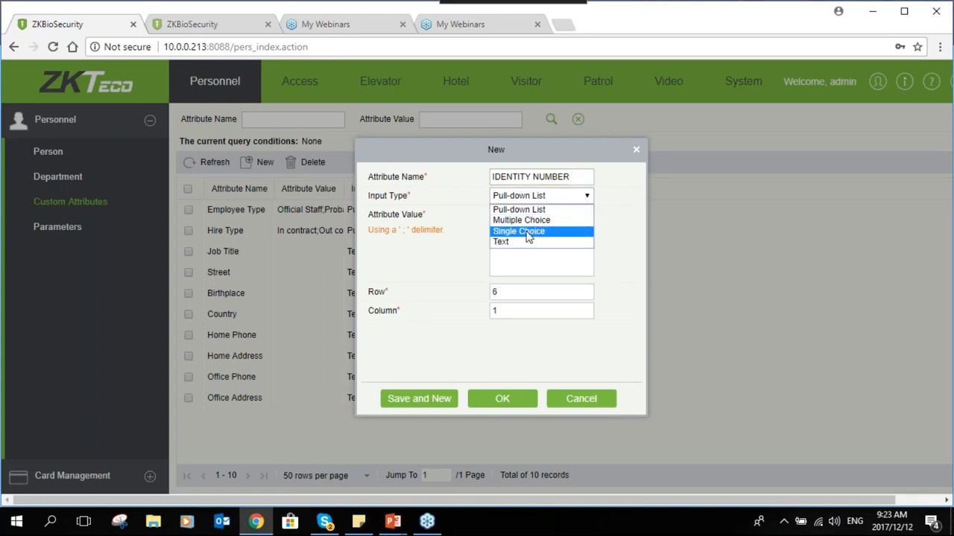
left_click(609, 289)
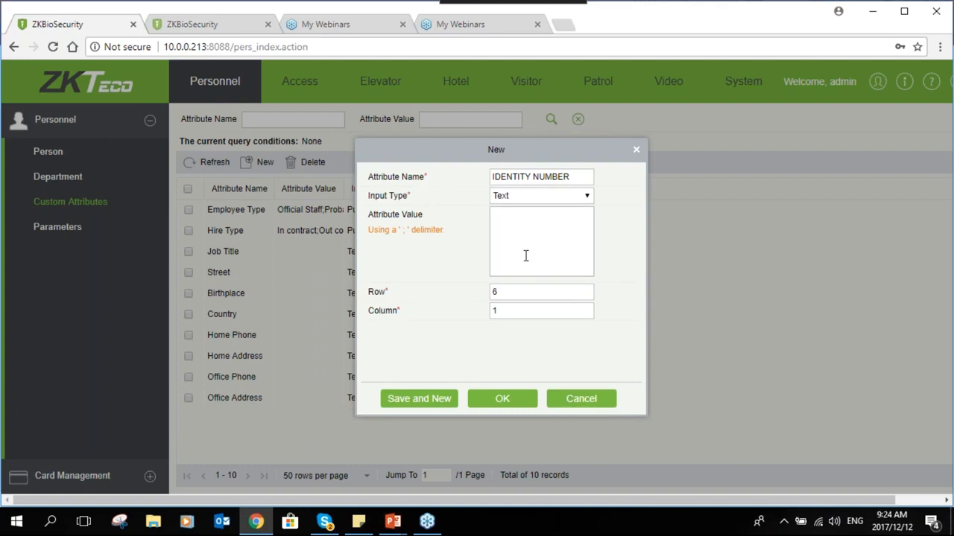
left_click(512, 292)
left_click(511, 313)
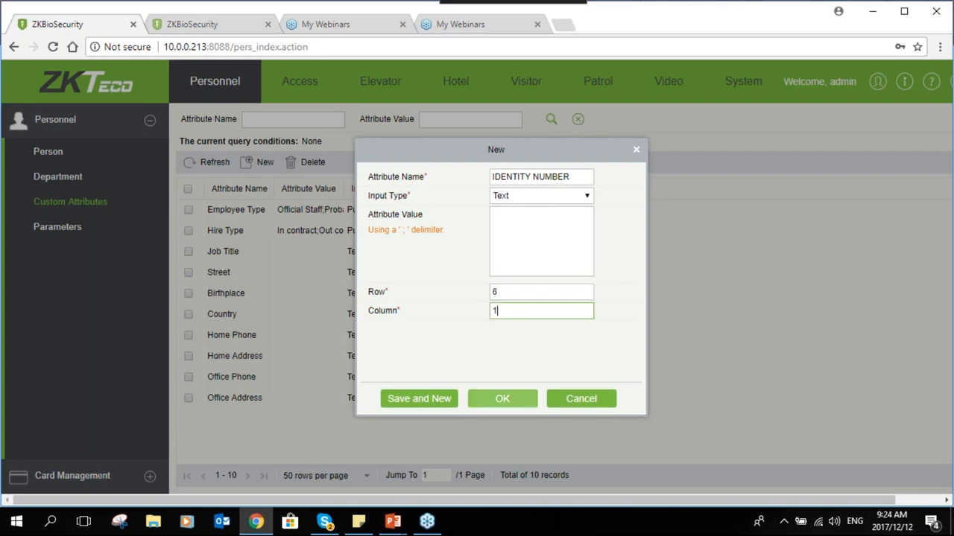
left_click(502, 400)
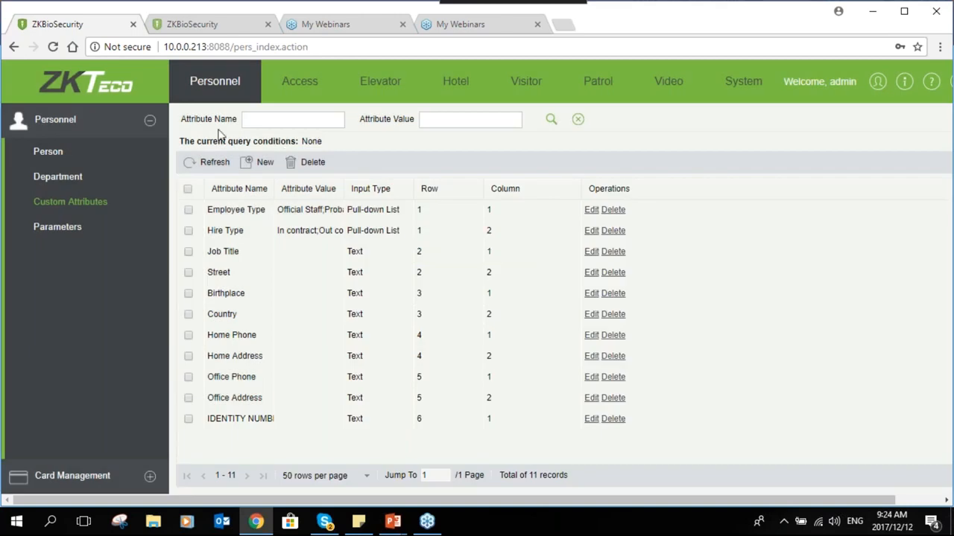
left_click(85, 158)
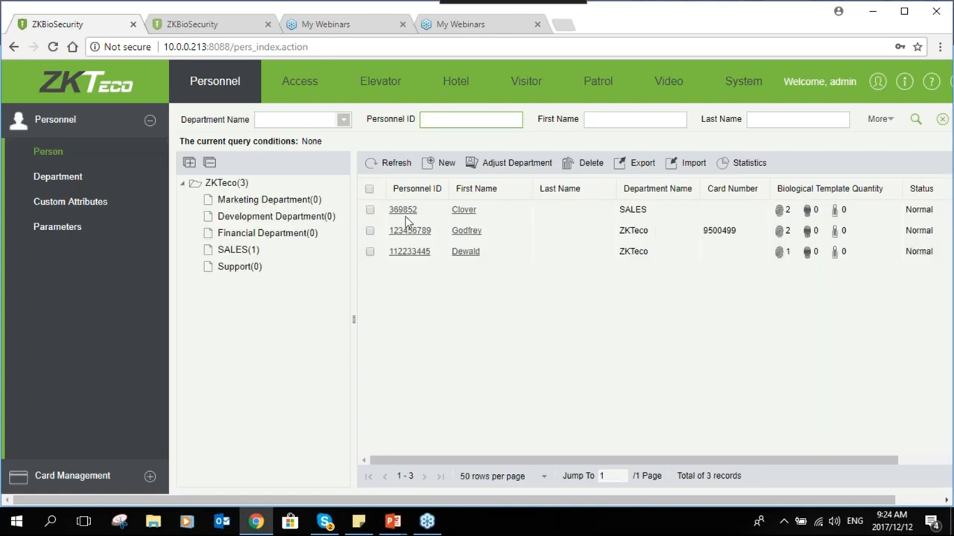
Check IDENTITY NUMBER in the first person's Personnel Detail, cancel unchanged, and view personnel parameters
left_click(403, 211)
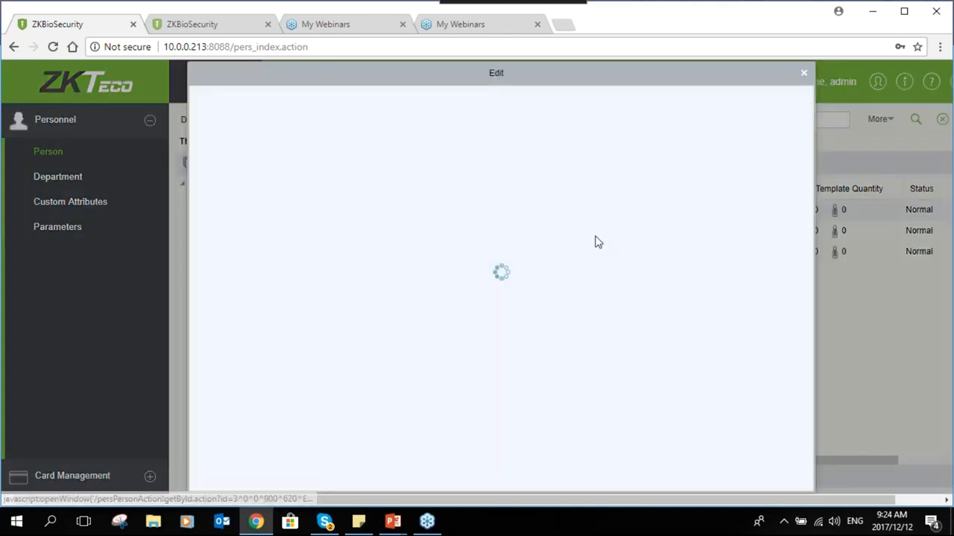
left_click(496, 299)
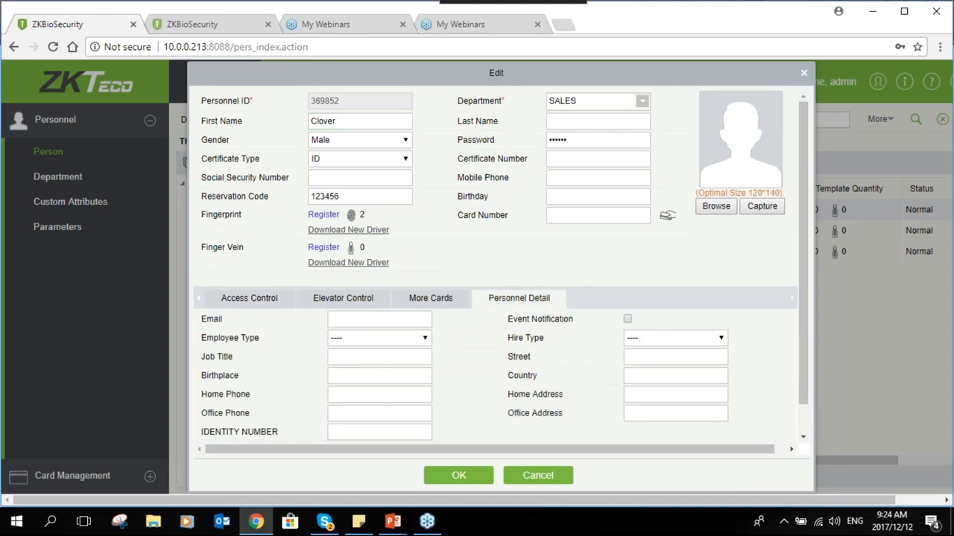
left_click(334, 433)
left_click(538, 477)
left_click(63, 230)
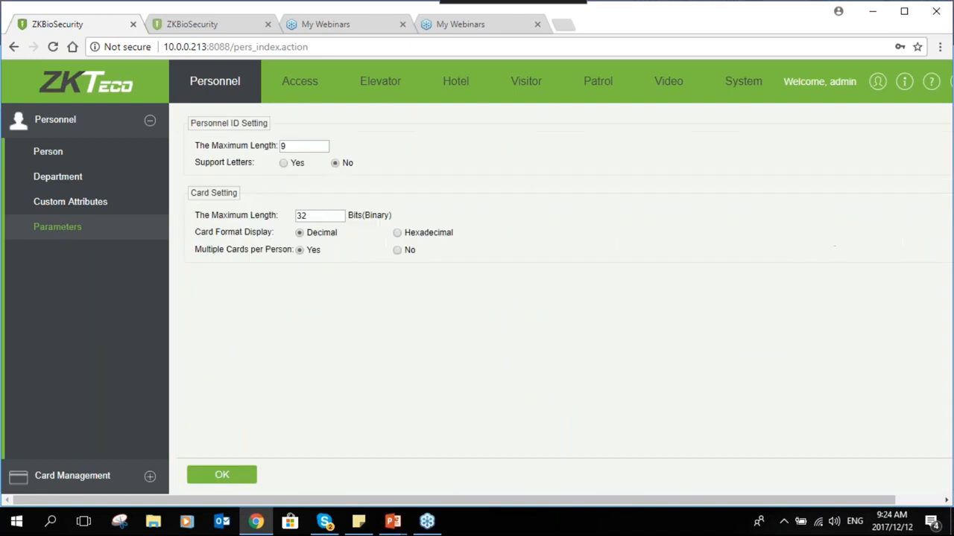
Set the personnel ID maximum length to 23
left_click(304, 146)
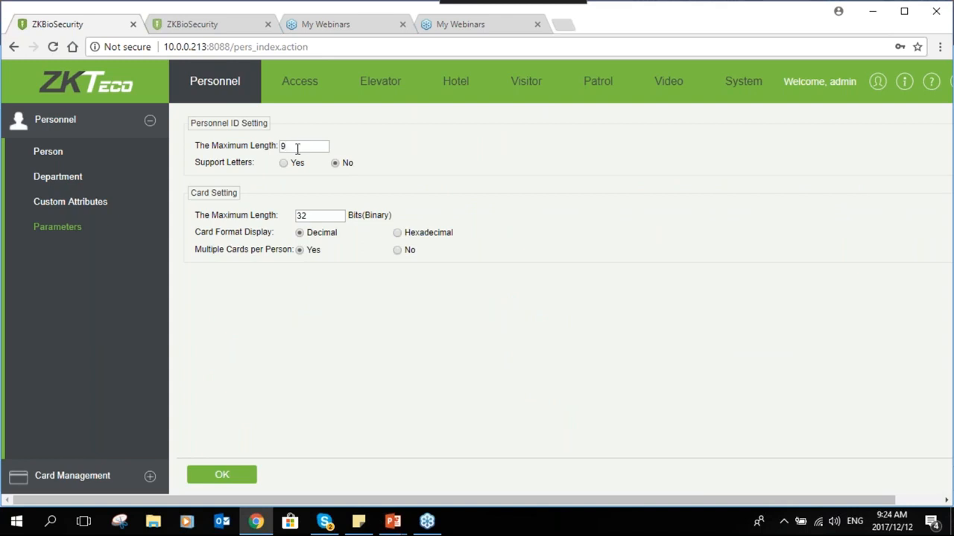
double_click(285, 146)
type("23")
left_click(311, 168)
Toggle Support Letters and Multiple Cards back to their original settings, then show the Card list
left_click(284, 165)
left_click(334, 165)
left_click(398, 251)
left_click(300, 250)
left_click(149, 481)
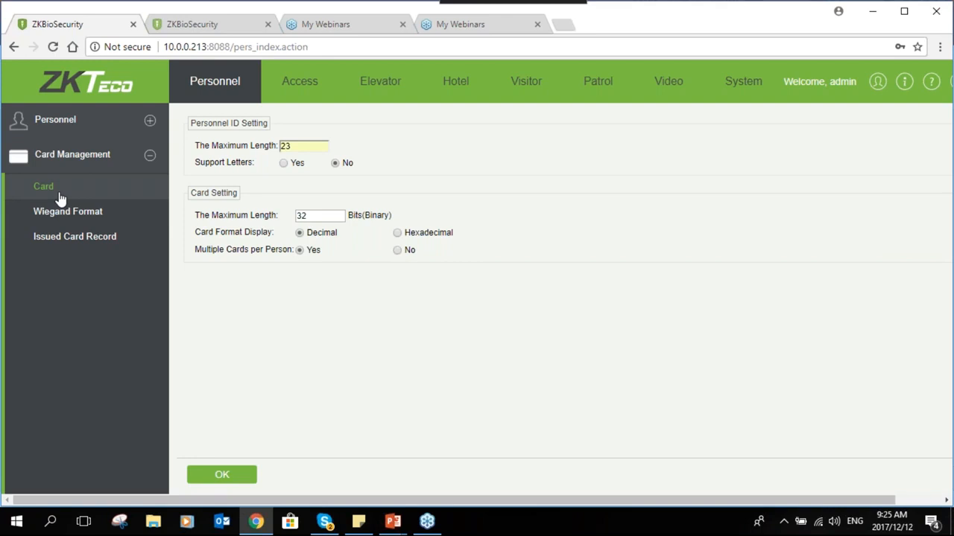
left_click(44, 187)
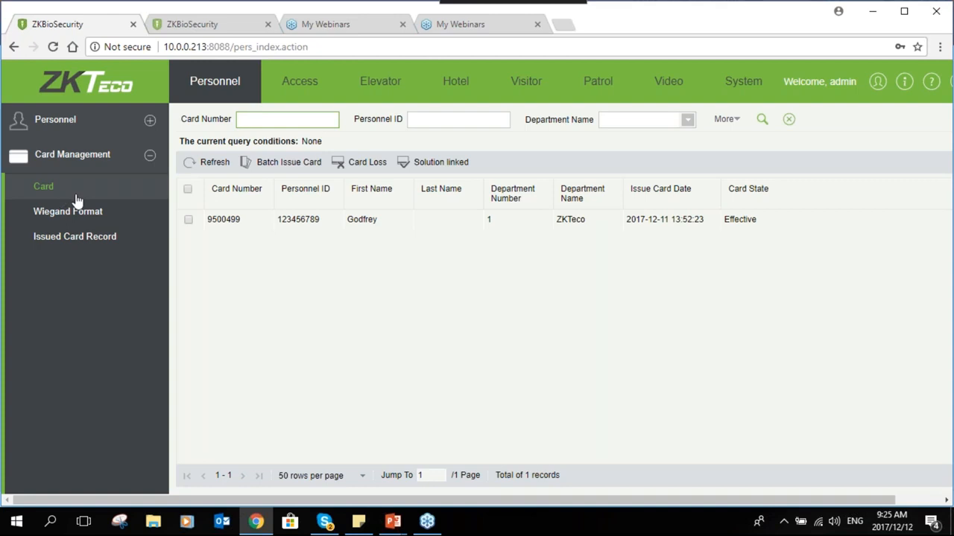
left_click(301, 168)
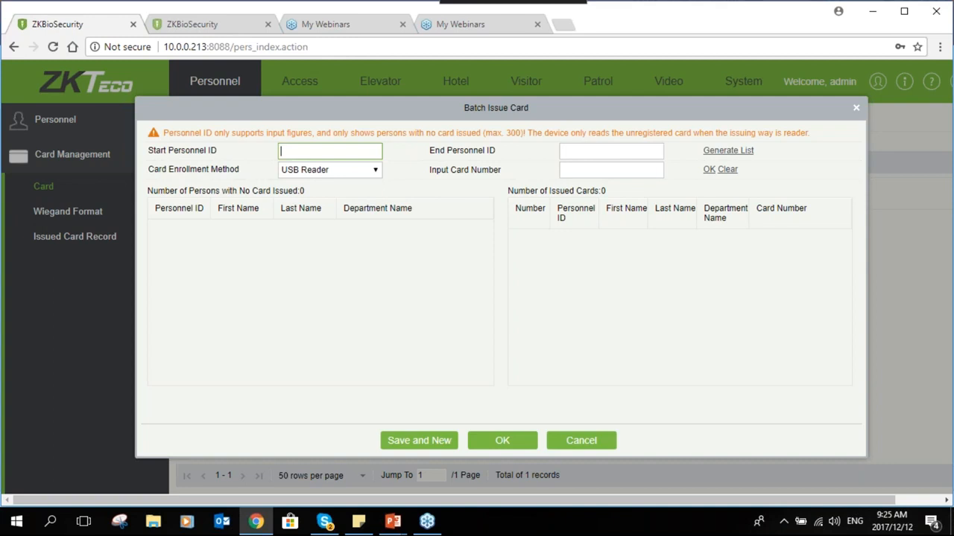
type("1")
left_click(571, 156)
type("9")
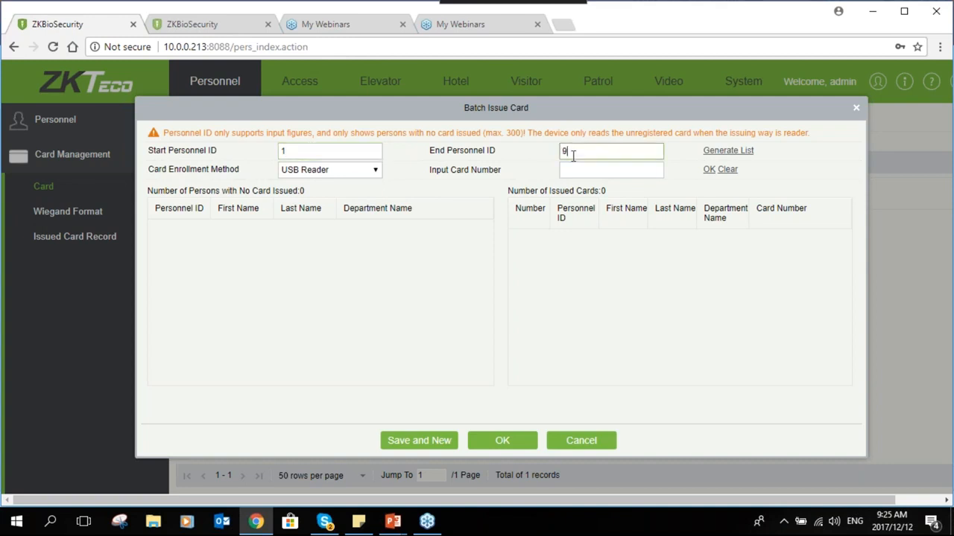
type("9999999")
left_click(728, 151)
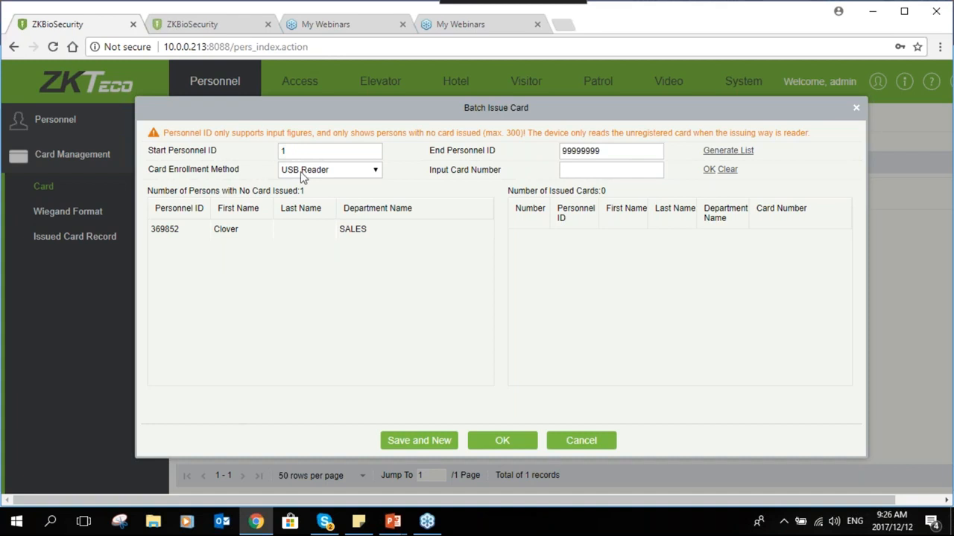
left_click(355, 174)
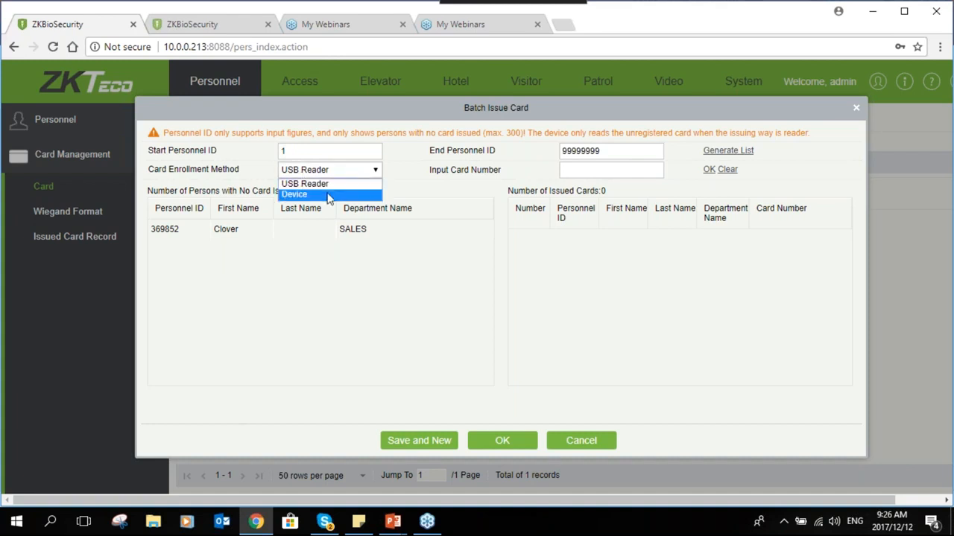
left_click(328, 195)
left_click(350, 172)
left_click(337, 184)
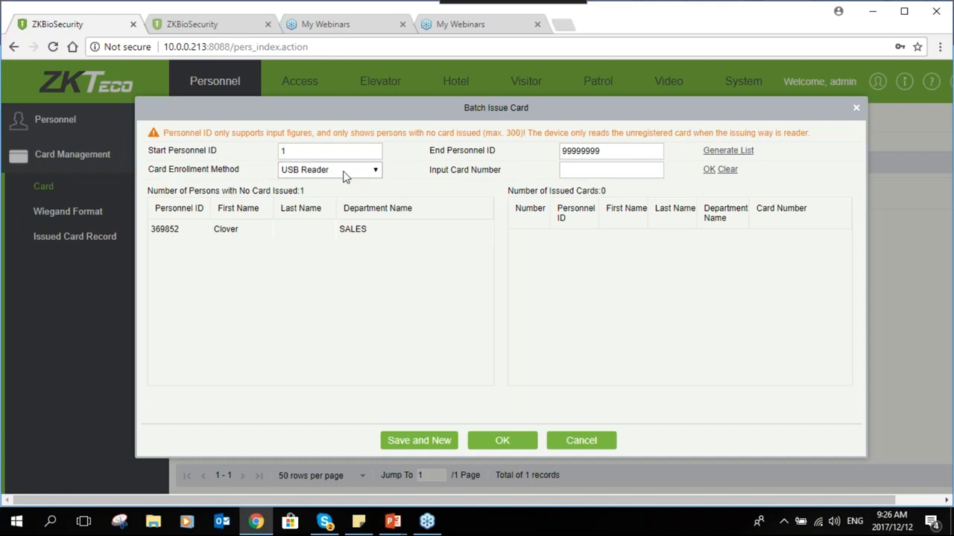
left_click(596, 170)
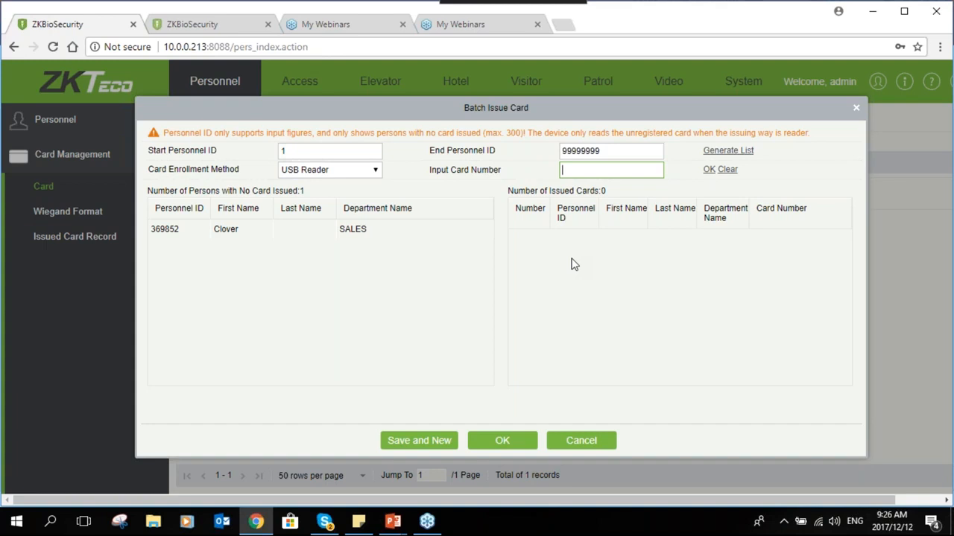
left_click(246, 233)
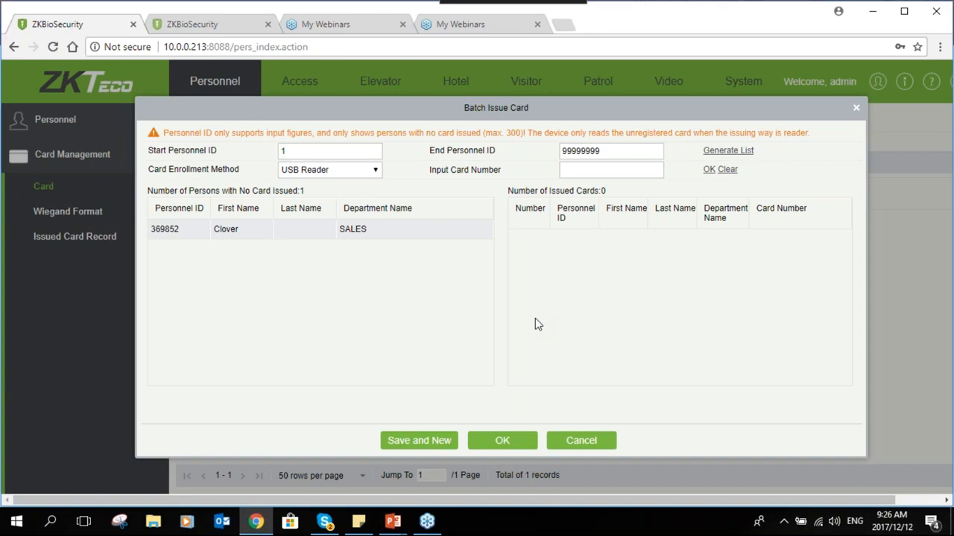
left_click(562, 443)
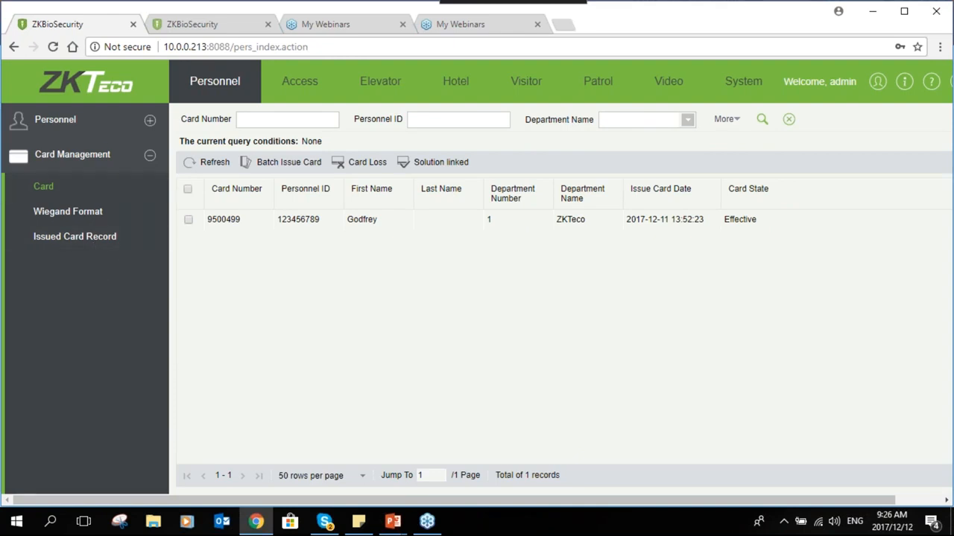
left_click(149, 159)
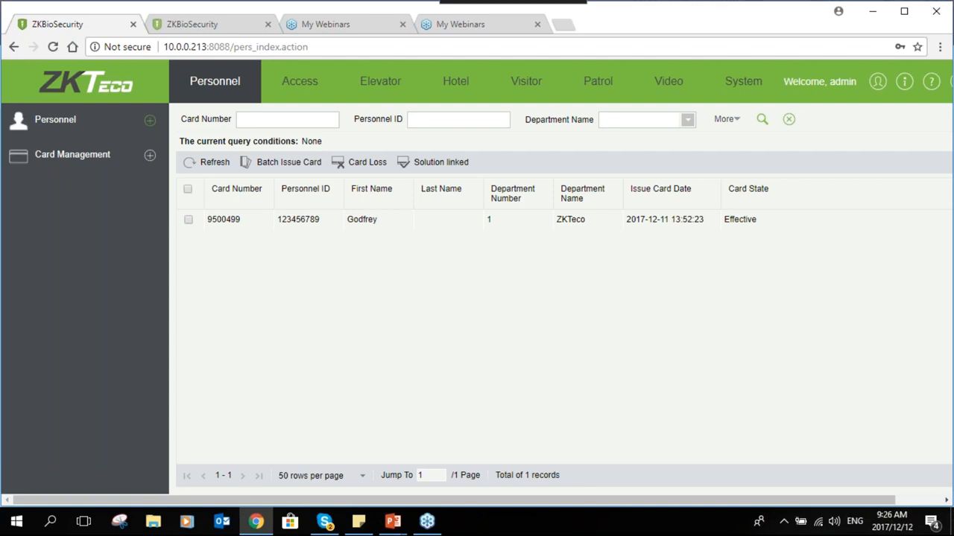
Delete the ticked Reception device from the Access device list and confirm
left_click(287, 89)
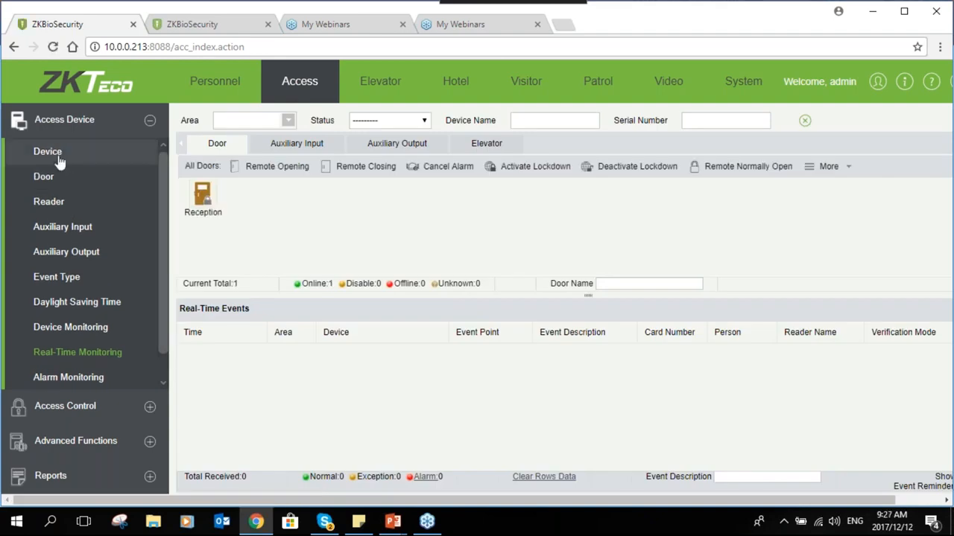
left_click(59, 152)
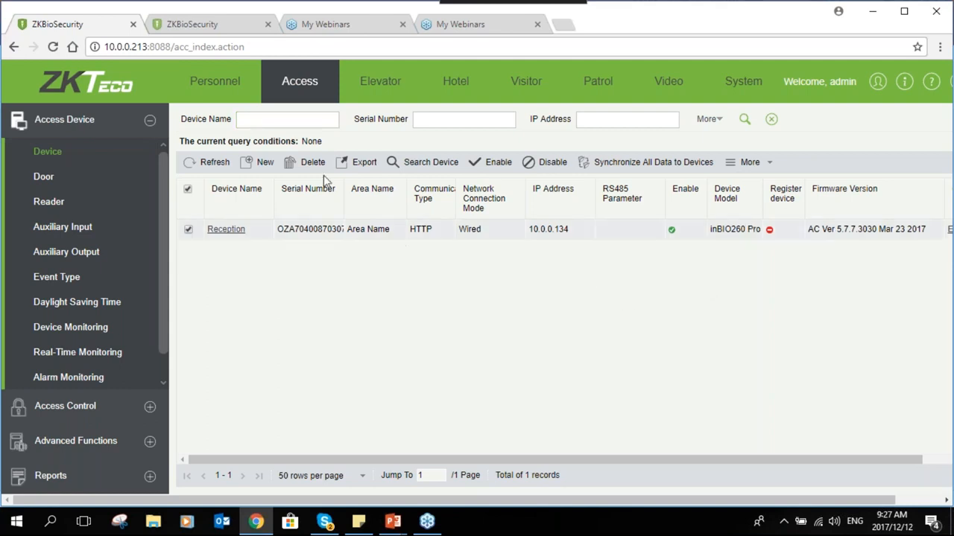
left_click(309, 162)
left_click(406, 310)
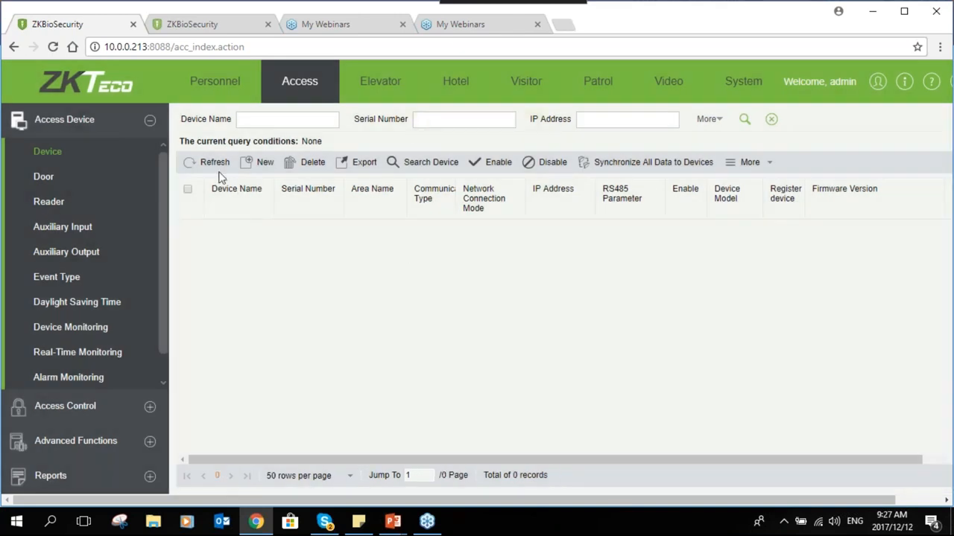
Search the network for controllers and start adding the found device at 10.0.0.134
left_click(415, 162)
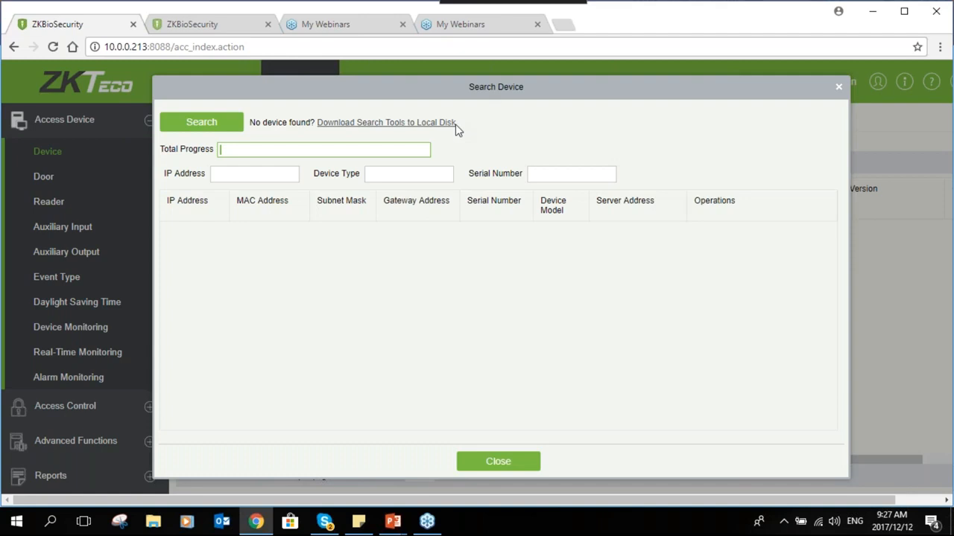
left_click_drag(490, 88, 478, 84)
left_click(191, 119)
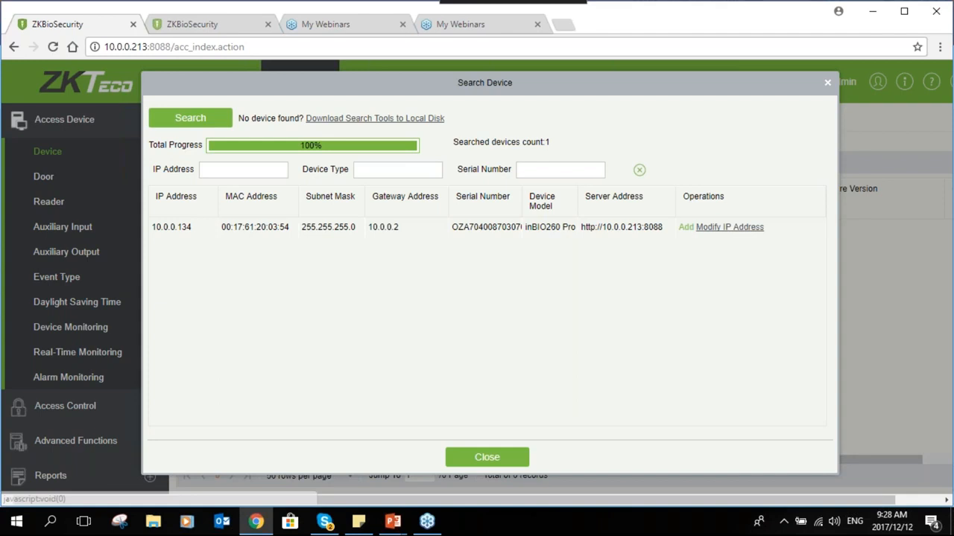
left_click(686, 227)
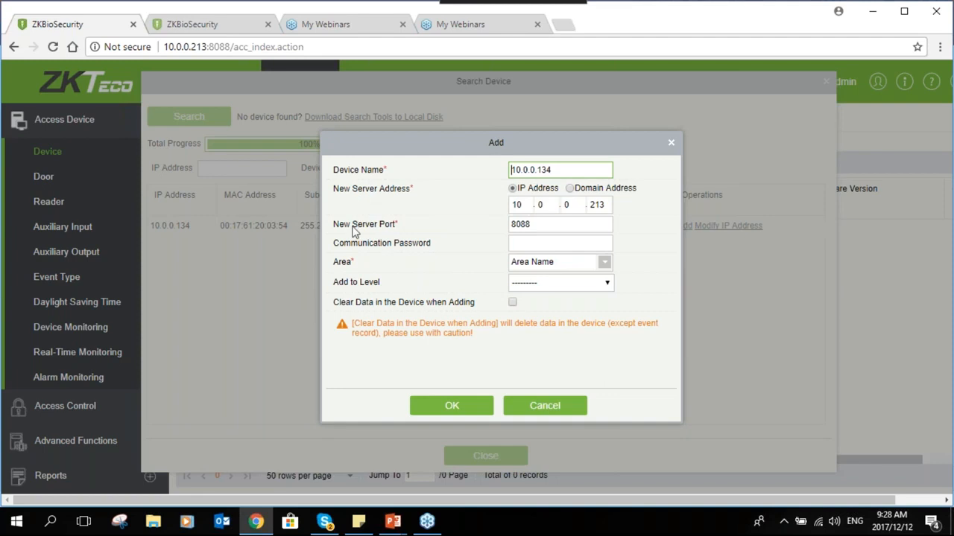
Check the server address 10.0.0.213 in the Add device dialog
left_click(525, 205)
left_click(551, 205)
left_click(569, 205)
left_click(601, 205)
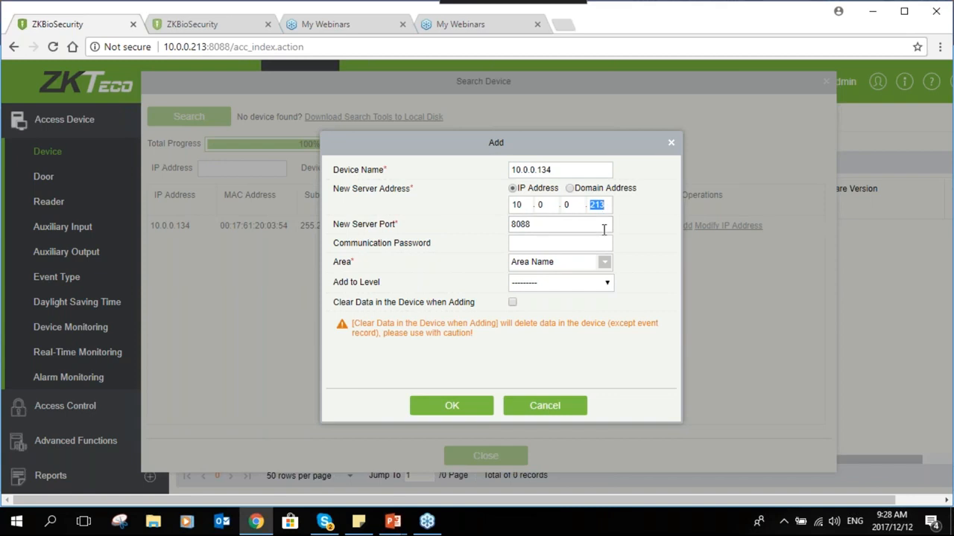
left_click(607, 207)
double_click(539, 205)
double_click(567, 205)
double_click(604, 204)
Verify server port 8088 and move to the communication password field
left_click_drag(530, 224, 513, 222)
left_click(531, 224)
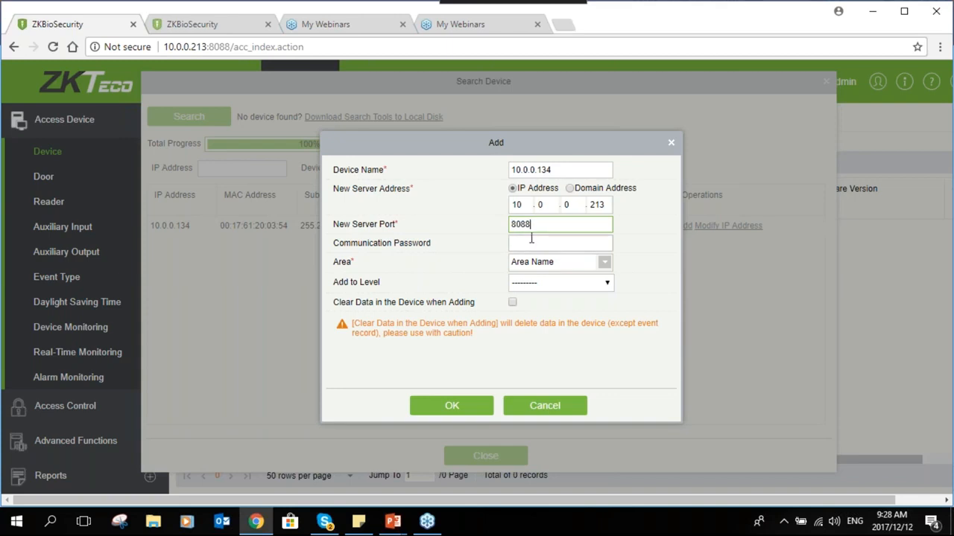
left_click_drag(562, 142, 543, 139)
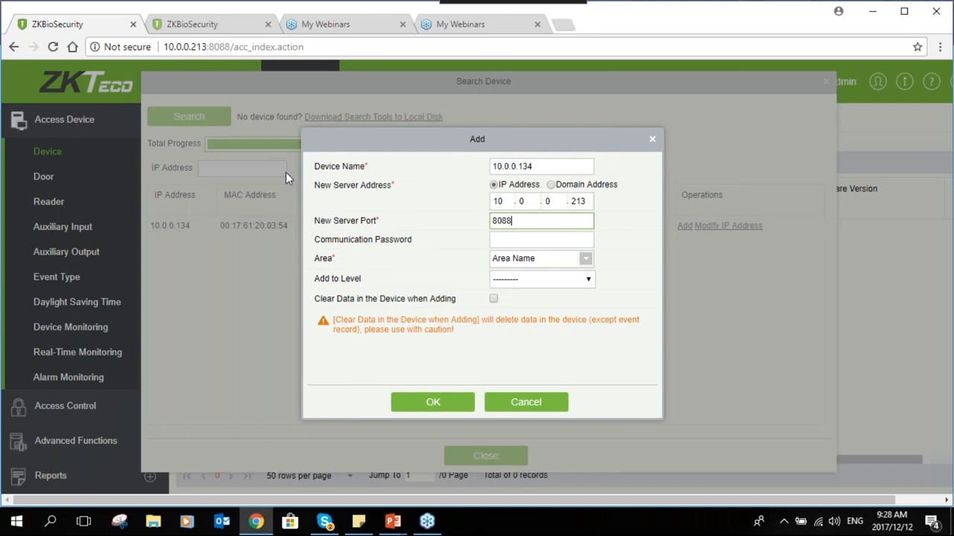
double_click(502, 219)
double_click(220, 46)
left_click(520, 222)
double_click(506, 202)
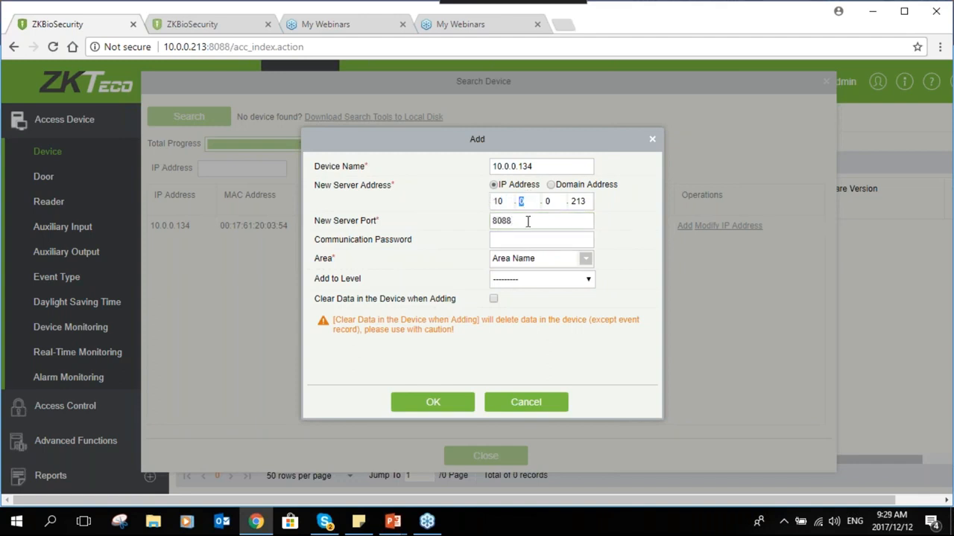
left_click(508, 224)
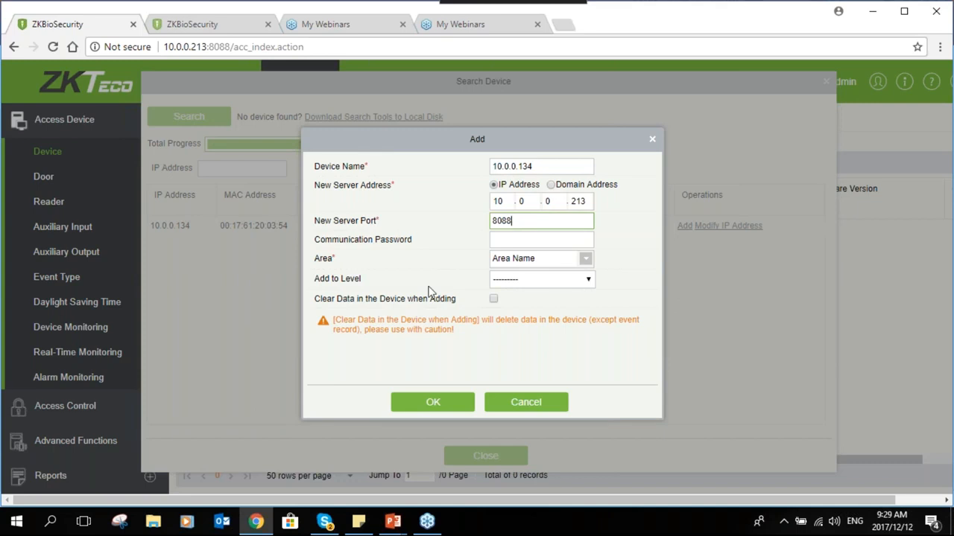
left_click(517, 238)
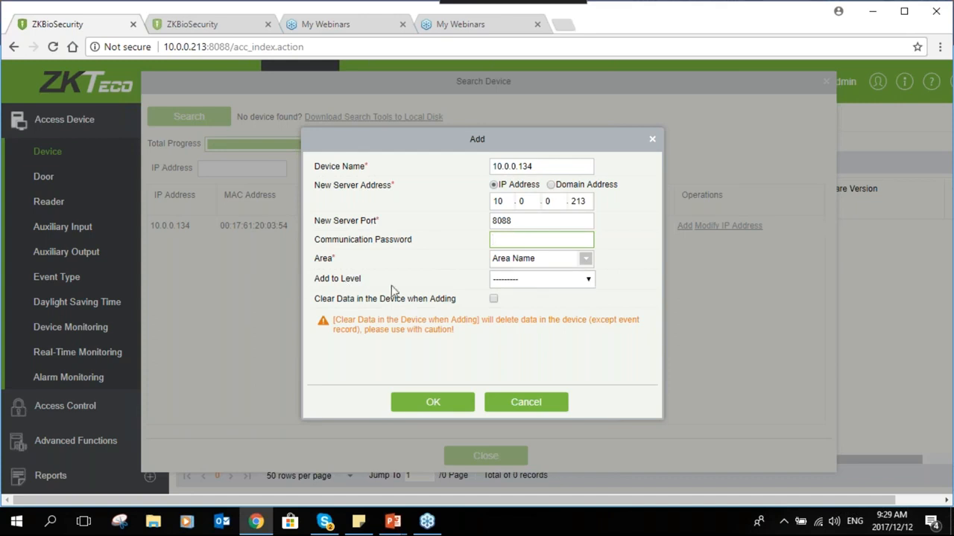
Add the controller to the Master level with Clear Data, confirm, and close the search window
left_click(524, 282)
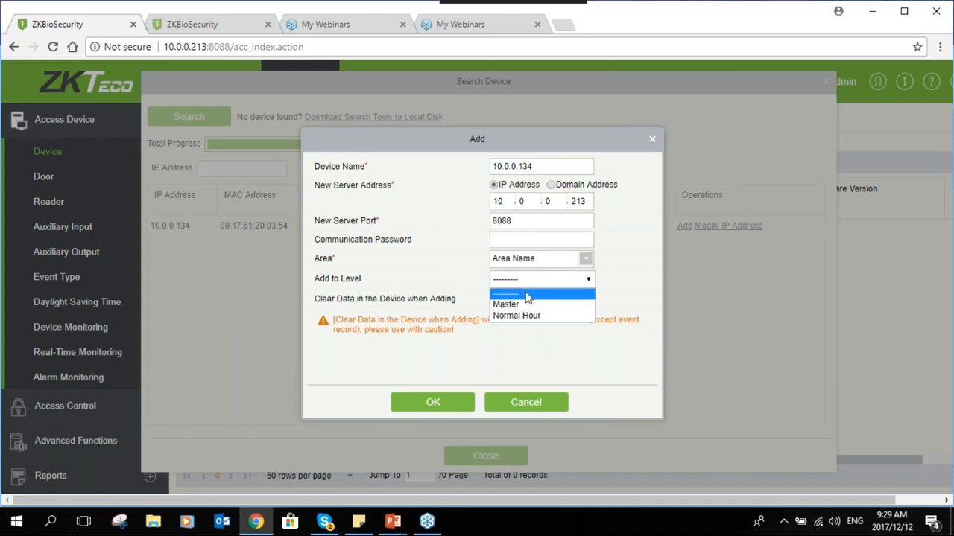
left_click(527, 305)
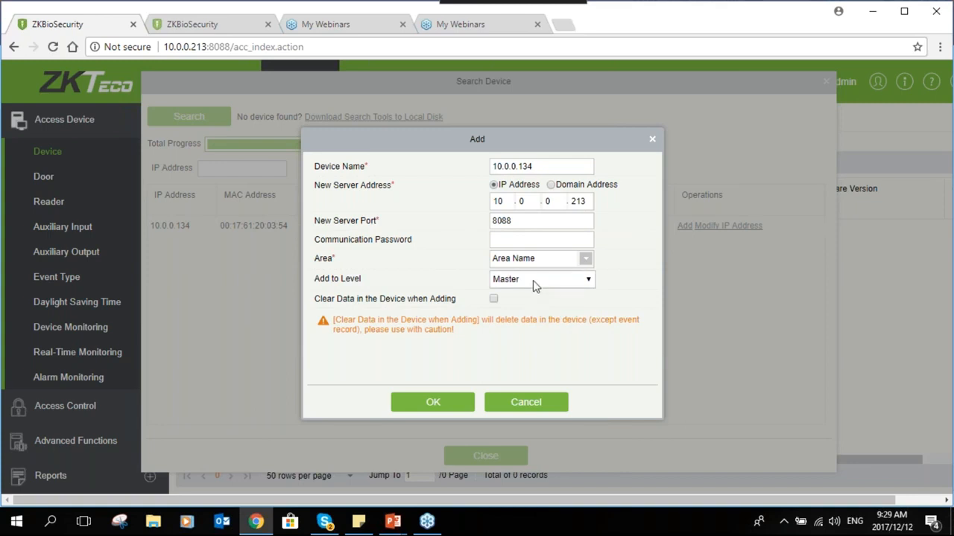
left_click(493, 300)
left_click(417, 405)
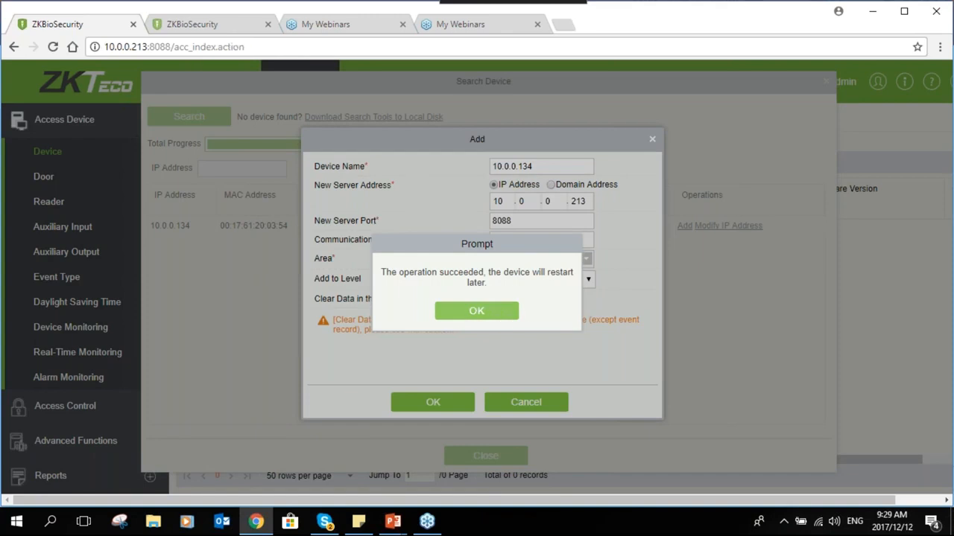
left_click(445, 309)
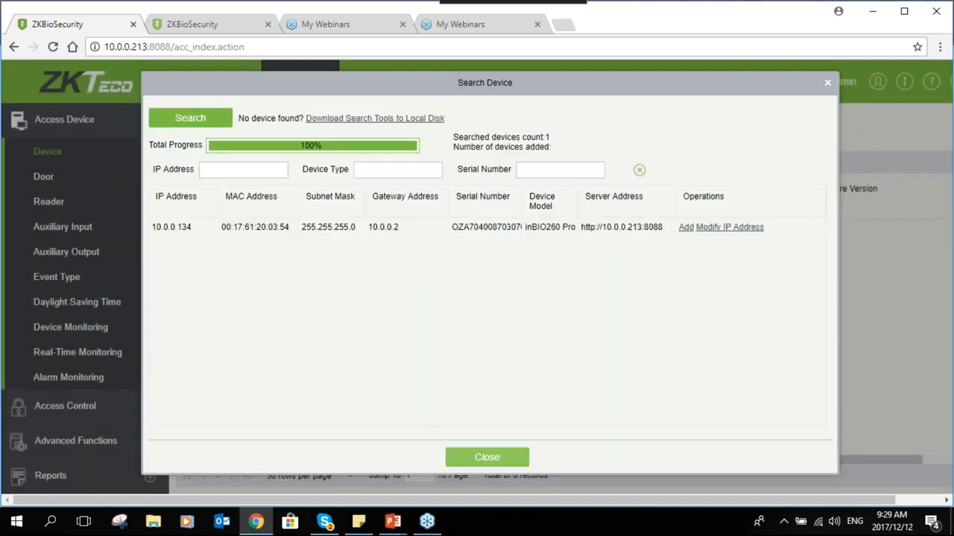
left_click(487, 456)
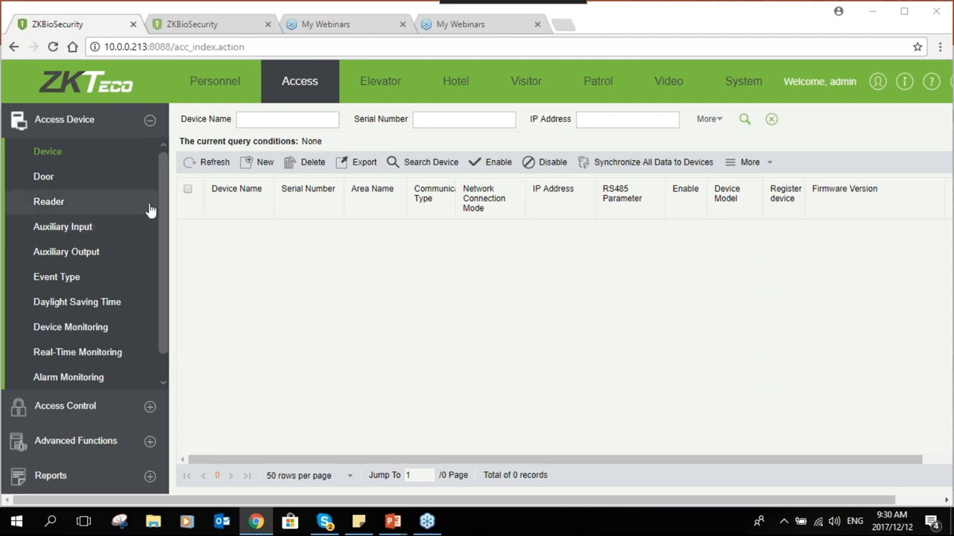
Refresh the device list and open the 10.0.0.134 controller for editing
left_click(210, 162)
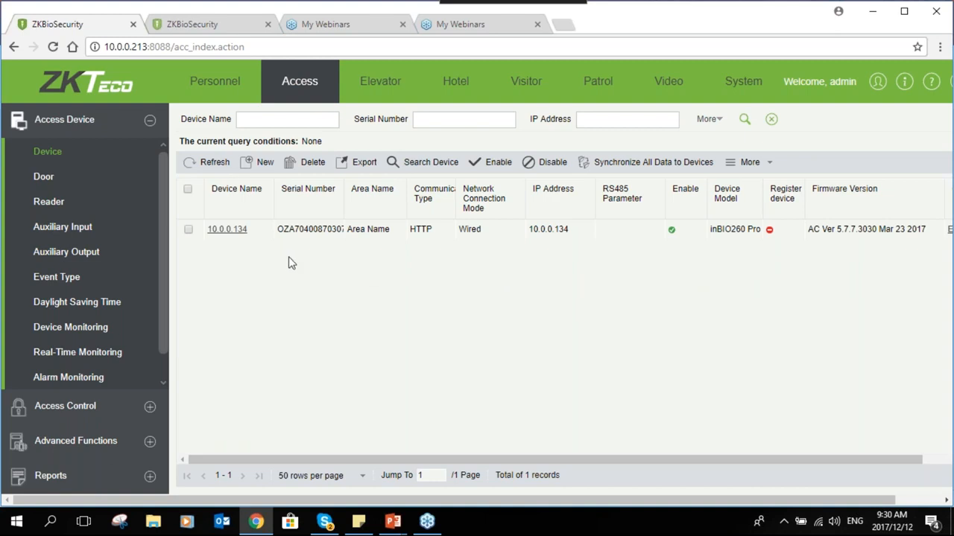
left_click(231, 231)
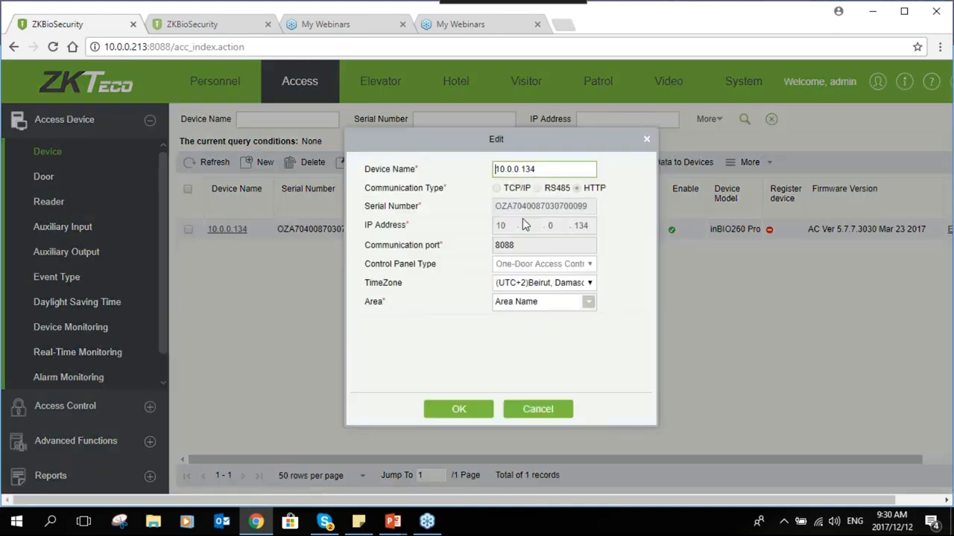
Rename the 10.0.0.134 controller to Reception and save
left_click_drag(545, 170, 386, 159)
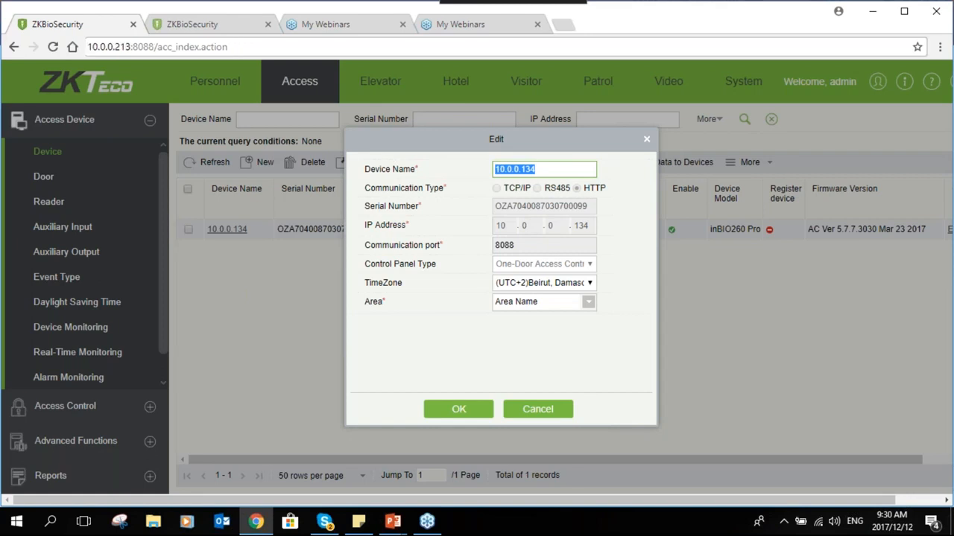
type("Recep")
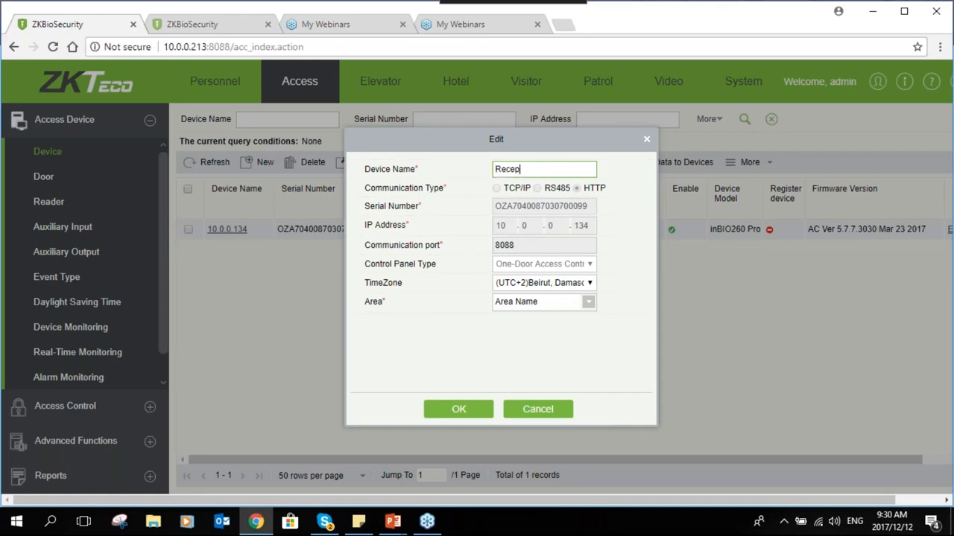
type("tion")
left_click(464, 420)
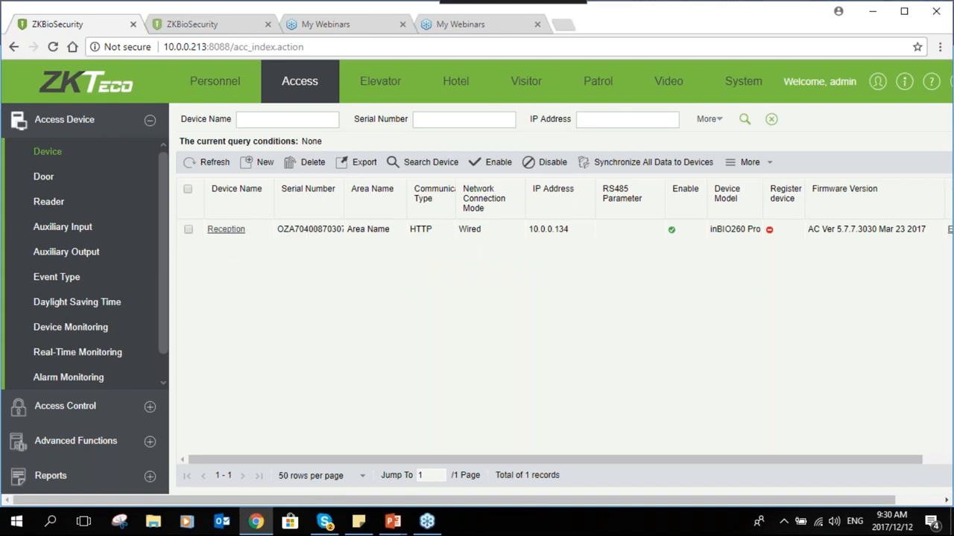
Select Reception, look at its extra device commands, then show the Door list
left_click(188, 231)
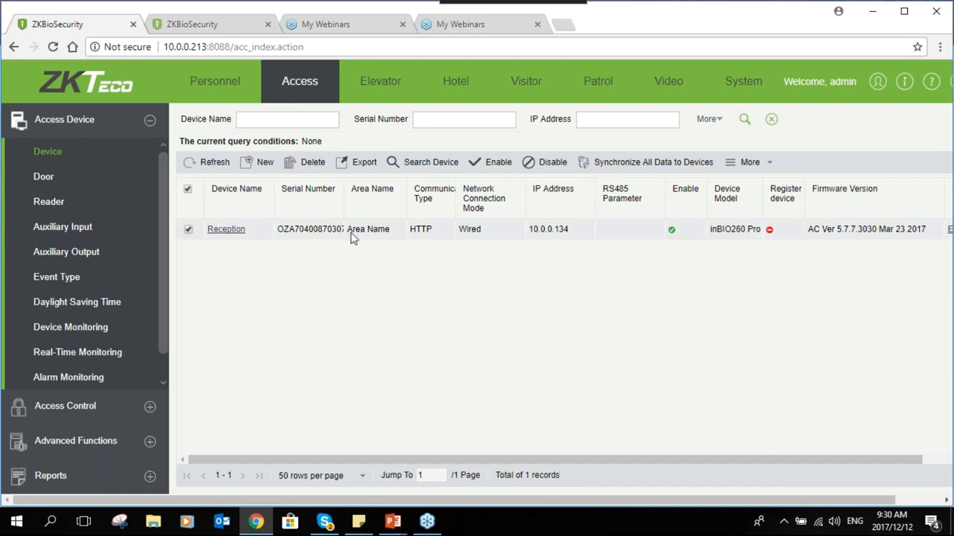
left_click(767, 164)
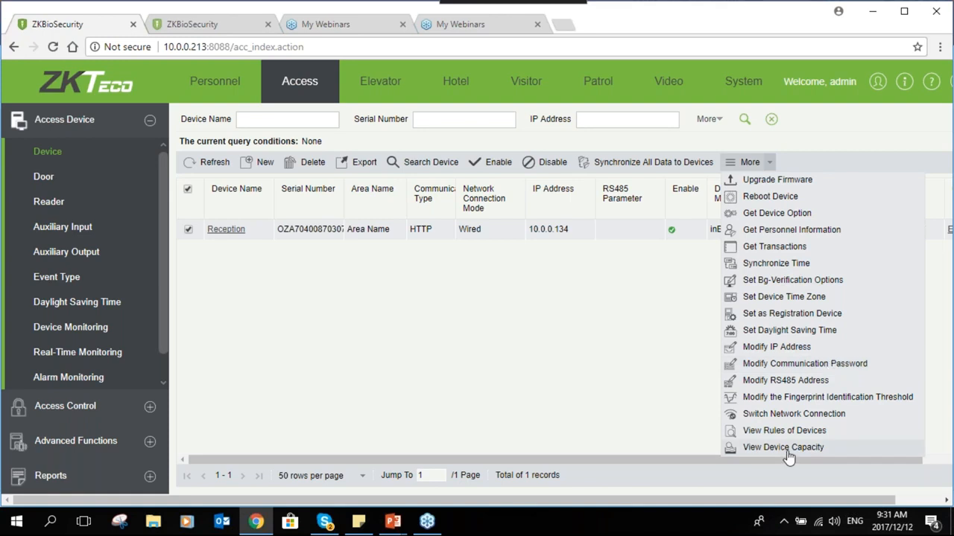
left_click(619, 349)
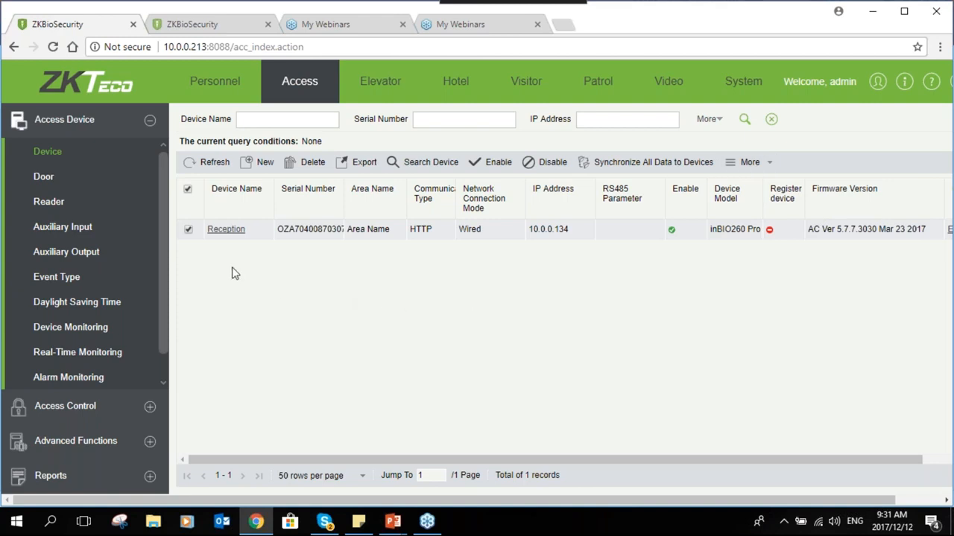
left_click(88, 185)
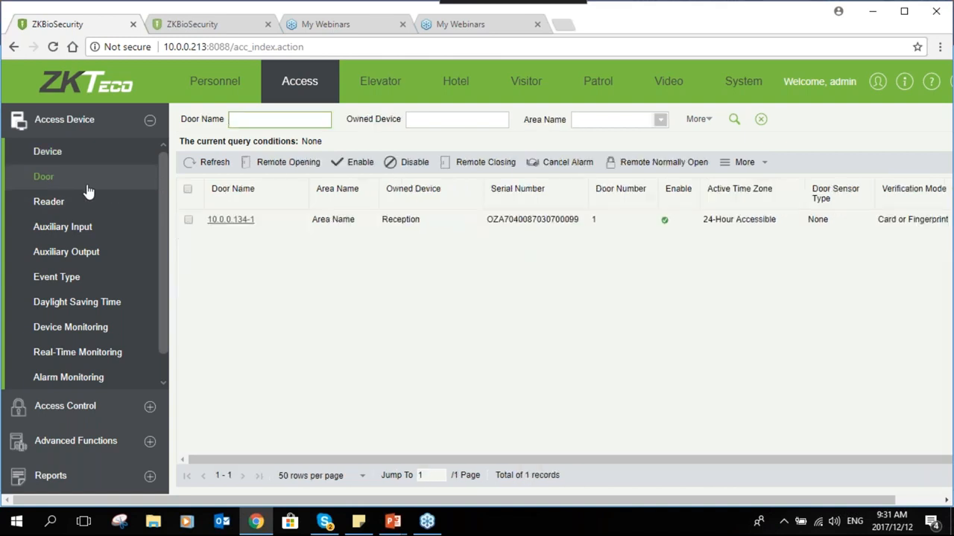
Rename door 10.0.0.134-1 to Reception, keeping Card or Fingerprint verification
left_click(242, 220)
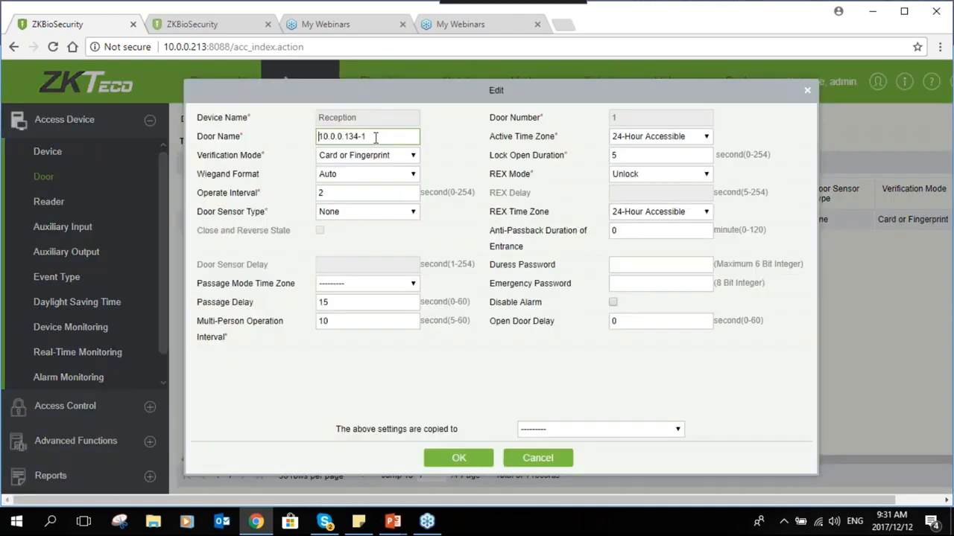
left_click_drag(368, 135, 309, 143)
type("Reception")
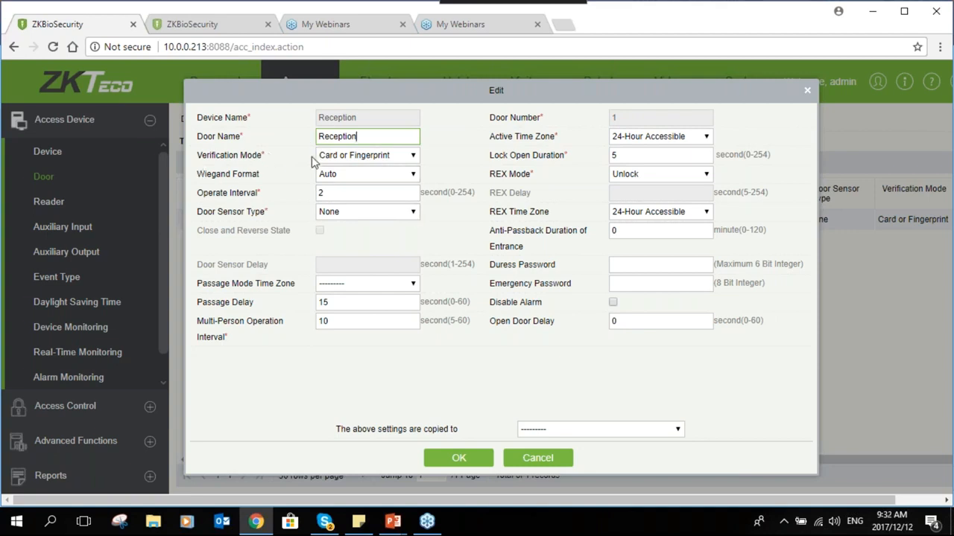
left_click(389, 157)
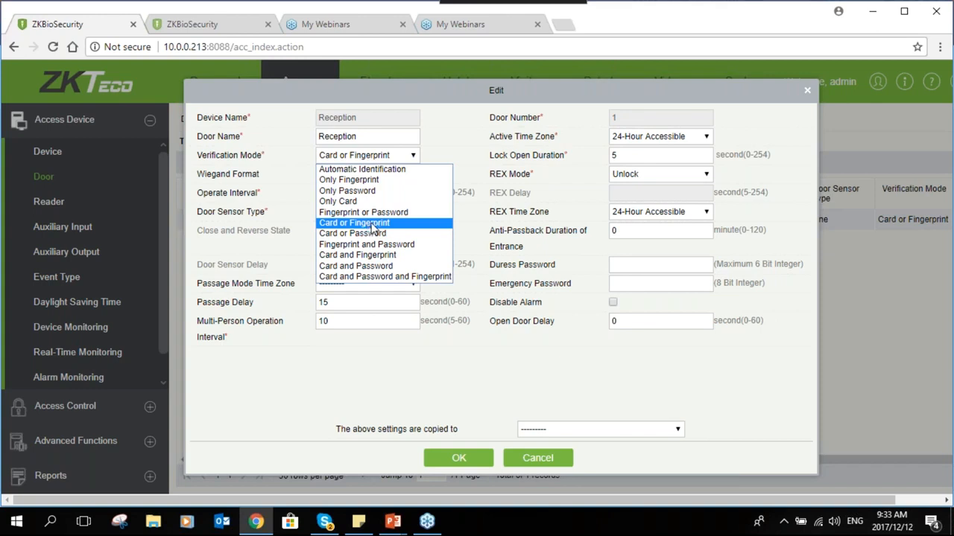
left_click(376, 225)
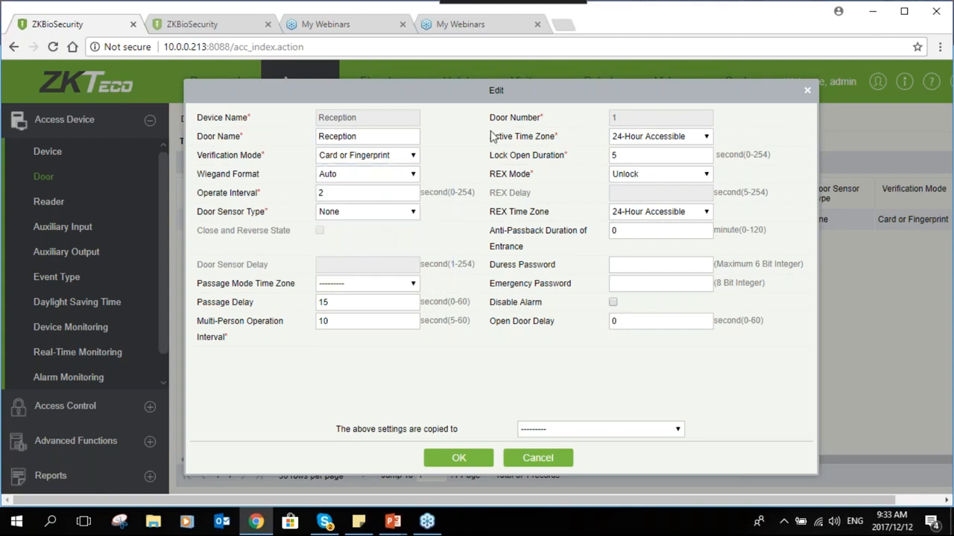
Set the lock open duration to 5 and check the duress and emergency password fields
left_click(640, 156)
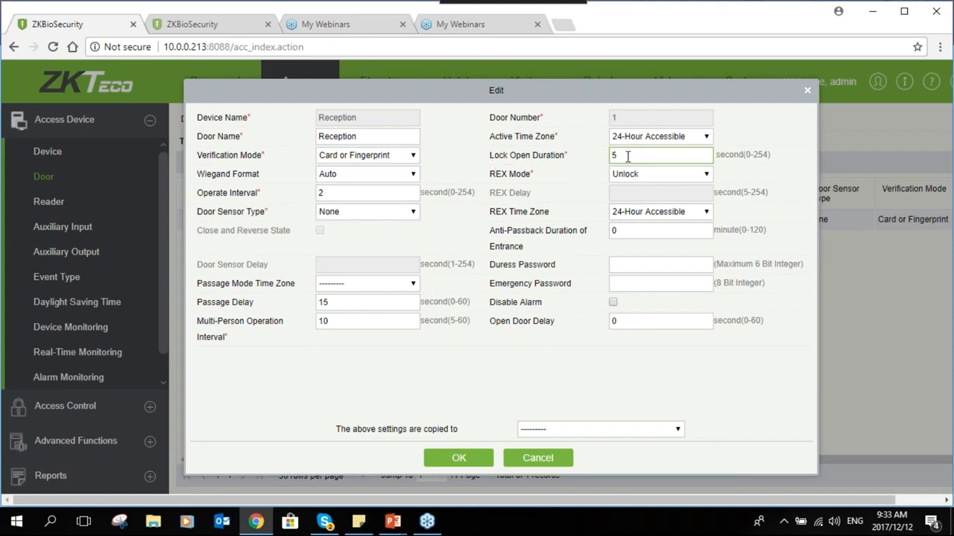
left_click_drag(630, 156, 596, 157)
type("5")
left_click(610, 267)
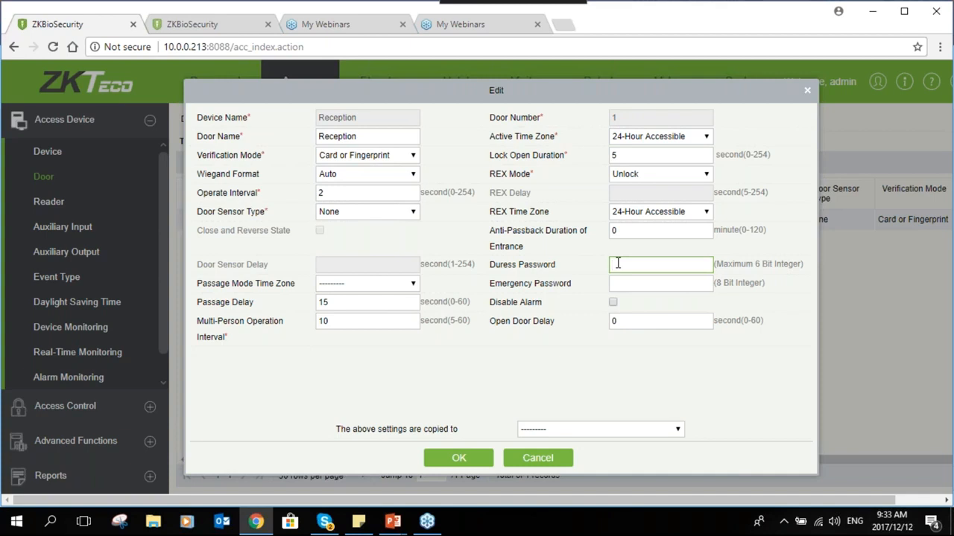
left_click(615, 284)
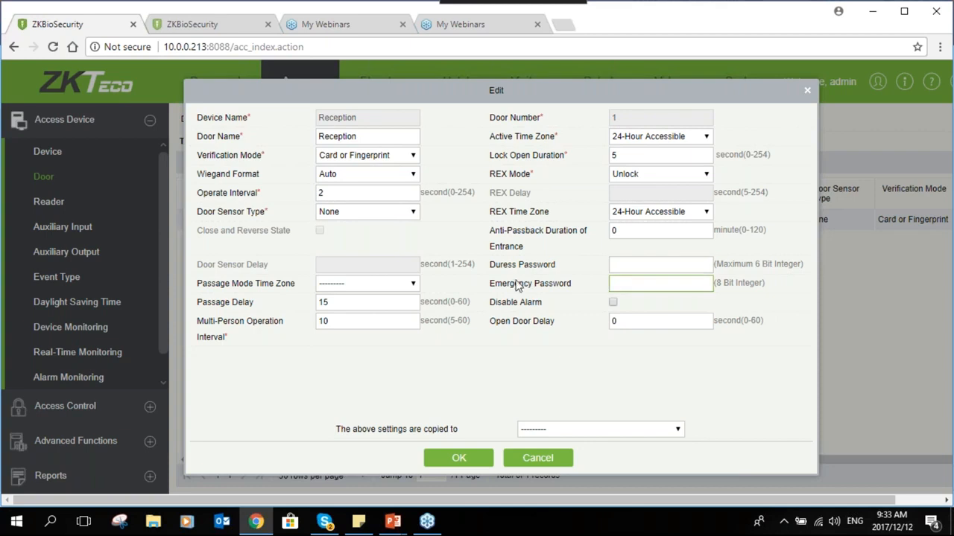
left_click(614, 265)
left_click(614, 282)
Save the Reception door settings without copying them to other doors
left_click(538, 432)
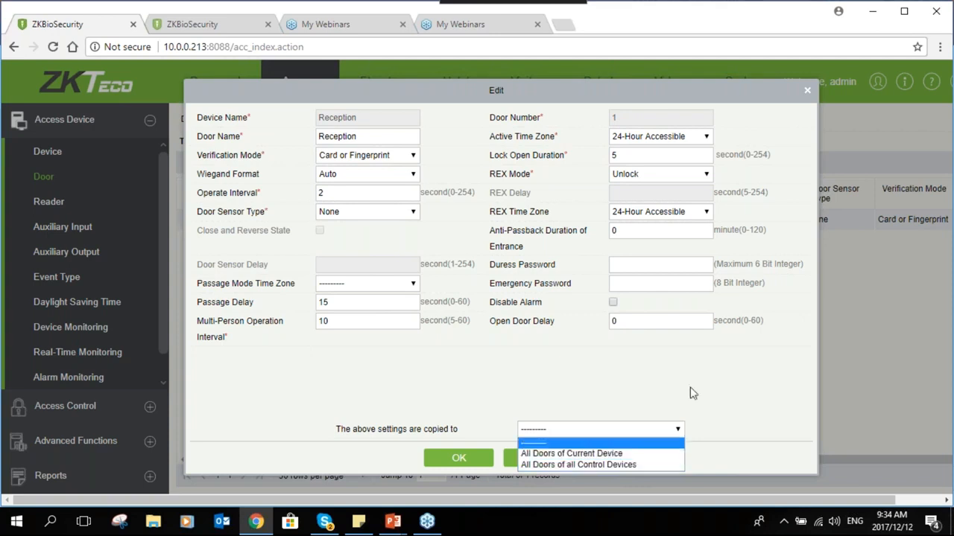
left_click(574, 388)
left_click(458, 457)
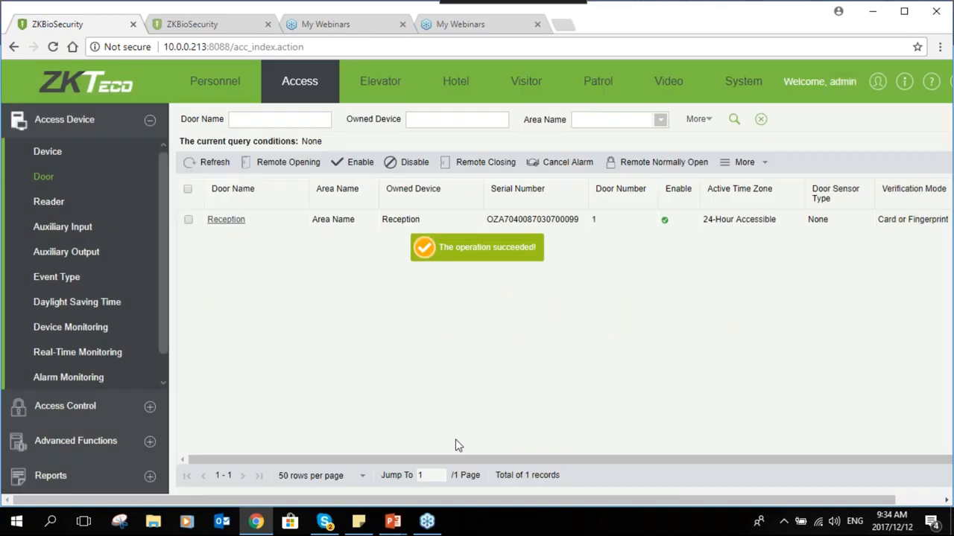
scroll(156, 277, "down", 1)
Rename reader 10.0.0.134-1-In to Reception-In in the Reader list
left_click(48, 174)
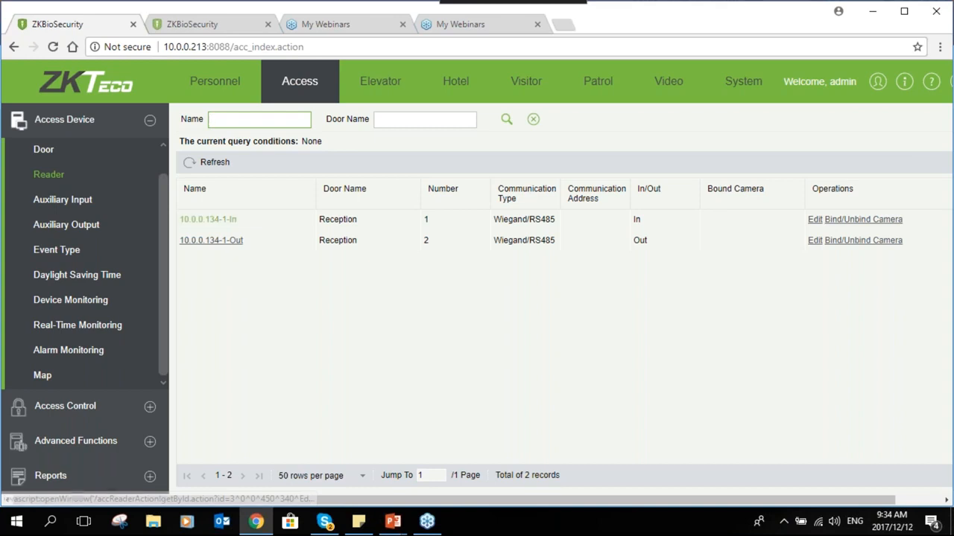
left_click(208, 219)
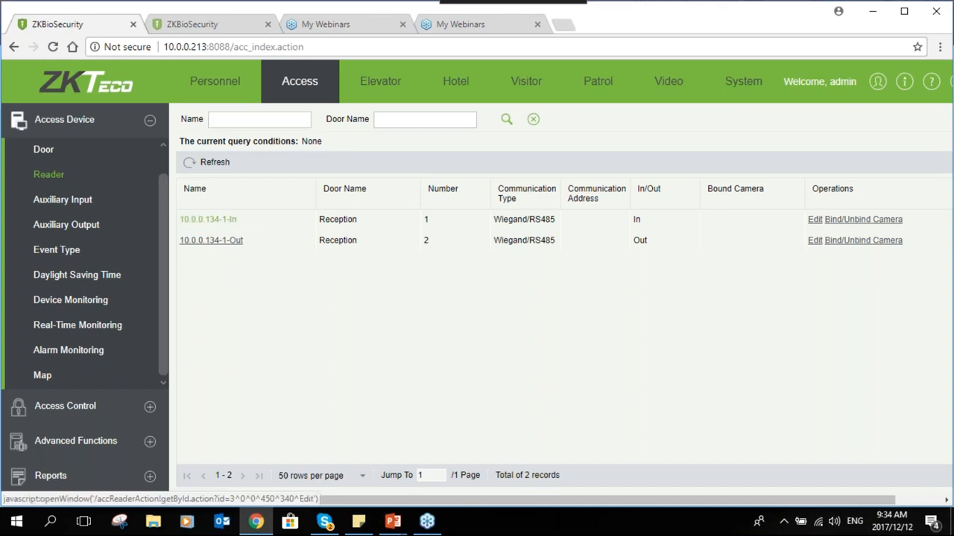
left_click_drag(561, 217, 497, 219)
type("R")
type("Ece")
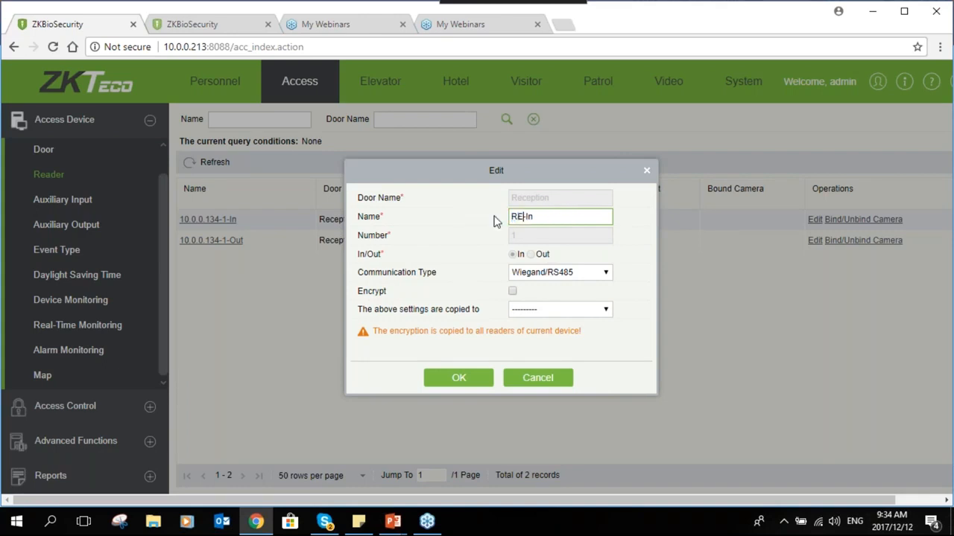
key("BackSpace")
key("BackSpace")
key("BackSpace")
type("ecep")
type("tion")
left_click(480, 381)
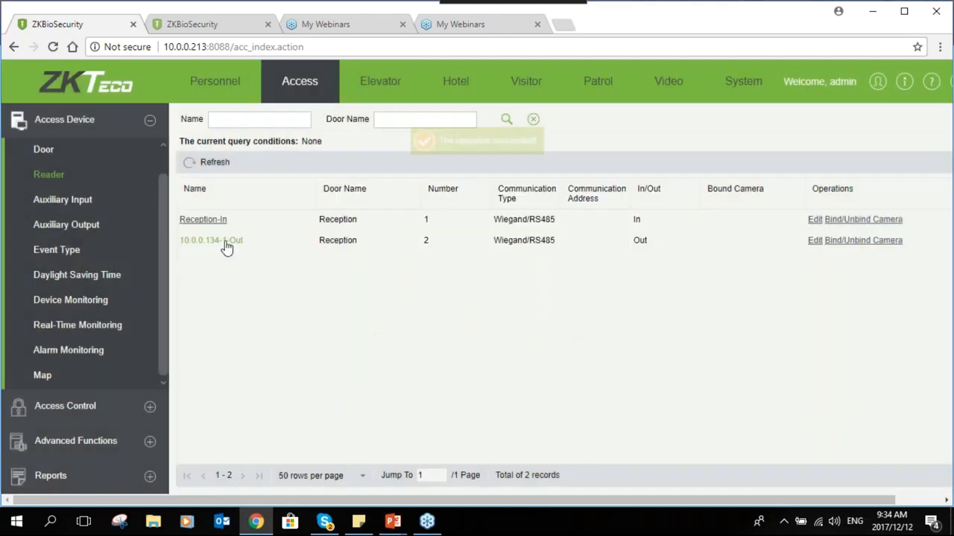
Rename reader 10.0.0.134-1-Out to Recption-Out and save it
left_click(217, 241)
left_click_drag(559, 217, 511, 217)
type("Recption")
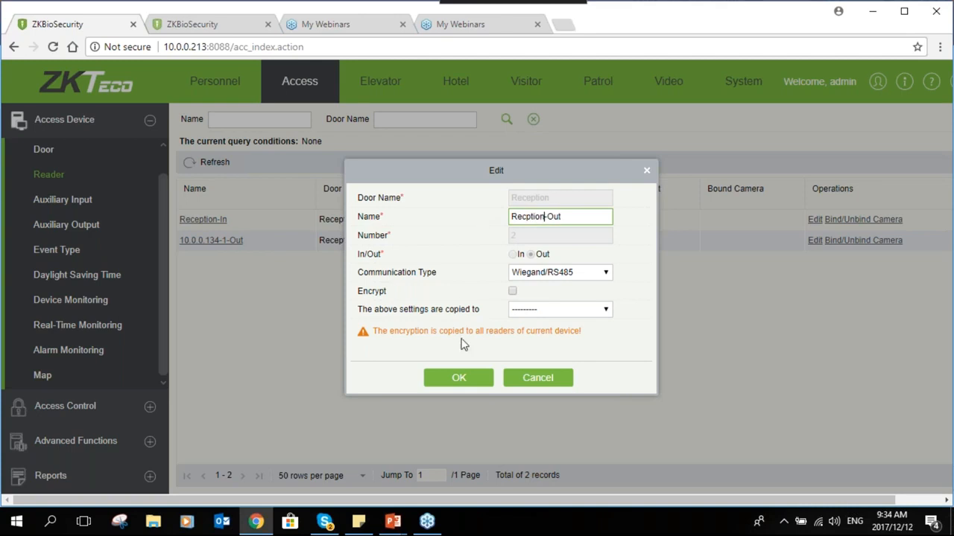
left_click(459, 378)
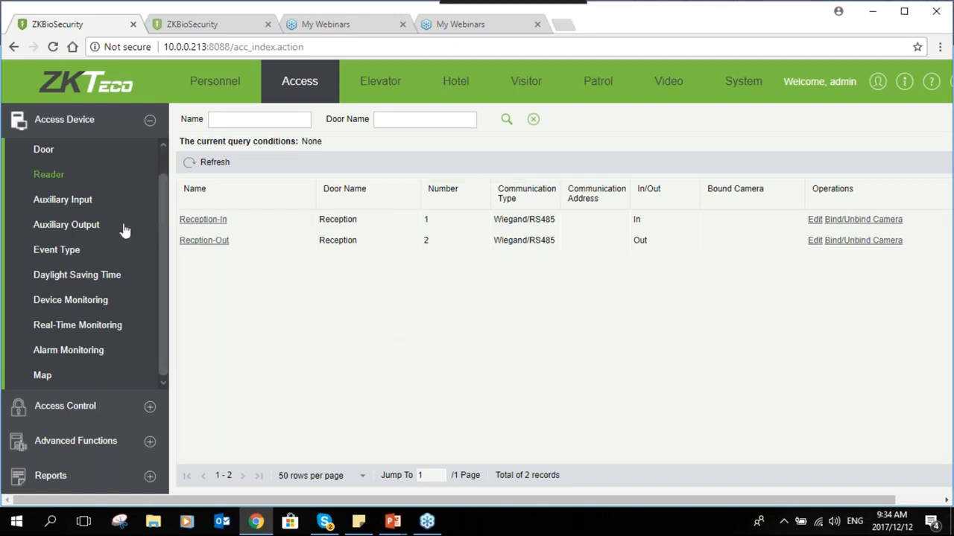
Scroll through the Event Type list, then view the Reception device's Normal status in Device Monitoring
left_click(72, 251)
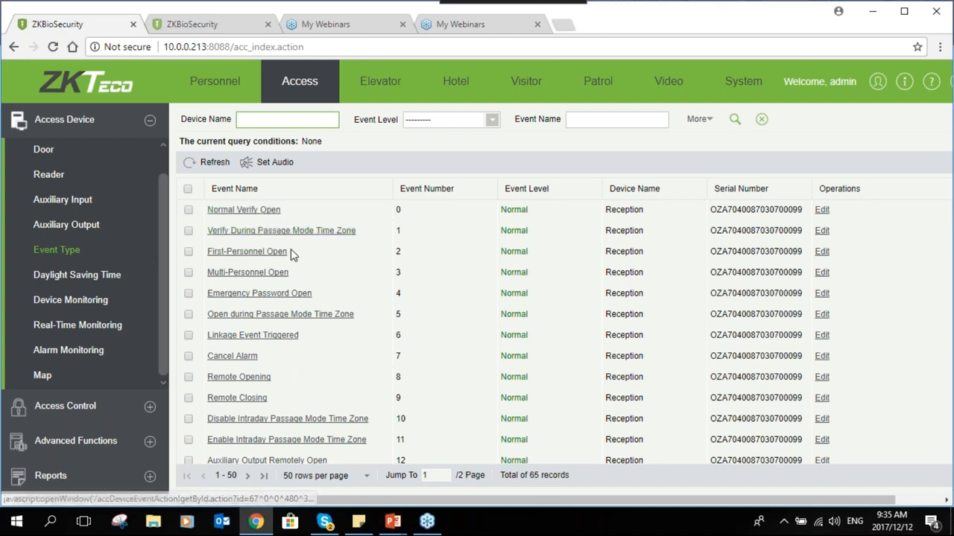
scroll(291, 250, "down", 1)
scroll(291, 250, "up", 1)
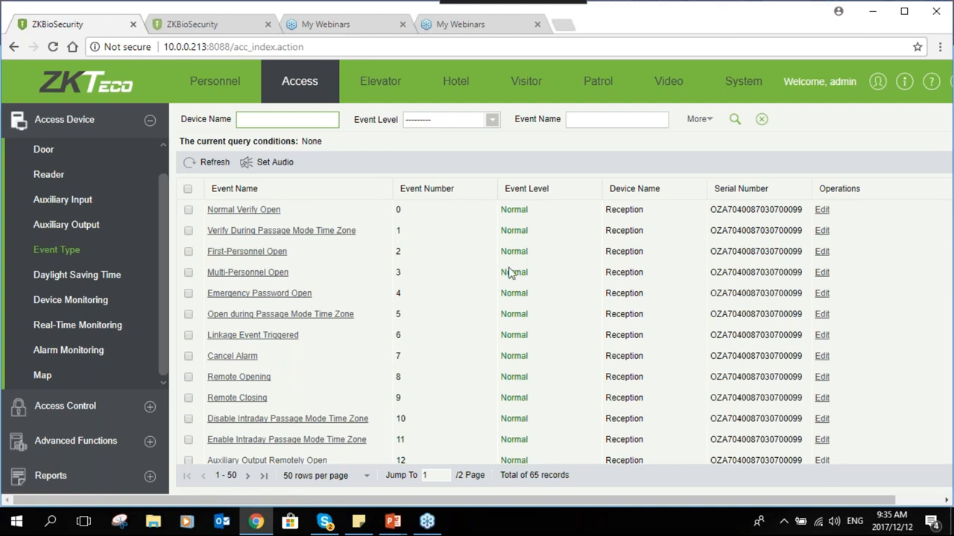
scroll(514, 328, "down", 1)
scroll(514, 328, "down", 3)
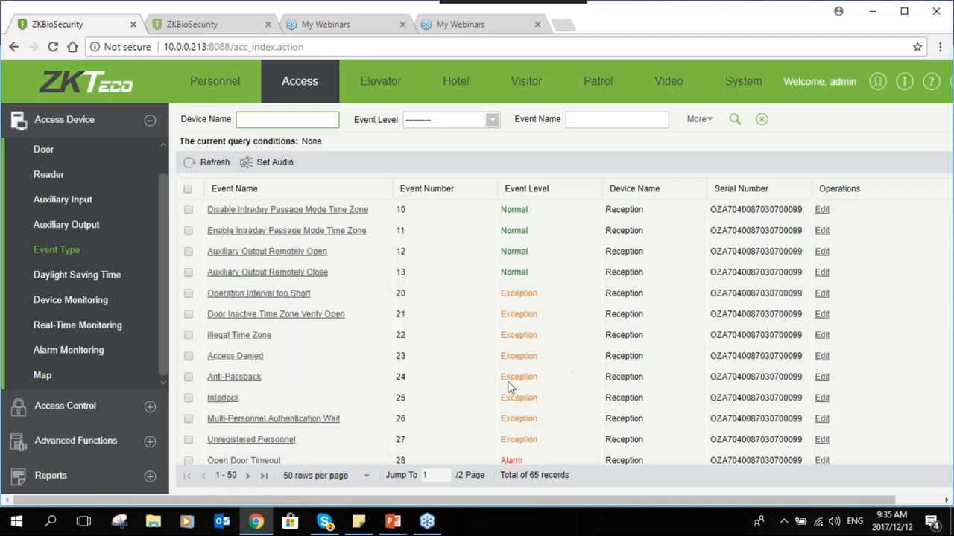
scroll(510, 389, "down", 1)
scroll(510, 389, "down", 1)
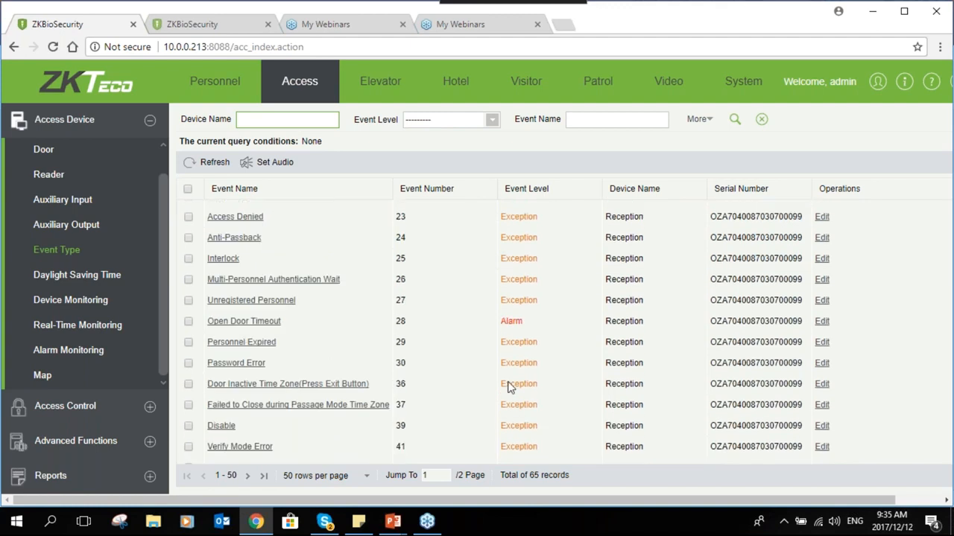
scroll(457, 344, "down", 1)
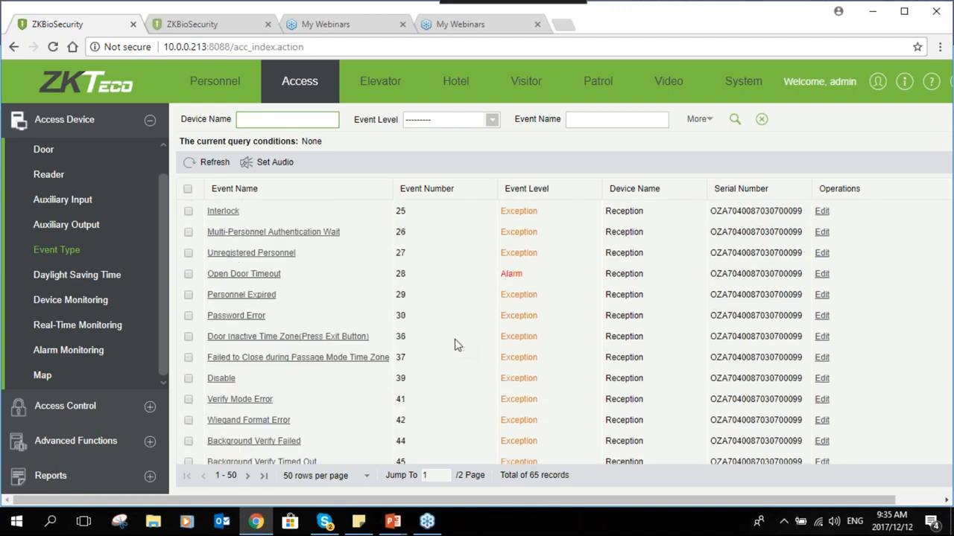
scroll(457, 344, "down", 4)
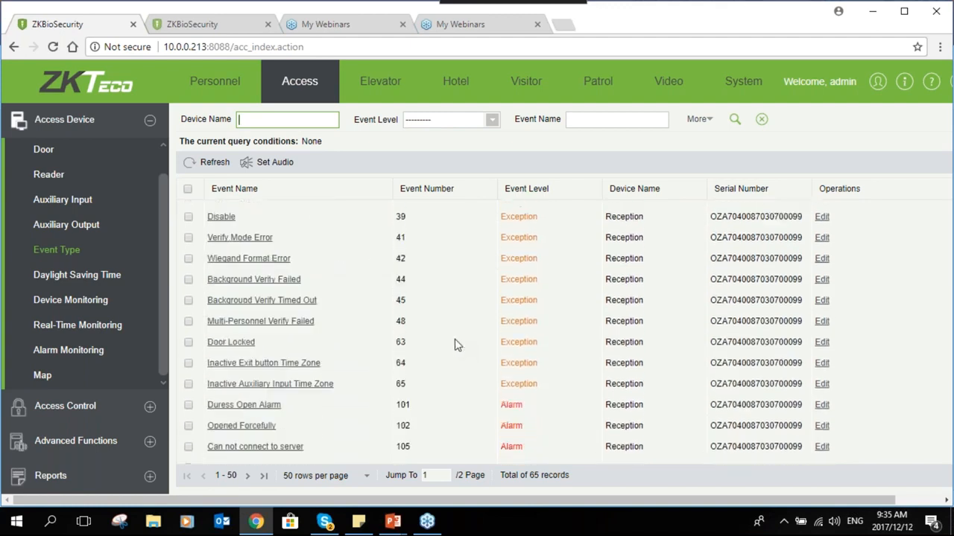
scroll(457, 344, "down", 3)
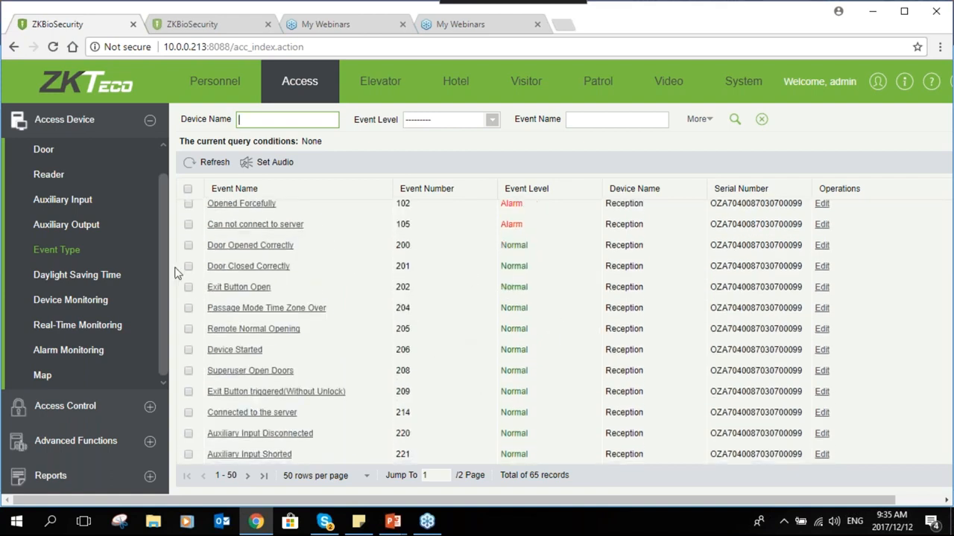
left_click(123, 304)
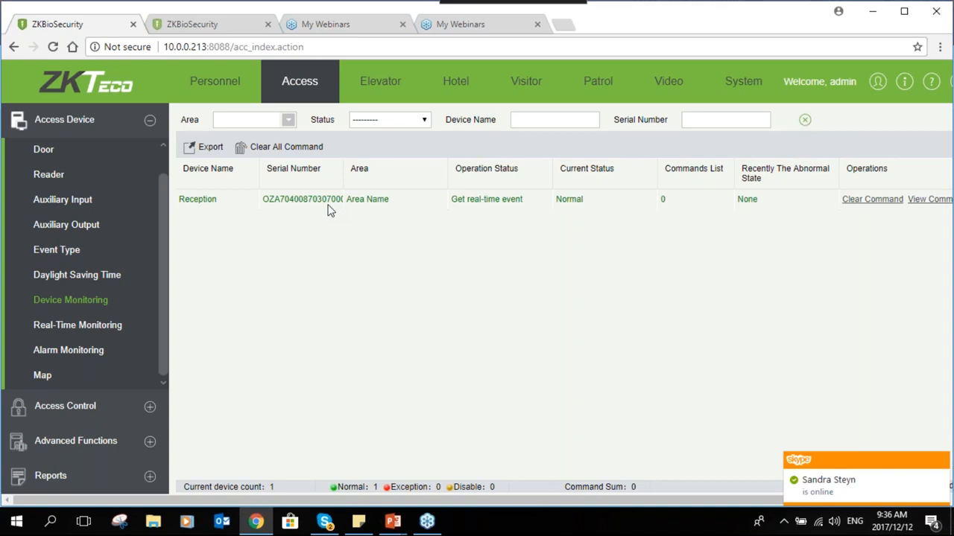
Show the Access Control Time Zones list with 24-Hour Accessible and Normal
left_click(149, 406)
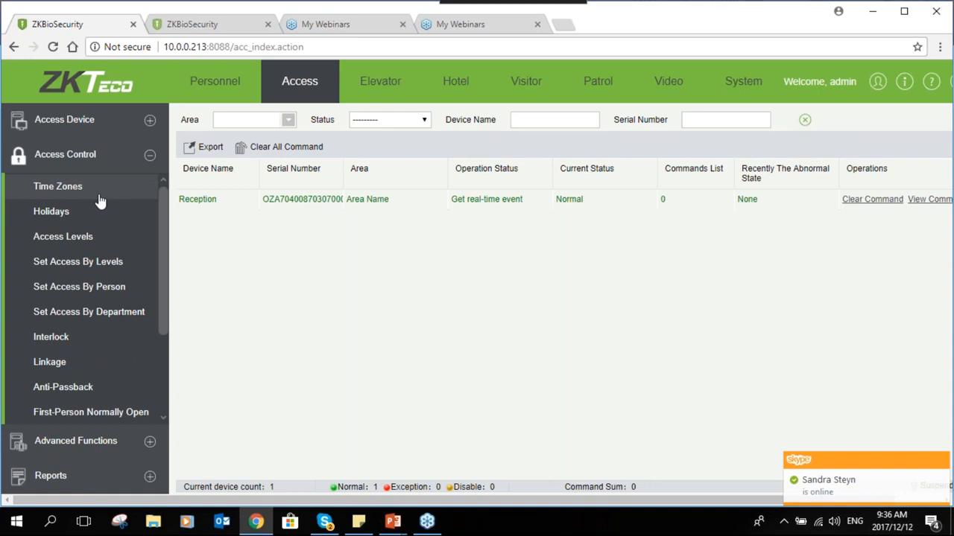
left_click(99, 196)
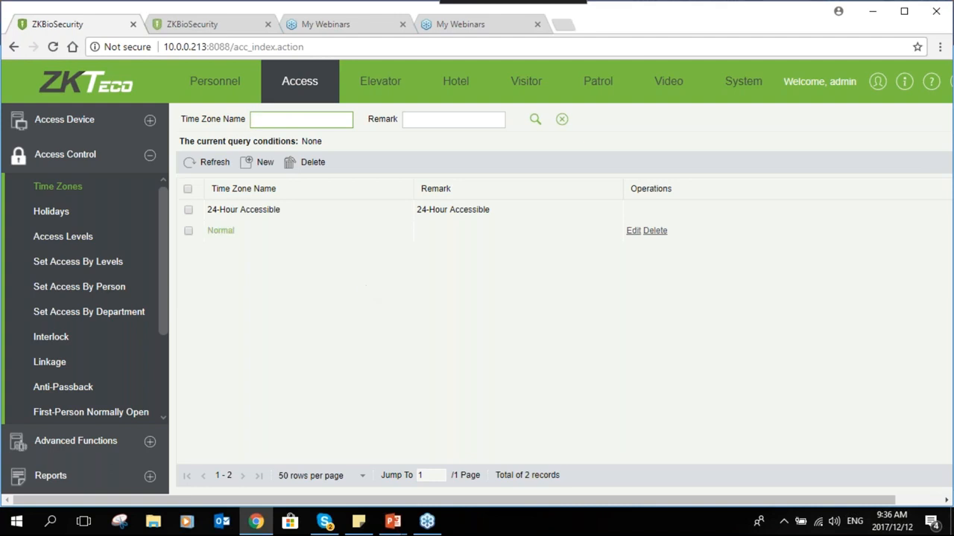
In the Normal time zone, copy Monday's 08:00–17:00 interval to the other weekdays
left_click(221, 231)
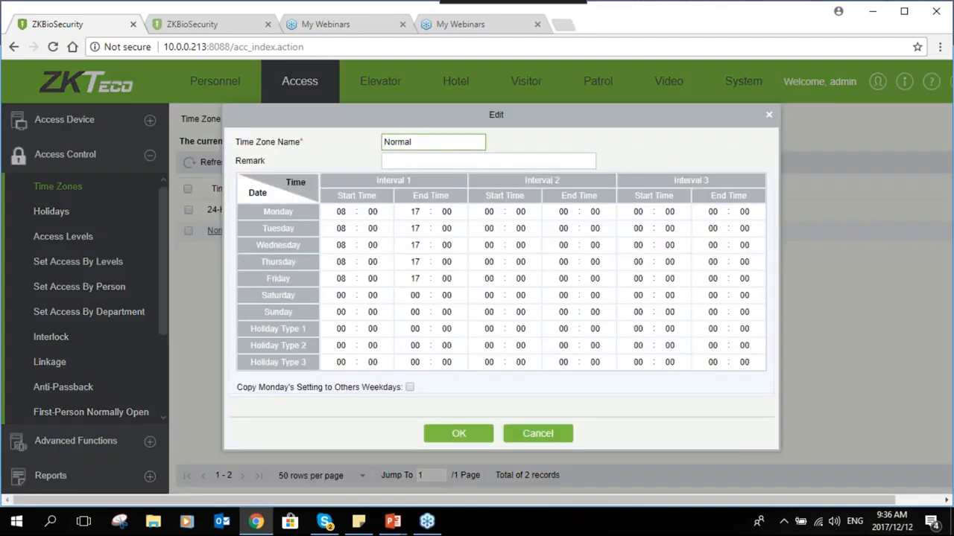
left_click(342, 212)
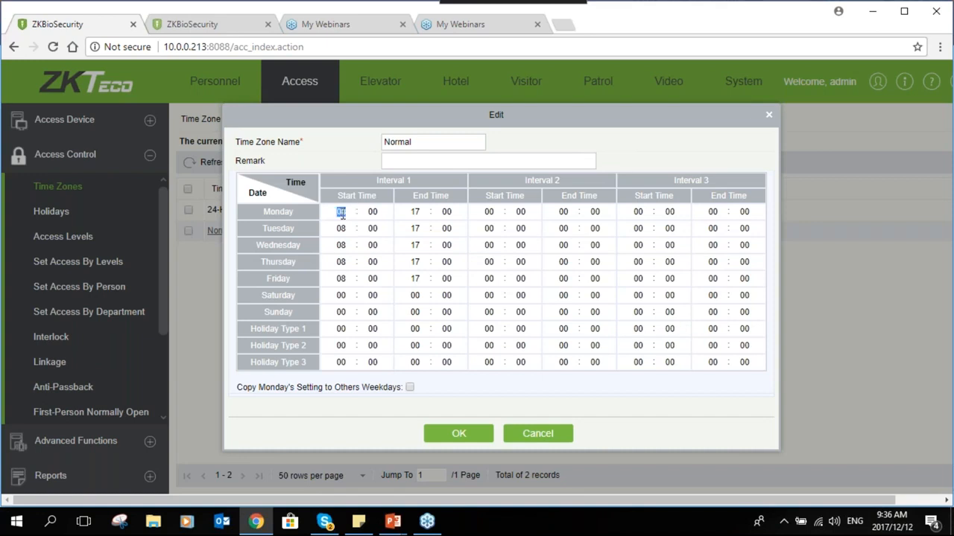
left_click(415, 211)
left_click(341, 211)
left_click(415, 212)
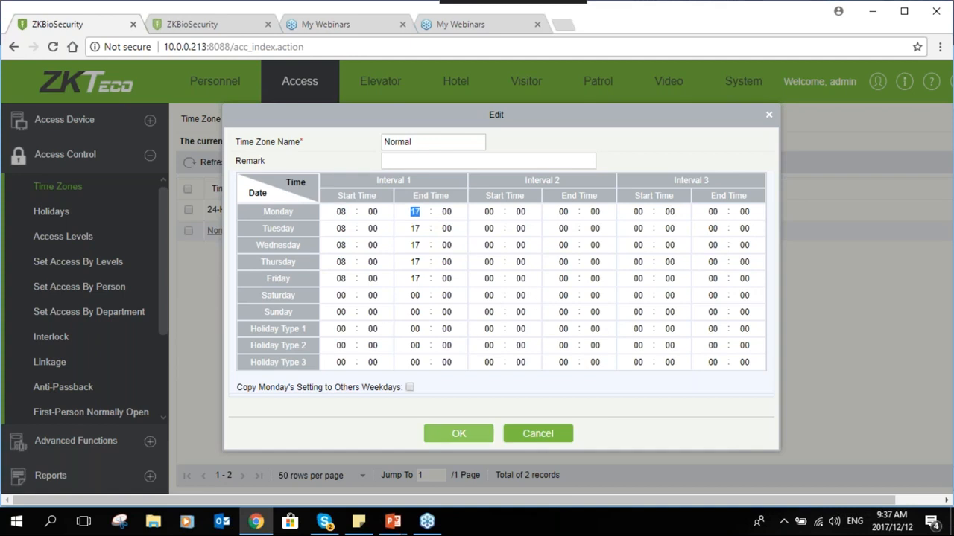
left_click(409, 388)
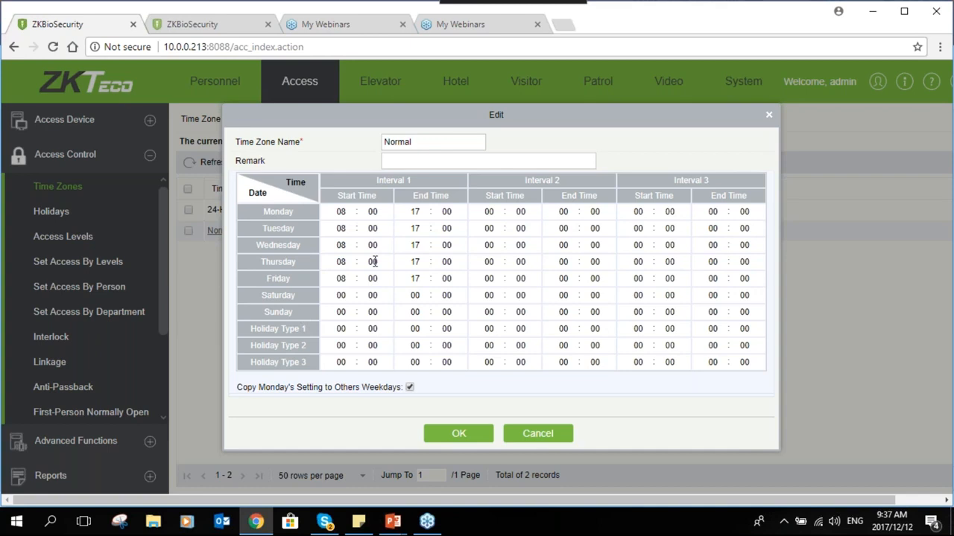
Check Saturday's copied hours and save the Normal time zone
left_click(342, 297)
left_click(372, 296)
left_click(415, 295)
left_click(479, 438)
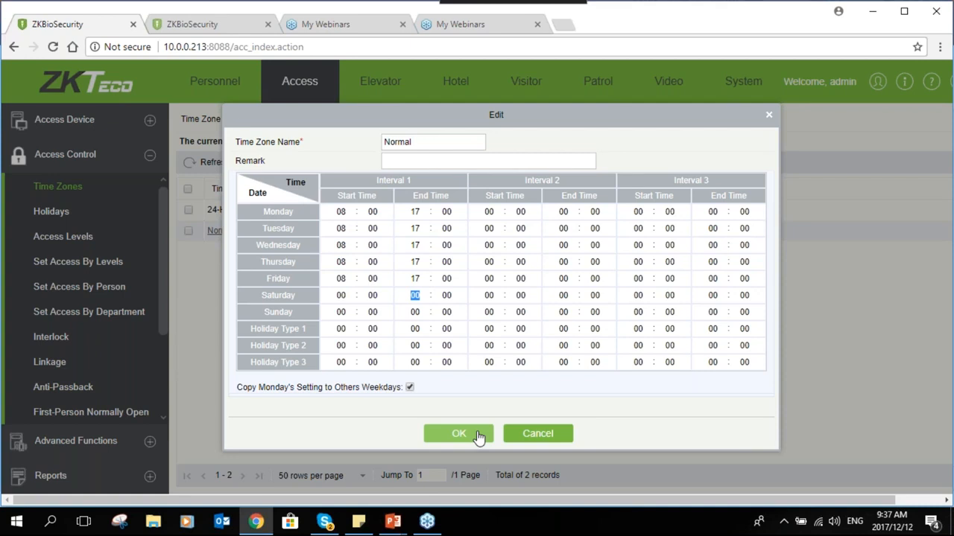
left_click(458, 440)
left_click(458, 435)
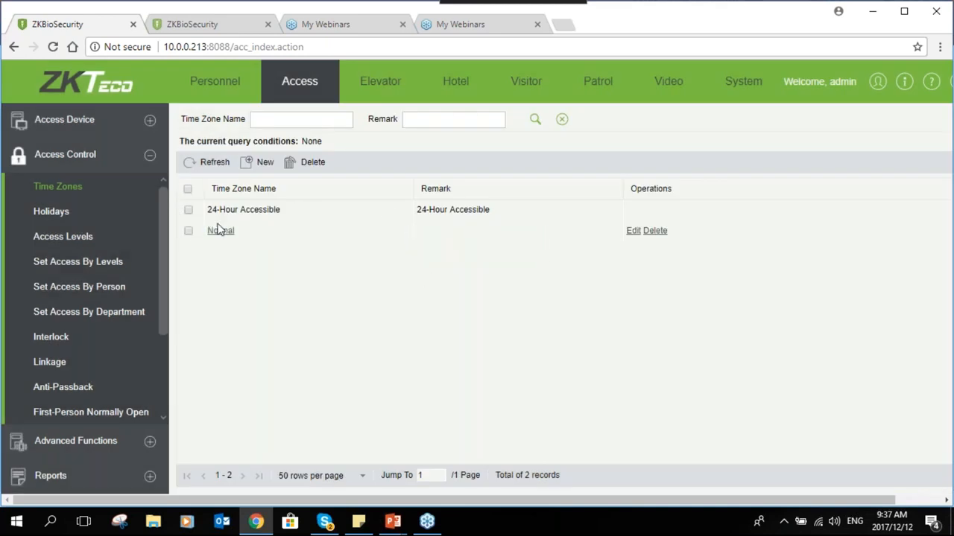
left_click(67, 217)
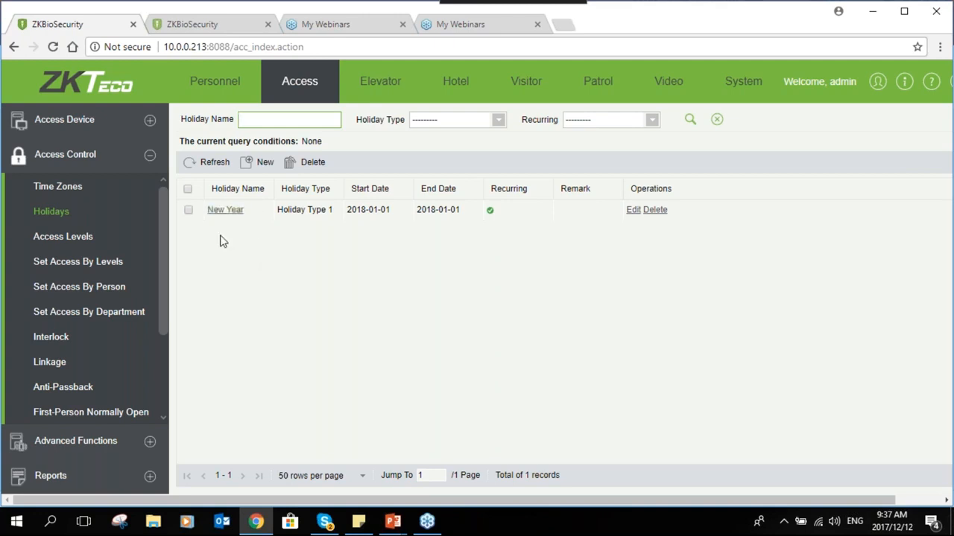
Open the New Year holiday's Edit dialog from the Holidays list
left_click(234, 213)
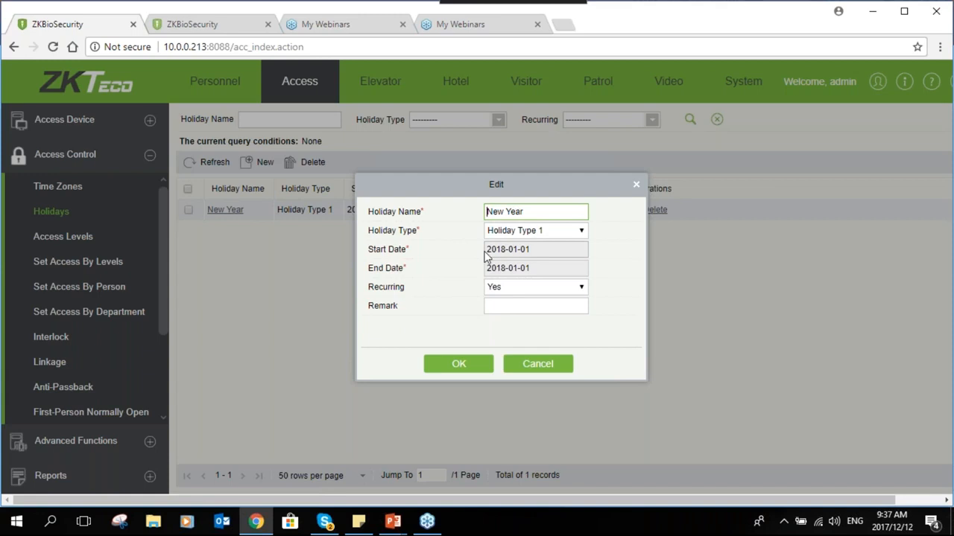
left_click(528, 211)
Keep Holiday Type 1 for New Year and review the Recurring choices
left_click(579, 234)
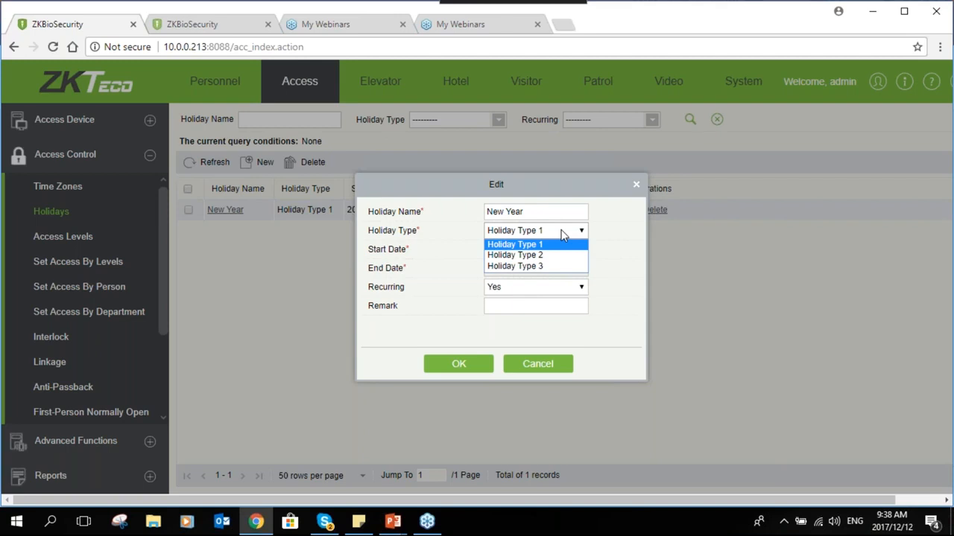
left_click(563, 232)
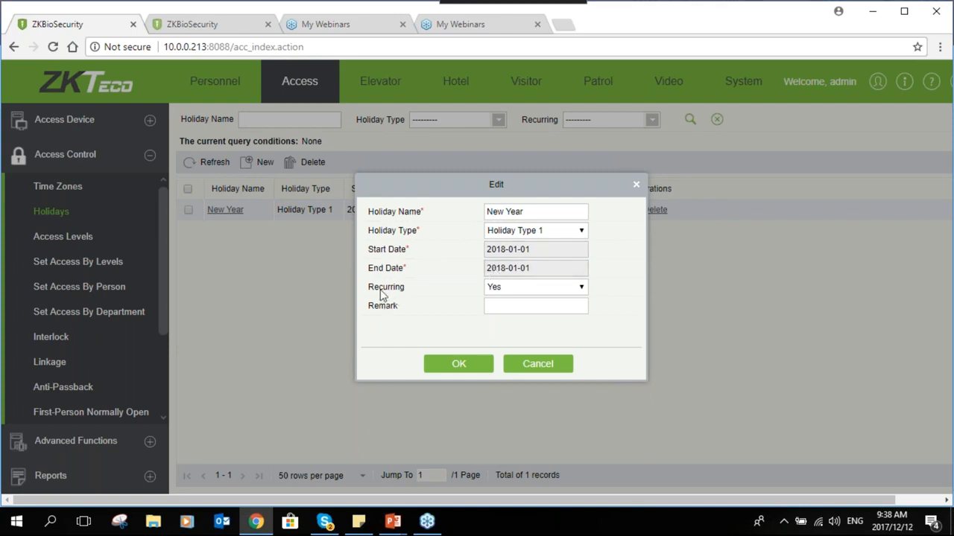
left_click(532, 289)
left_click(532, 289)
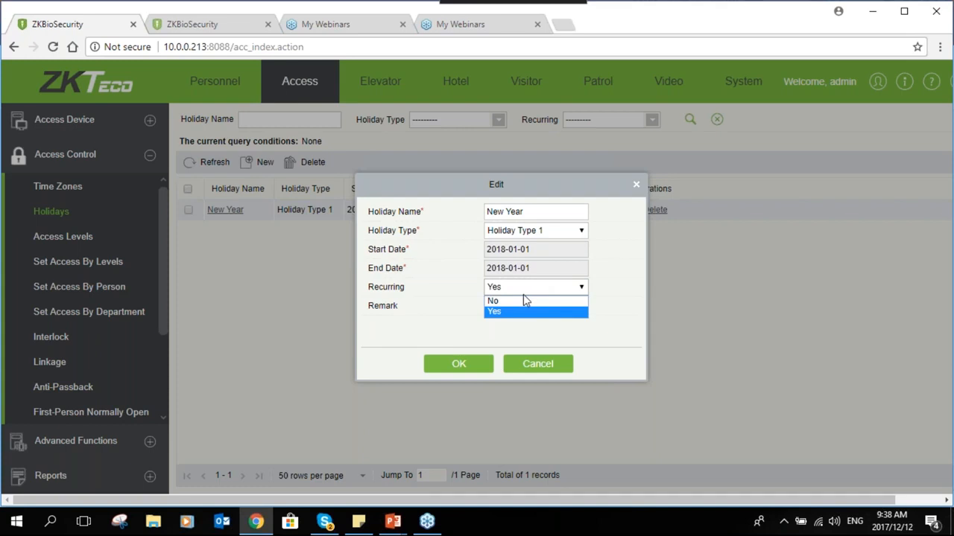
left_click(524, 285)
left_click(521, 287)
left_click(522, 312)
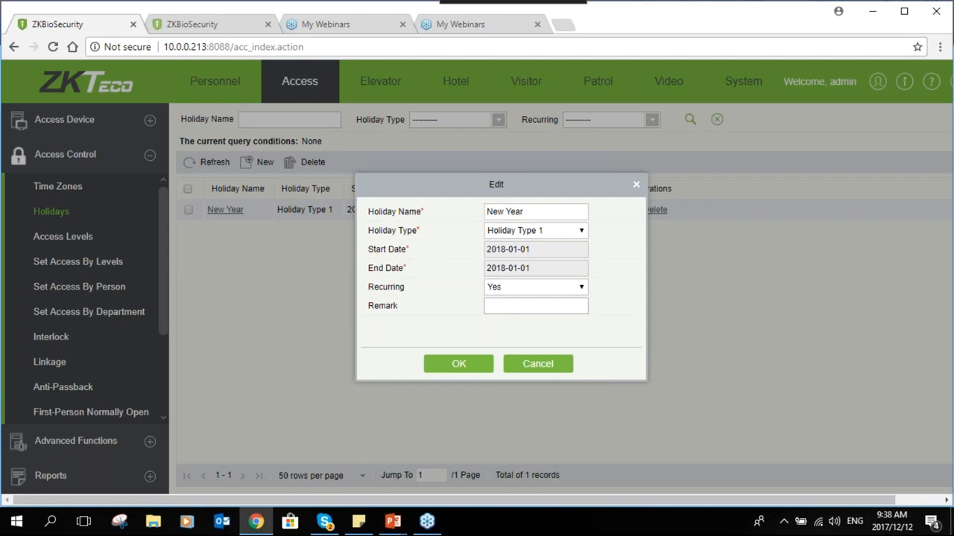
Set New Year's Recurring to Yes and save the holiday
left_click(526, 292)
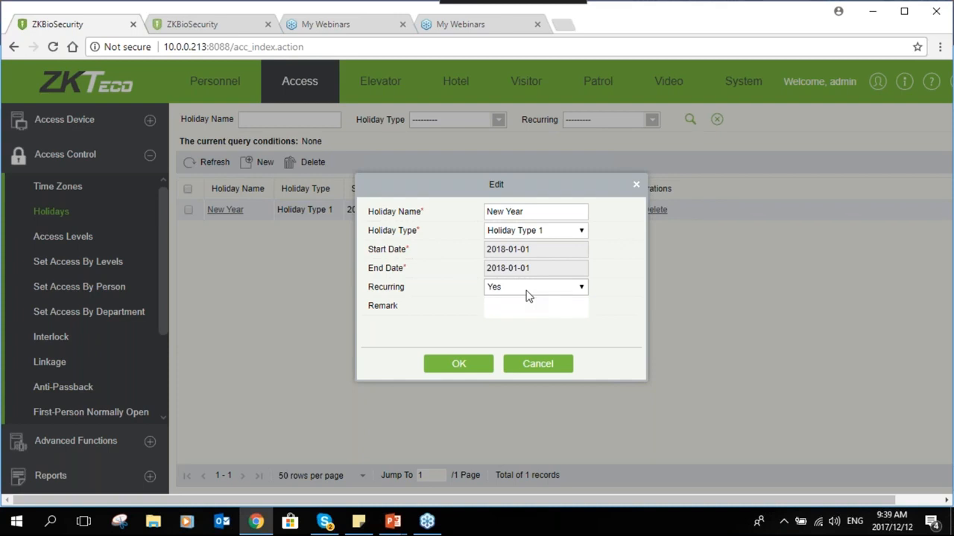
left_click(526, 292)
left_click(522, 301)
left_click(520, 290)
left_click(519, 312)
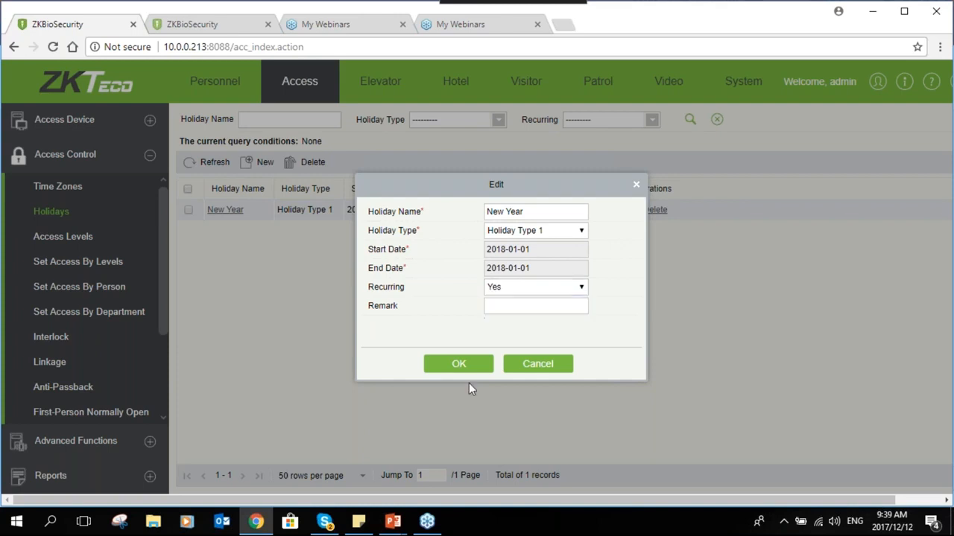
left_click(460, 366)
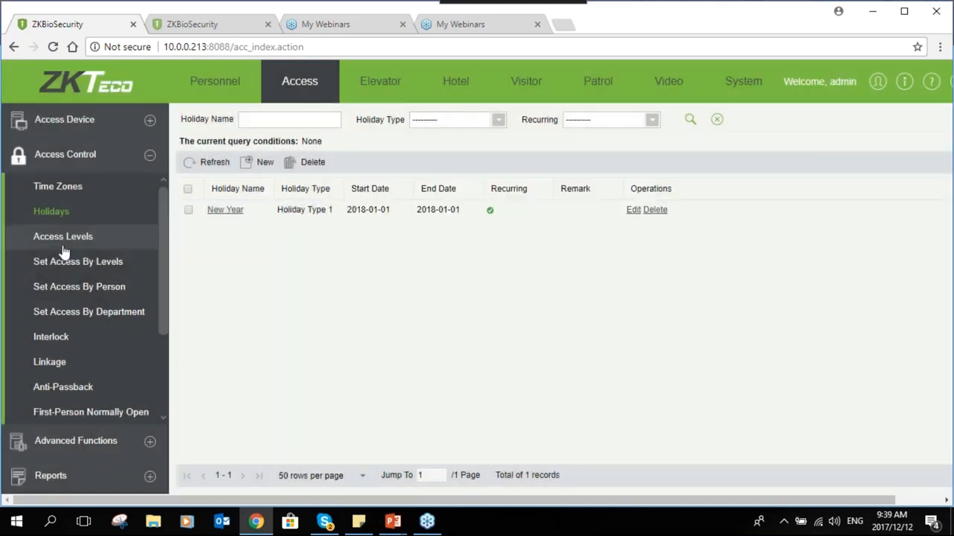
left_click(61, 248)
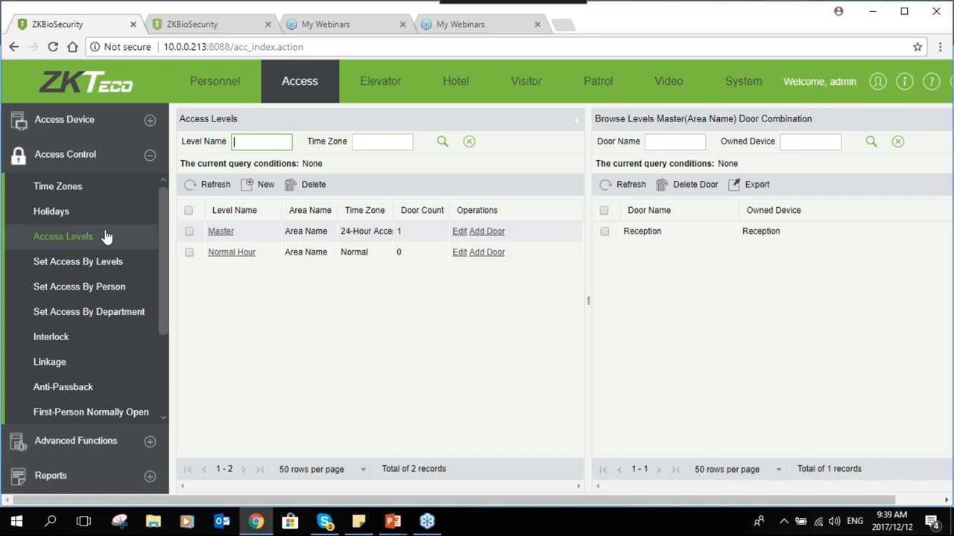
Save the Normal Hour access level with the Normal time zone, then open Add Door
left_click(77, 237)
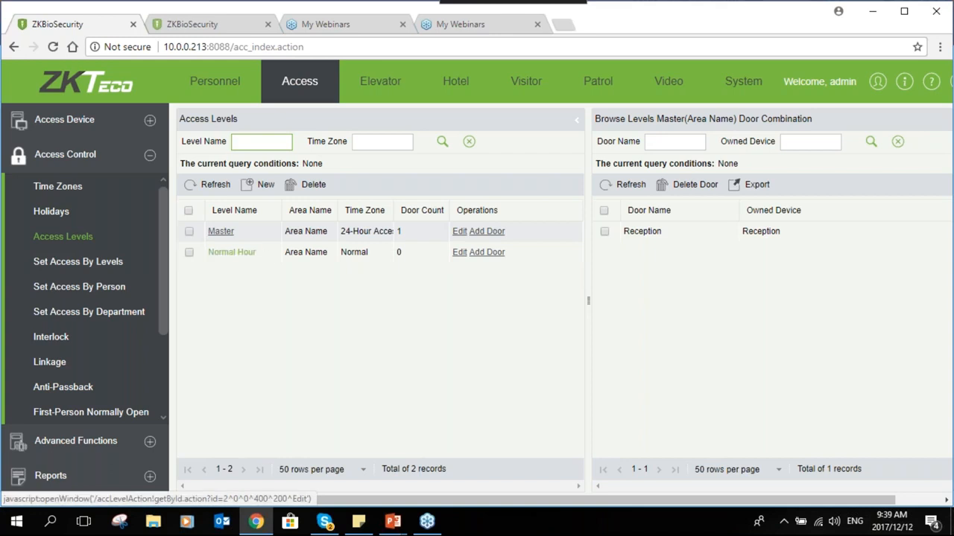
left_click(231, 252)
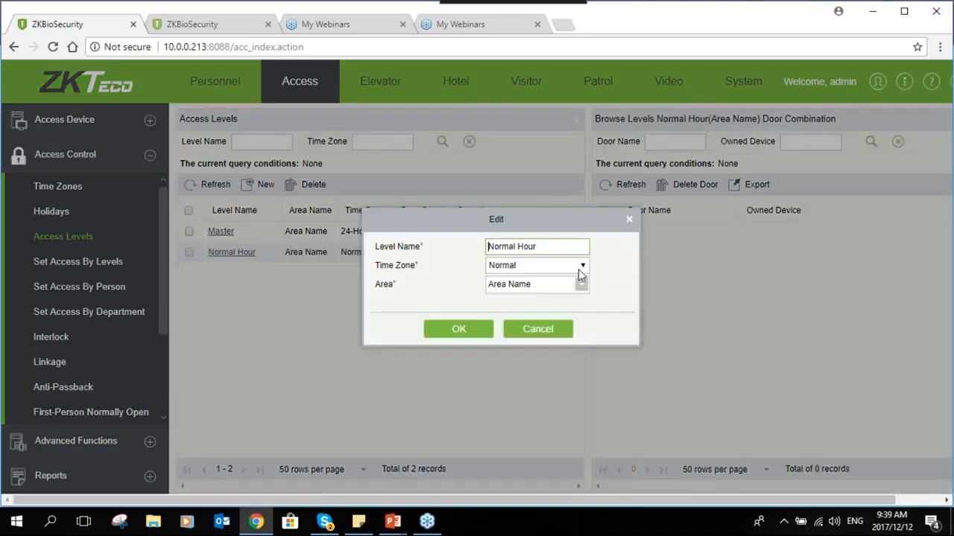
left_click(580, 268)
left_click(555, 290)
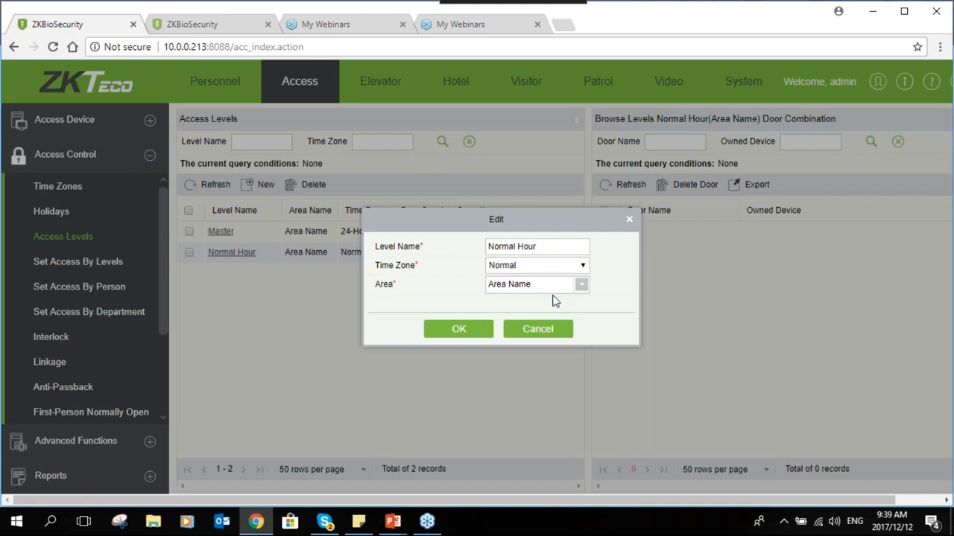
left_click(431, 329)
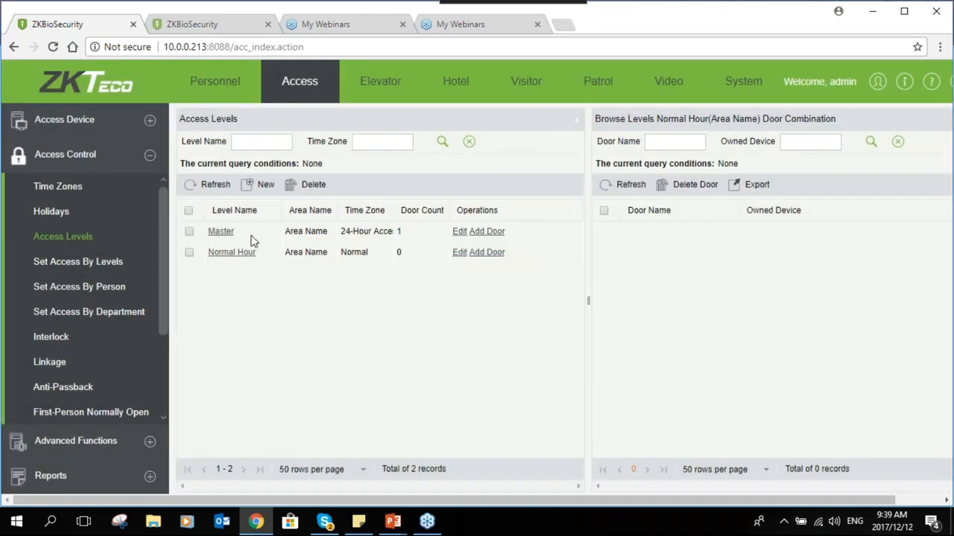
left_click(487, 232)
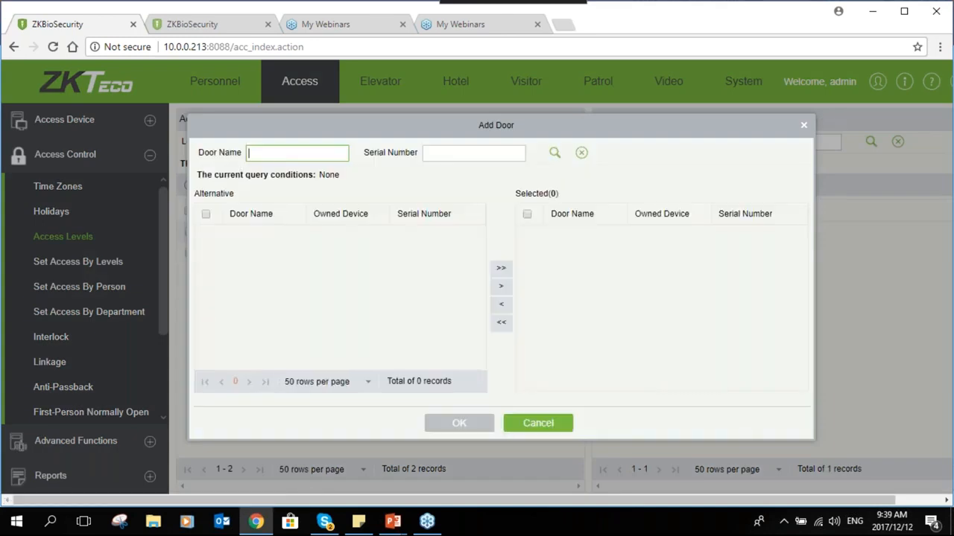
Add the Reception door to the Normal Hour access level instead of Master
left_click(804, 126)
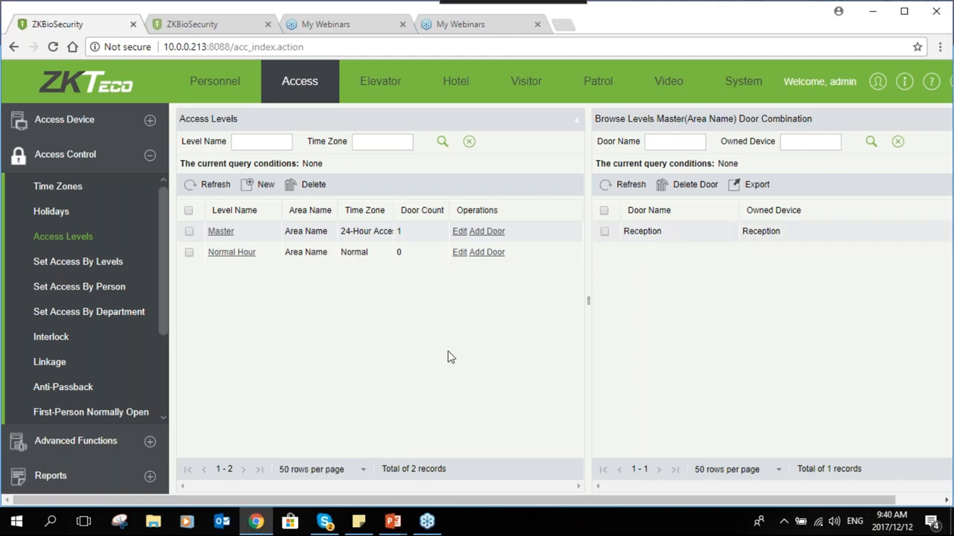
left_click(328, 255)
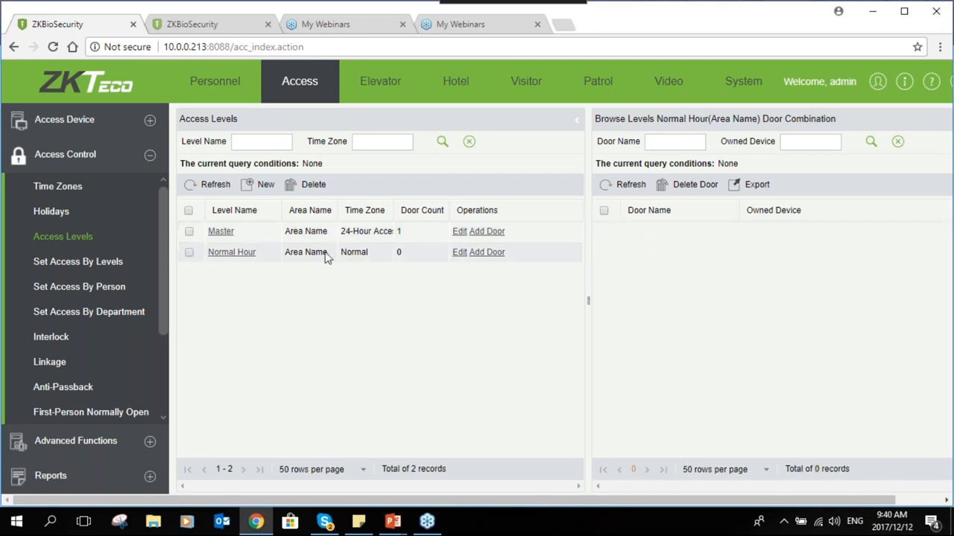
left_click(487, 252)
left_click(306, 234)
left_click(507, 269)
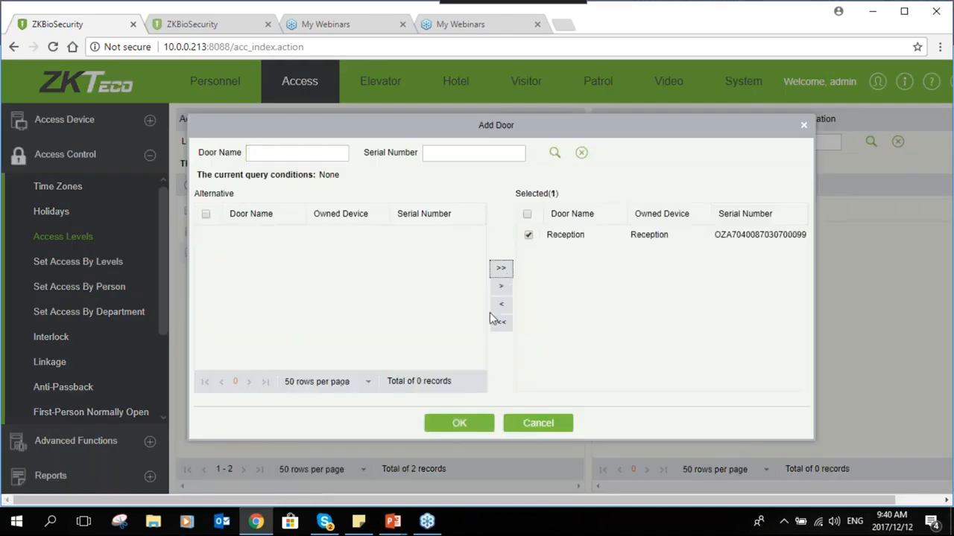
left_click(458, 424)
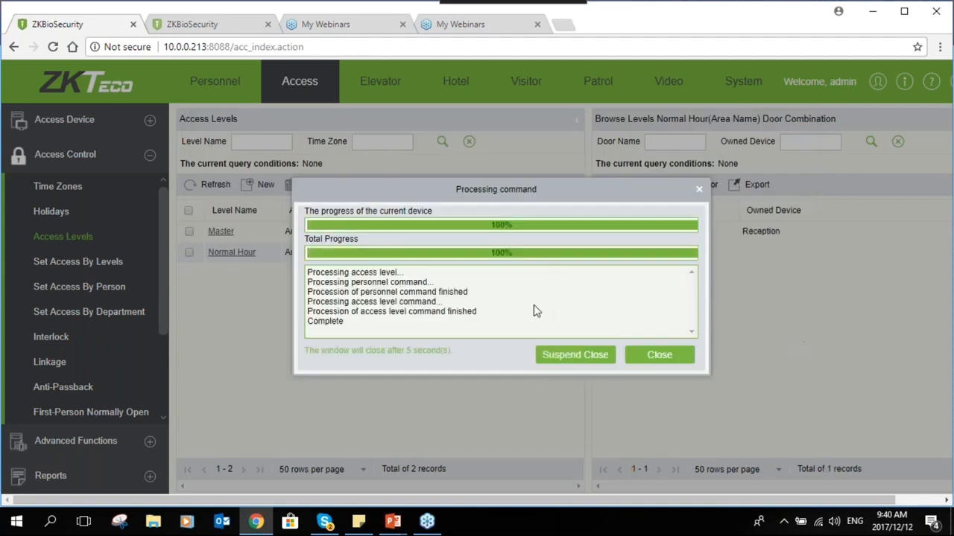
left_click(670, 354)
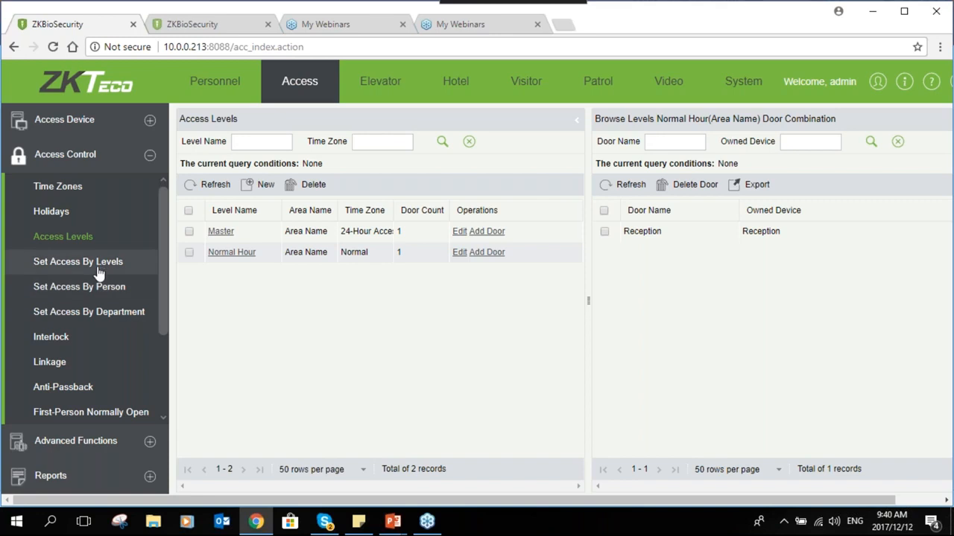
Add the Normal Hour level to the SALES employee via Set Access By Person
left_click(88, 313)
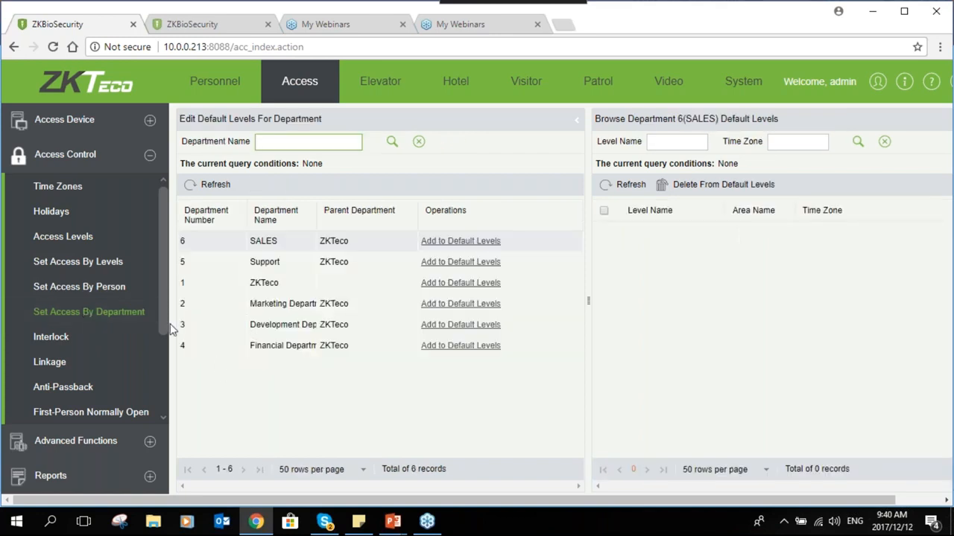
left_click(83, 292)
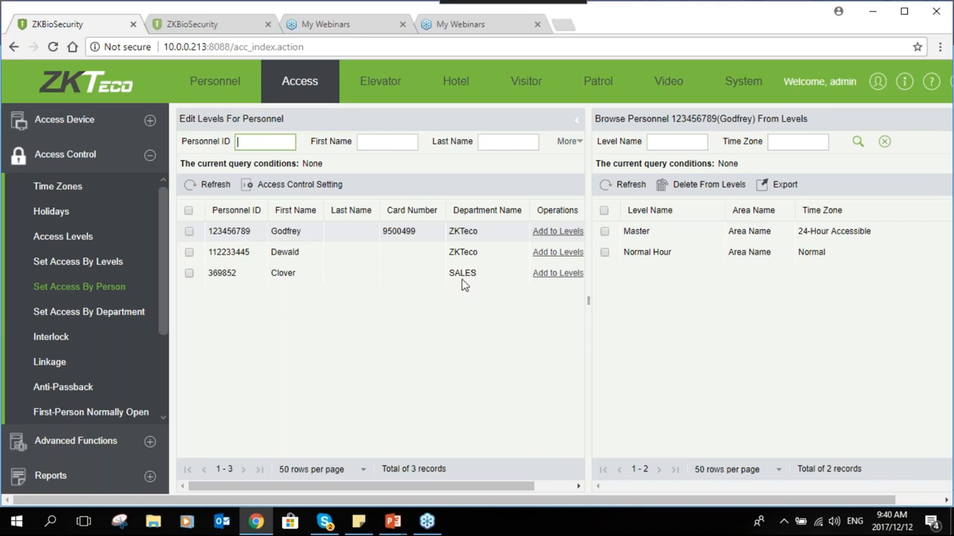
left_click(557, 272)
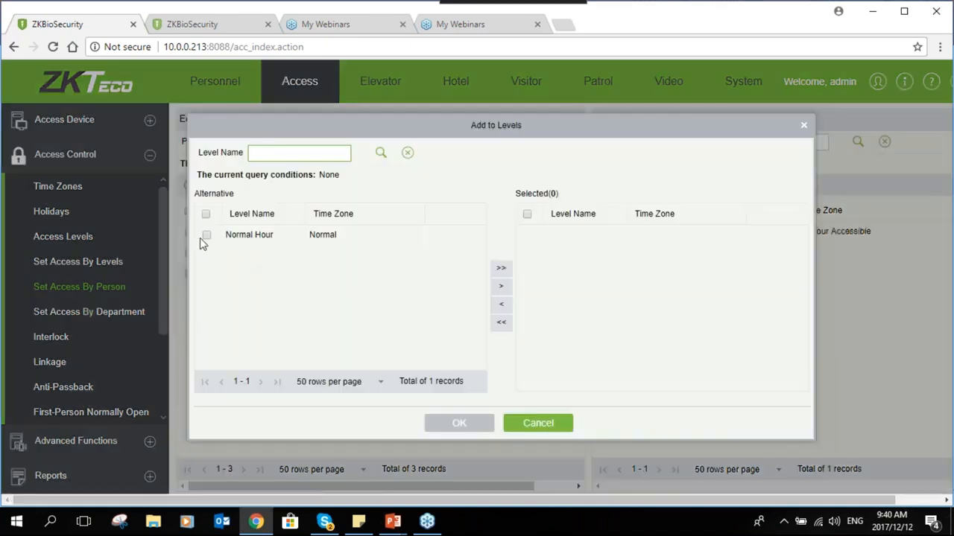
left_click(206, 237)
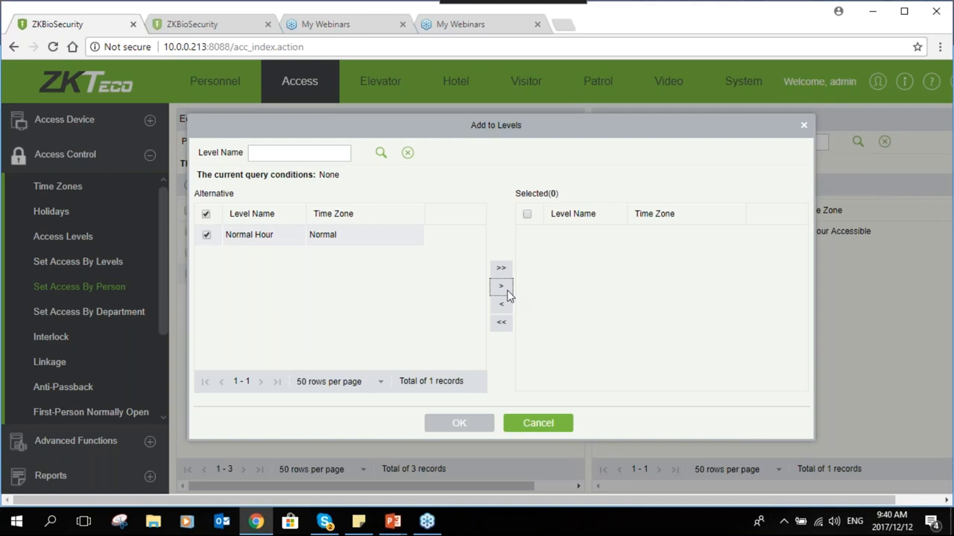
left_click(506, 291)
left_click(473, 424)
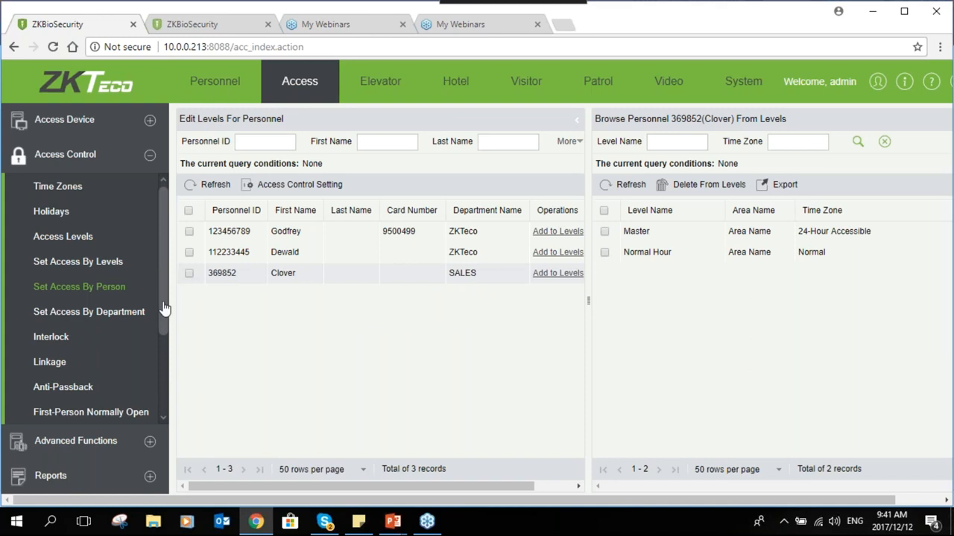
scroll(164, 308, "down", 1)
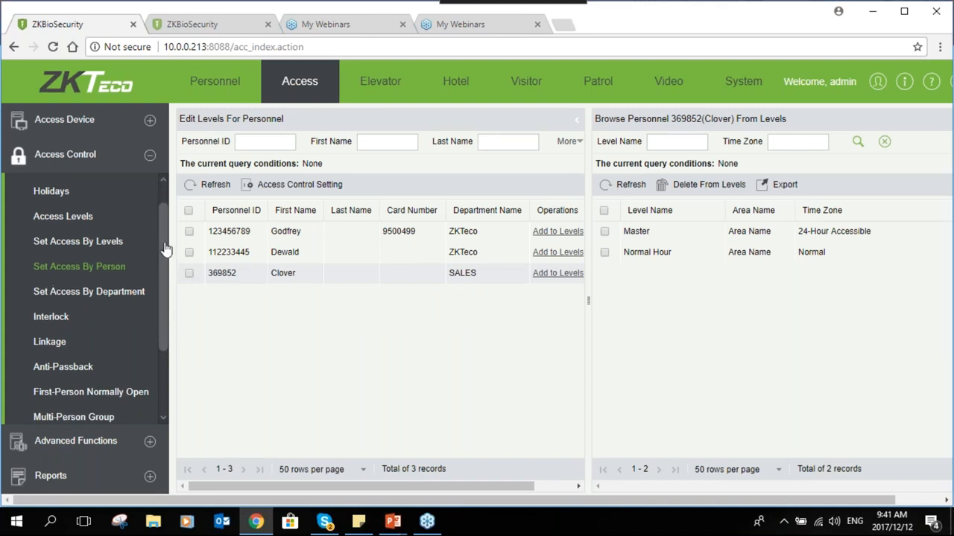
Open Real-Time Monitoring under Access Device to watch the Reception door
scroll(167, 233, "up", 1)
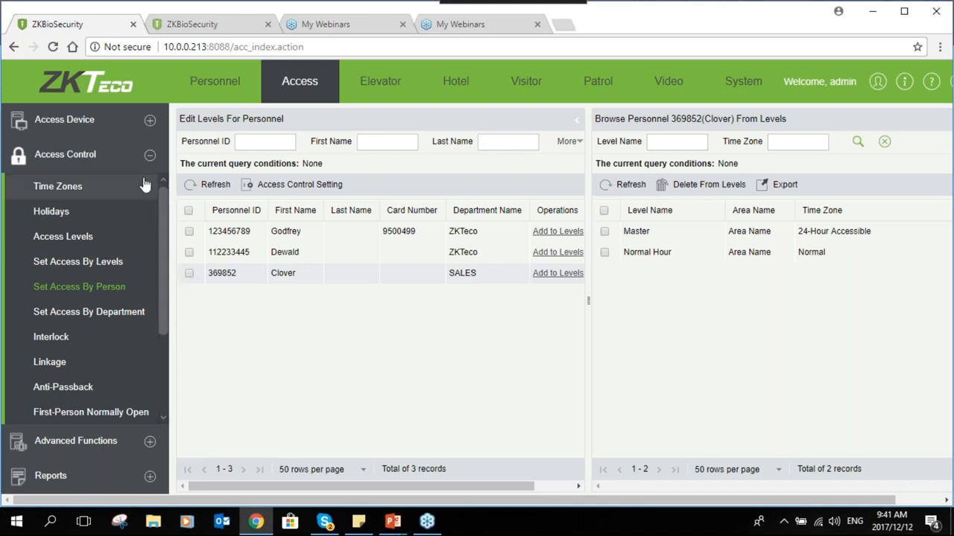
left_click(149, 120)
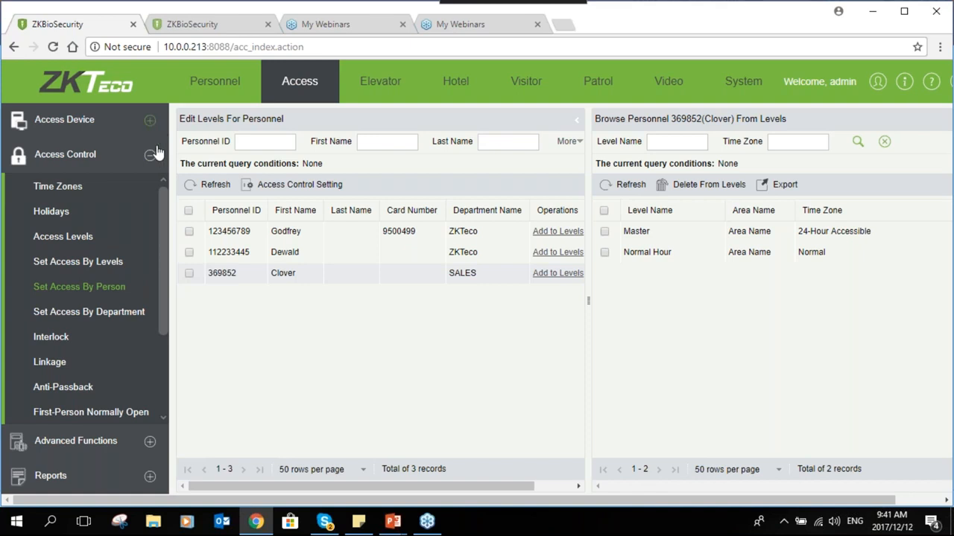
left_click(88, 328)
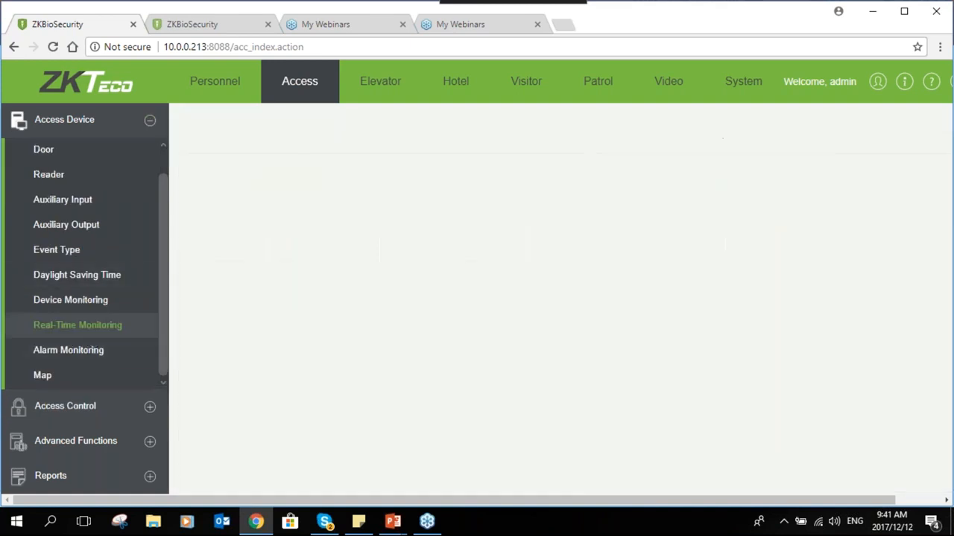
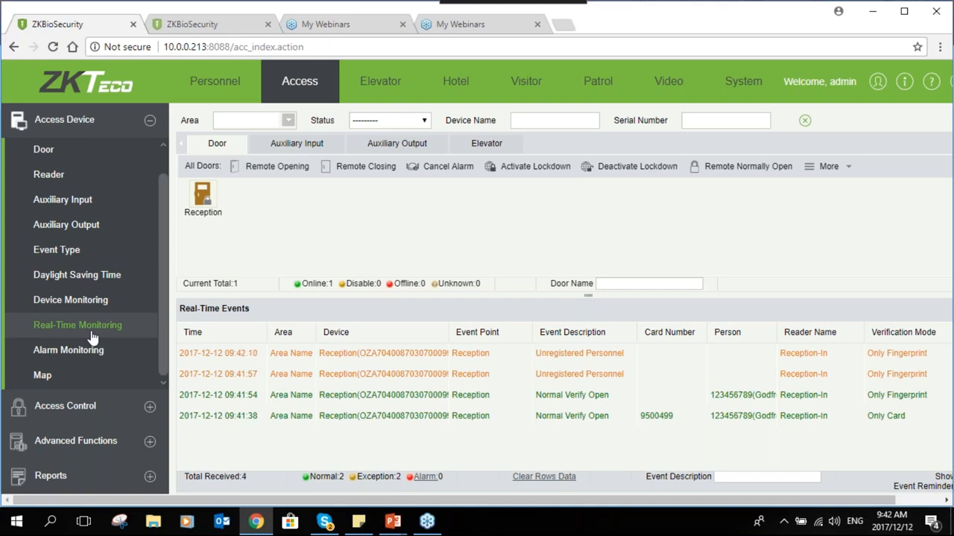
Expand Access Control and open its Interlock page, which lists 0 interlock records
left_click(150, 406)
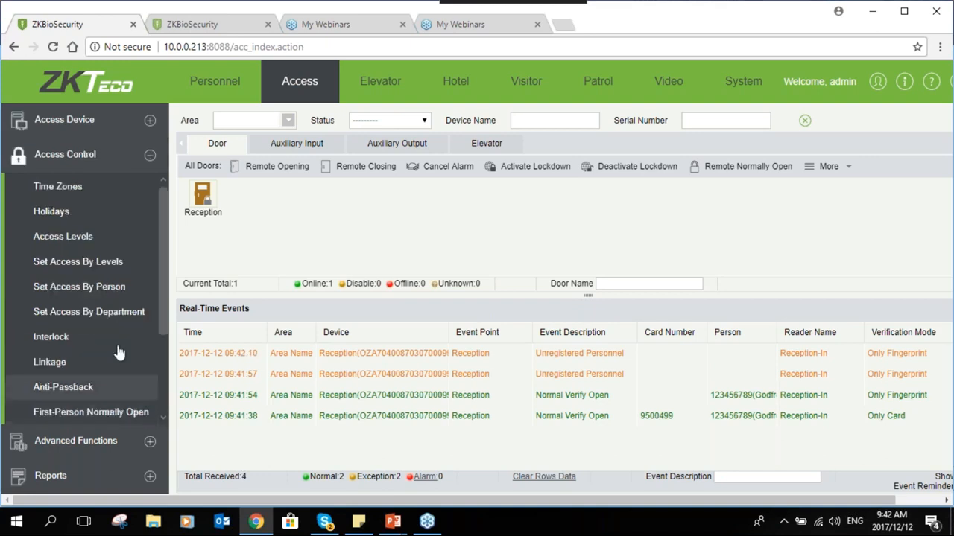
left_click(74, 339)
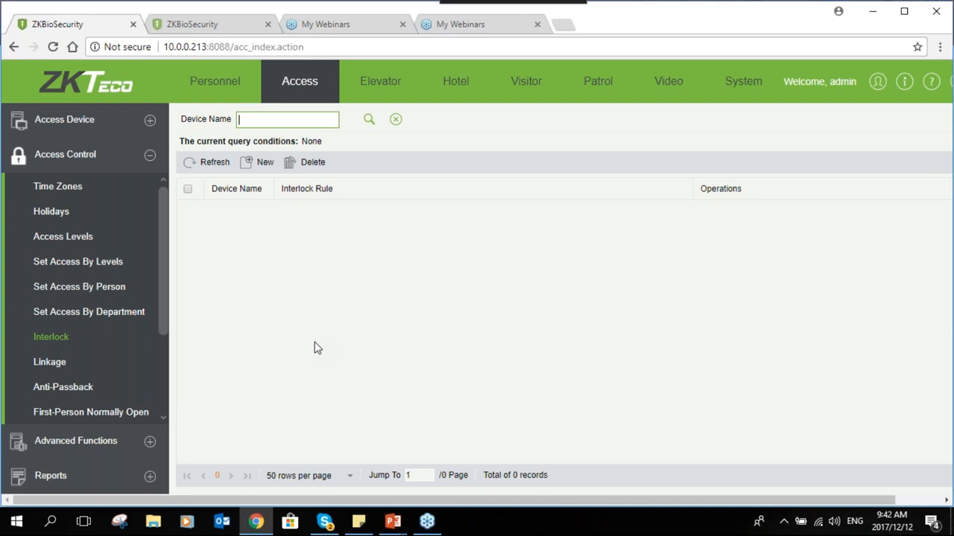
left_click(258, 168)
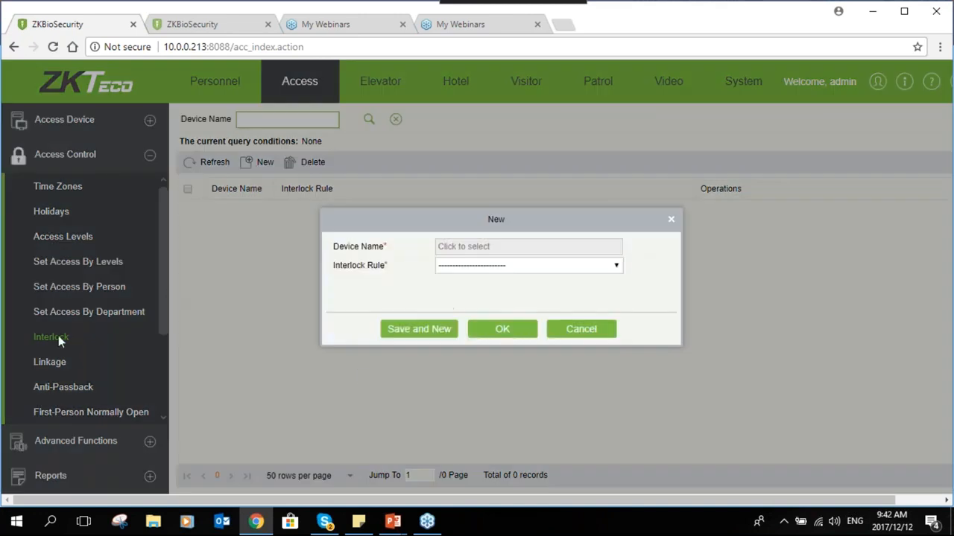
left_click(475, 249)
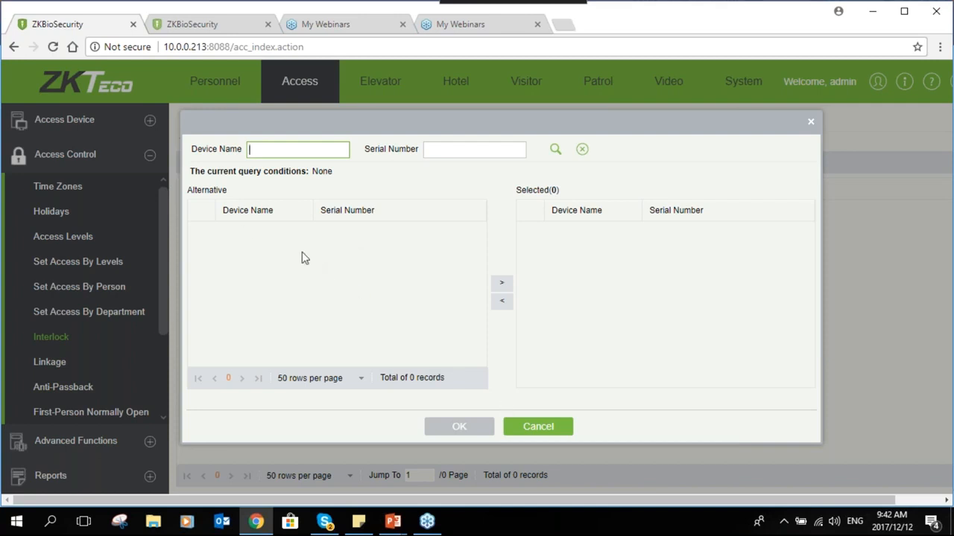
left_click(549, 430)
left_click(488, 267)
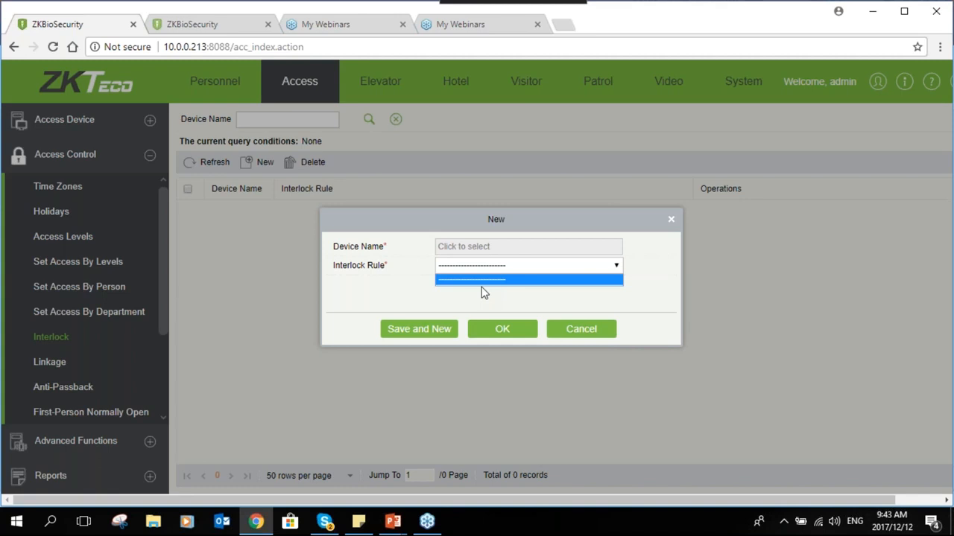
left_click(507, 340)
left_click(573, 326)
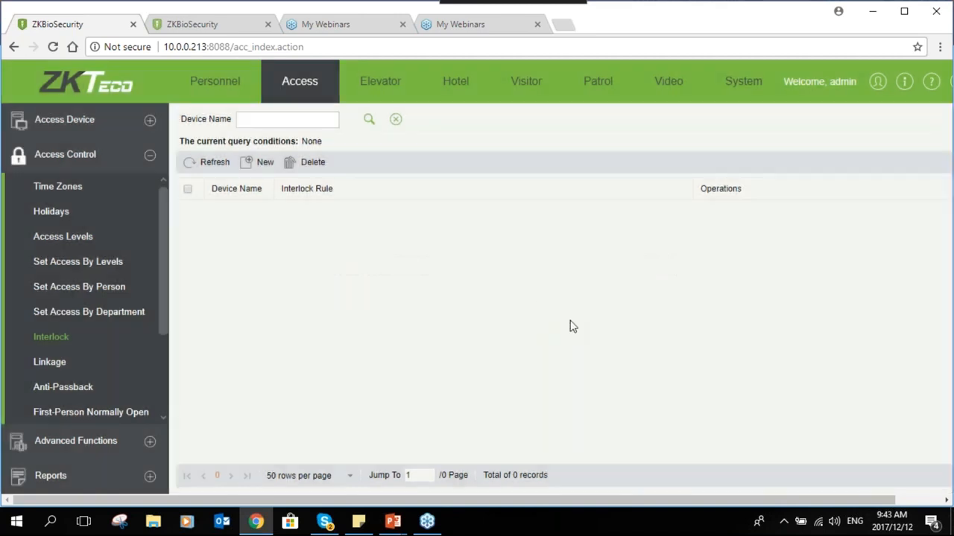
left_click(67, 362)
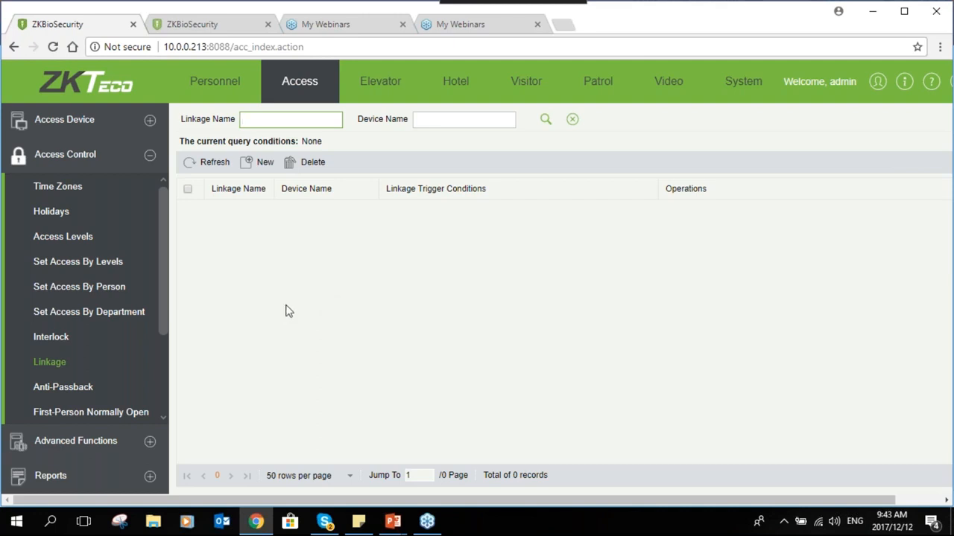
Start a new linkage named 'Link 1'
left_click(255, 170)
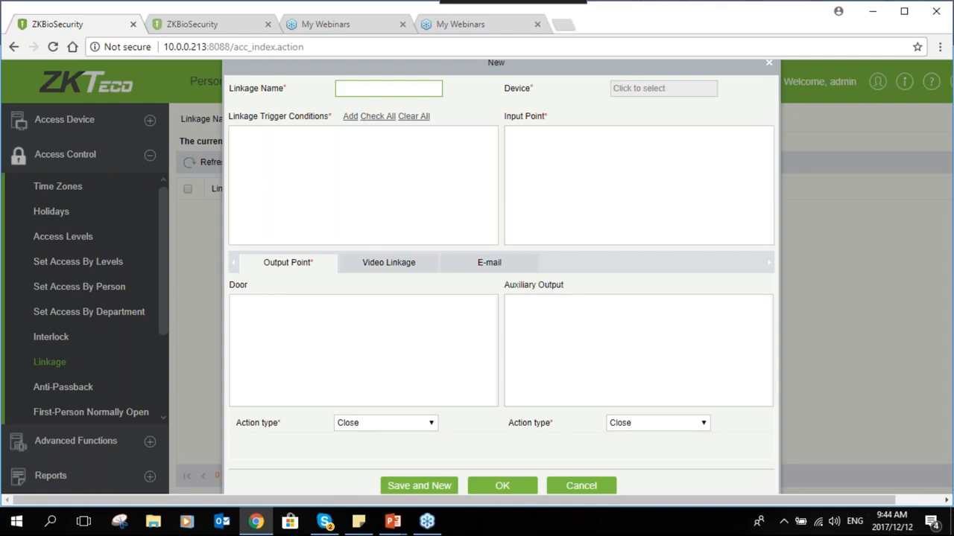
type("Link 1")
Assign the Reception device to the Link 1 linkage
left_click(626, 90)
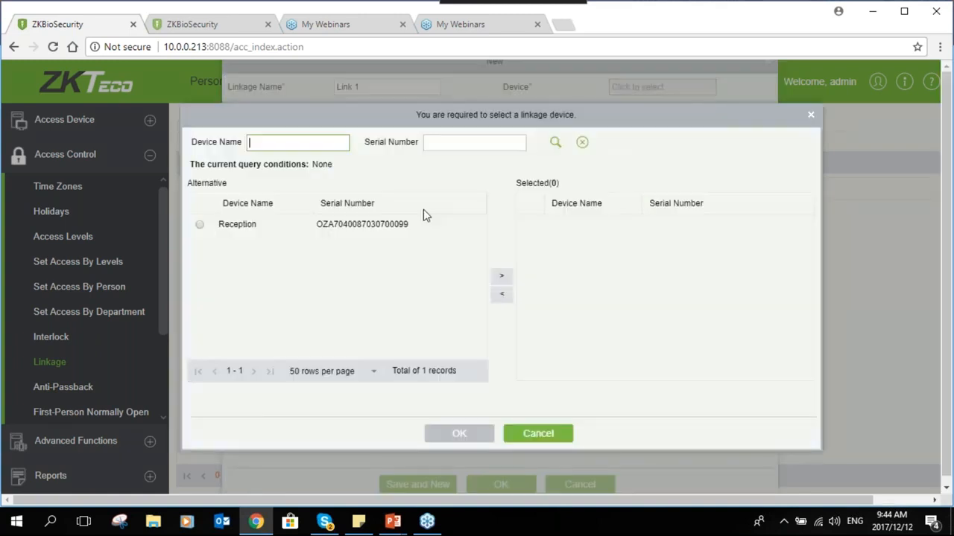
left_click(200, 224)
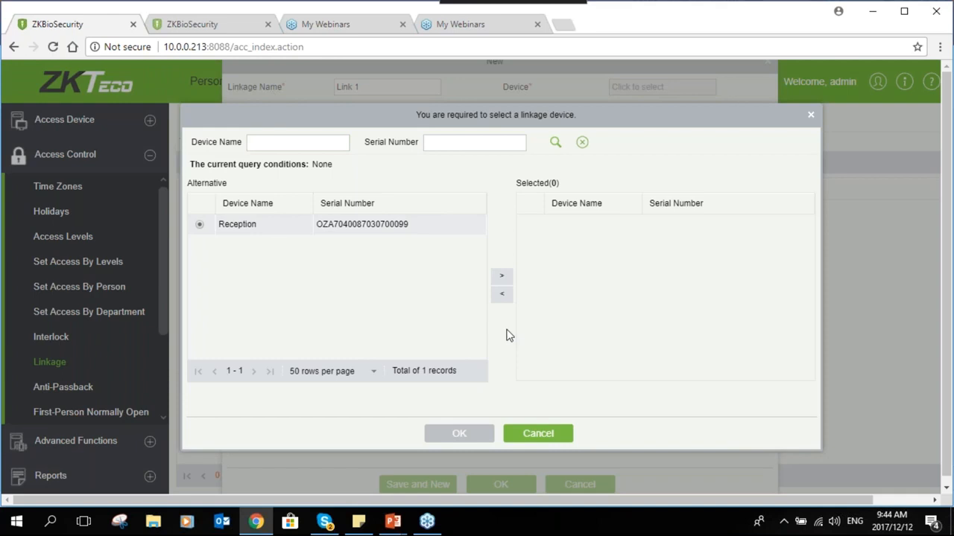
left_click(501, 277)
left_click(459, 433)
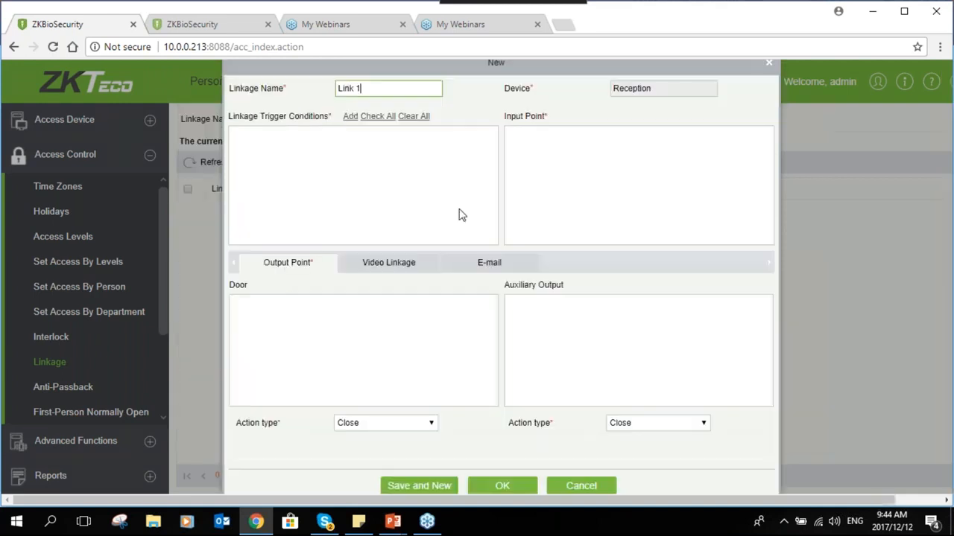
Add Auxiliary Input Shorted as Link 1's trigger condition
left_click(352, 117)
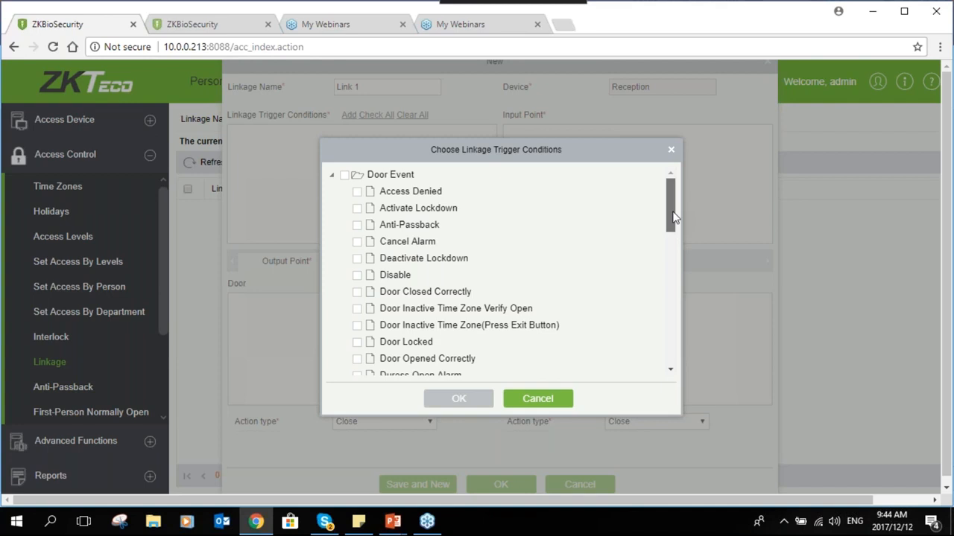
left_click_drag(673, 216, 660, 366)
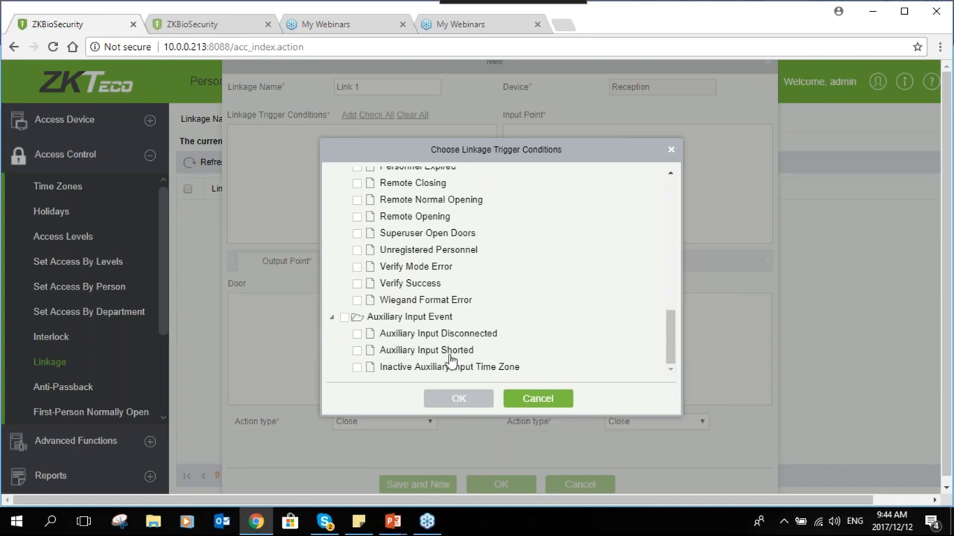
left_click(358, 350)
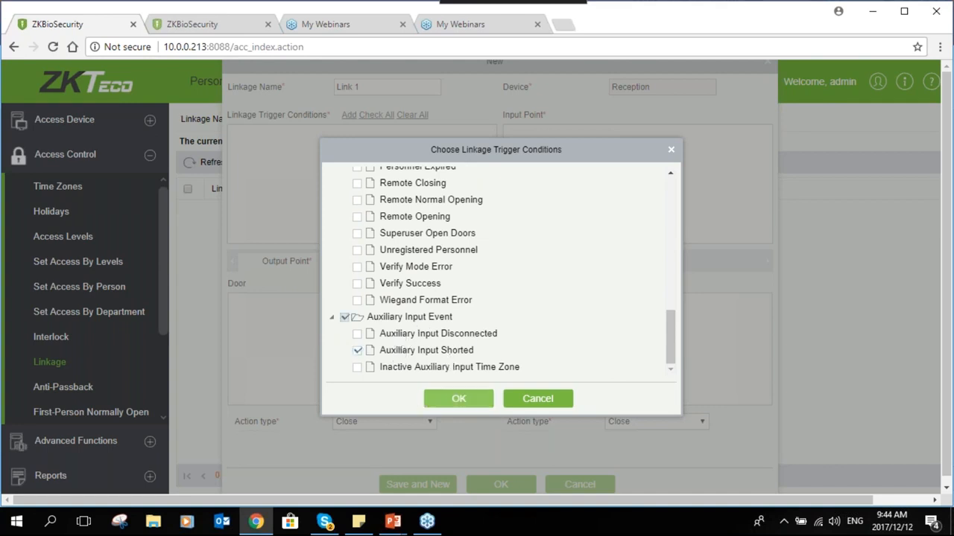
left_click(459, 398)
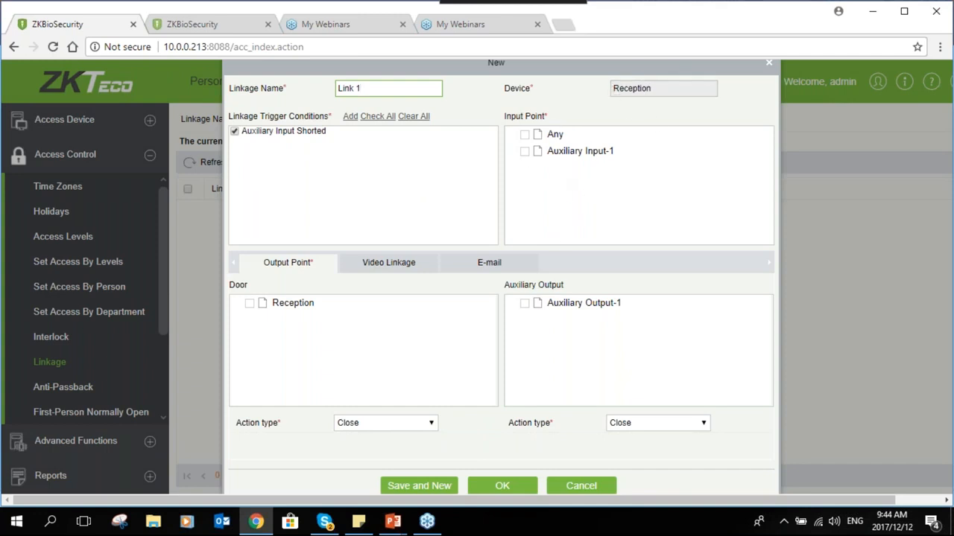
Use input point Any, with the Reception door and Auxiliary Output-1 as outputs
left_click(526, 135)
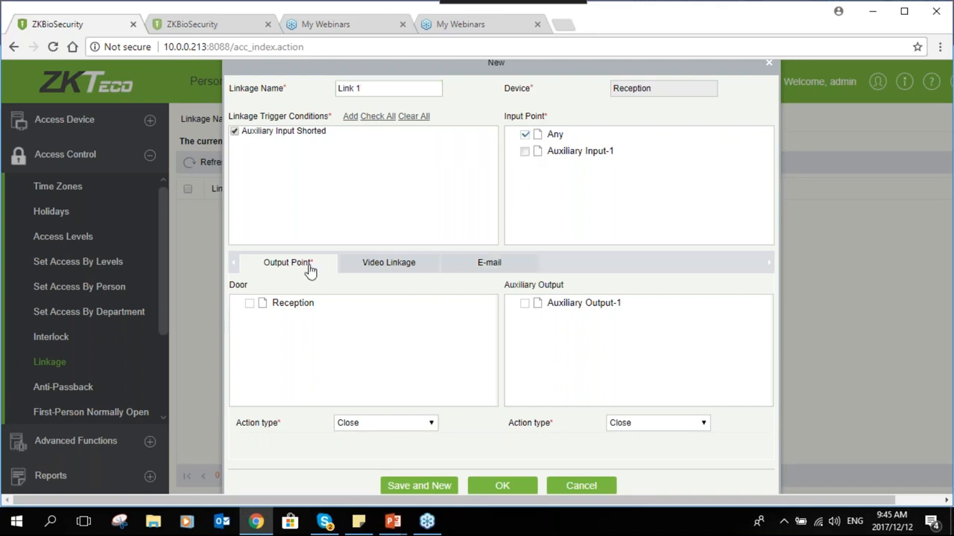
left_click(250, 305)
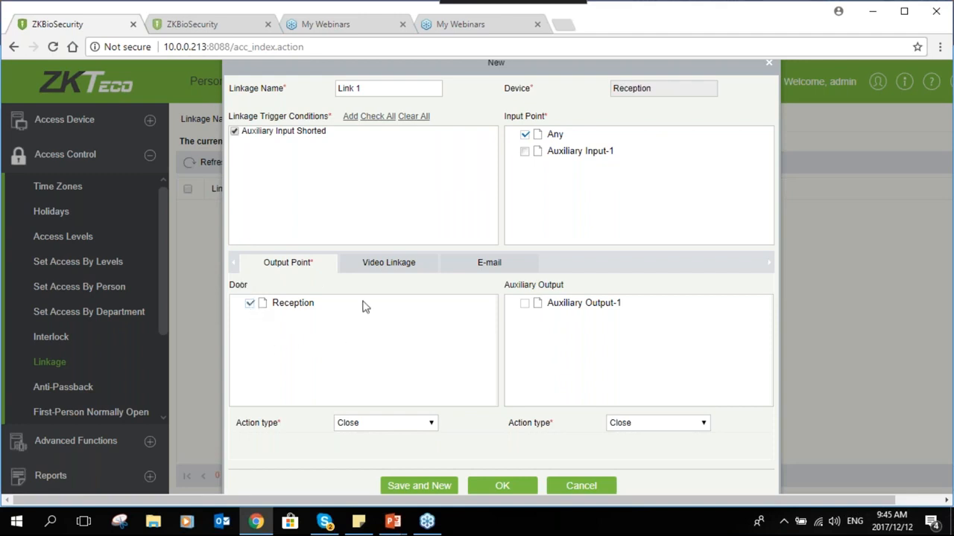
left_click(525, 304)
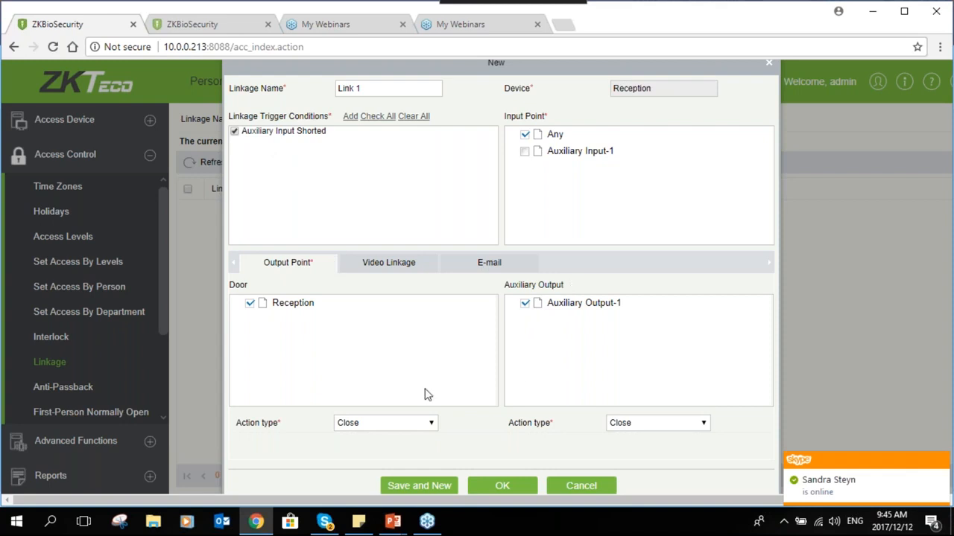
Set both the door and auxiliary output actions to Normally Open
left_click(379, 425)
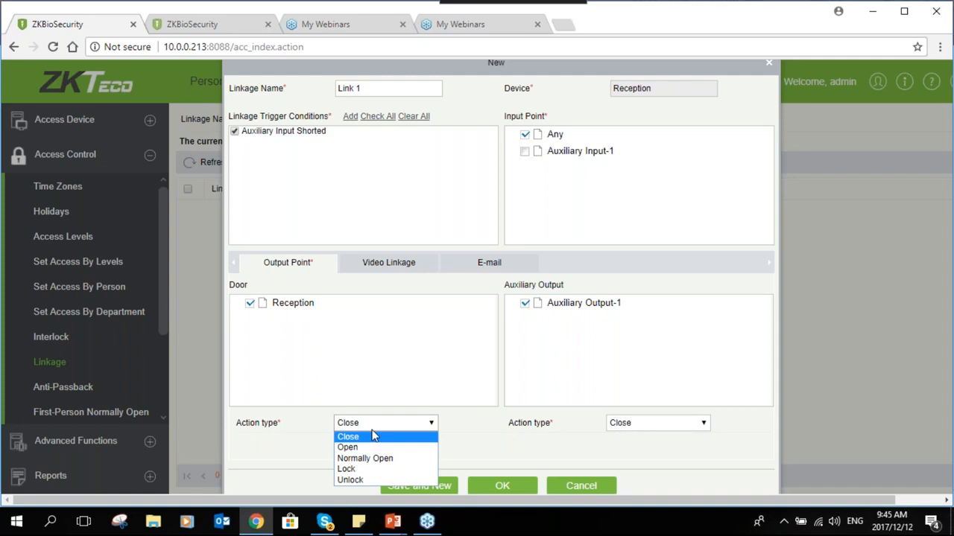
left_click(369, 460)
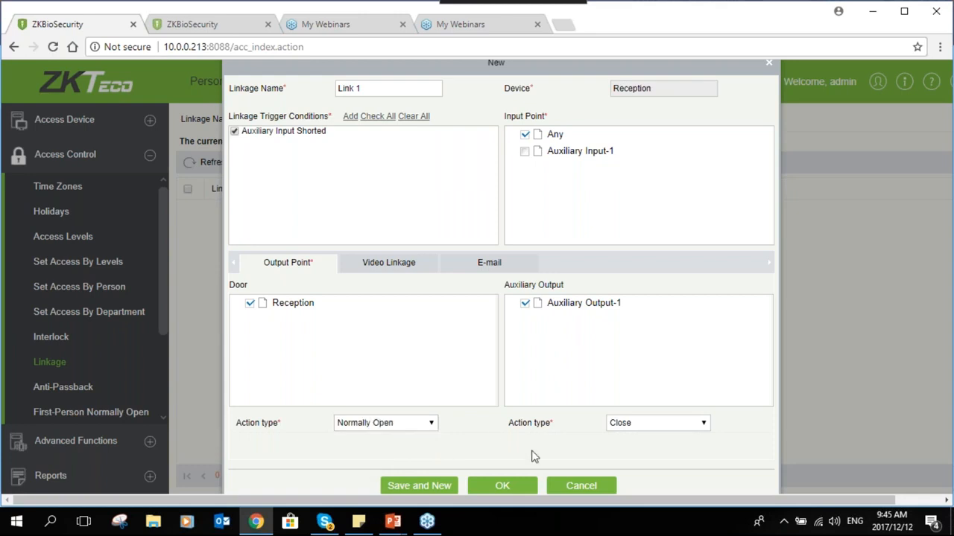
left_click(678, 430)
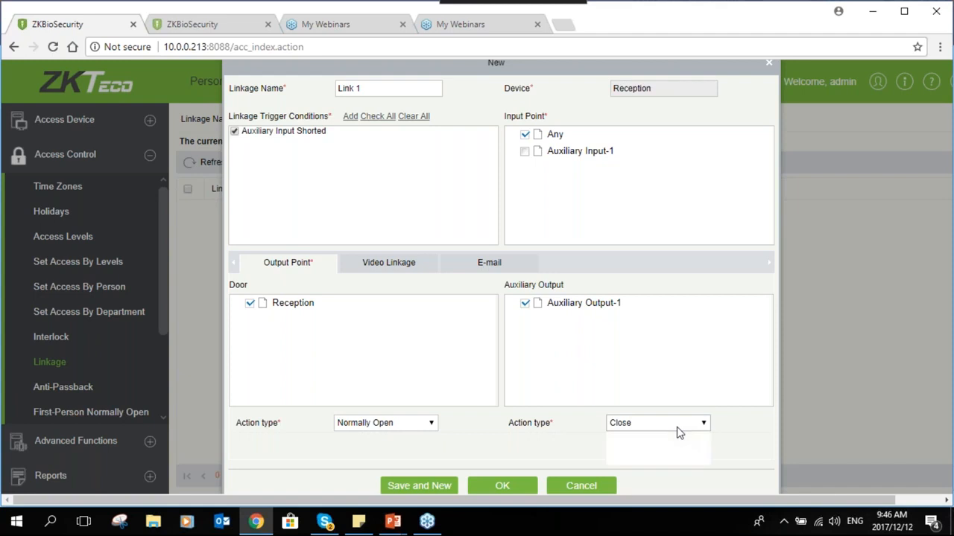
left_click(675, 456)
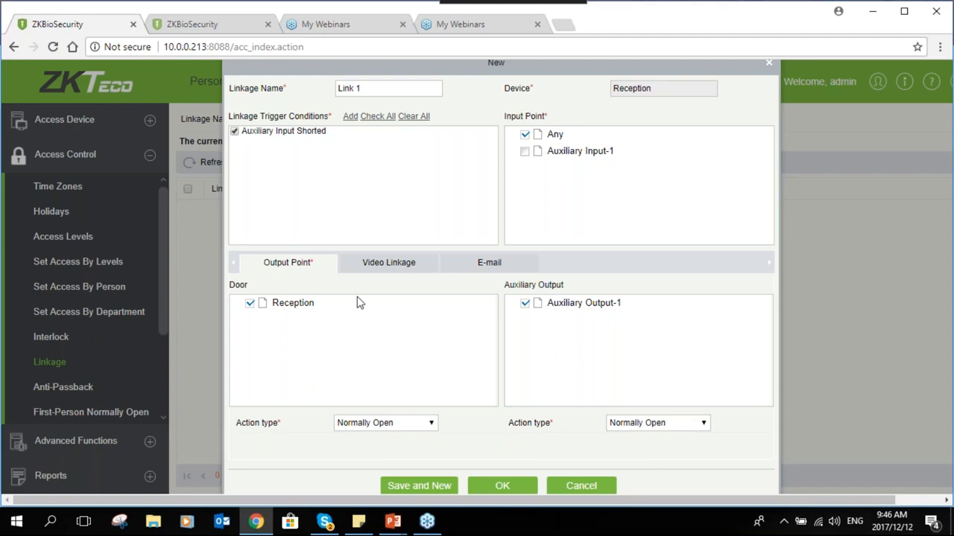
left_click(376, 263)
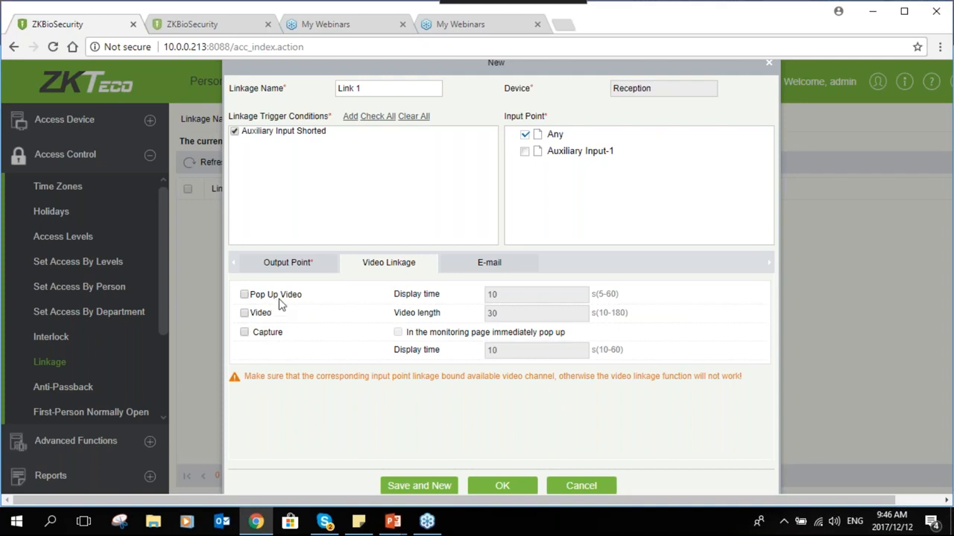
Enable pop-up video, video recording, capture and immediate monitoring-page pop-up for Link 1
left_click(245, 295)
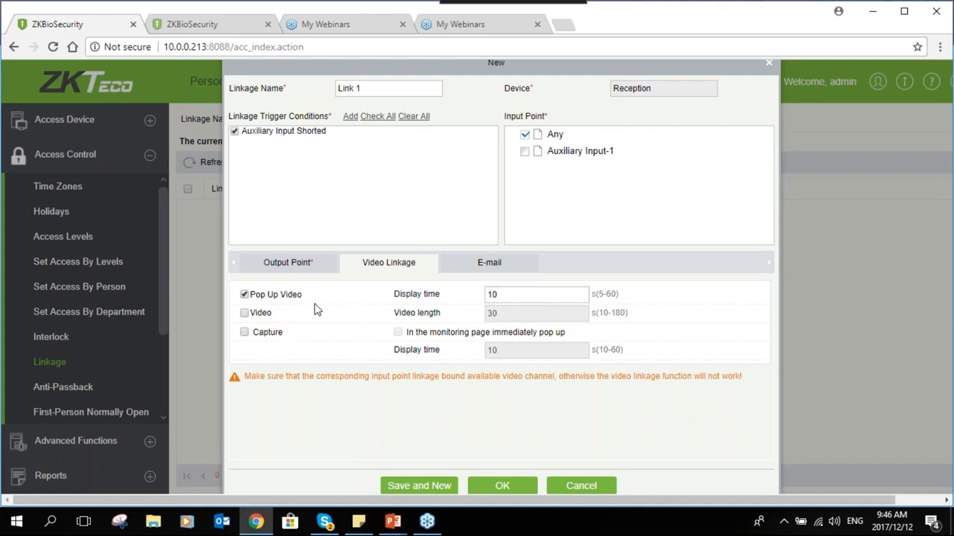
left_click(245, 313)
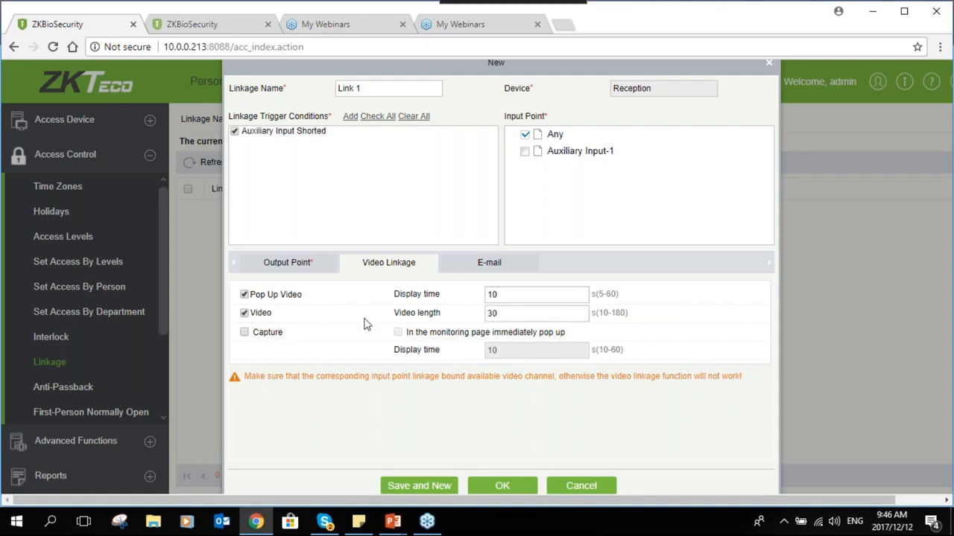
left_click(514, 315)
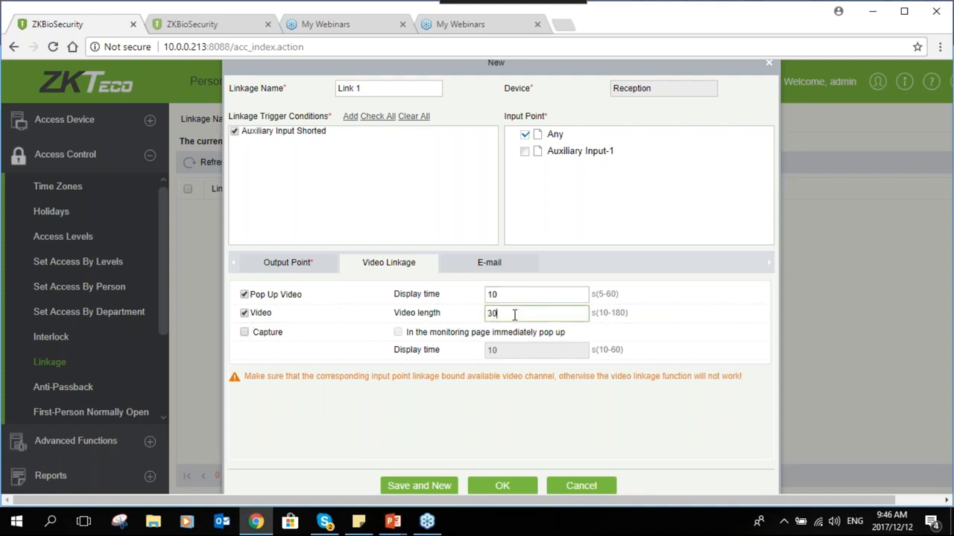
left_click(244, 332)
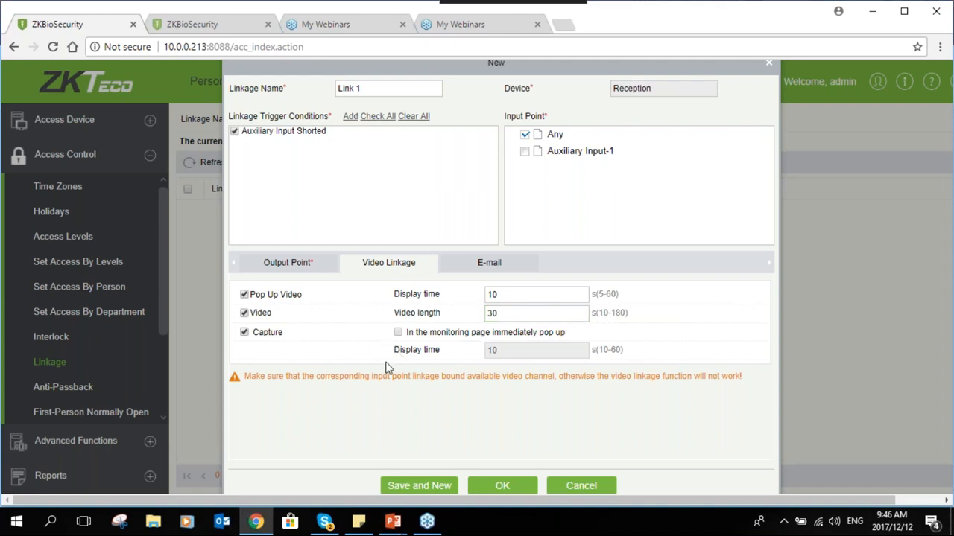
left_click(398, 333)
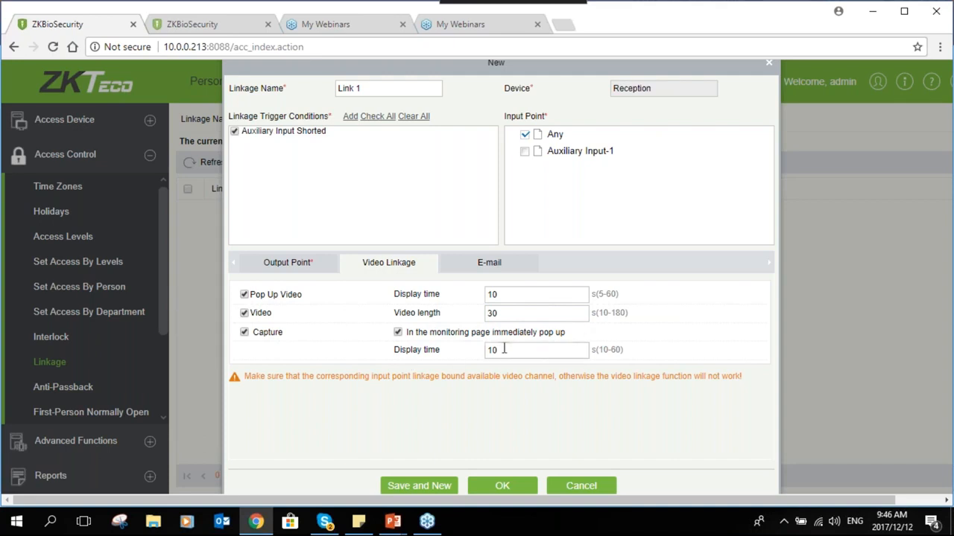
Review the E-mail and Output Point settings, then save Link 1
left_click(489, 262)
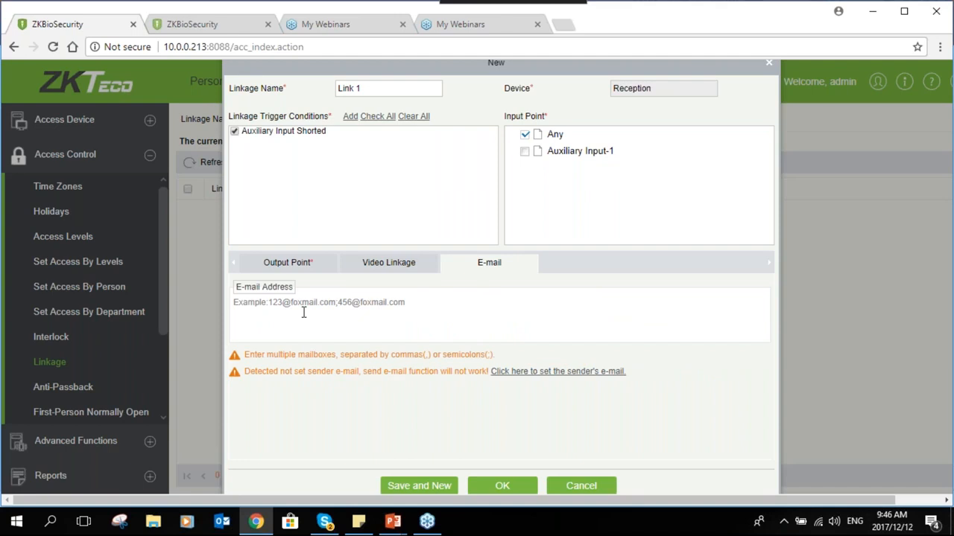
left_click(305, 312)
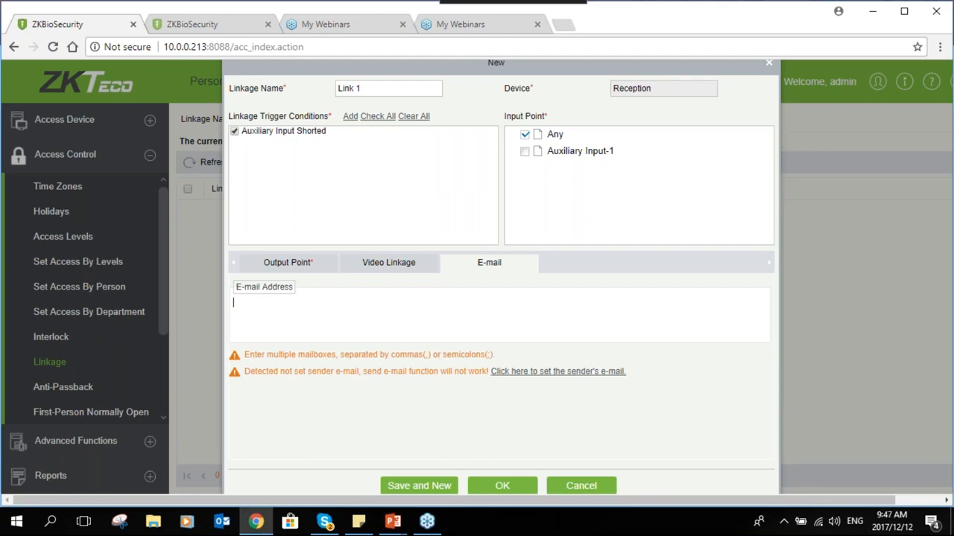
left_click(287, 262)
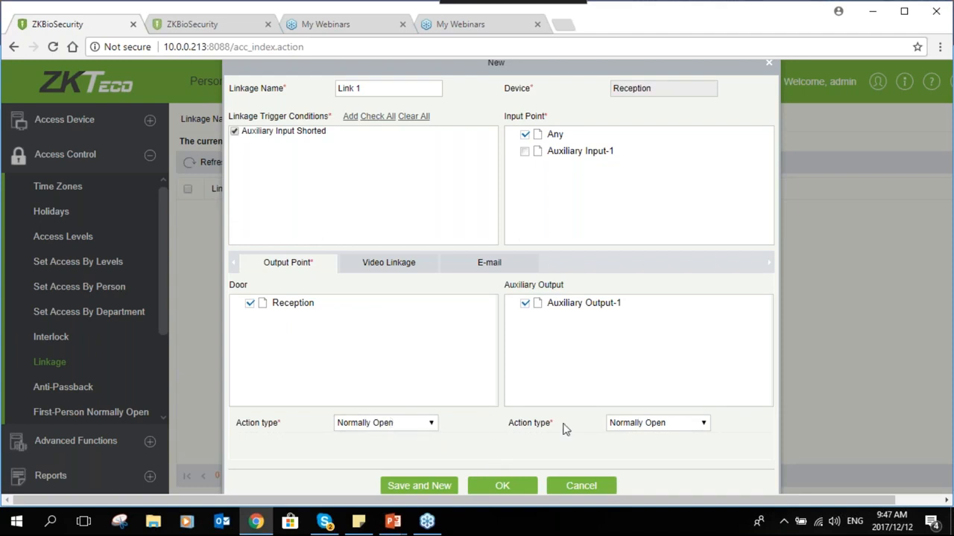
left_click(502, 485)
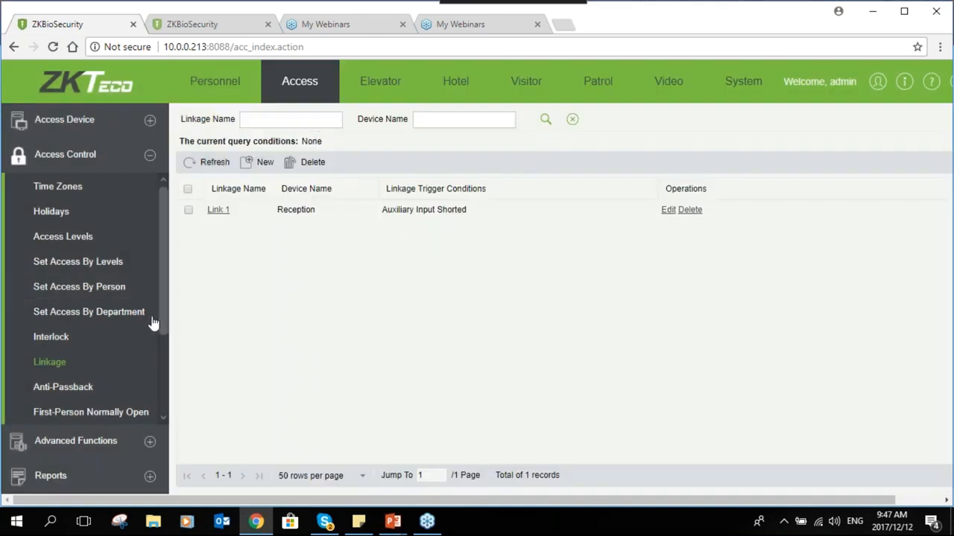
Scroll the Access Control menu and open the Anti-Passback page, showing 0 rules
scroll(153, 326, "down", 2)
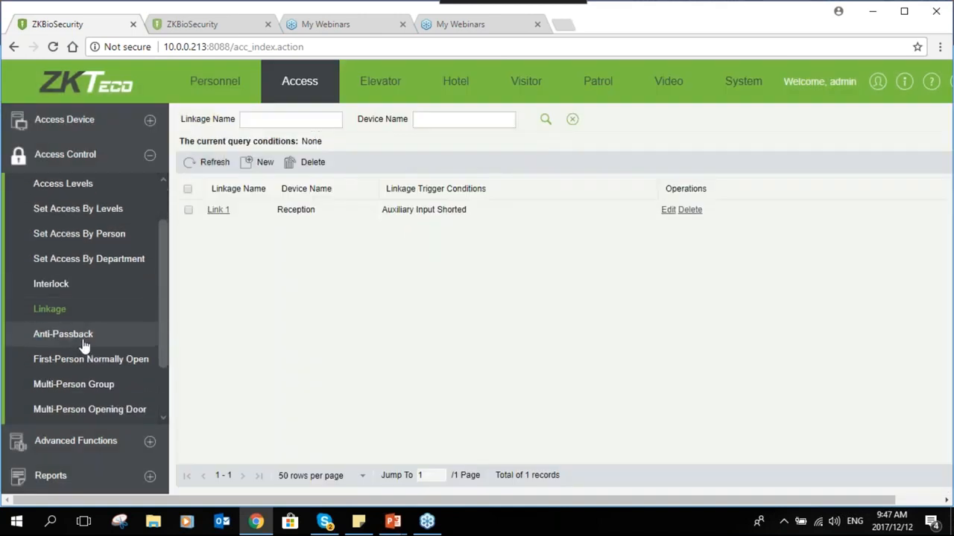
left_click(67, 334)
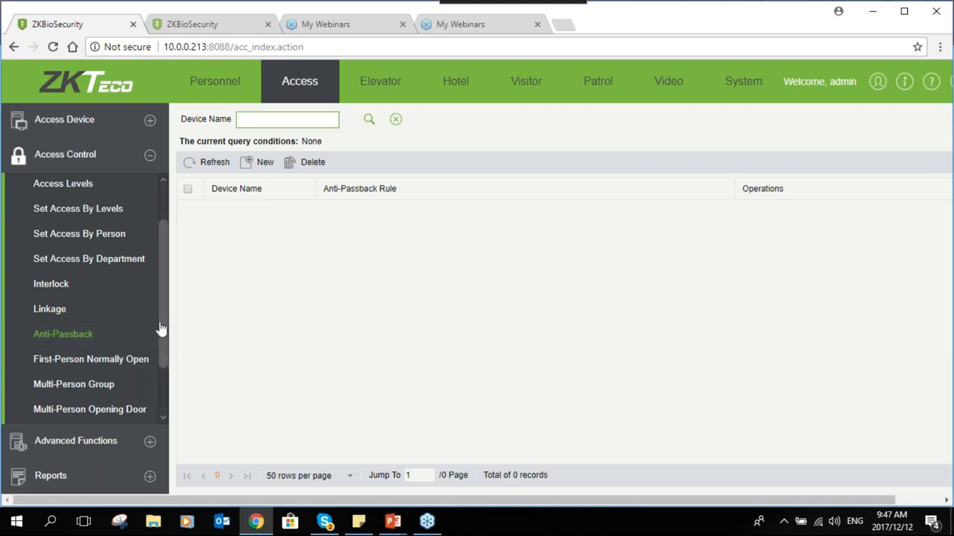
scroll(159, 330, "down", 1)
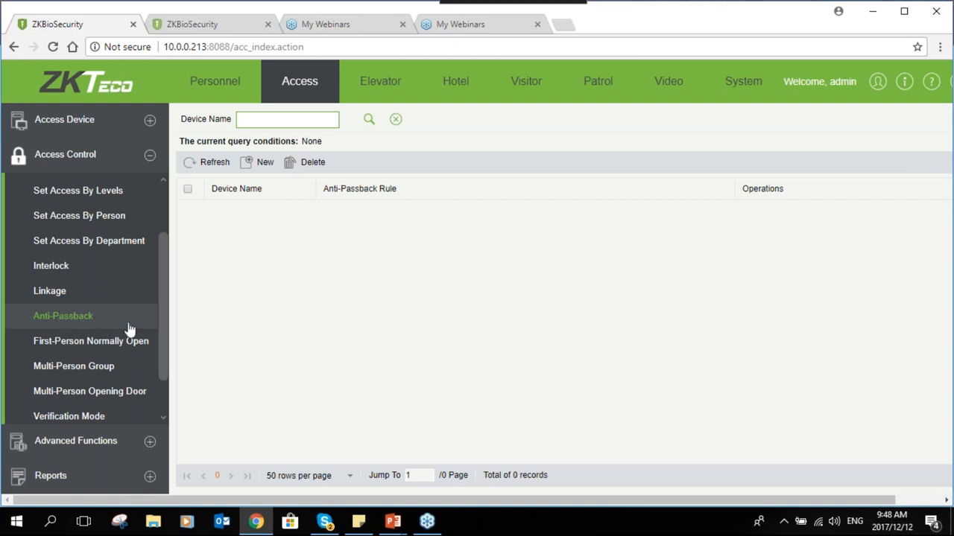
mouse_move(162, 323)
left_mouse_down()
mouse_move(163, 337)
mouse_move(166, 300)
mouse_move(159, 332)
left_mouse_up()
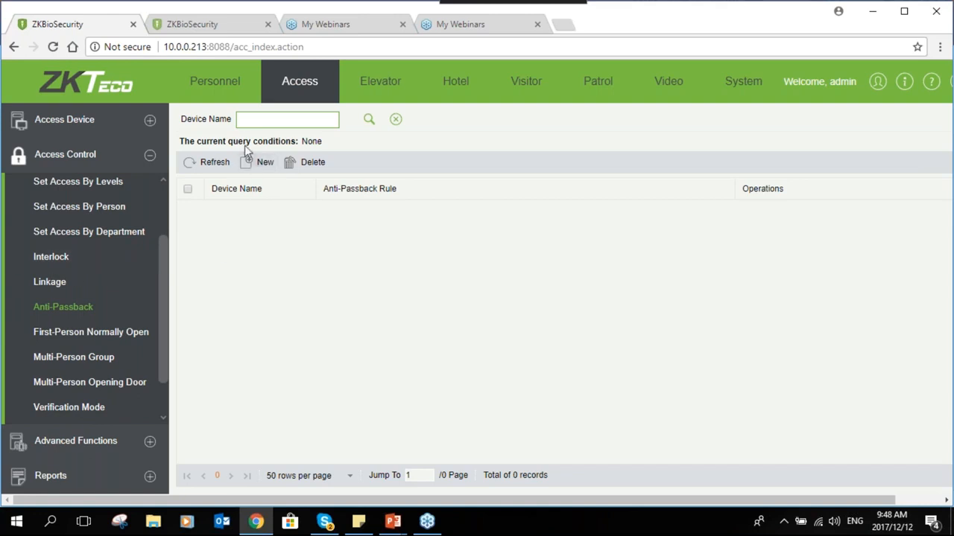
Create an anti-passback rule for Reception using 'Anti-Passback between readers of door Reception'
left_click(257, 162)
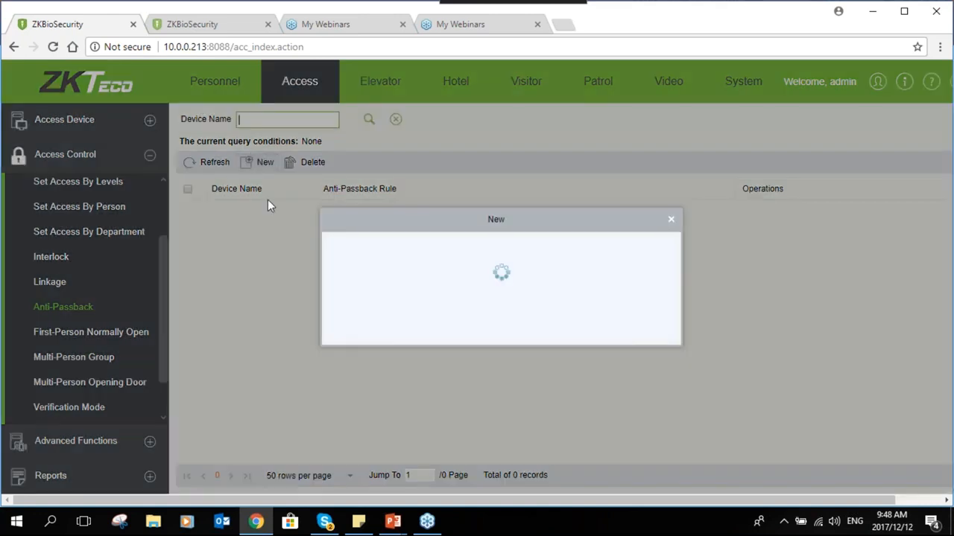
left_click(515, 249)
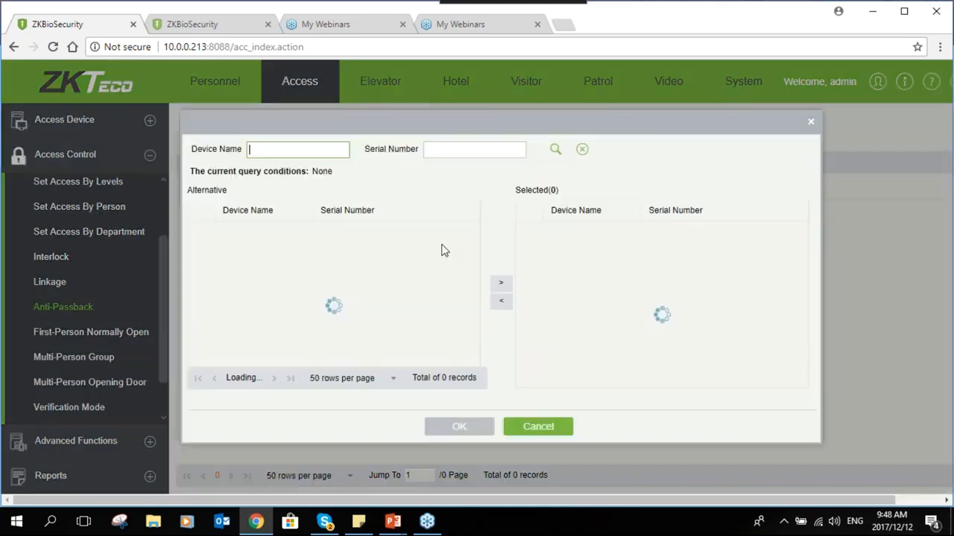
left_click(503, 283)
left_click(459, 426)
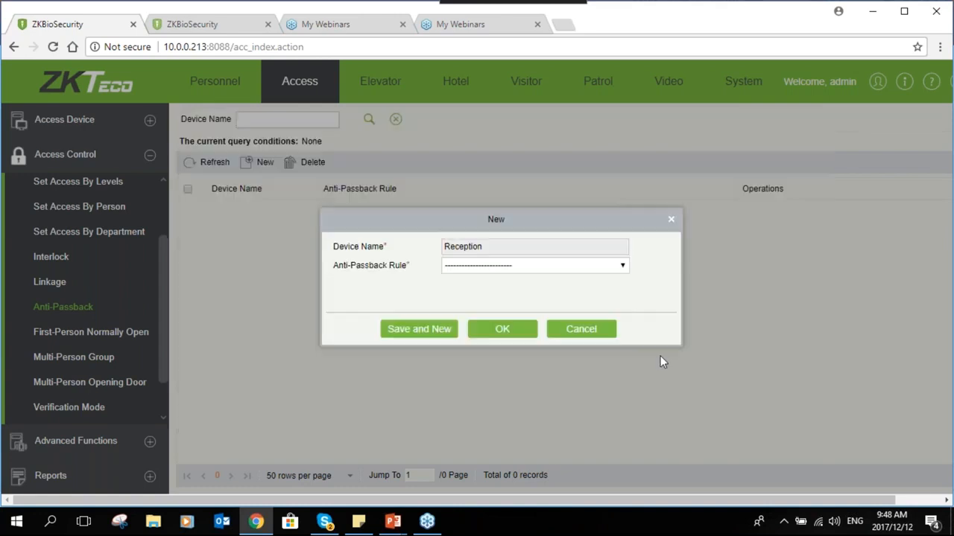
left_click(584, 266)
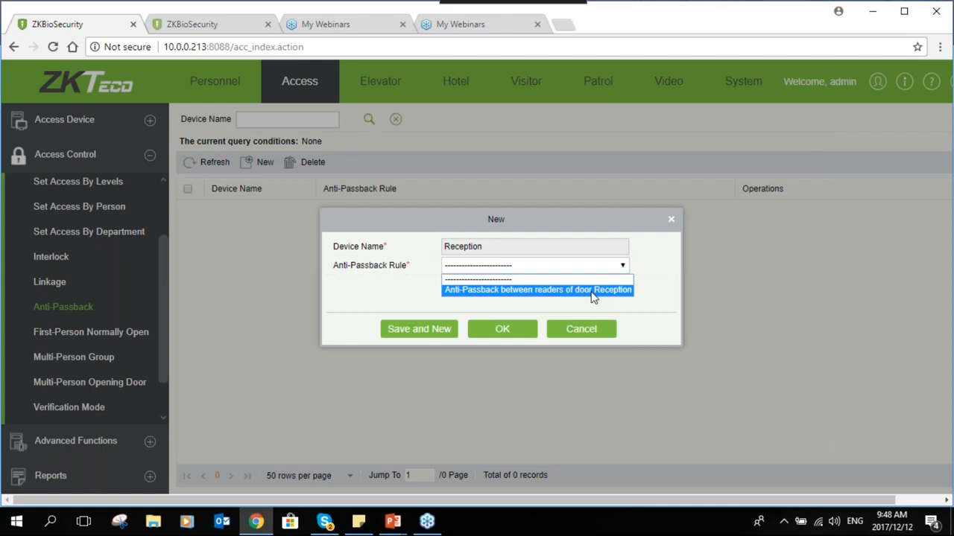
left_click(591, 291)
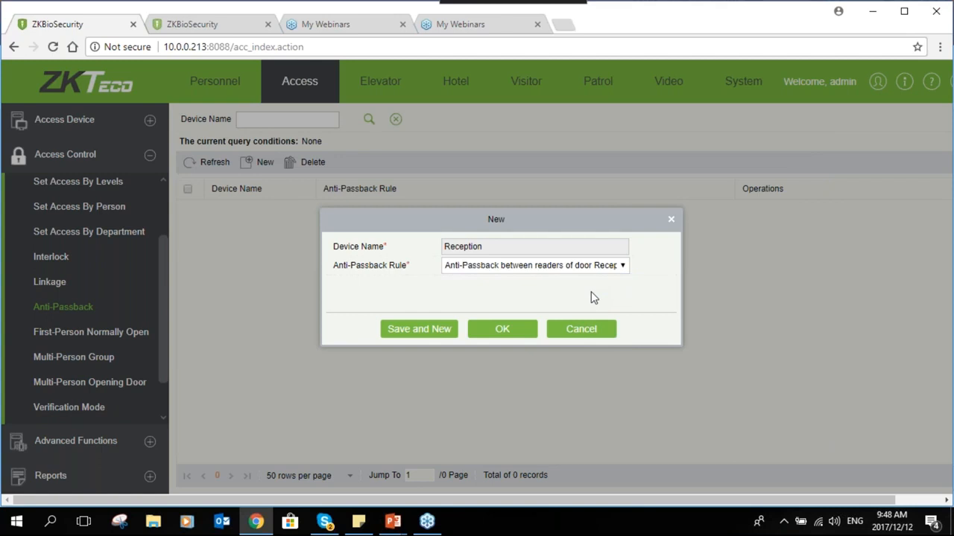
left_click(507, 337)
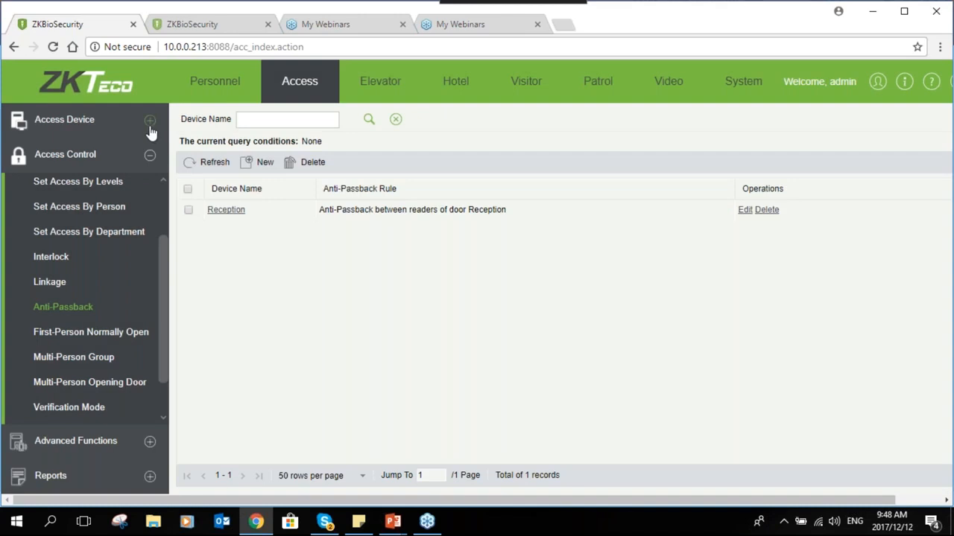
left_click(149, 132)
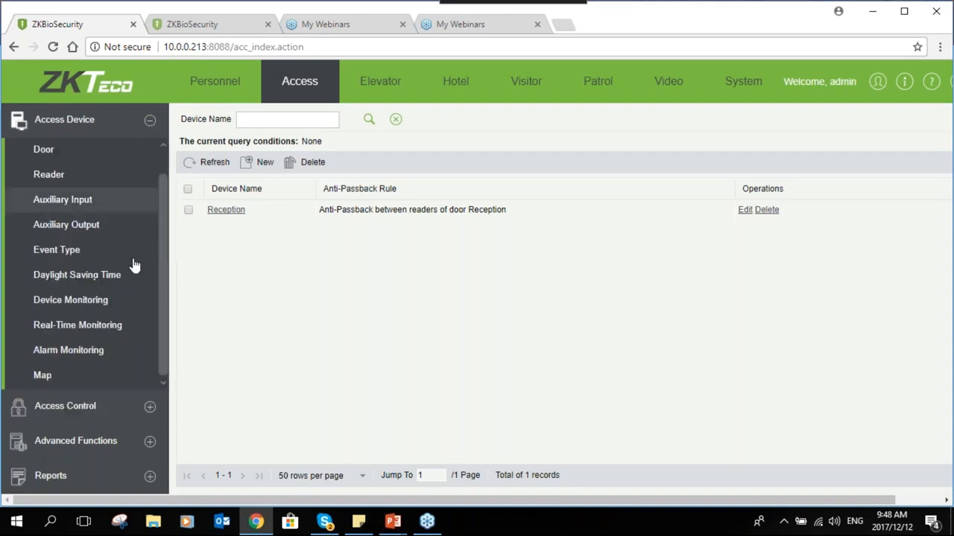
left_click(128, 328)
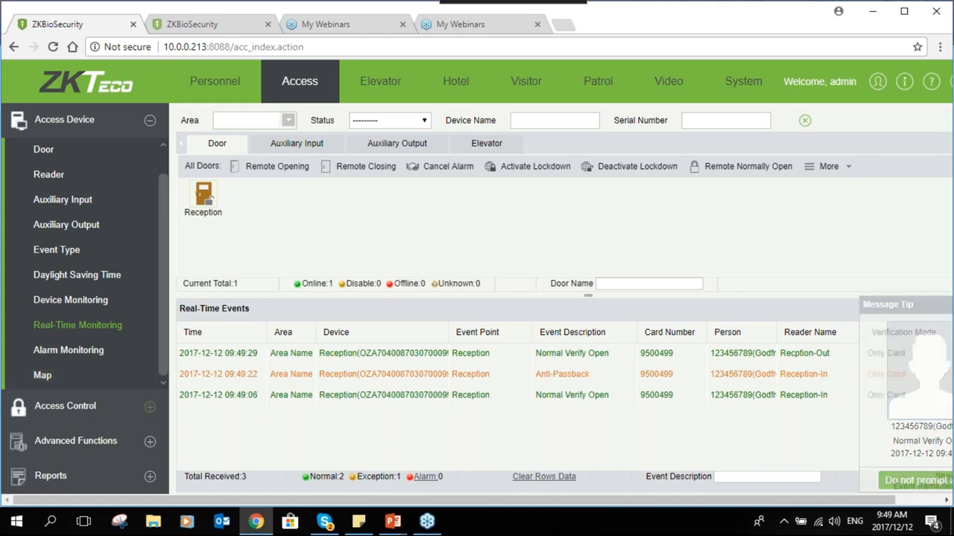
left_click(119, 404)
left_click(79, 305)
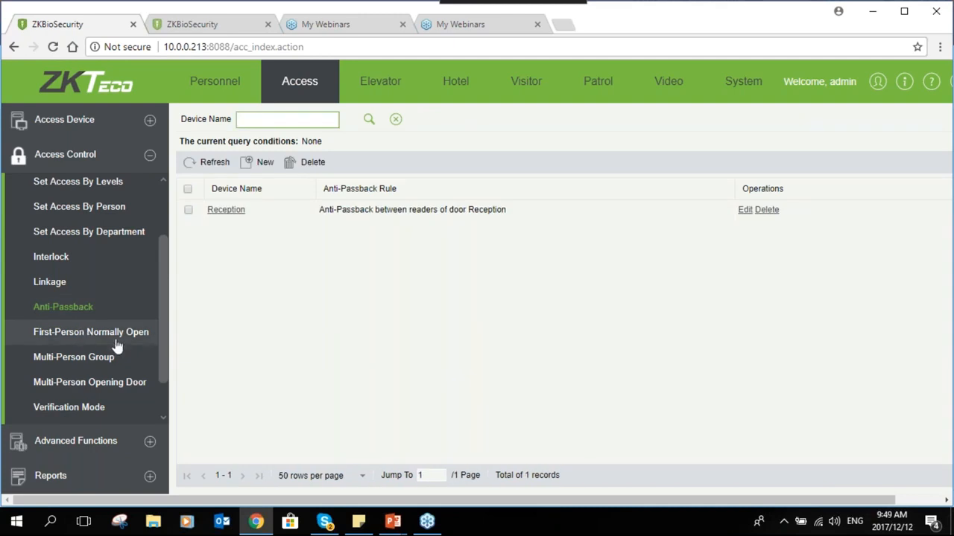
Visit First-Person Normally Open, then open the Multi-Person Group page
left_click(117, 336)
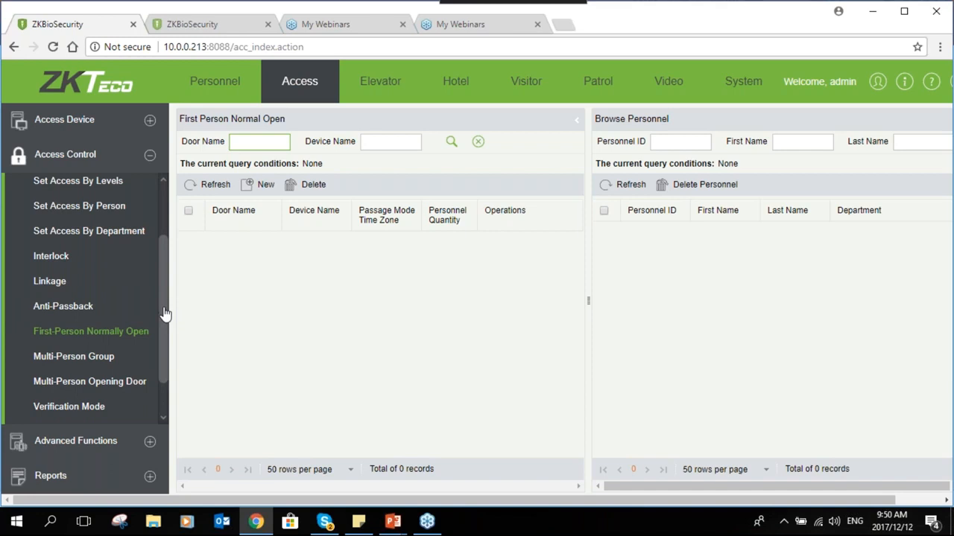
scroll(163, 315, "down", 2)
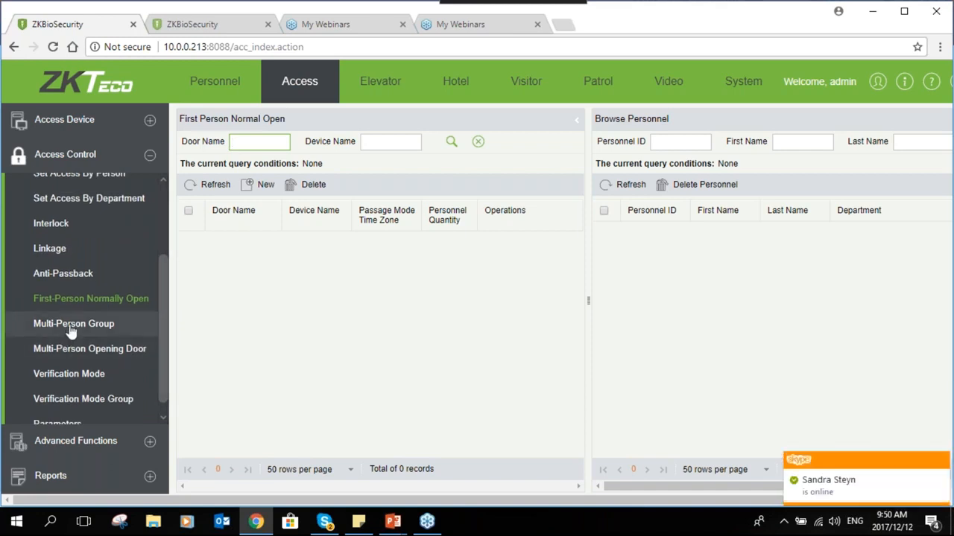
left_click(81, 326)
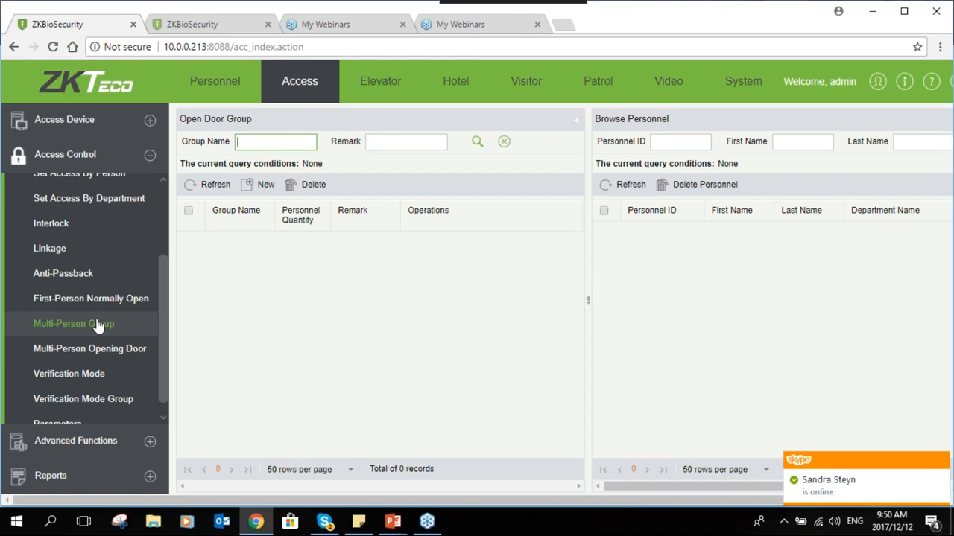
Check the Multi-Person Opening Door page, then return to Multi-Person Group
left_click(80, 361)
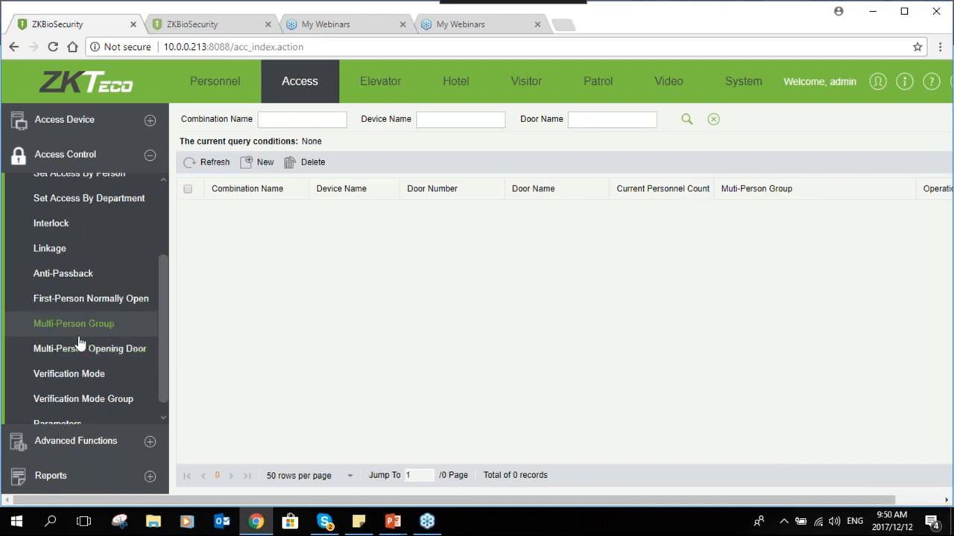
left_click(79, 338)
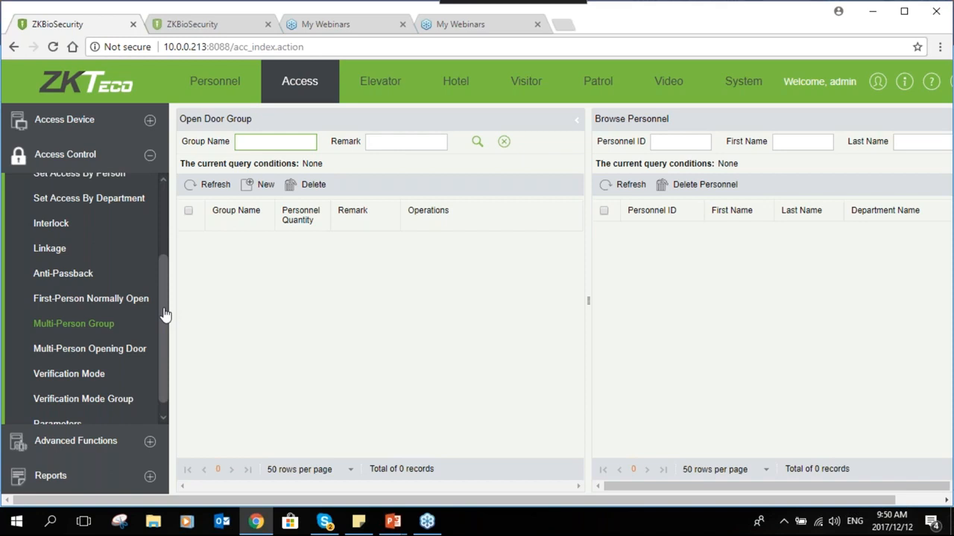
Create a new open door group named 'Grp 1'
left_click(123, 325)
left_click(253, 185)
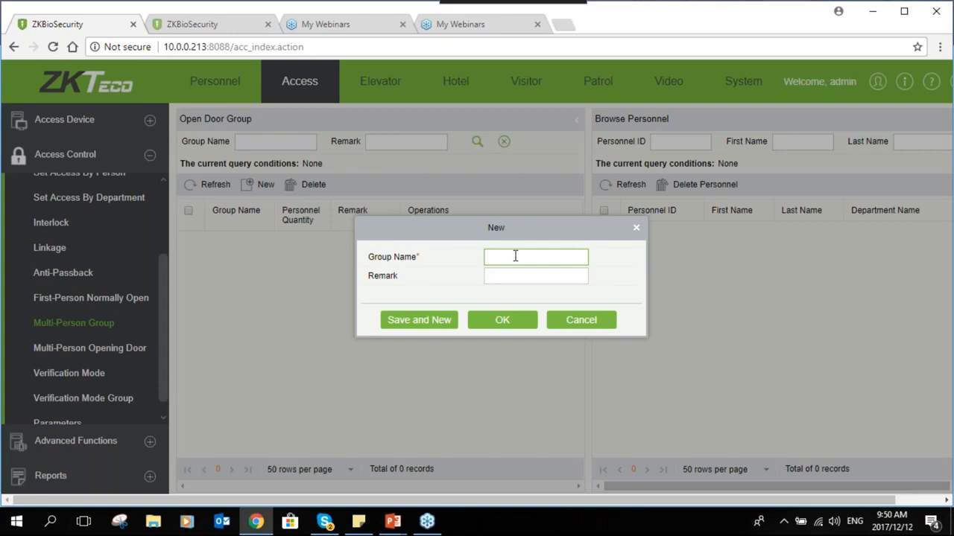
type("Grp 1")
left_click(523, 328)
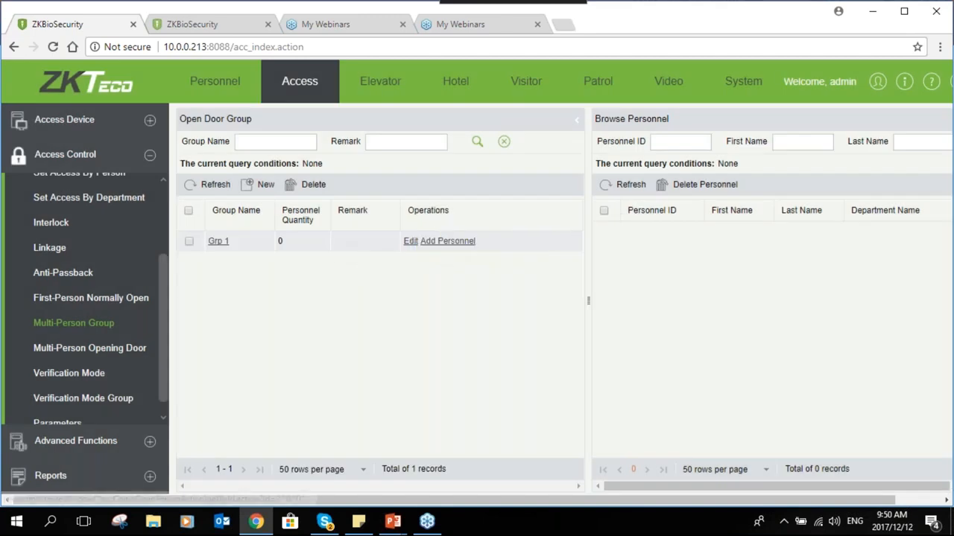
Add all three personnel to Grp 1
left_click(447, 241)
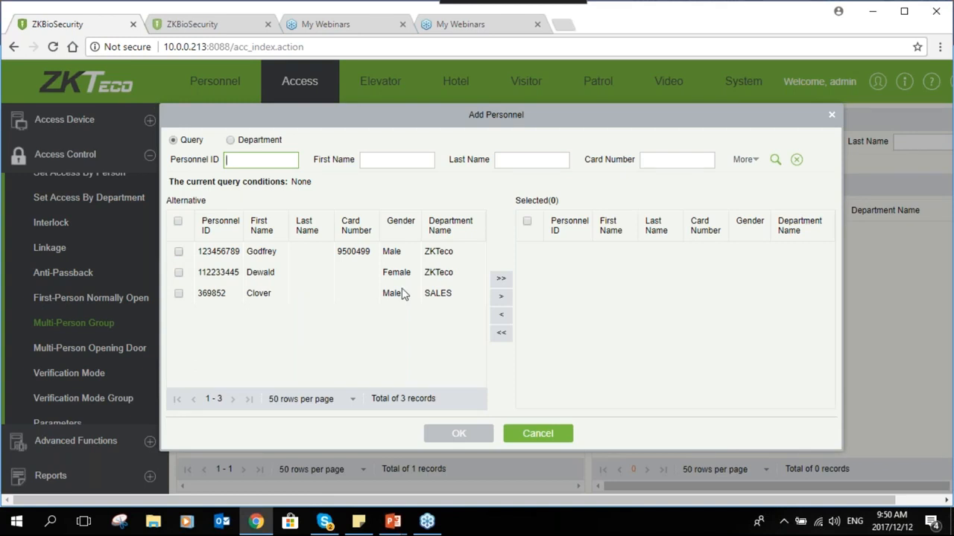
left_click(504, 280)
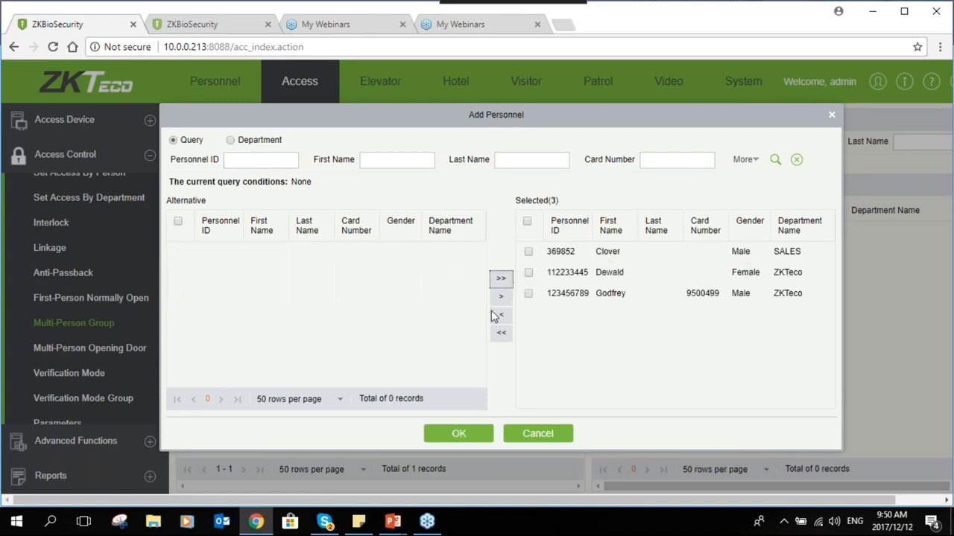
left_click(452, 436)
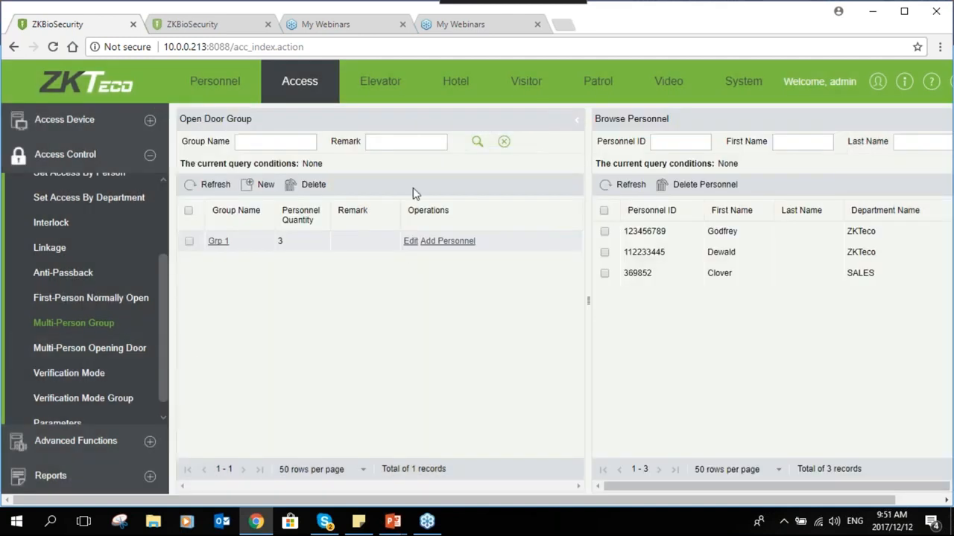
Start a new multi-person combination named 'Multi 1' with Group1 set to Grp 1
left_click(82, 348)
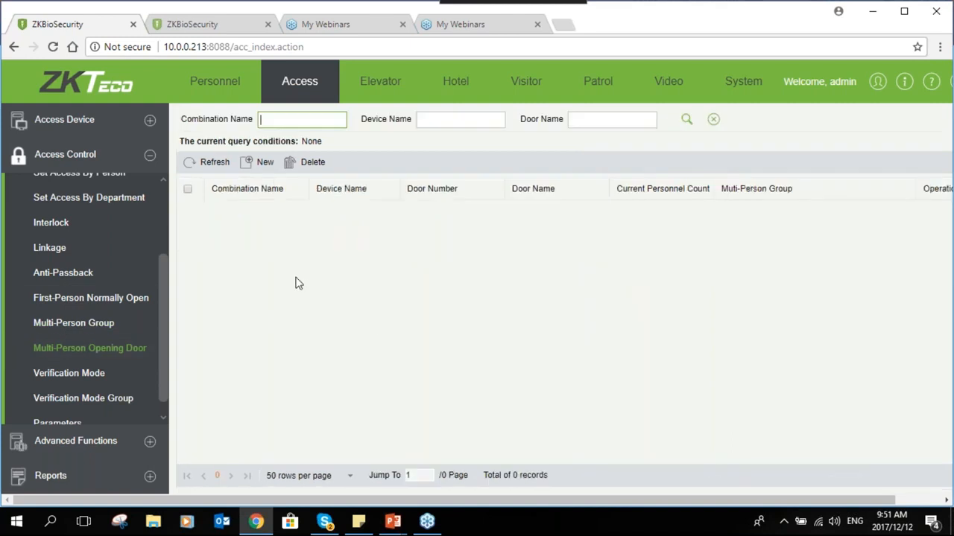
left_click(256, 162)
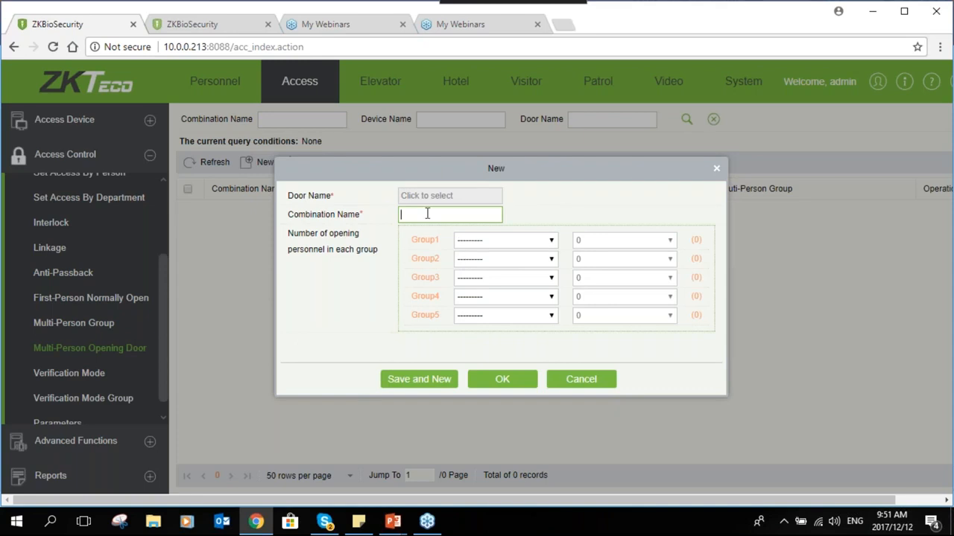
type("Multi 1")
left_click(503, 241)
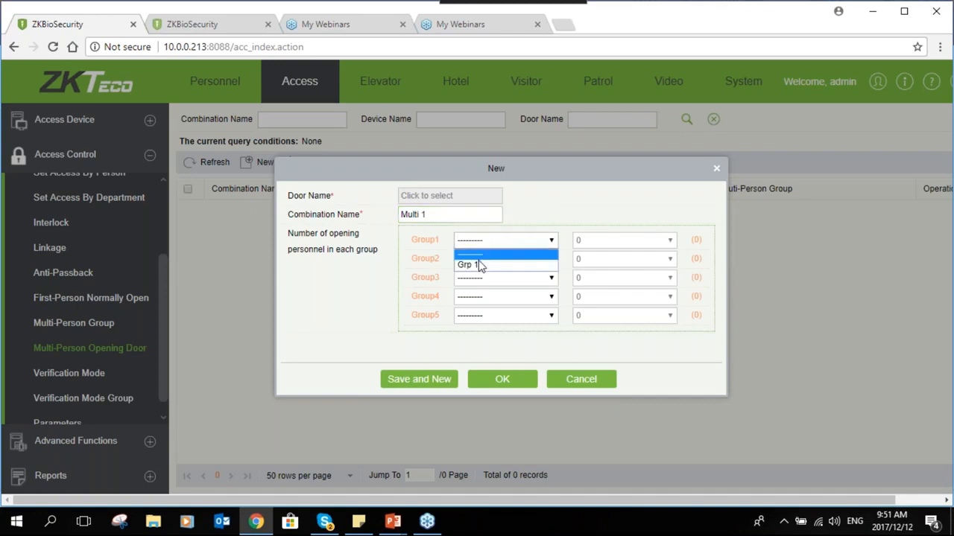
left_click(481, 262)
Set Group1's required headcount to 2 people
left_click(602, 243)
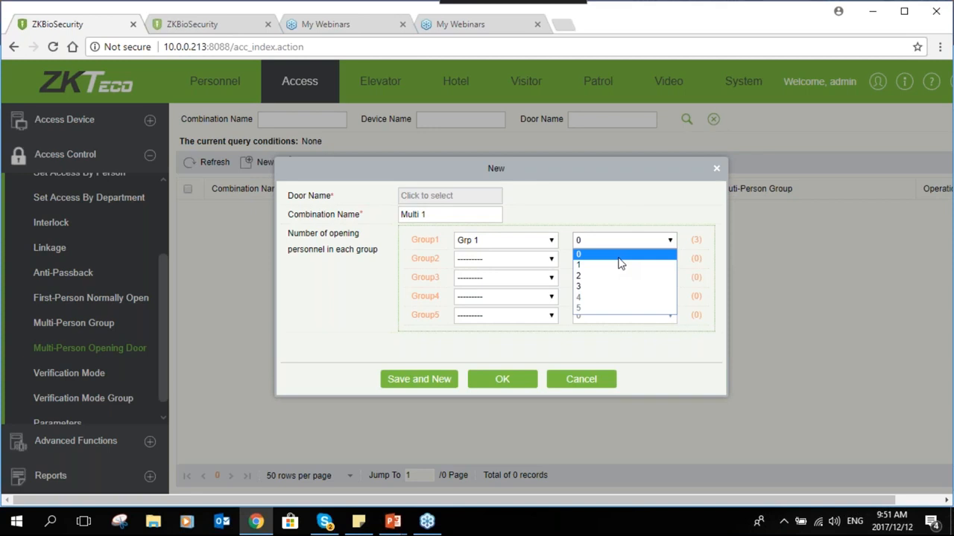
left_click(601, 275)
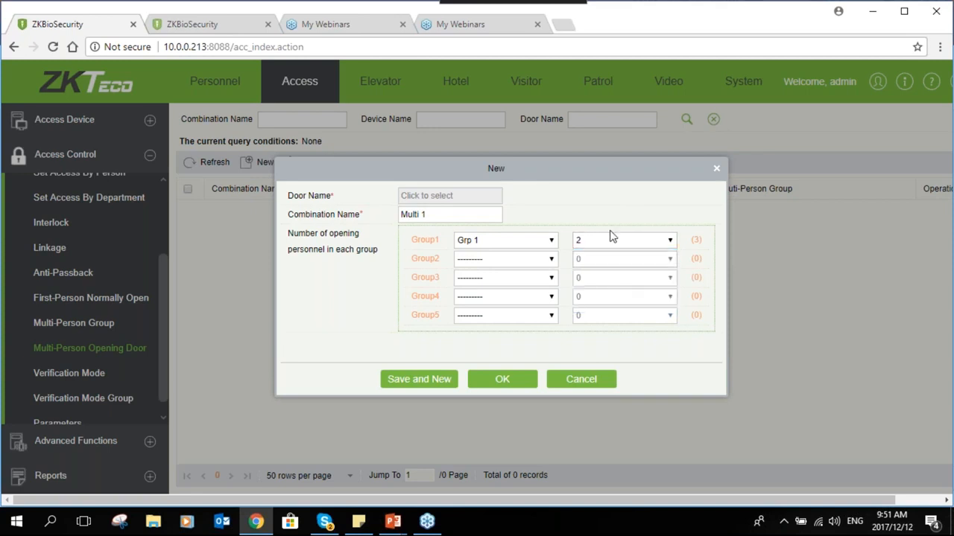
left_click(603, 247)
left_click(604, 276)
left_click(618, 241)
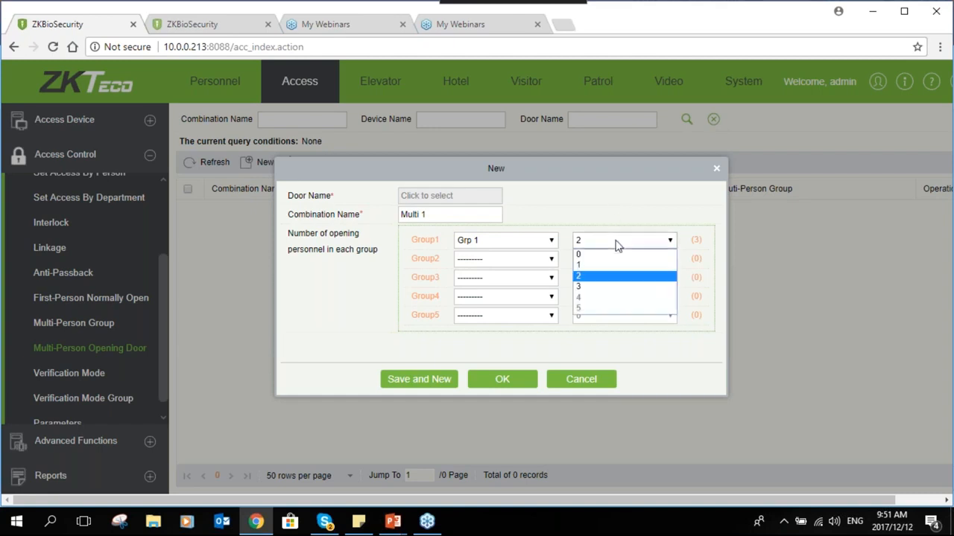
left_click(600, 286)
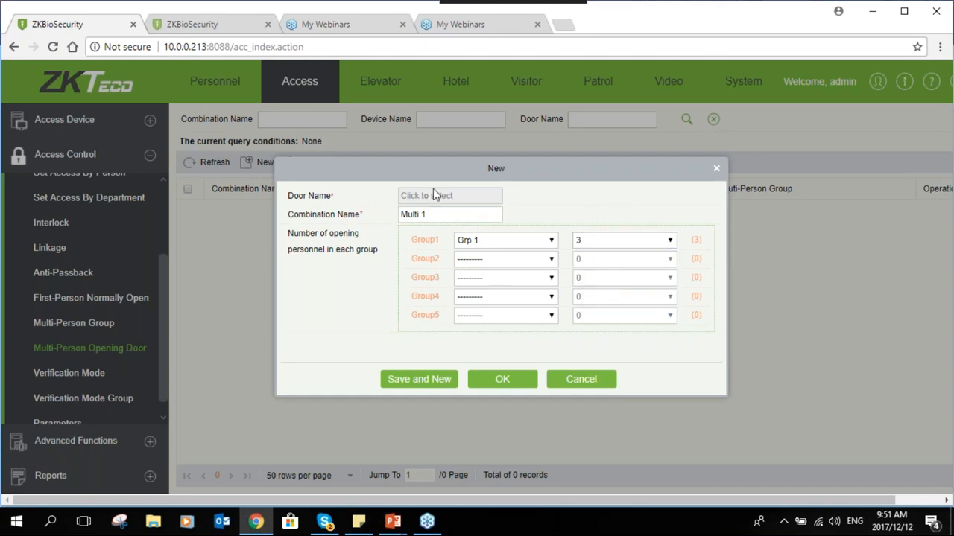
left_click(635, 242)
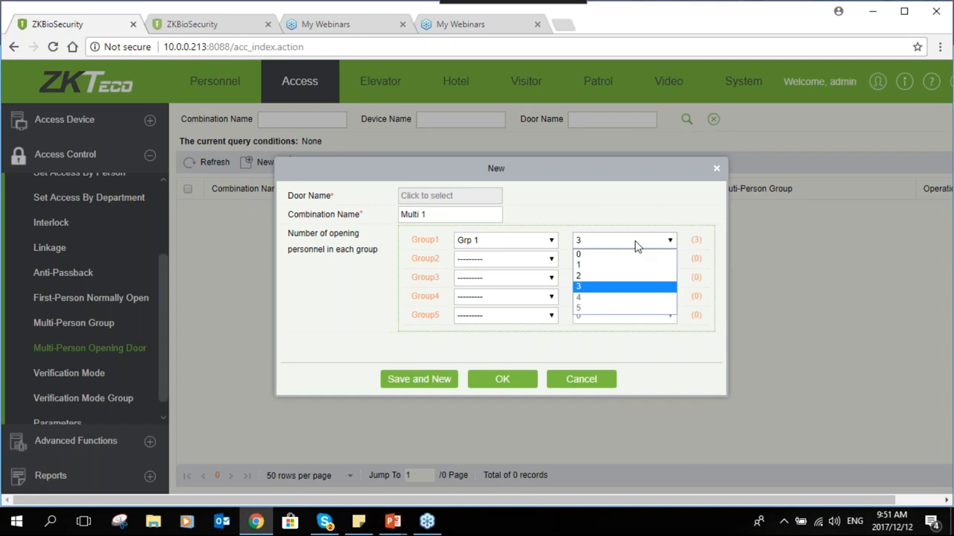
left_click(626, 275)
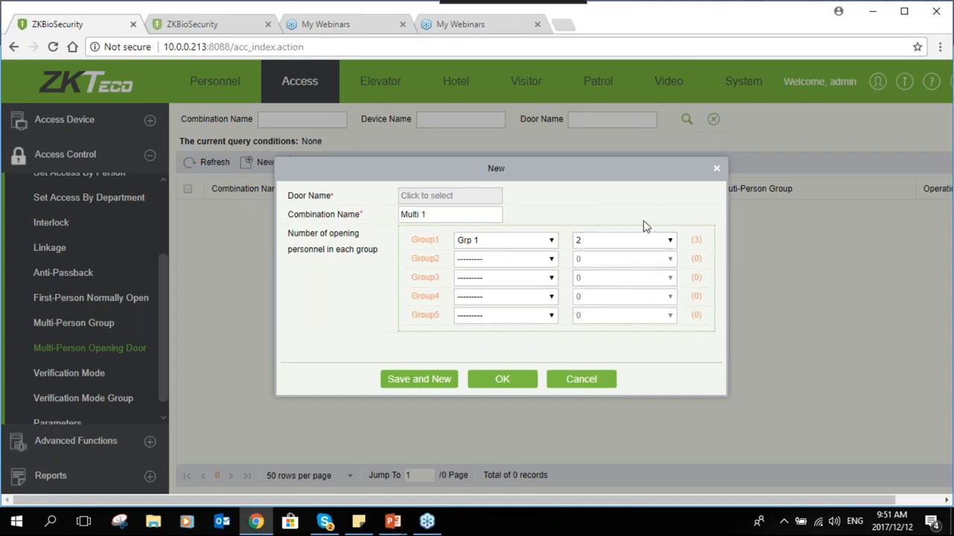
Assign the Reception door to Multi 1 and save the combination
left_click(503, 381)
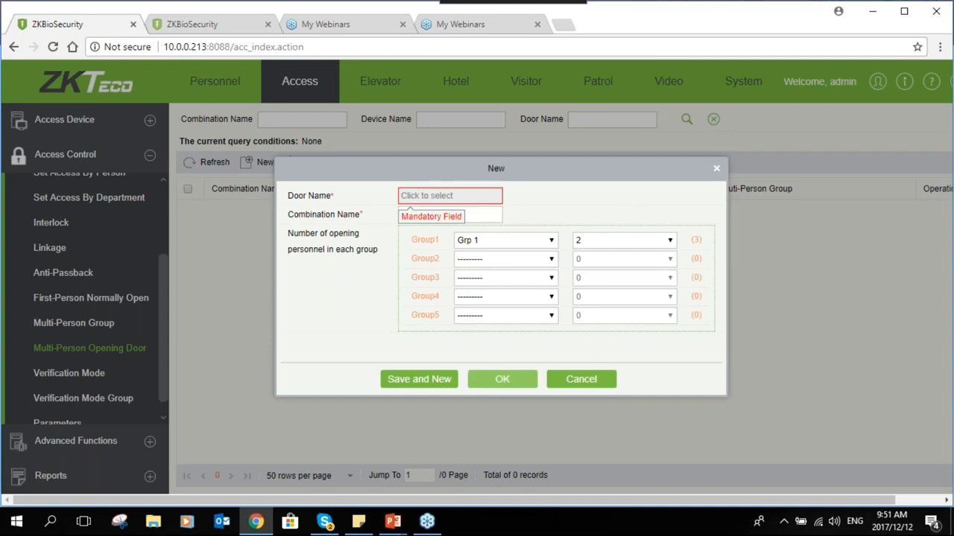
left_click(432, 195)
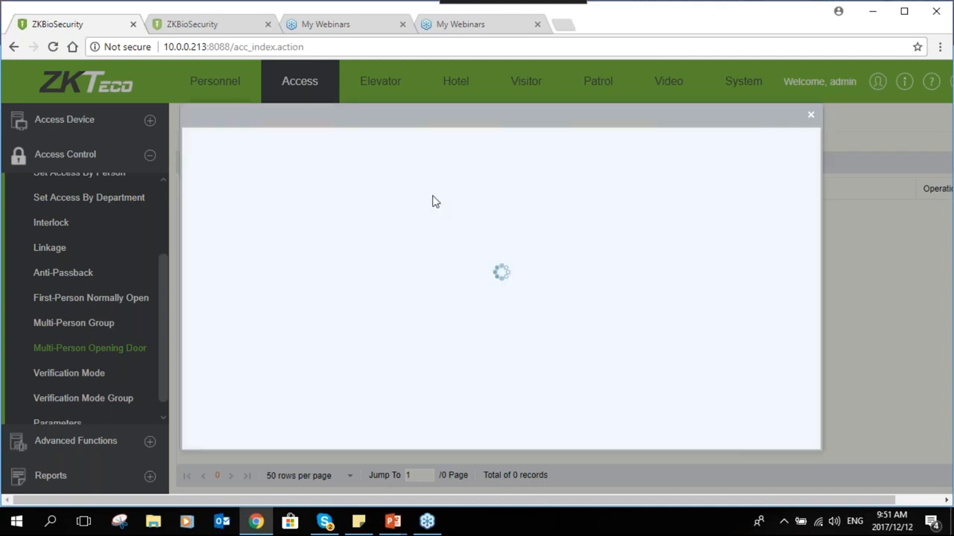
double_click(325, 224)
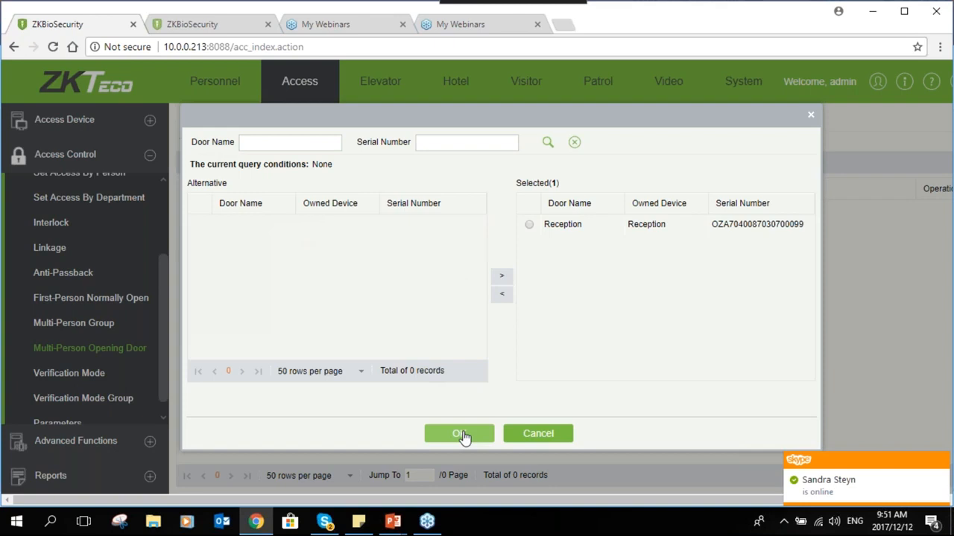
left_click(462, 435)
left_click(502, 379)
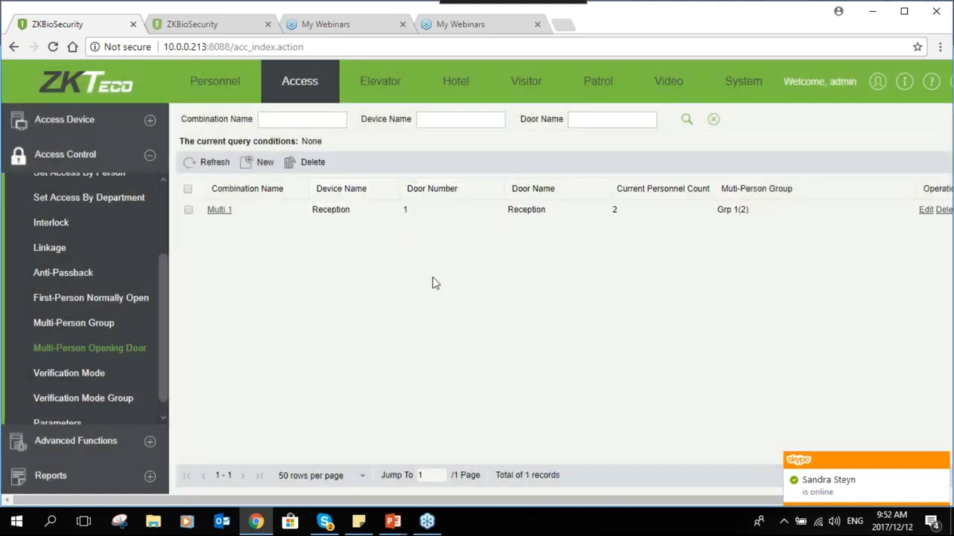
Check Real-Time Monitoring events, then return to Multi-Person Opening Door and expand Advanced Functions
left_click(150, 122)
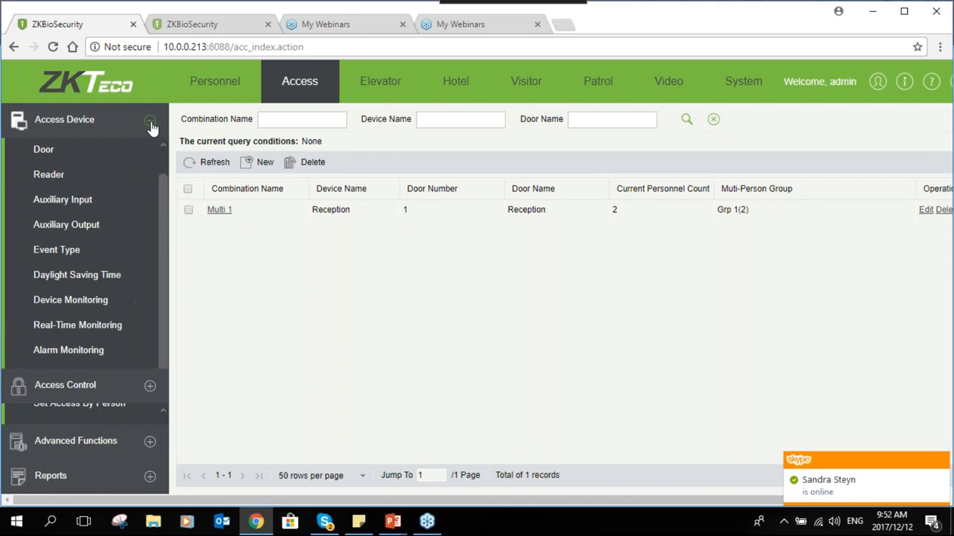
left_click(118, 335)
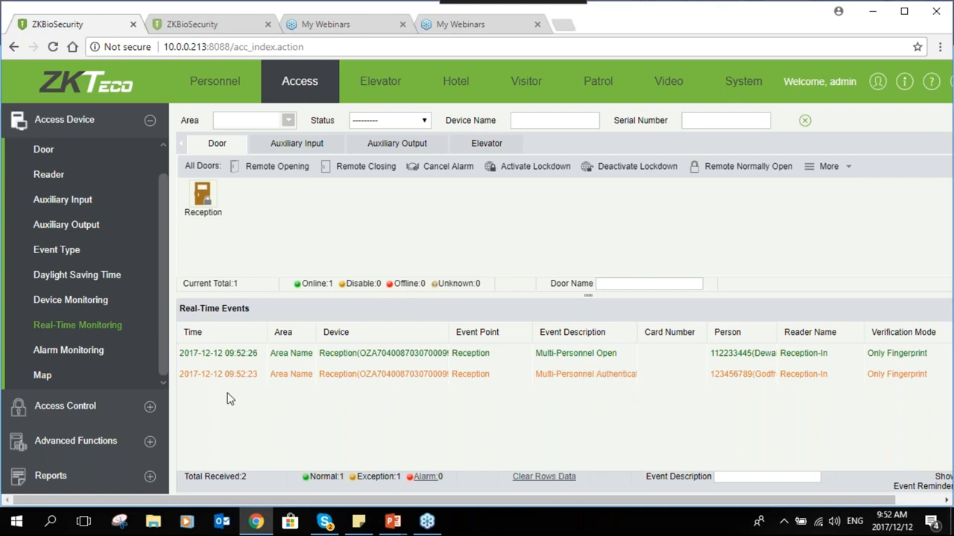
left_click(149, 408)
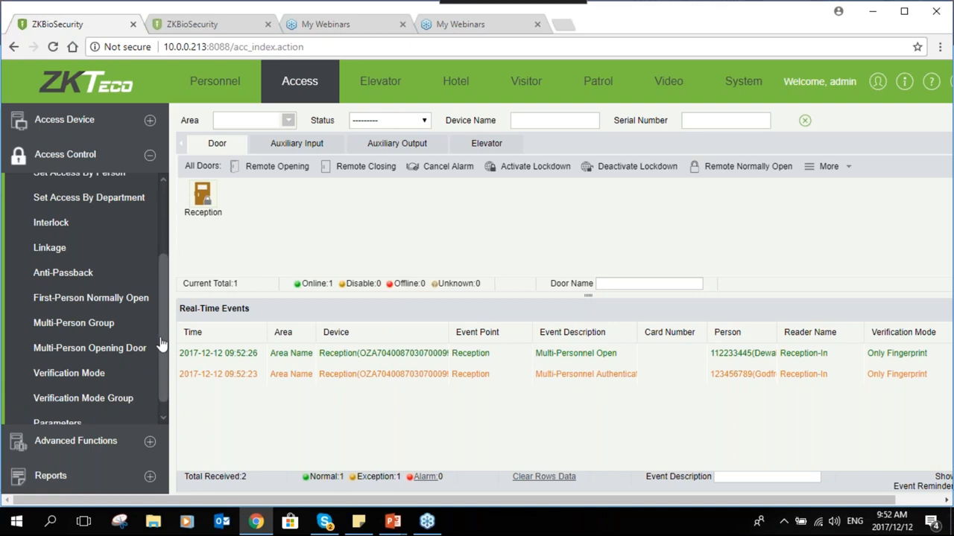
scroll(105, 293, "down", 1)
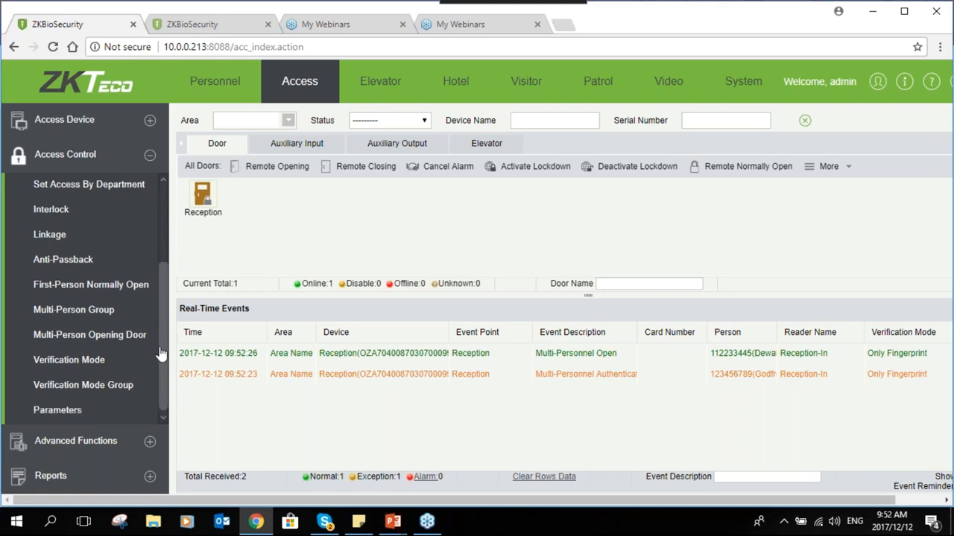
left_click(94, 339)
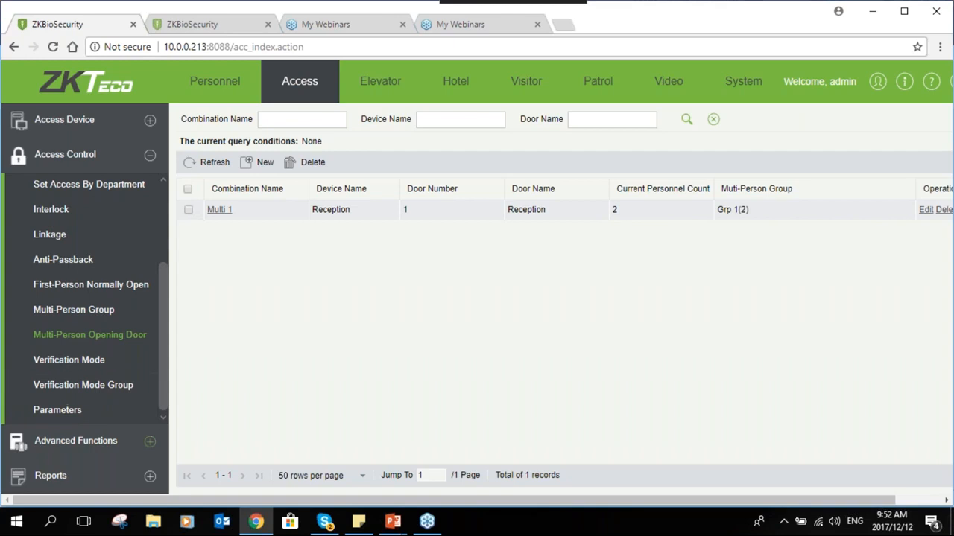
left_click(150, 442)
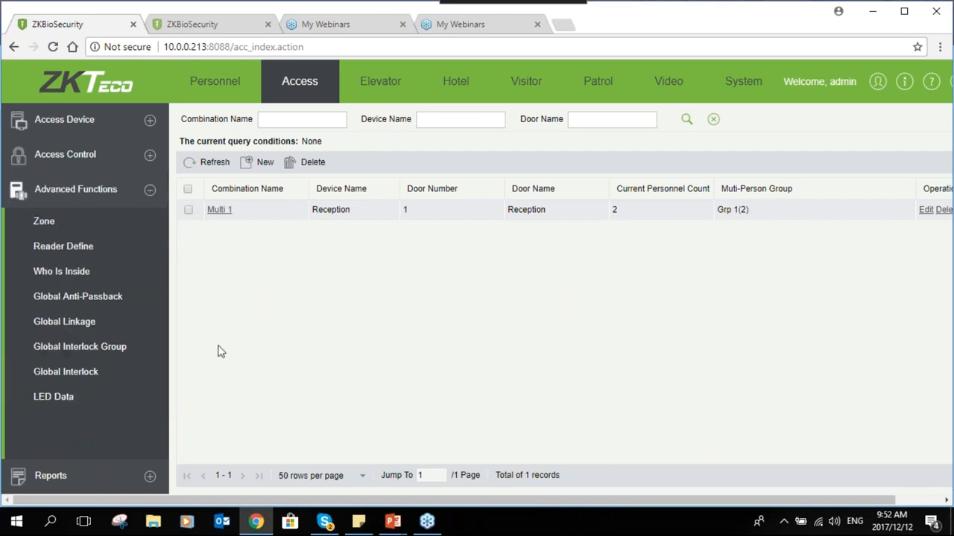
left_click(40, 223)
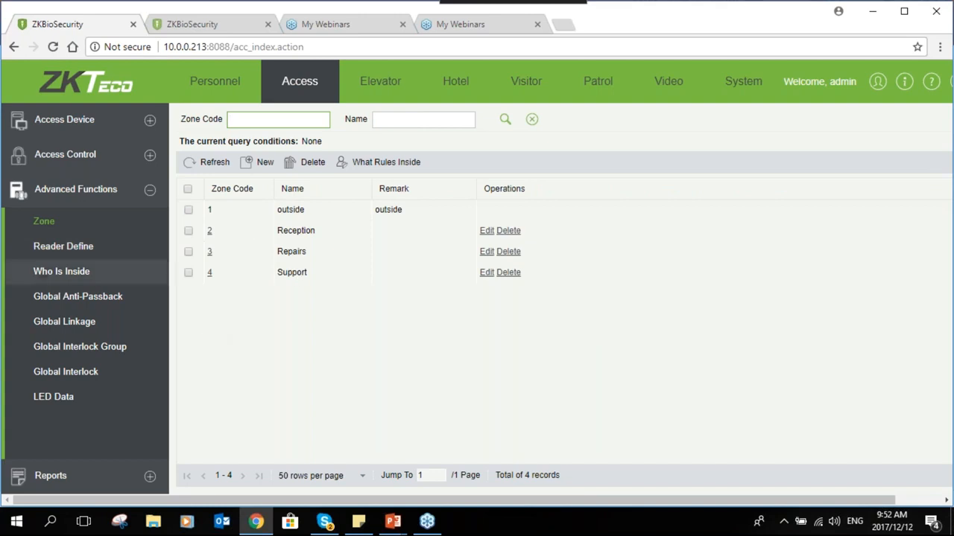
left_click(69, 253)
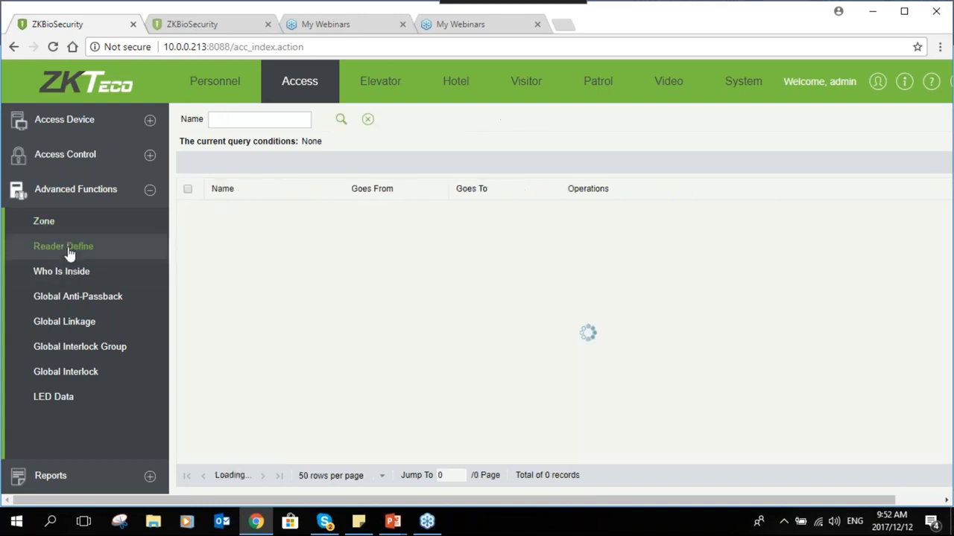
left_click(82, 272)
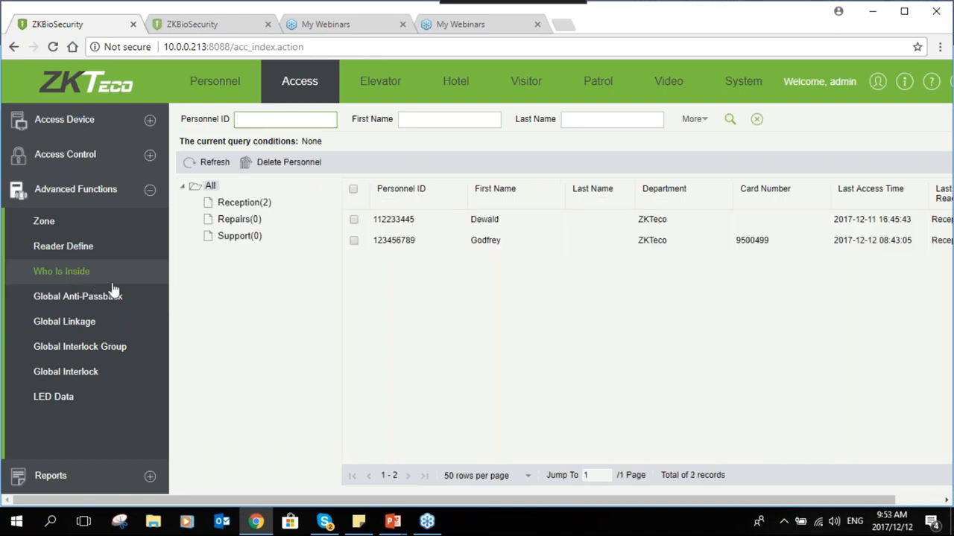
left_click(57, 229)
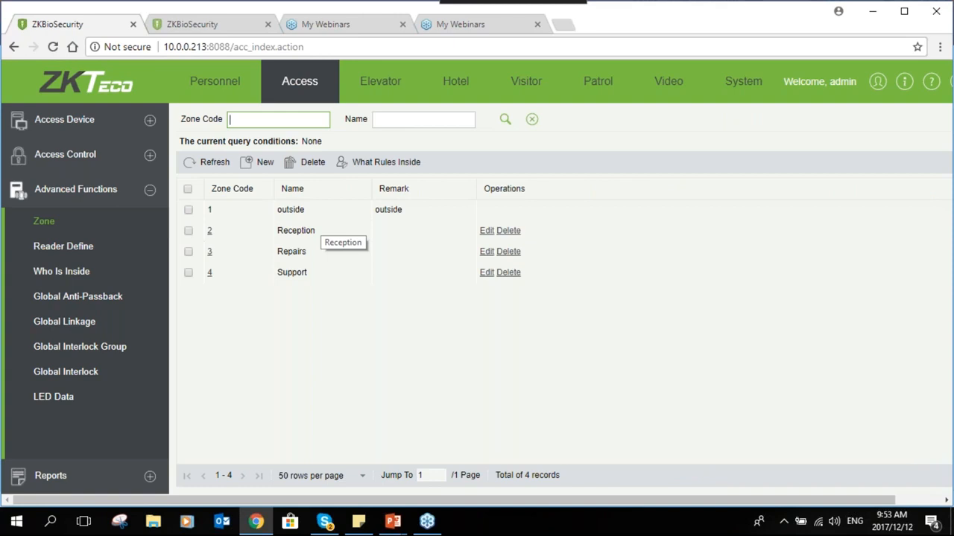
left_click(291, 212)
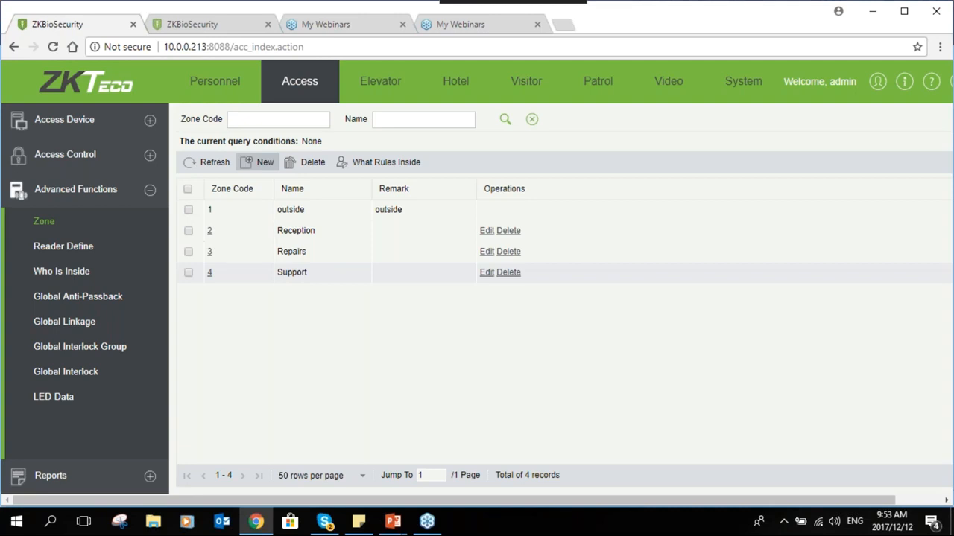
Add a new zone with code 5 and the name Sales
left_click(257, 162)
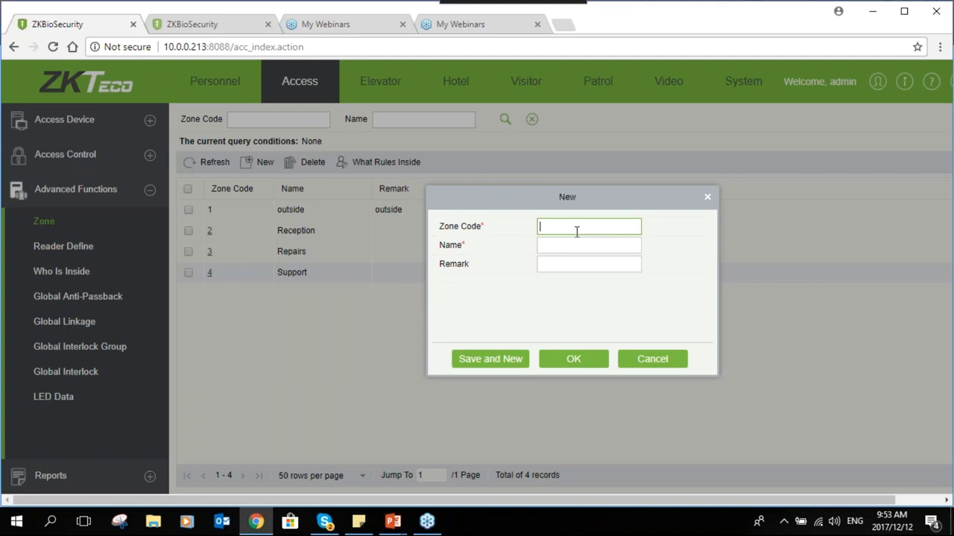
key("Tab")
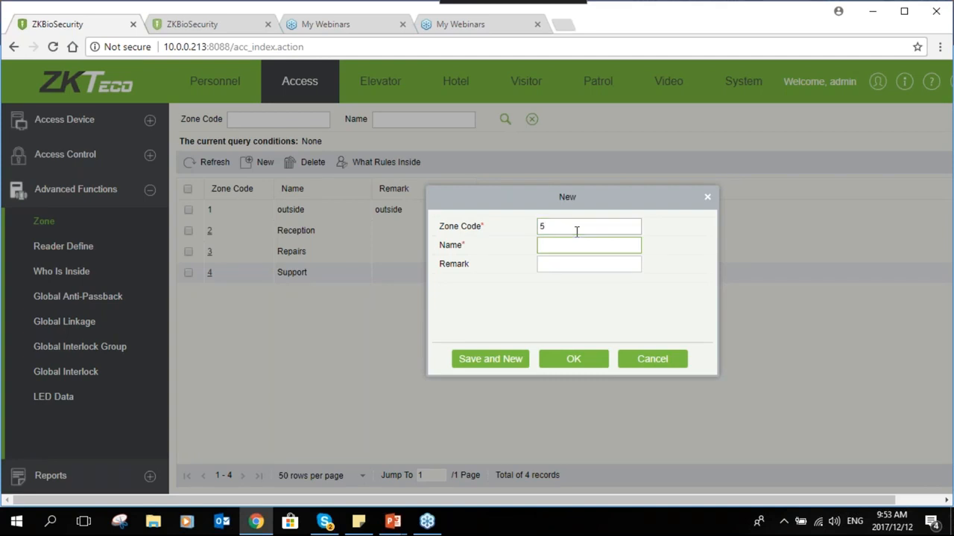
type("Sales")
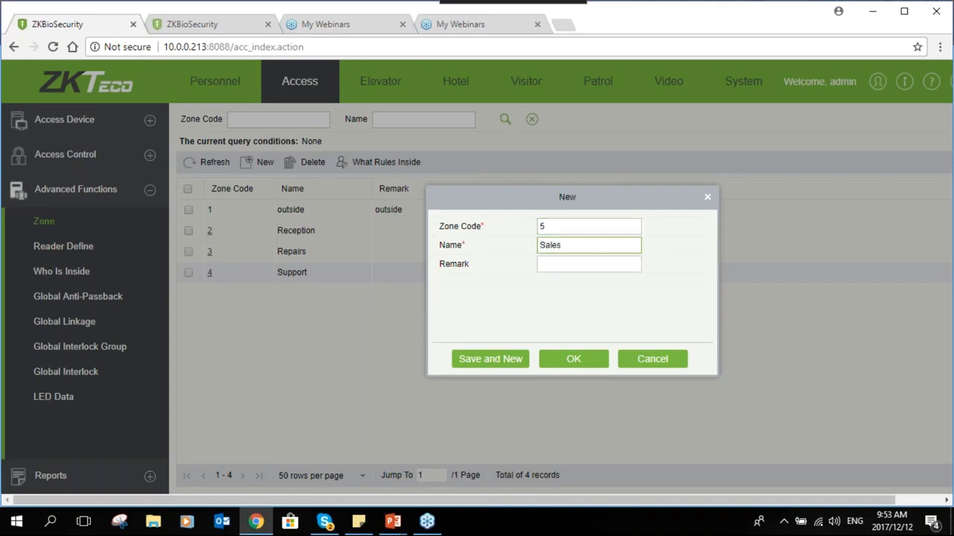
left_click(572, 363)
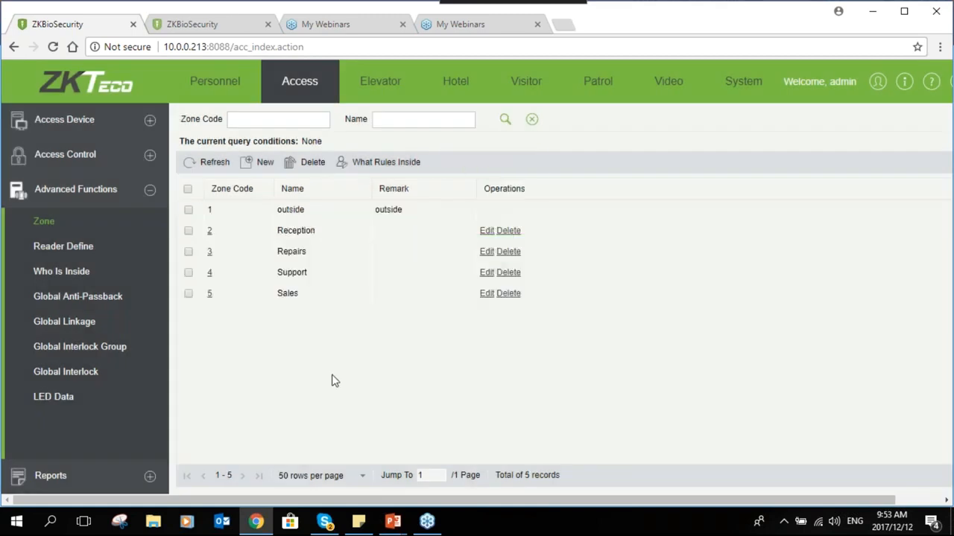
Define reader Reception-In as going from outside into Reception
left_click(67, 246)
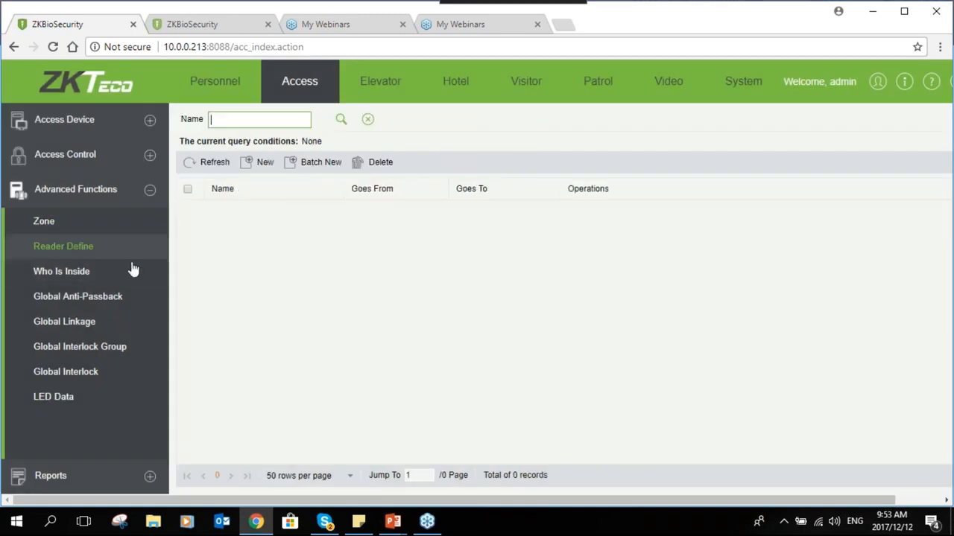
left_click(250, 171)
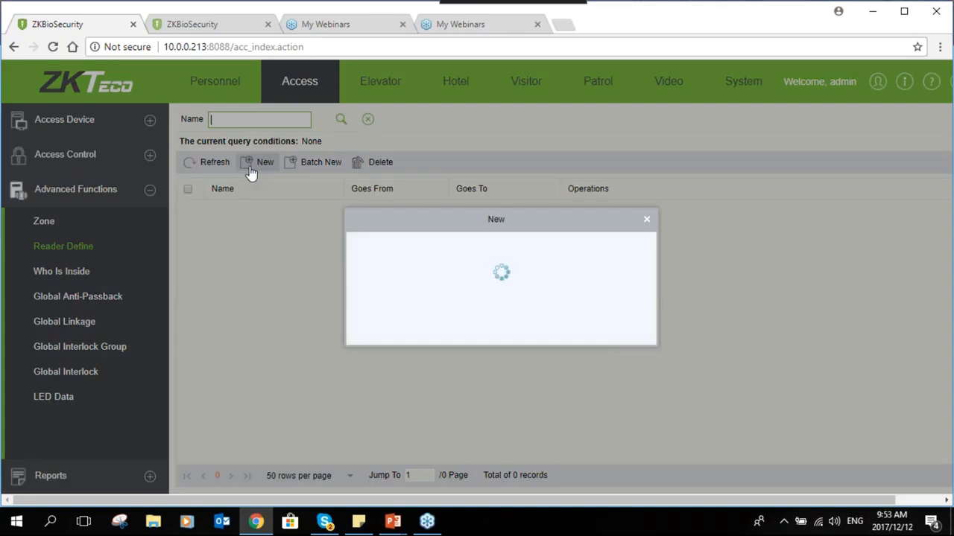
left_click(578, 248)
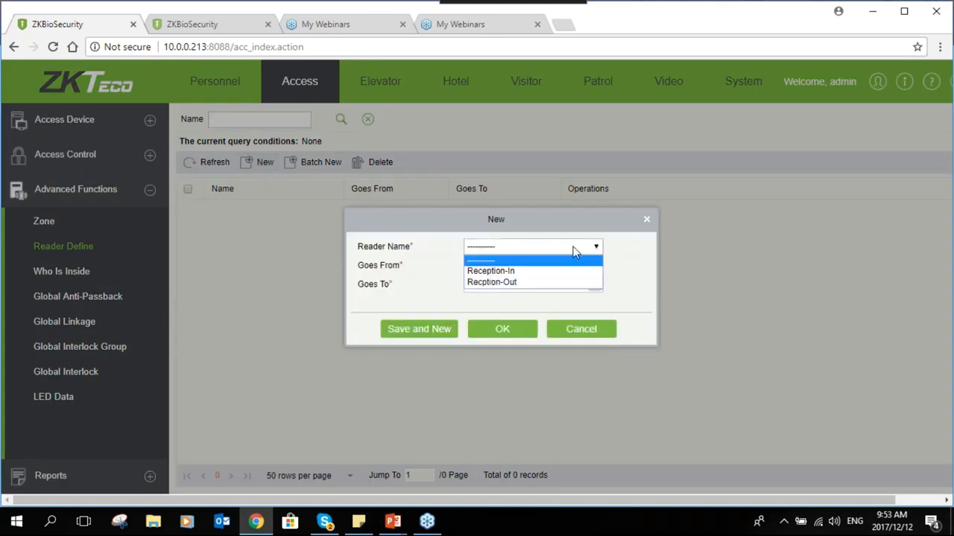
left_click(491, 271)
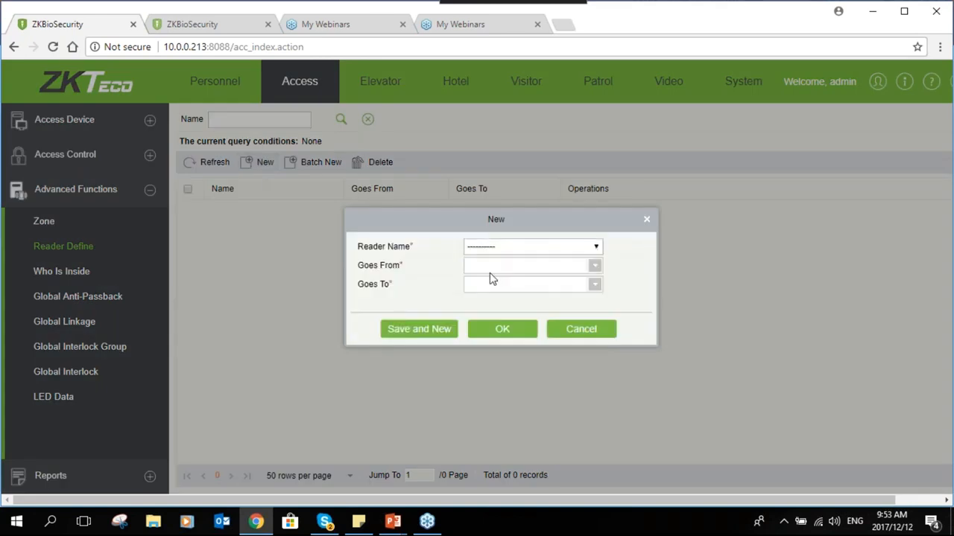
left_click(542, 270)
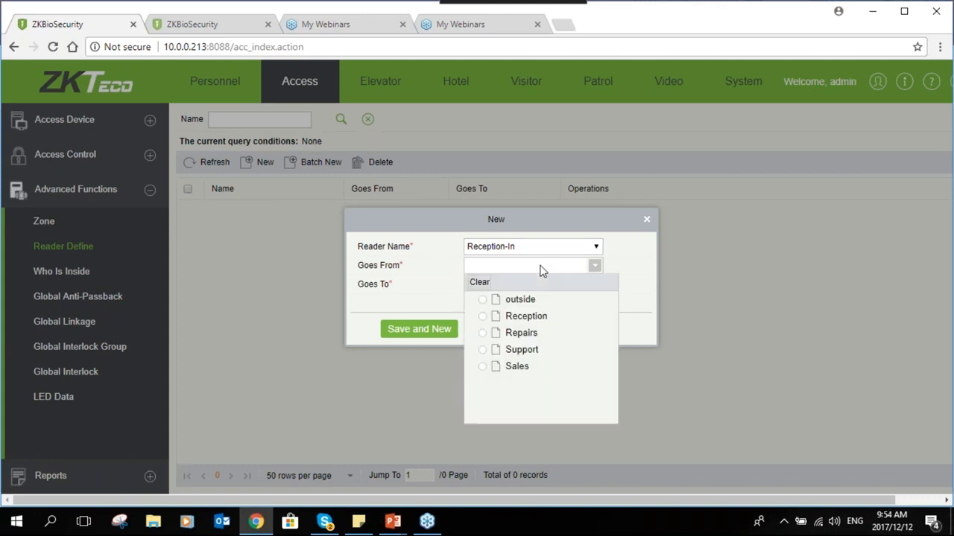
left_click(519, 301)
left_click(526, 290)
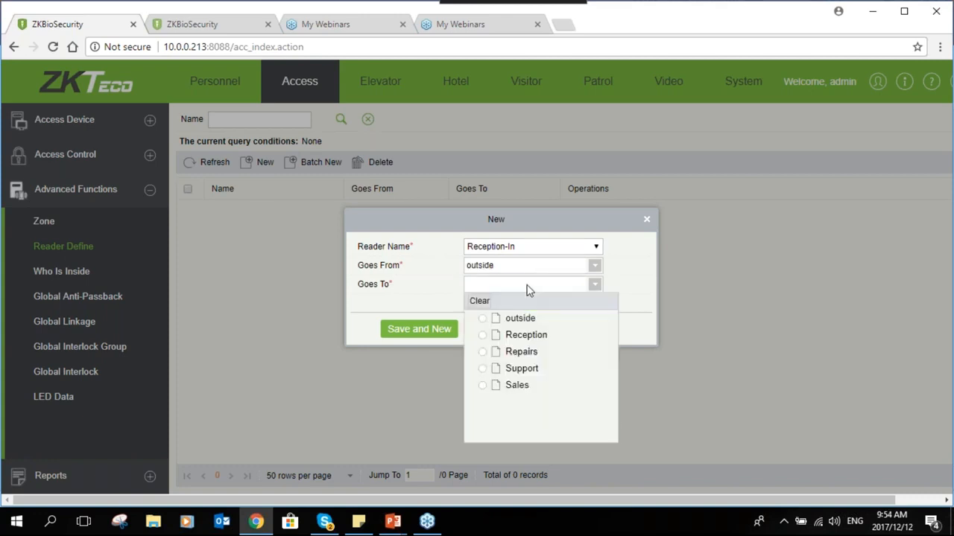
left_click(510, 339)
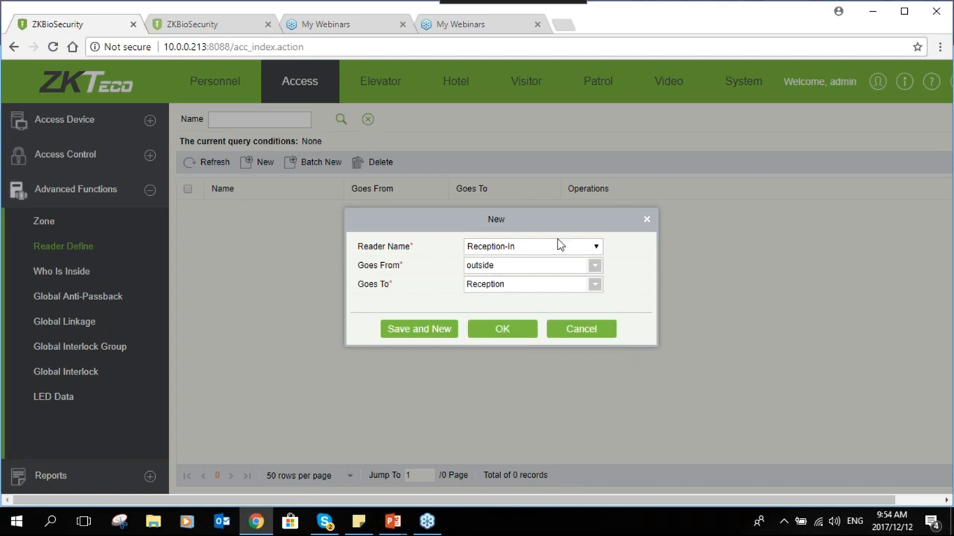
left_click(514, 331)
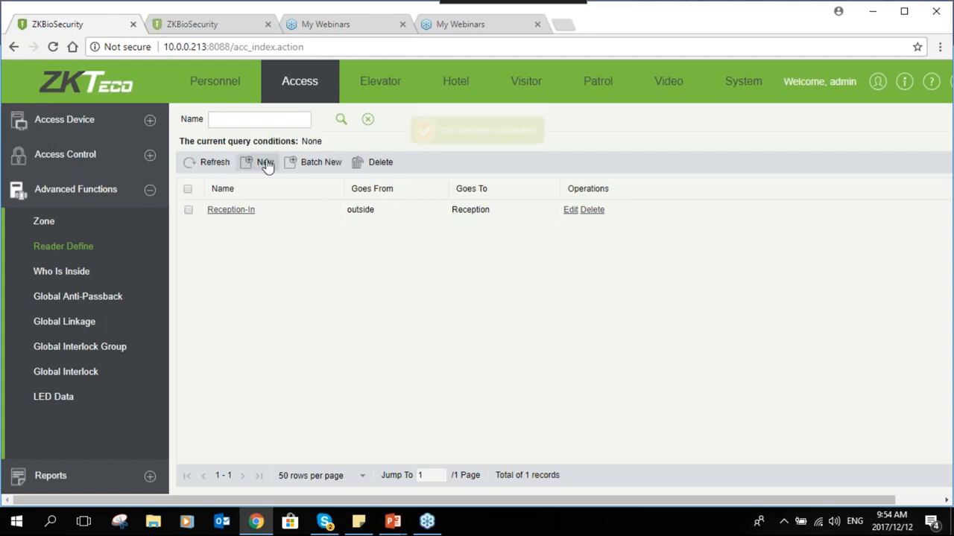
Define reader Recption-Out as going from Reception to outside
left_click(261, 162)
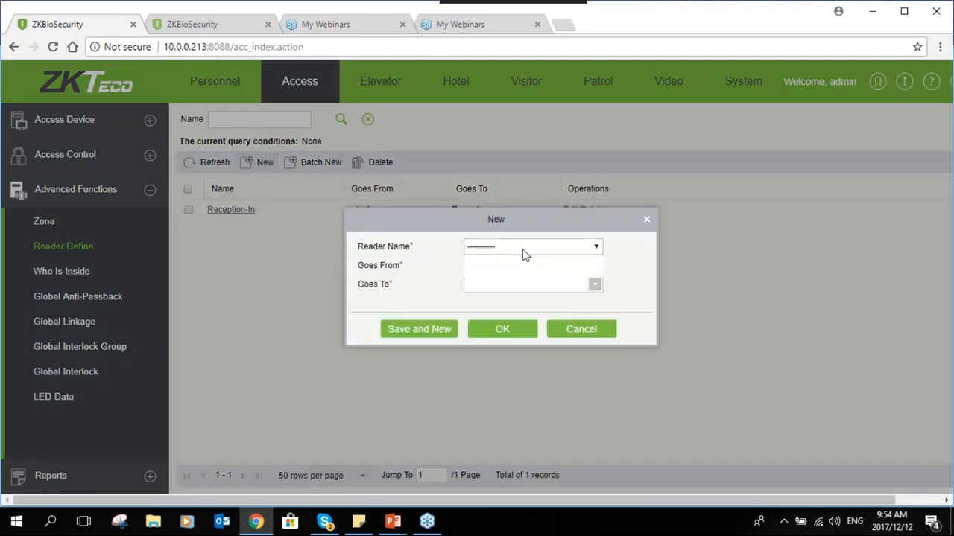
left_click(526, 247)
left_click(513, 272)
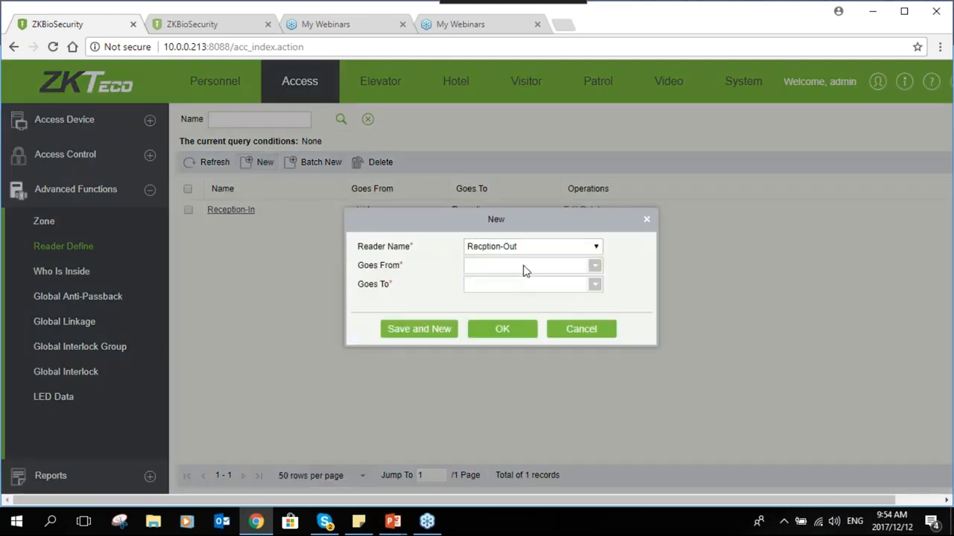
left_click(523, 265)
left_click(522, 318)
left_click(526, 284)
left_click(509, 317)
left_click(511, 332)
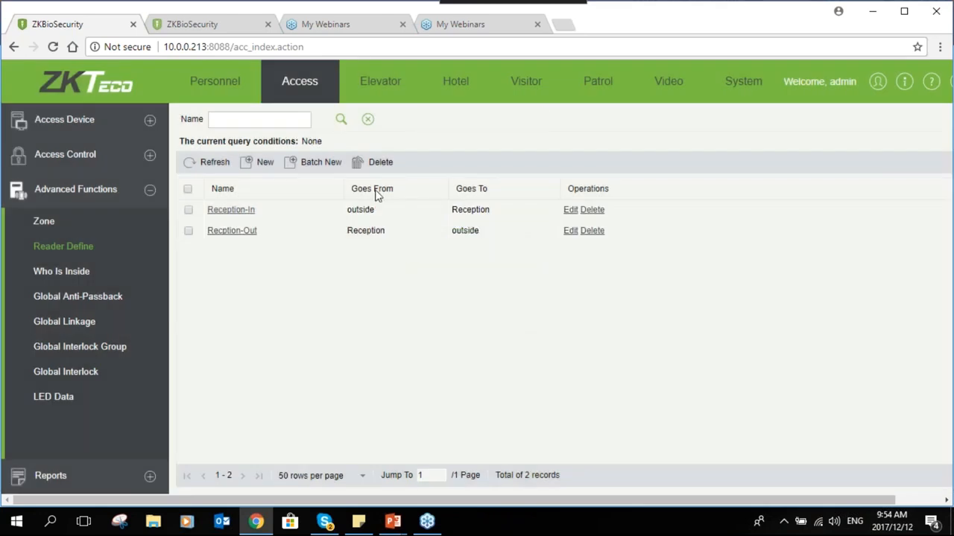
Check who is inside each zone: Reception, Repairs, Support and Sales
left_click(47, 280)
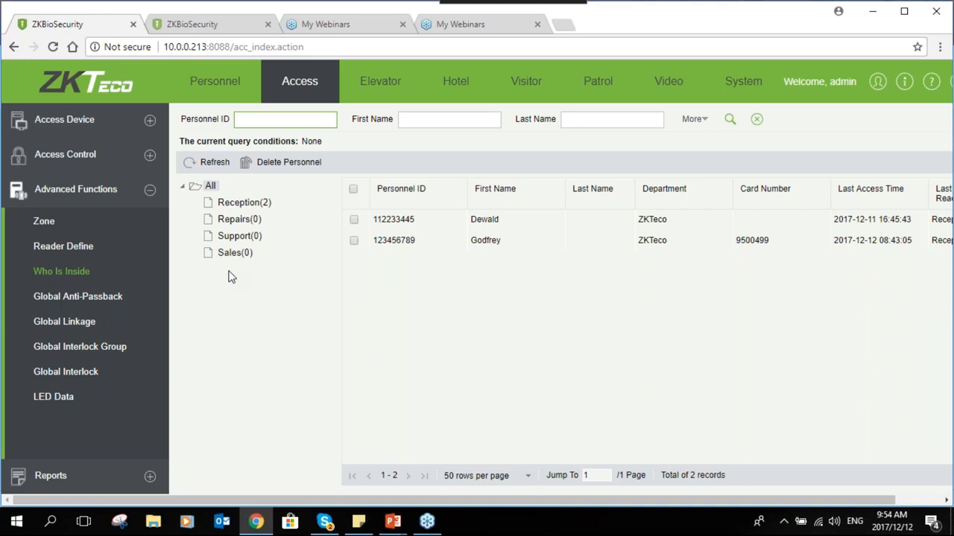
left_click(225, 205)
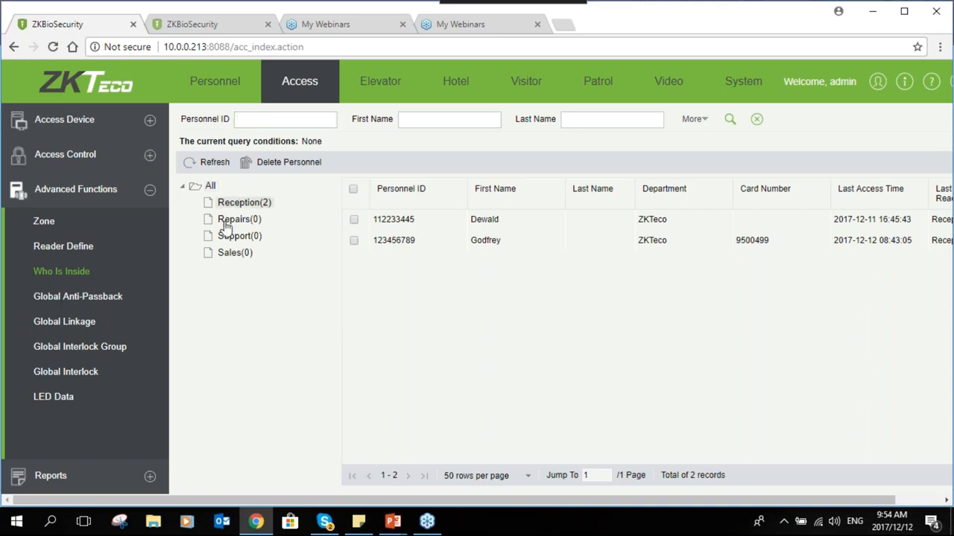
left_click(225, 222)
left_click(224, 237)
left_click(222, 255)
left_click(231, 205)
left_click(229, 222)
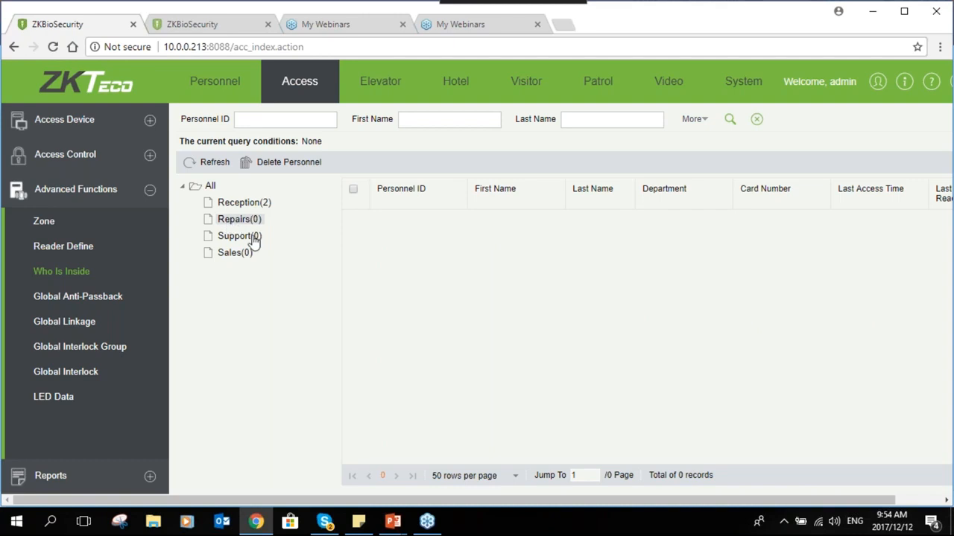
left_click(233, 237)
left_click(235, 255)
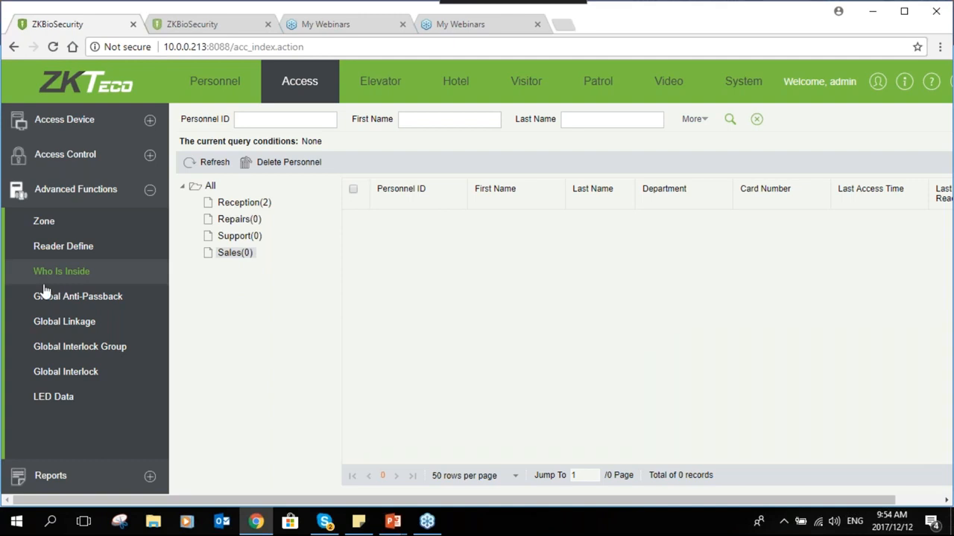
Revisit Reader Define and the who-is-inside view, then show the Global Anti-Passback rules
left_click(53, 245)
left_click(84, 276)
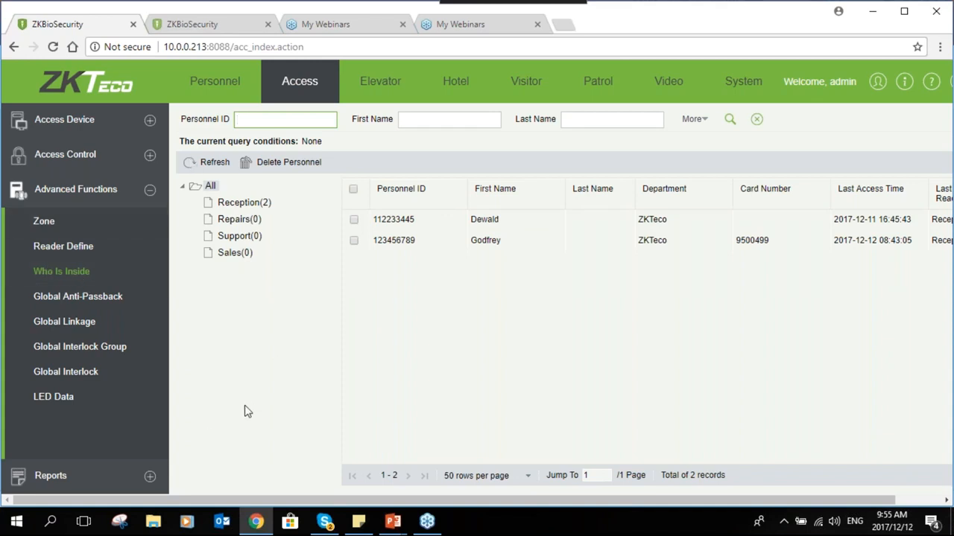
left_click(100, 297)
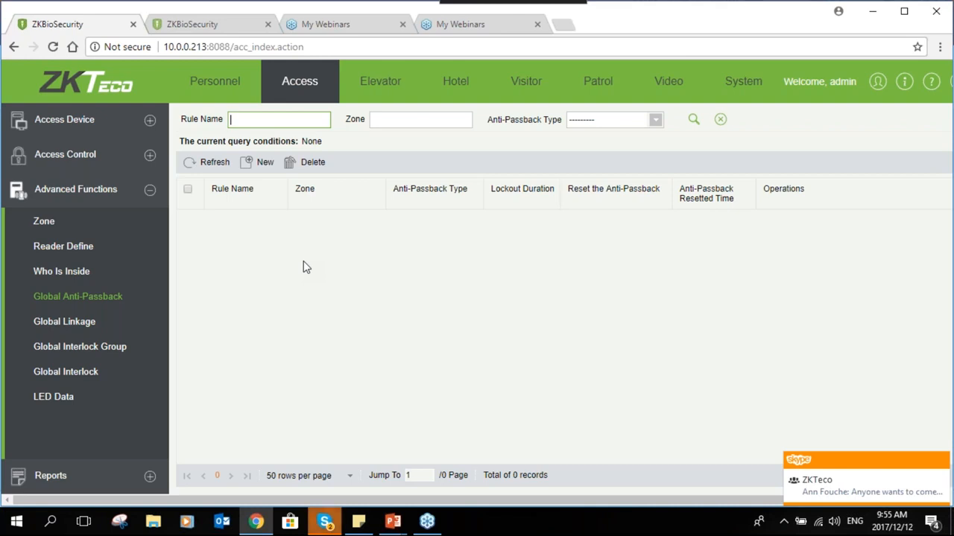
left_click(257, 162)
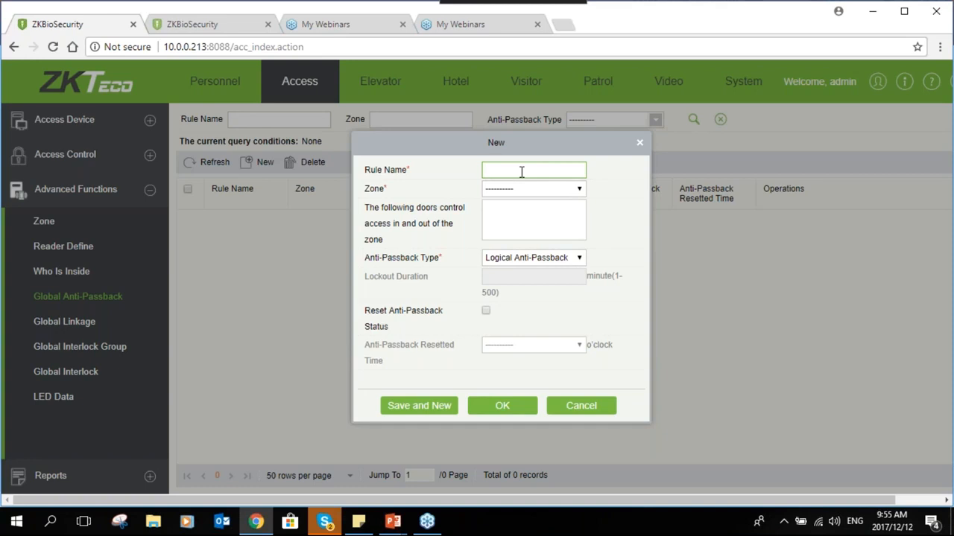
type("GATB")
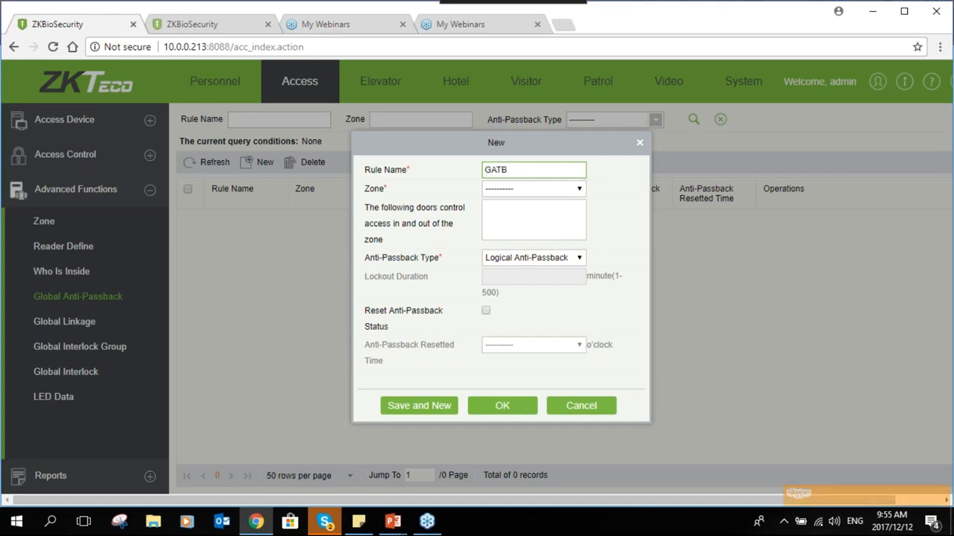
left_click(531, 192)
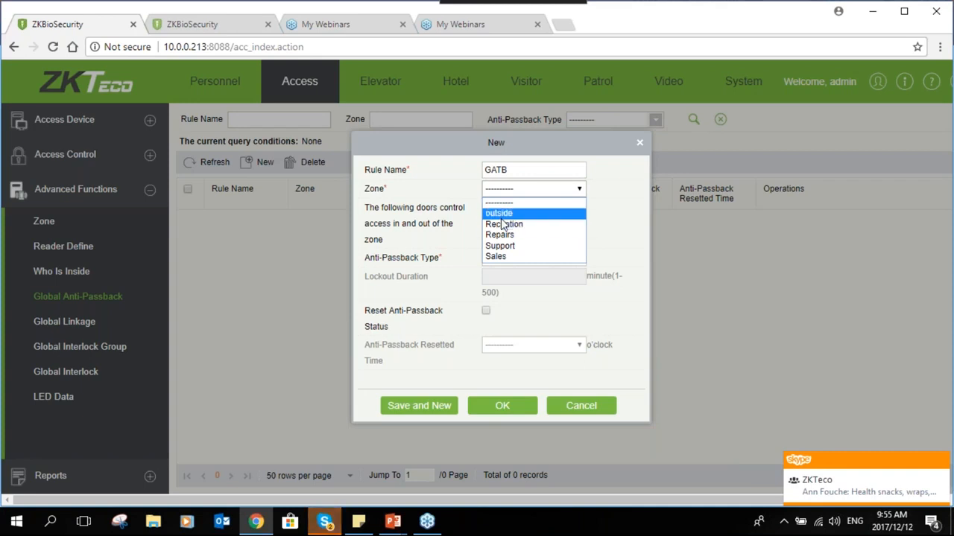
left_click(500, 215)
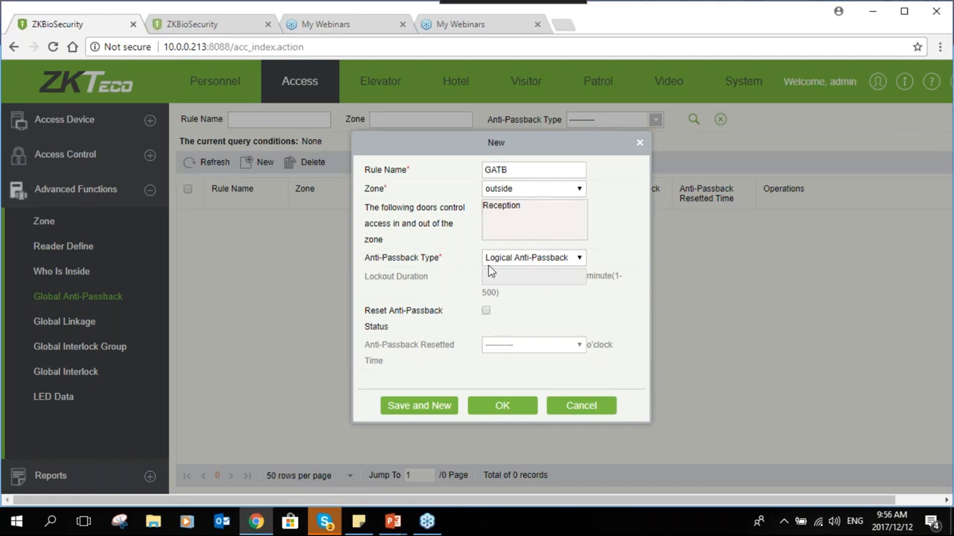
left_click(522, 258)
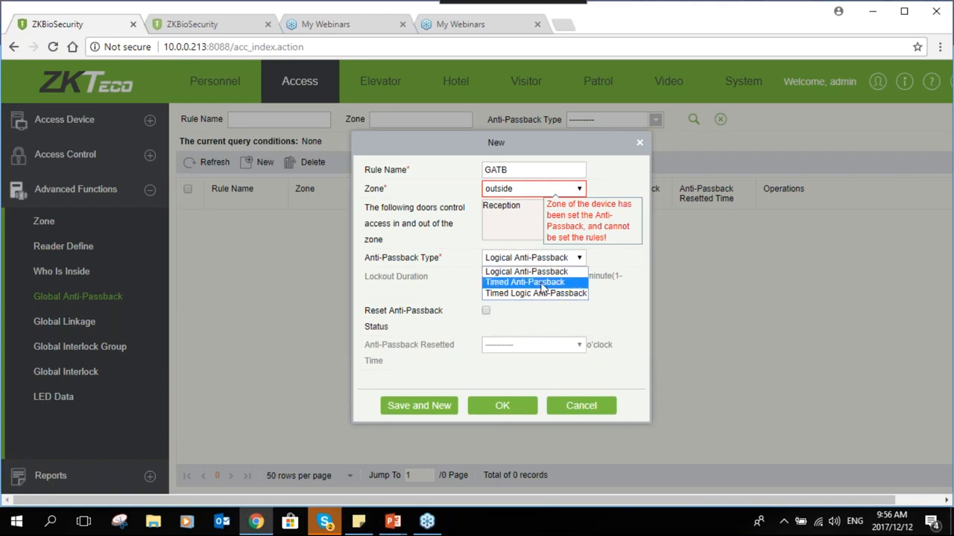
left_click(543, 283)
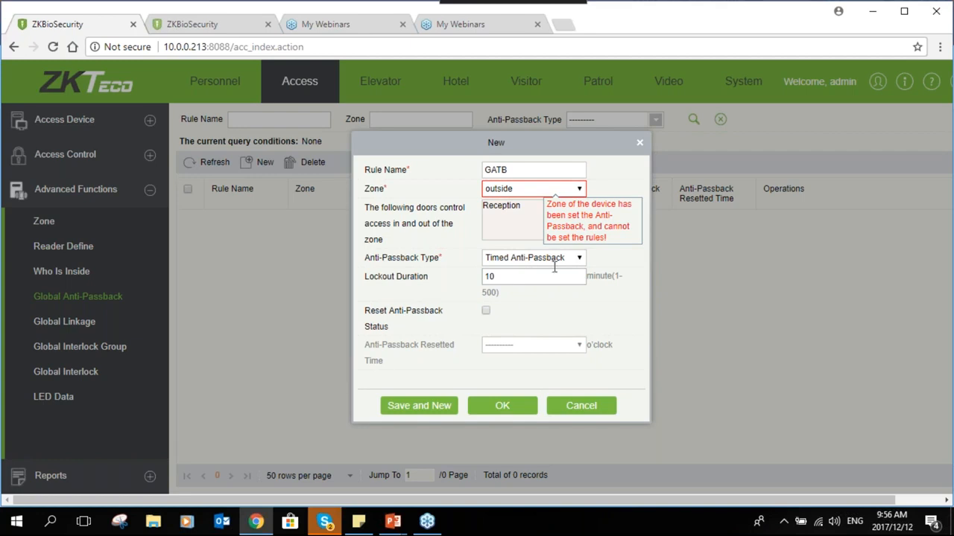
left_click(498, 277)
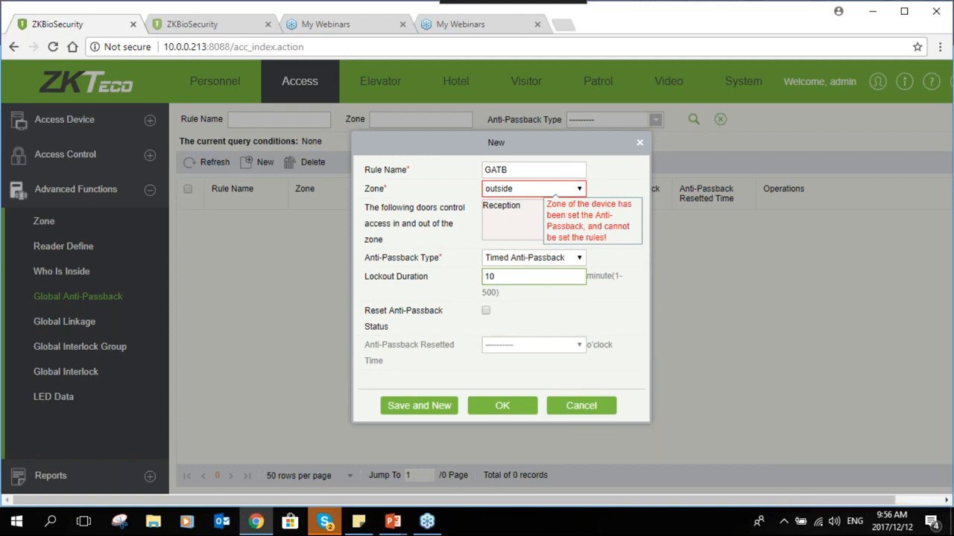
left_click(581, 406)
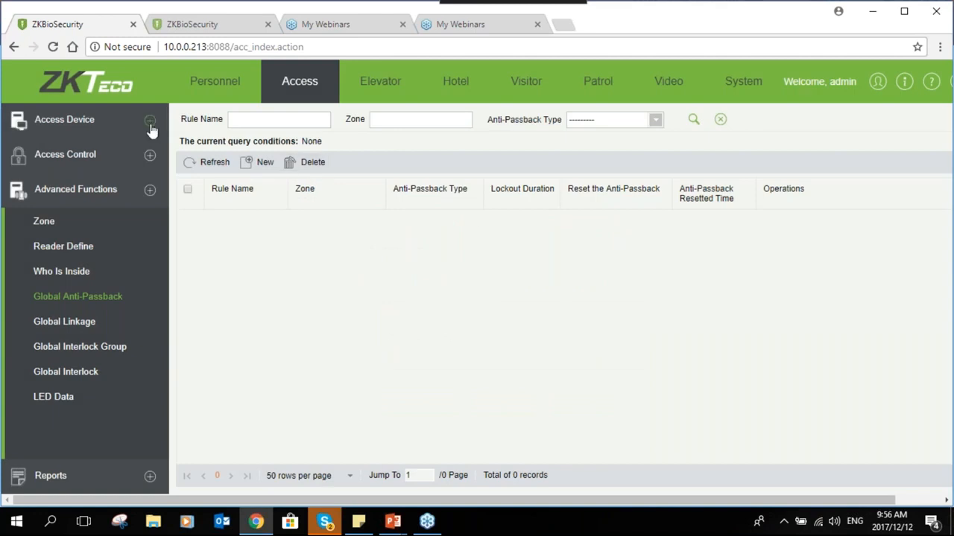
left_click(112, 121)
Select the Reception device and bring up its background verification options
left_click(112, 152)
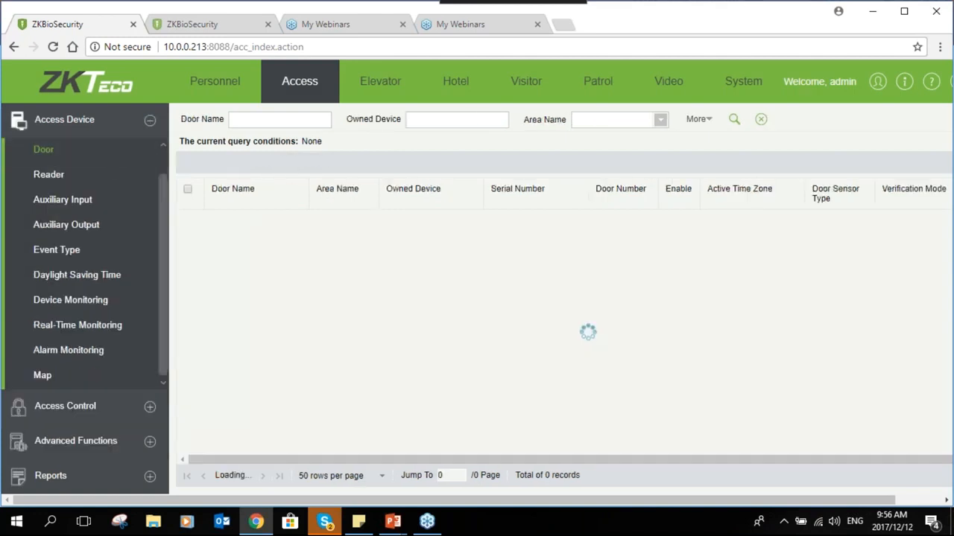
scroll(123, 165, "up", 1)
left_click(123, 162)
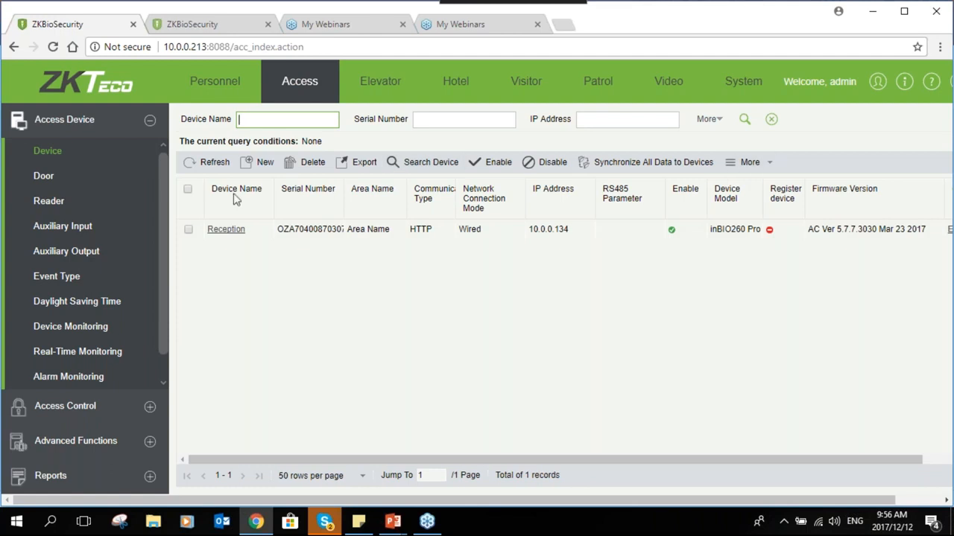
left_click(189, 229)
left_click(769, 164)
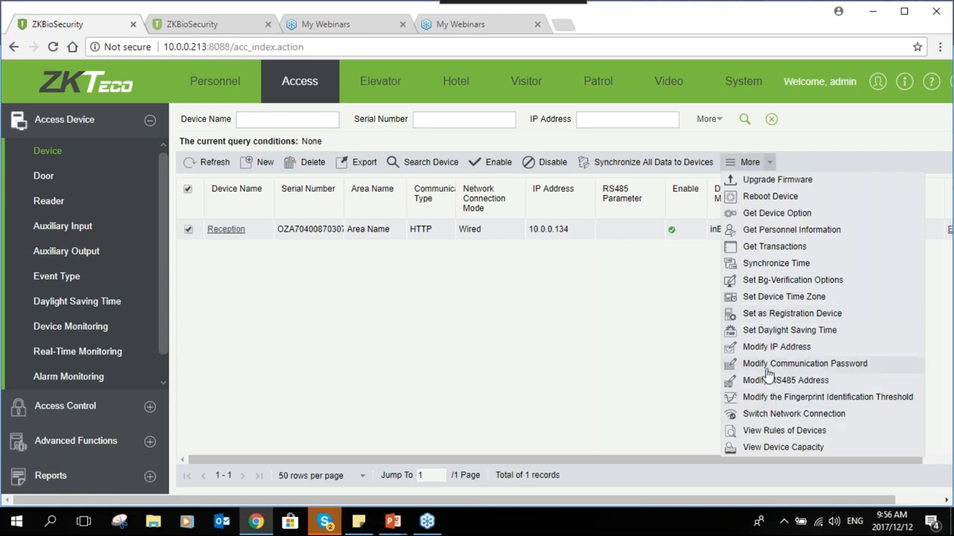
left_click(789, 281)
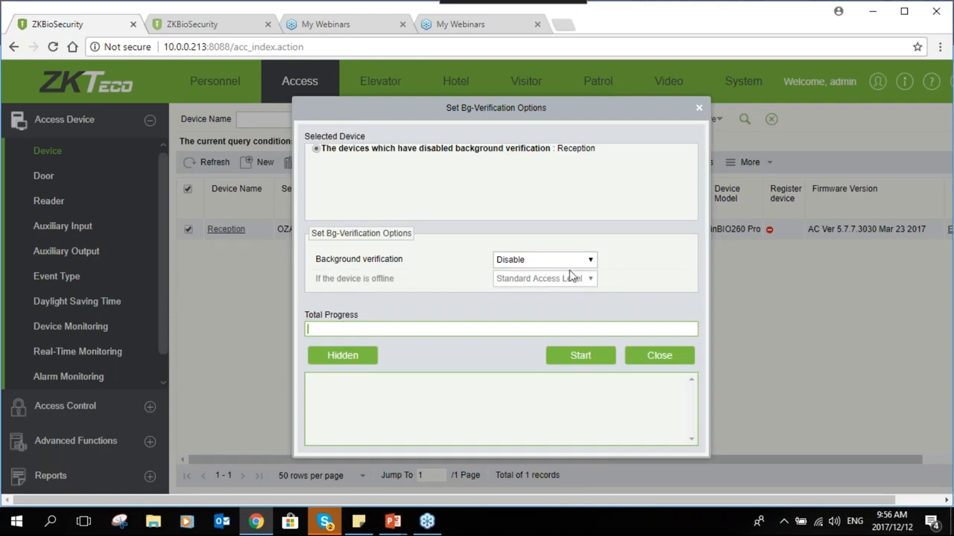
Try enabling background verification twice, dismiss the multi-person conflict warning, and close the dialog
left_click(580, 261)
left_click(548, 284)
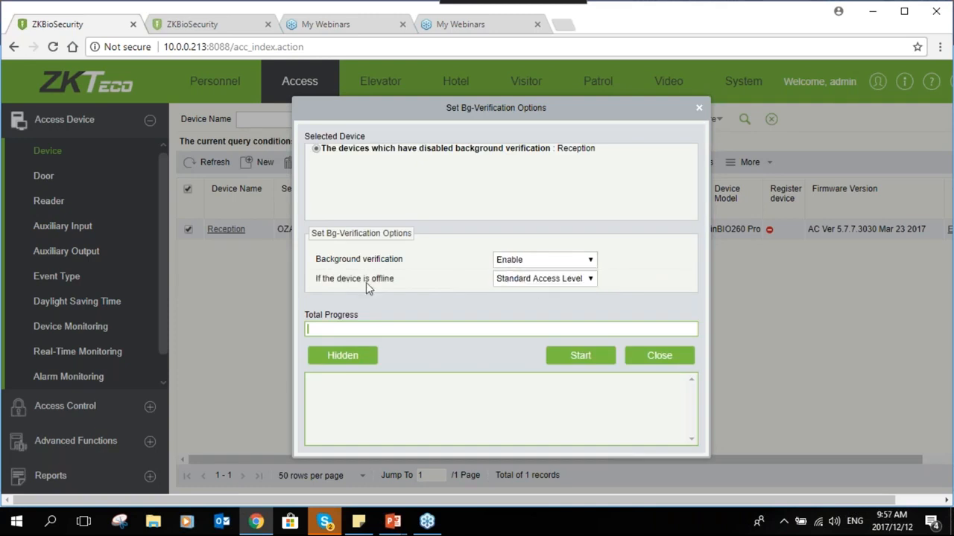
left_click(574, 360)
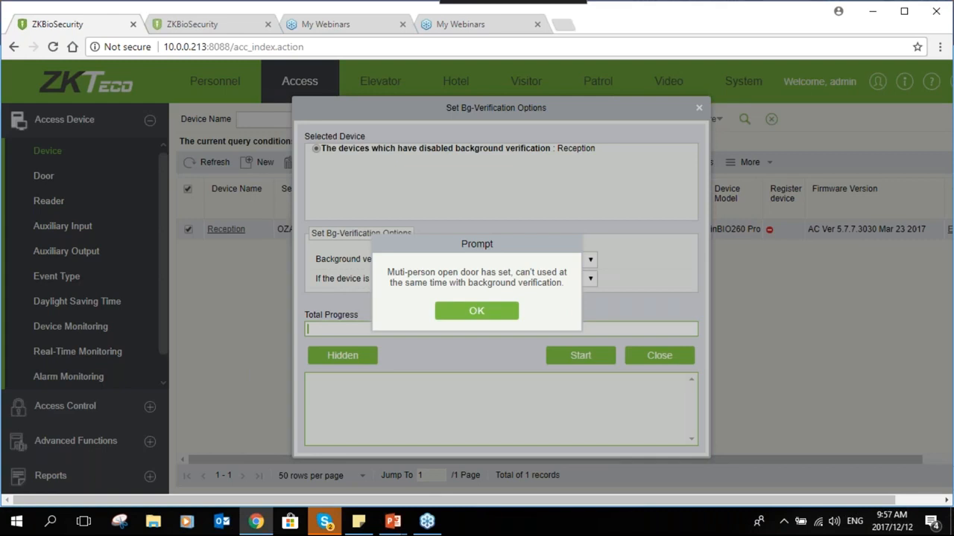
left_click(484, 312)
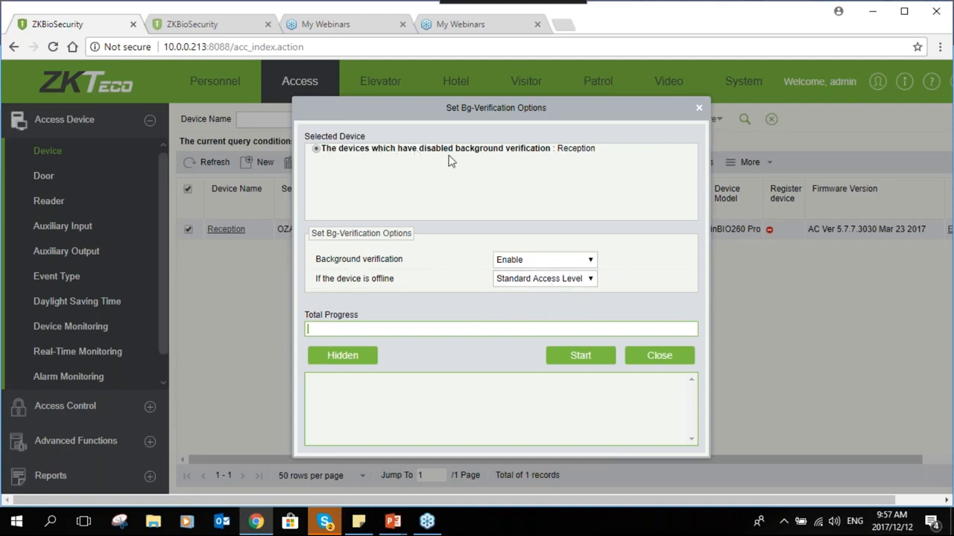
left_click(548, 262)
left_click(533, 275)
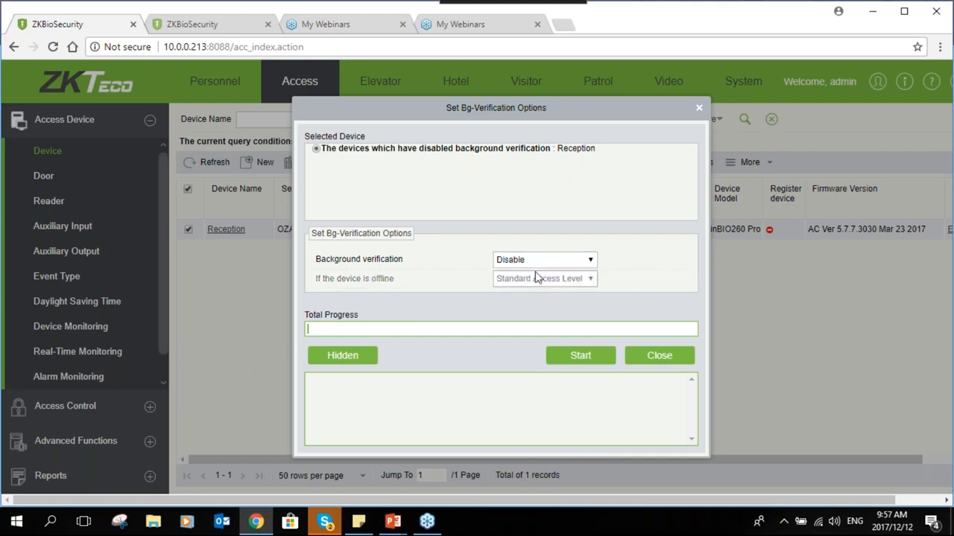
left_click(538, 259)
left_click(532, 285)
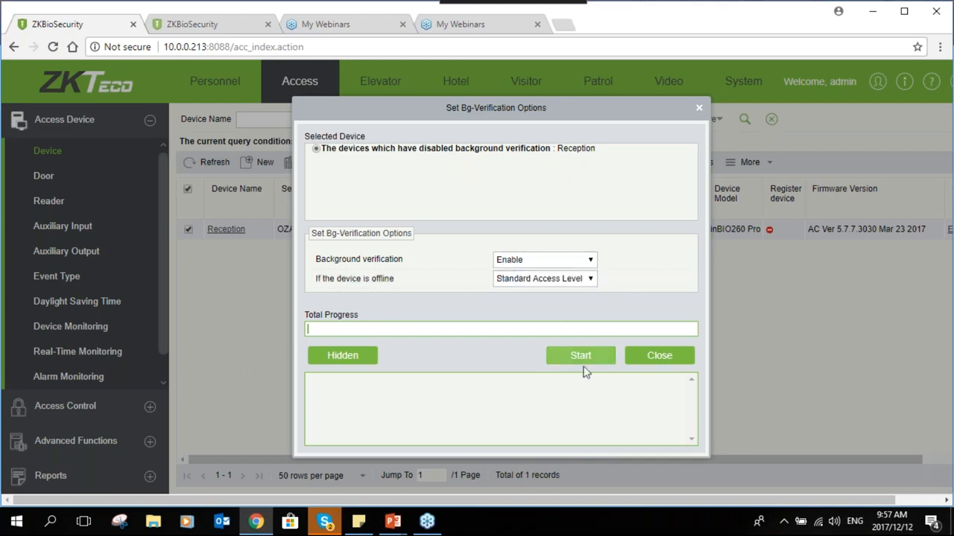
left_click(584, 361)
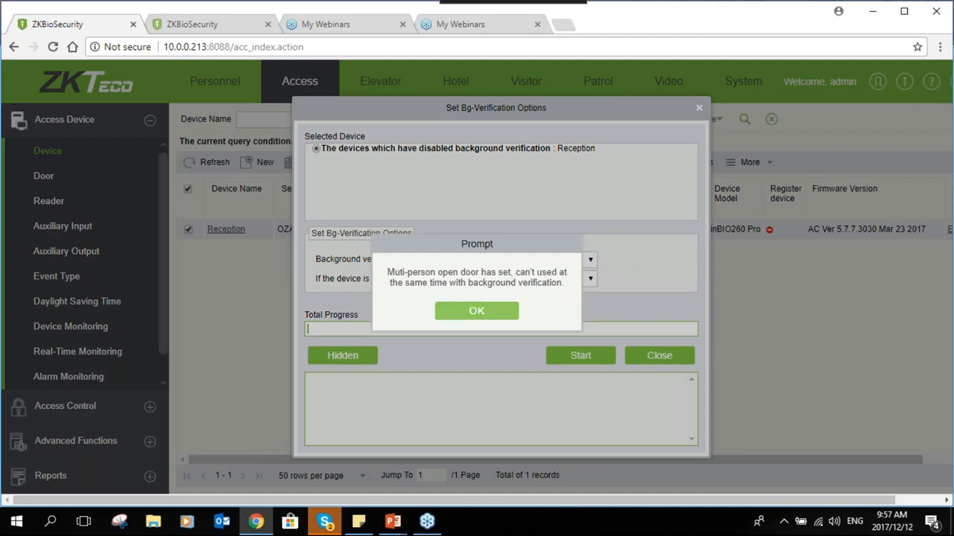
left_click(477, 310)
left_click(649, 360)
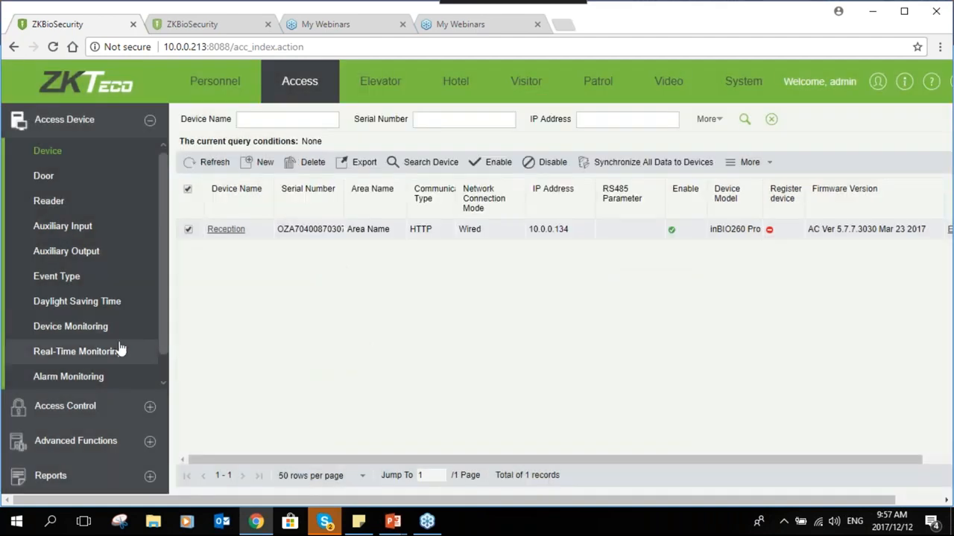
Delete the Multi 1 multi-person opening door combination
left_click(152, 411)
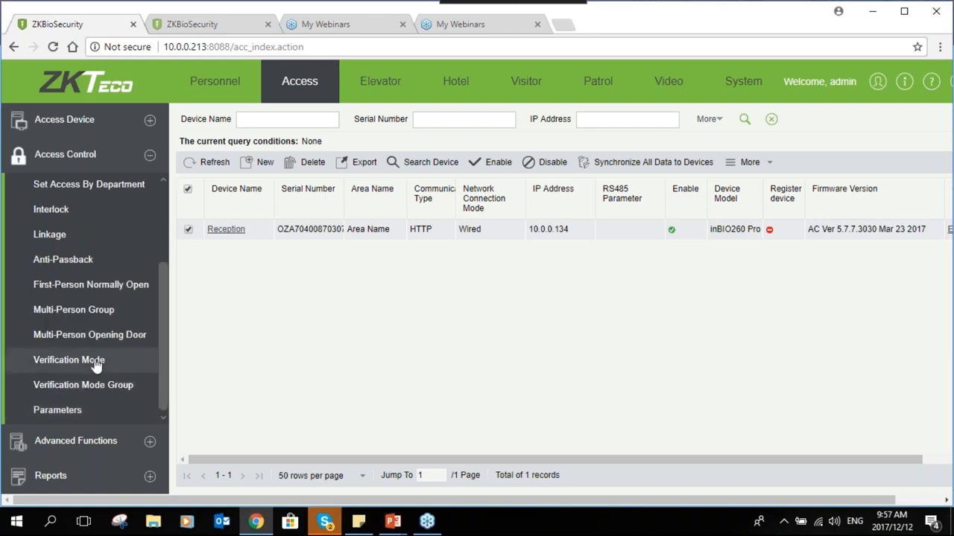
left_click(189, 210)
left_click(297, 169)
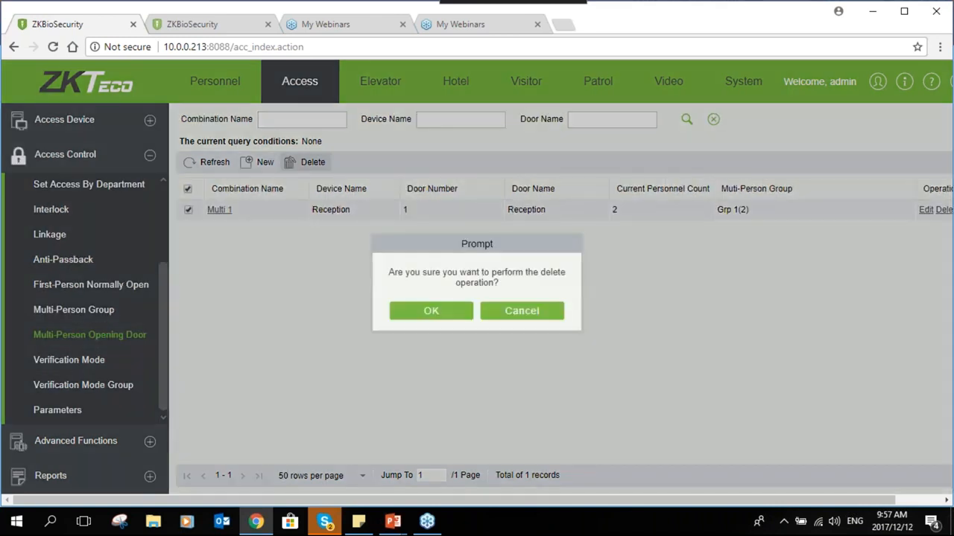
left_click(406, 310)
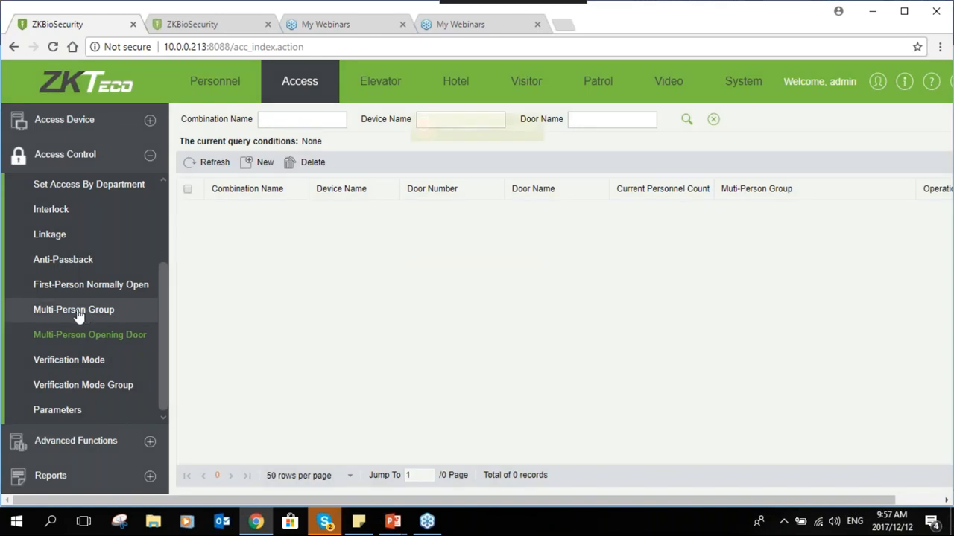
Enable background verification on the Reception device and apply it successfully
left_click(149, 122)
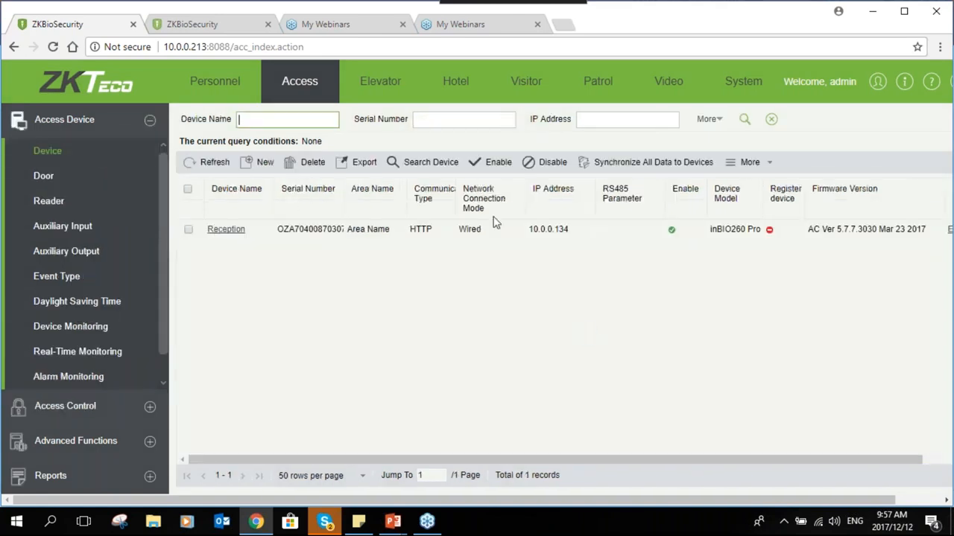
left_click(188, 229)
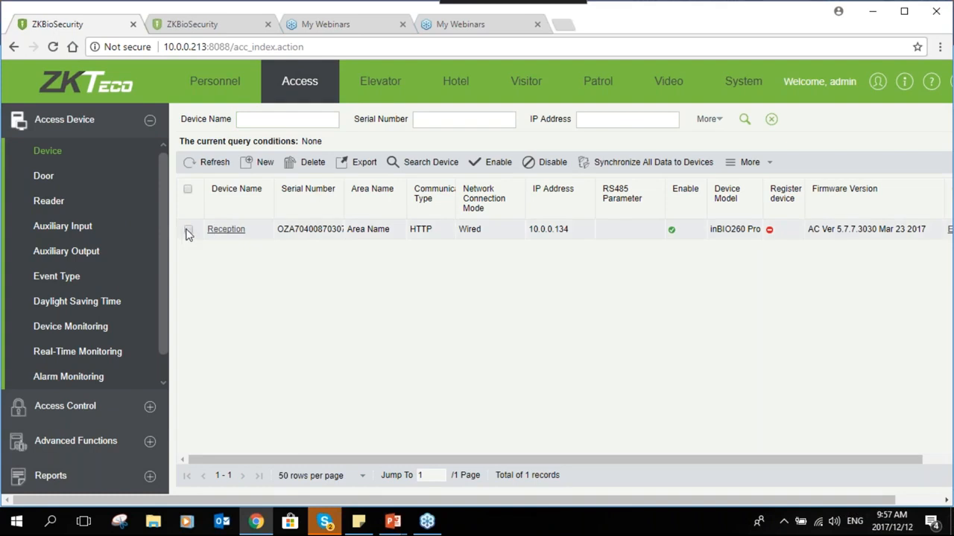
left_click(938, 48)
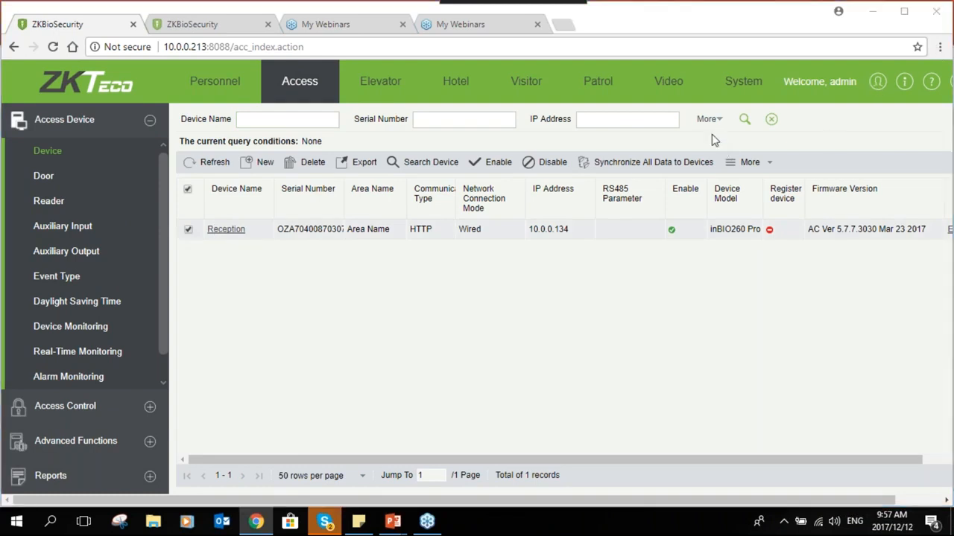
left_click(748, 161)
left_click(748, 162)
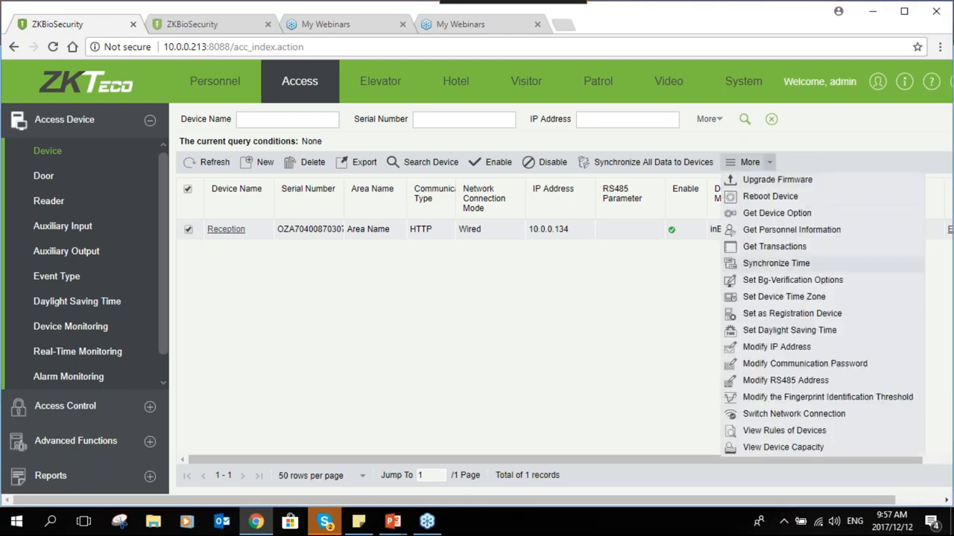
left_click(769, 280)
left_click(547, 263)
left_click(535, 283)
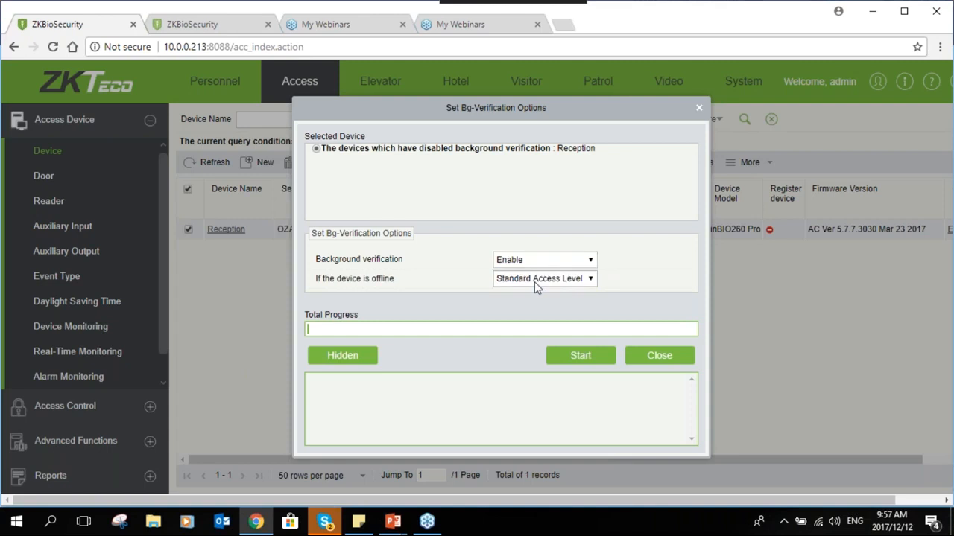
left_click(566, 355)
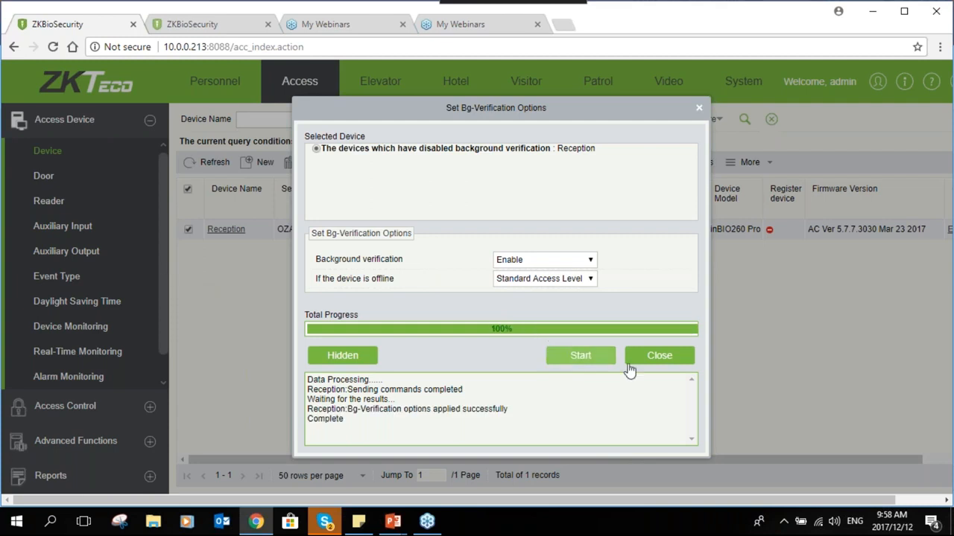
left_click(640, 356)
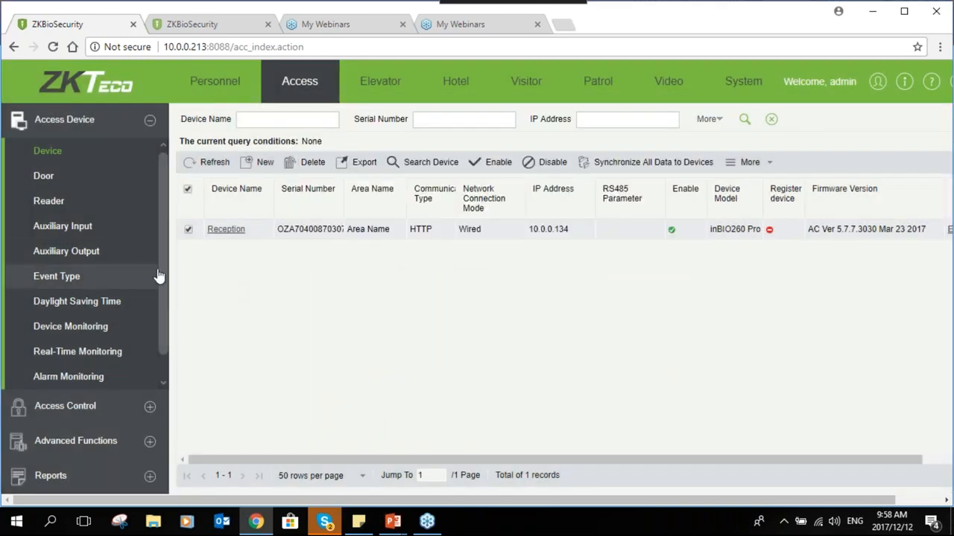
left_click(145, 443)
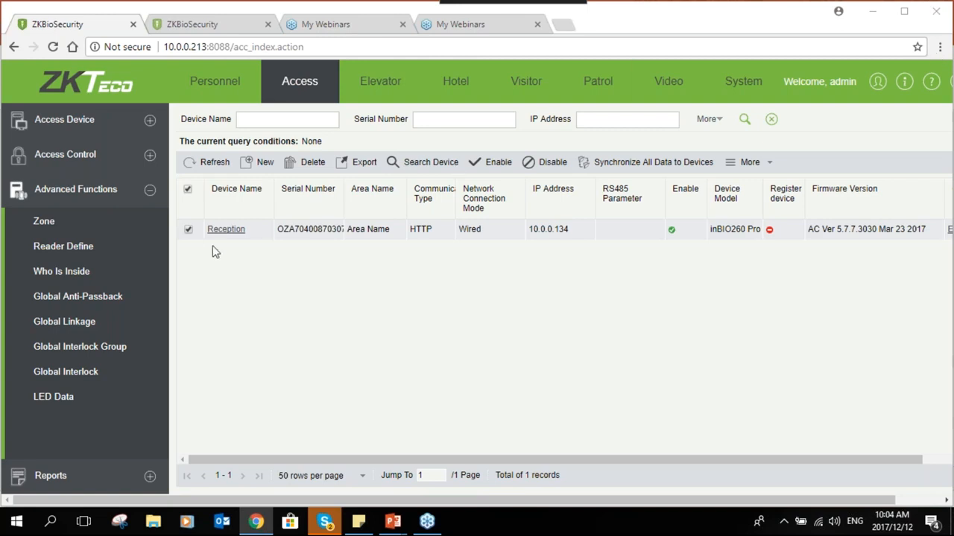
Go to the Global Linkage page and start a blank new linkage
left_click(92, 321)
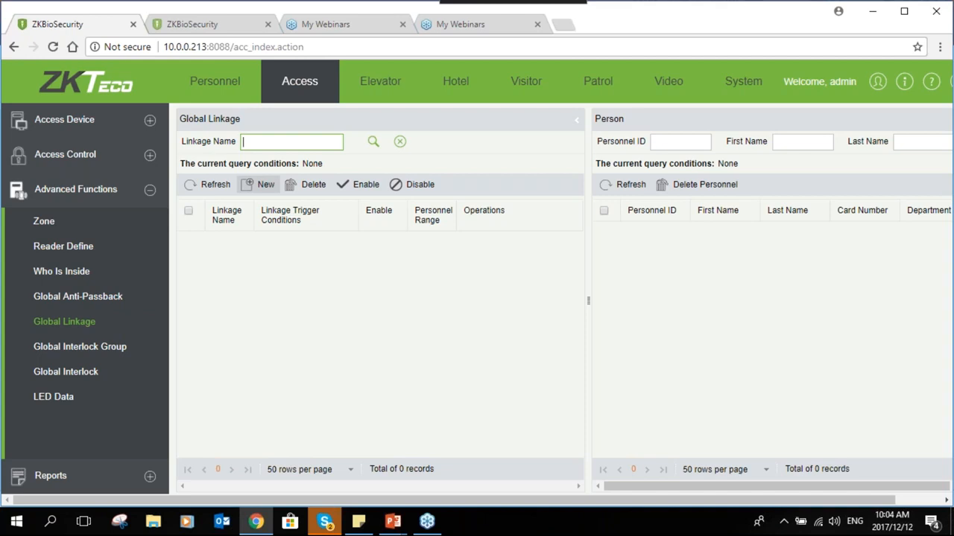
left_click(260, 184)
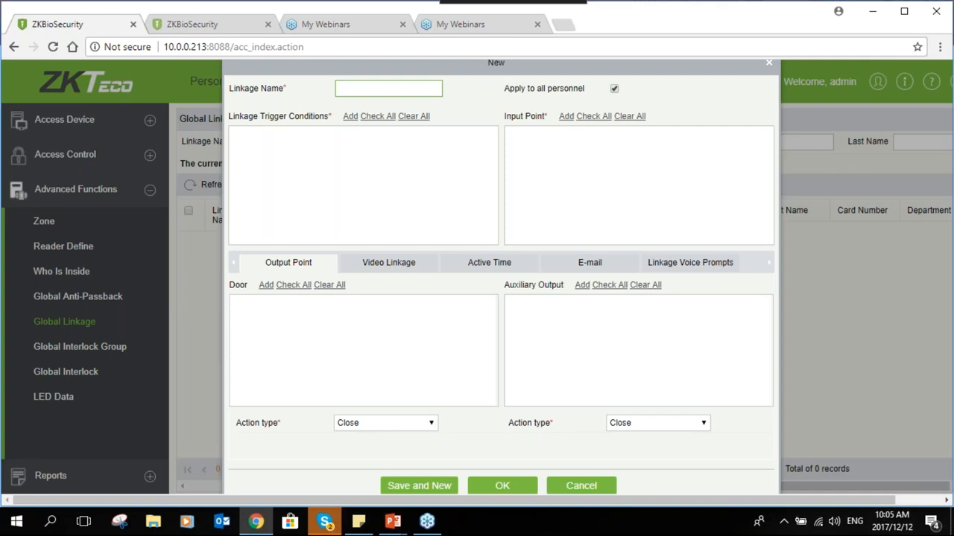
Name the linkage 'Glink' and add Auxiliary Input Shorted as its trigger condition
type("link")
key("BackSpace")
key("BackSpace")
key("BackSpace")
key("BackSpace")
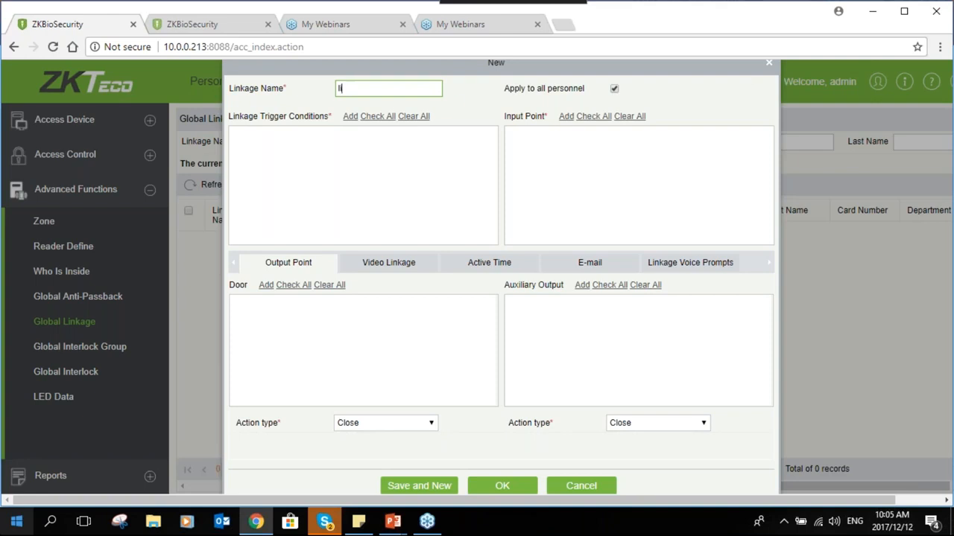
type("Glink")
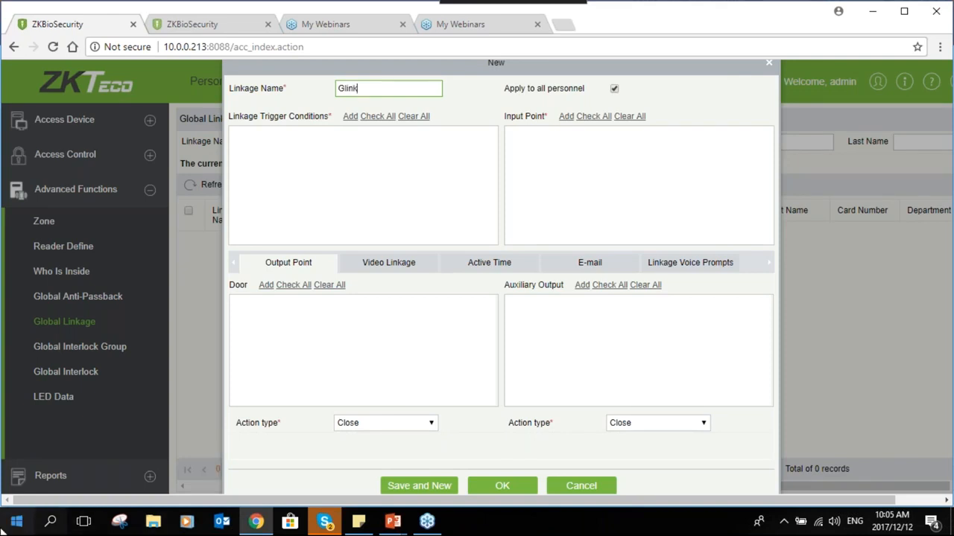
left_click(346, 118)
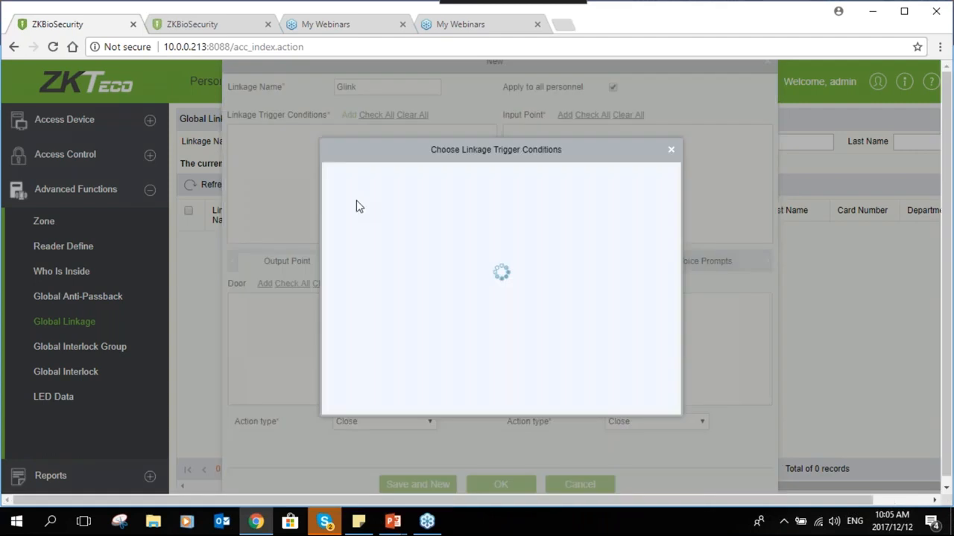
left_click_drag(666, 201, 679, 364)
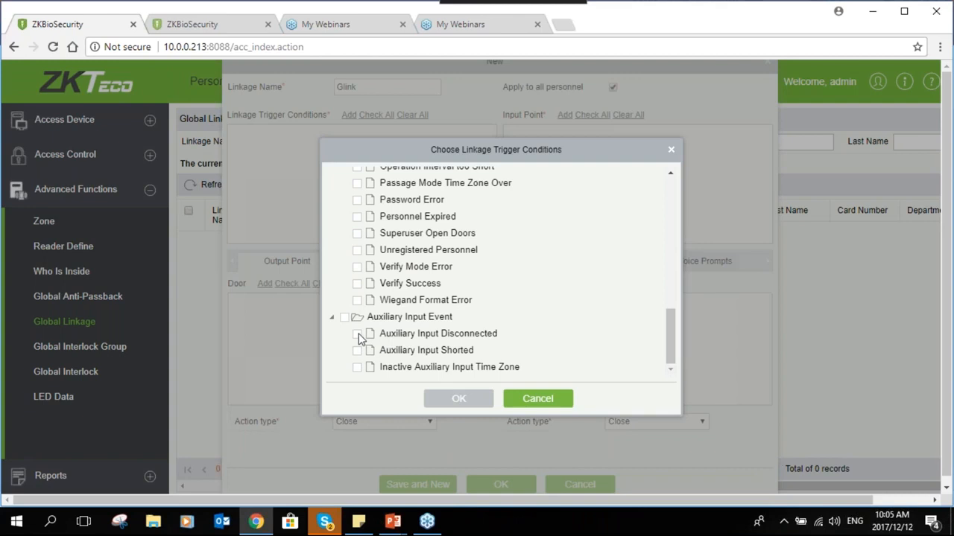
left_click(357, 350)
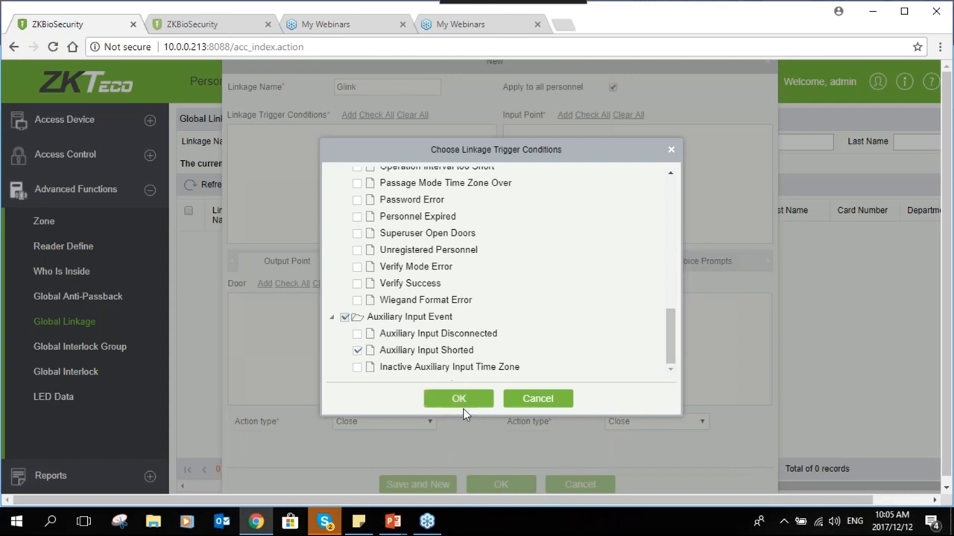
left_click(465, 398)
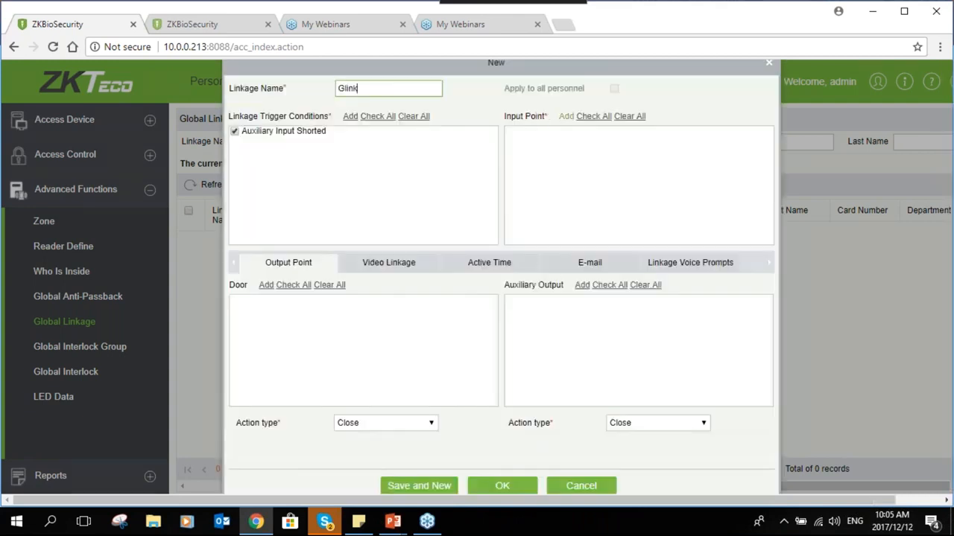
Add Auxiliary Input-1 as the linkage's input point
left_click(565, 116)
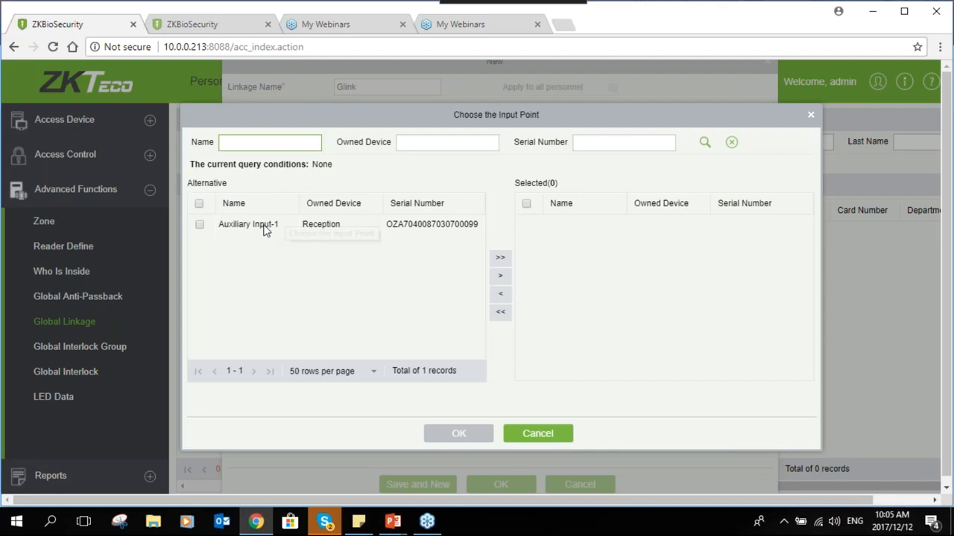
left_click(262, 229)
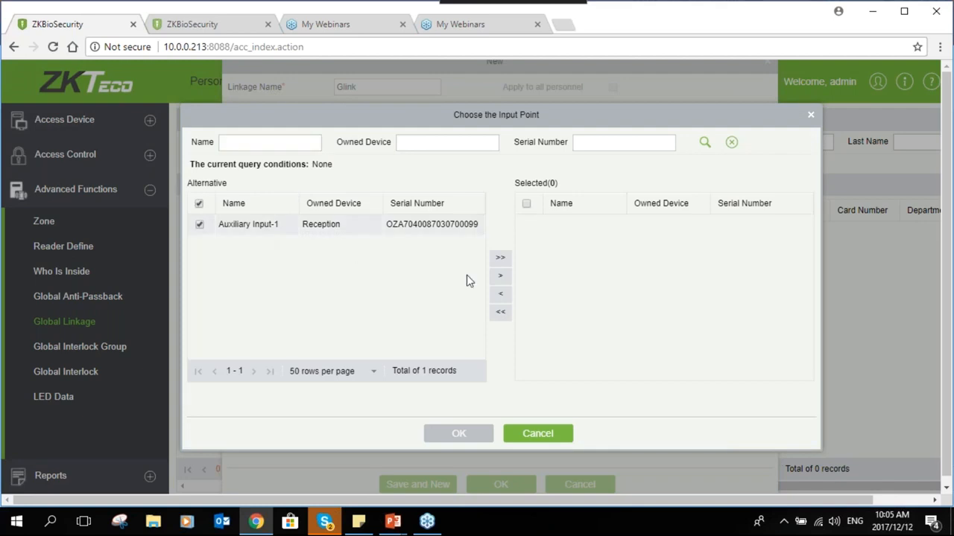
left_click(499, 257)
left_click(480, 435)
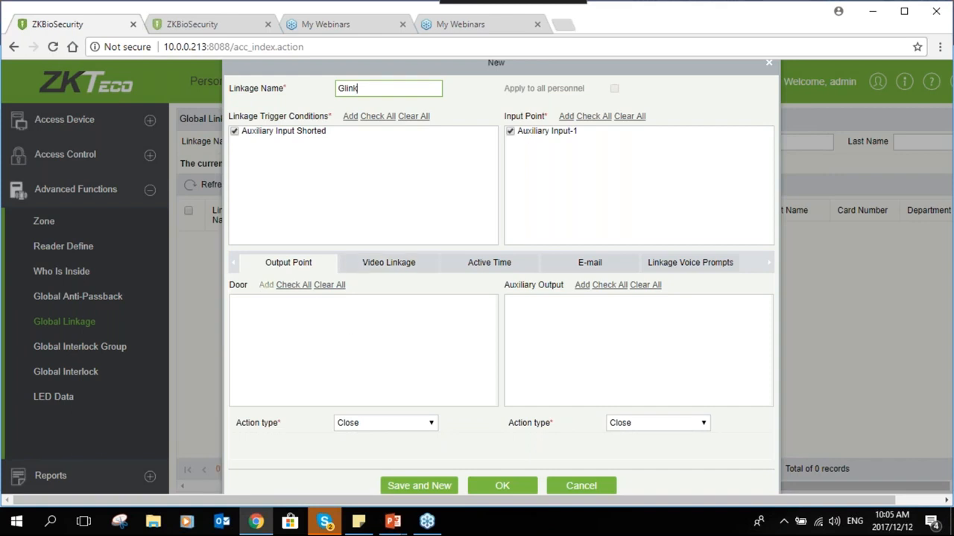
Add the Reception door as an output point
left_click(266, 285)
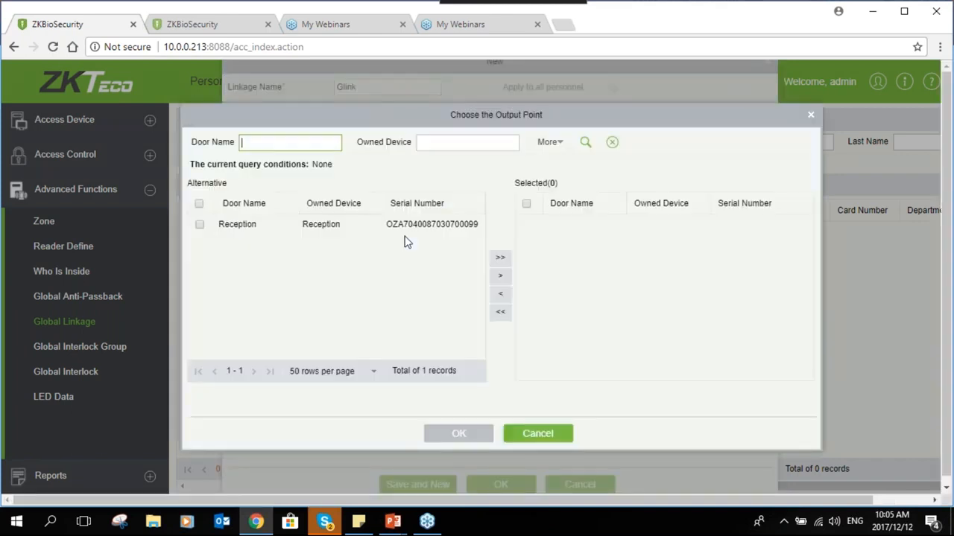
left_click(393, 233)
left_click(500, 258)
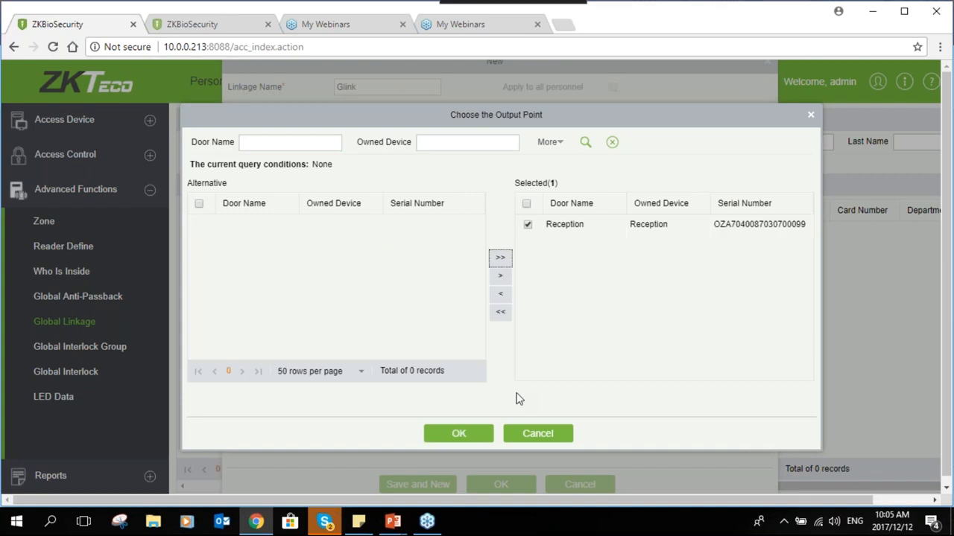
left_click(460, 432)
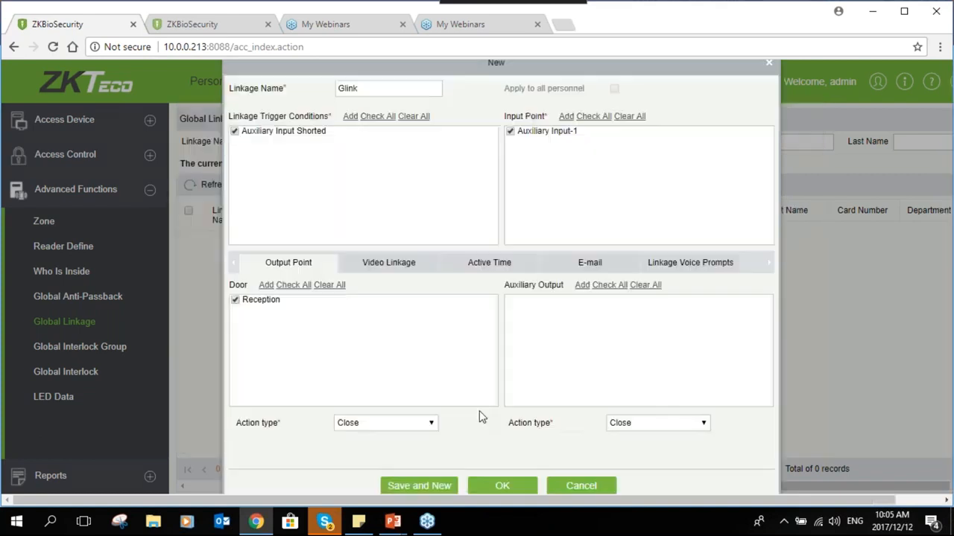
left_click(266, 286)
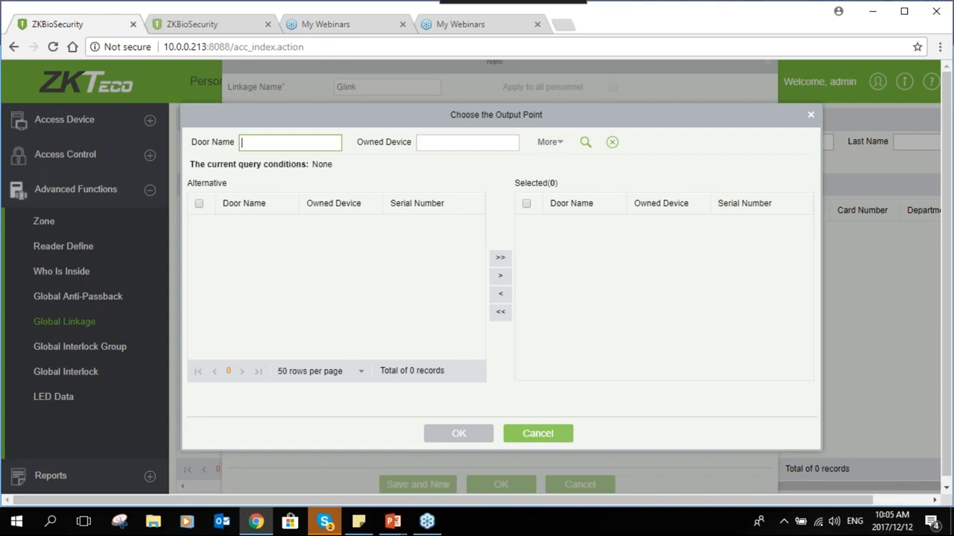
left_click(538, 433)
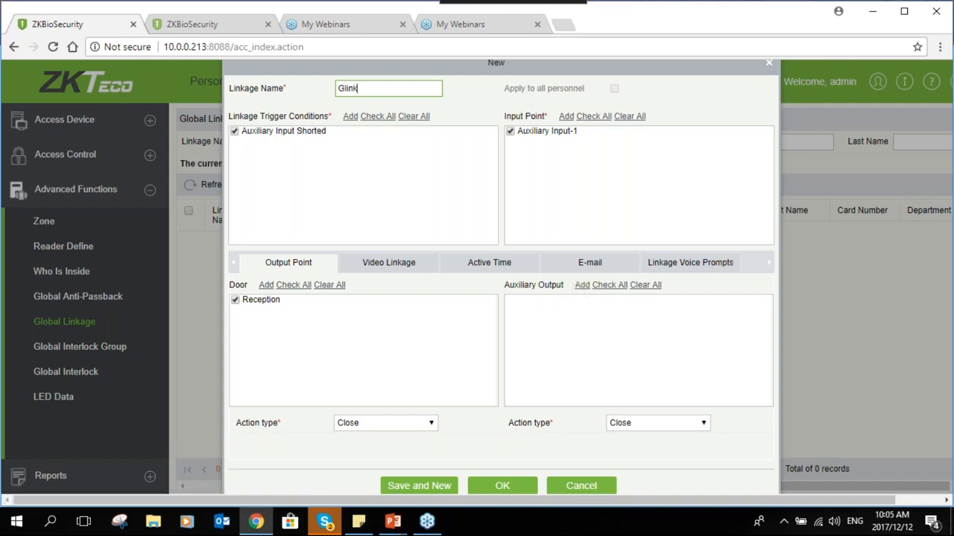
Add Auxiliary Output-1 as the linkage's auxiliary output
left_click(582, 285)
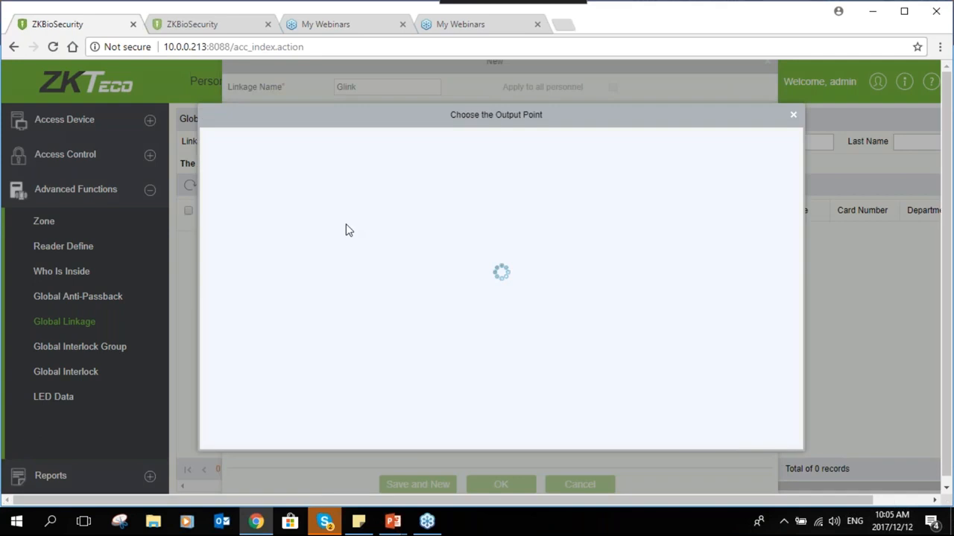
left_click(499, 257)
left_click(458, 434)
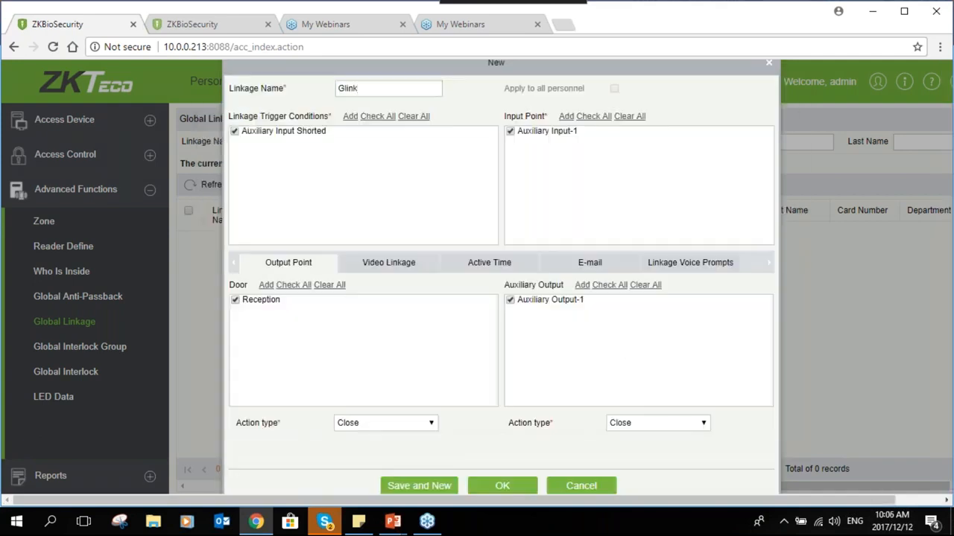
Set the Reception door's action type to Normally Open in the Glink linkage
left_click(376, 425)
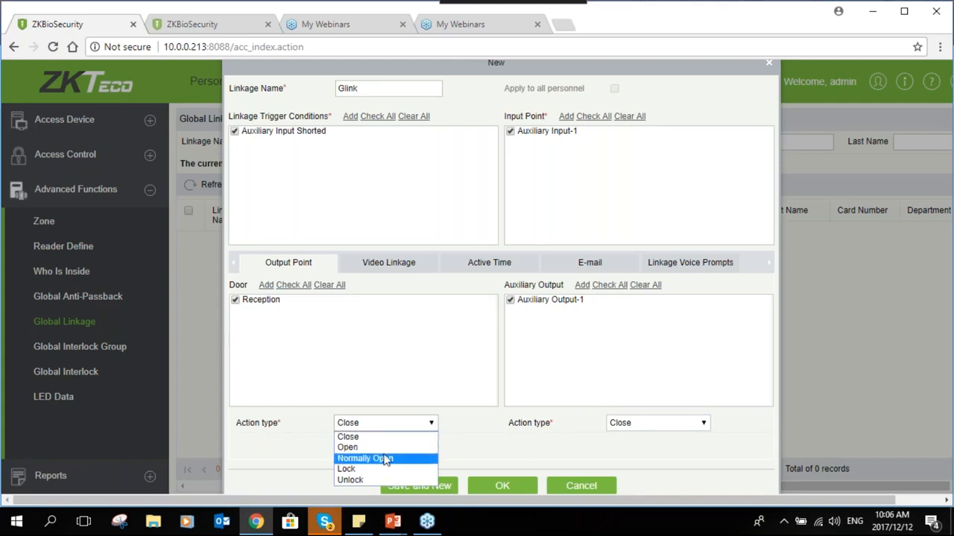
left_click(383, 449)
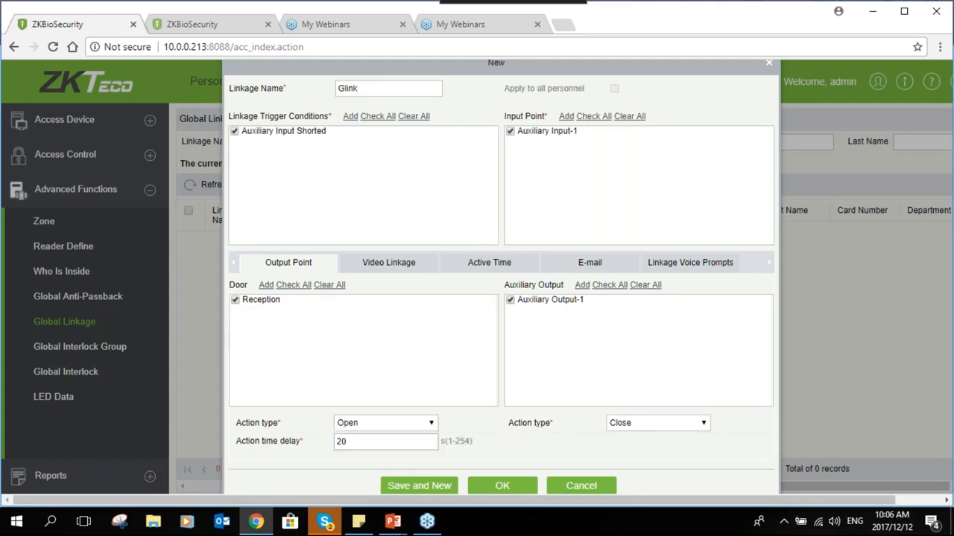
left_click(386, 428)
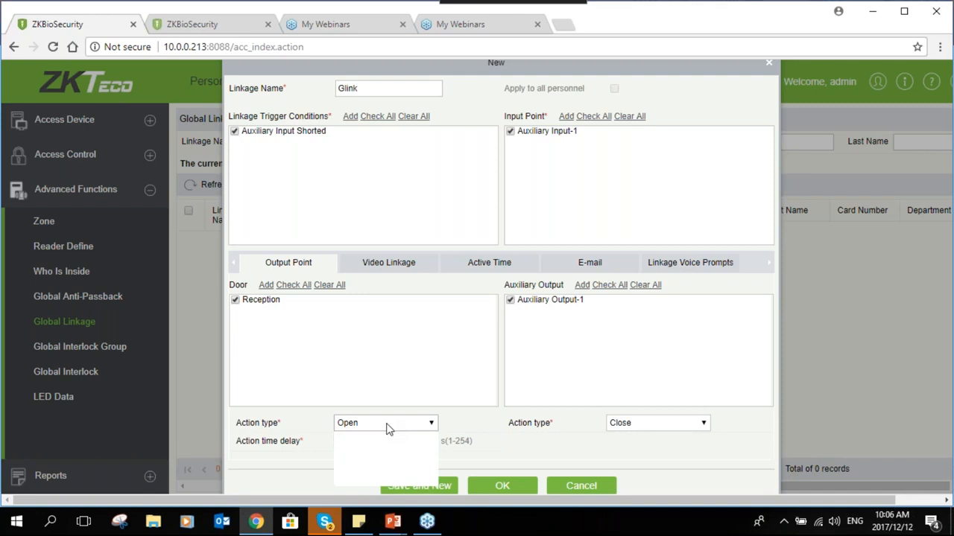
left_click(387, 425)
left_click(386, 427)
left_click(385, 428)
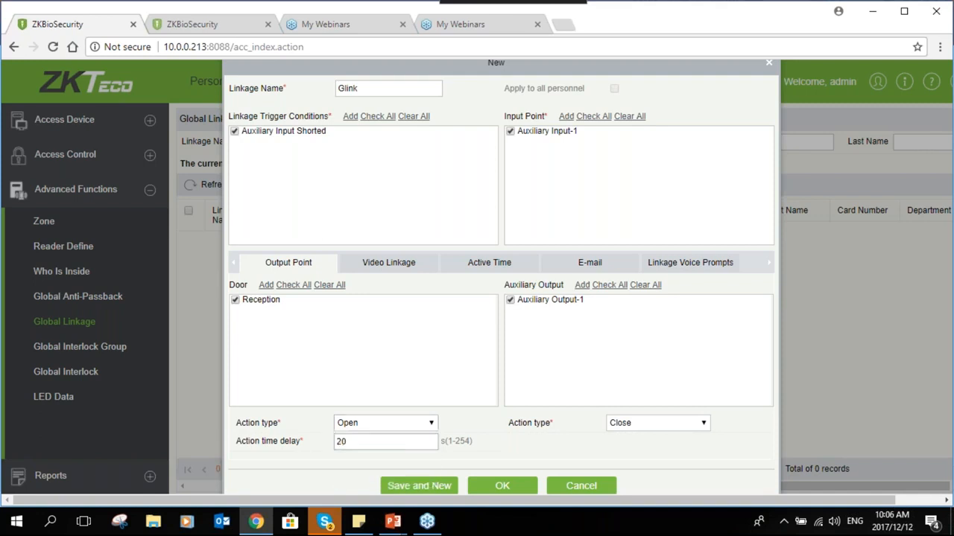
left_click(382, 442)
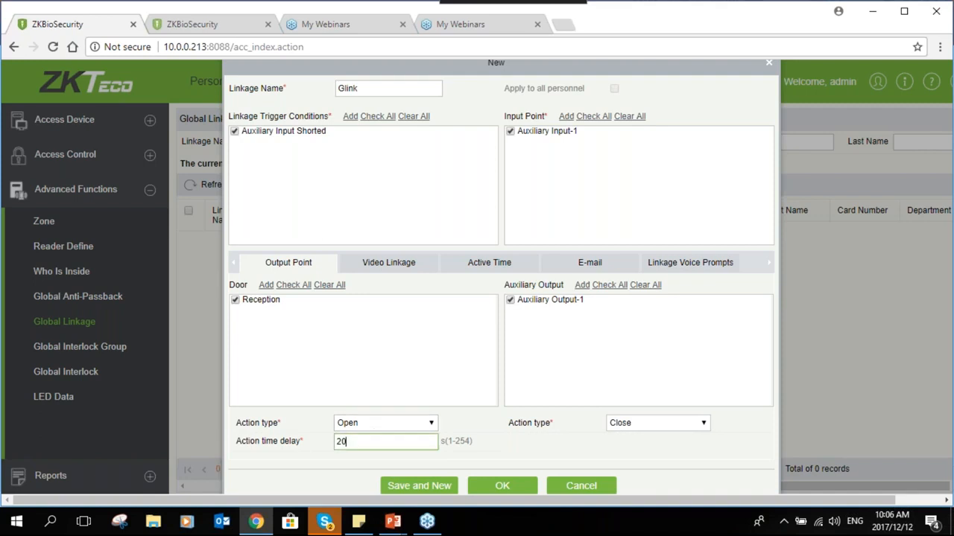
left_click(396, 423)
left_click(374, 455)
left_click(399, 423)
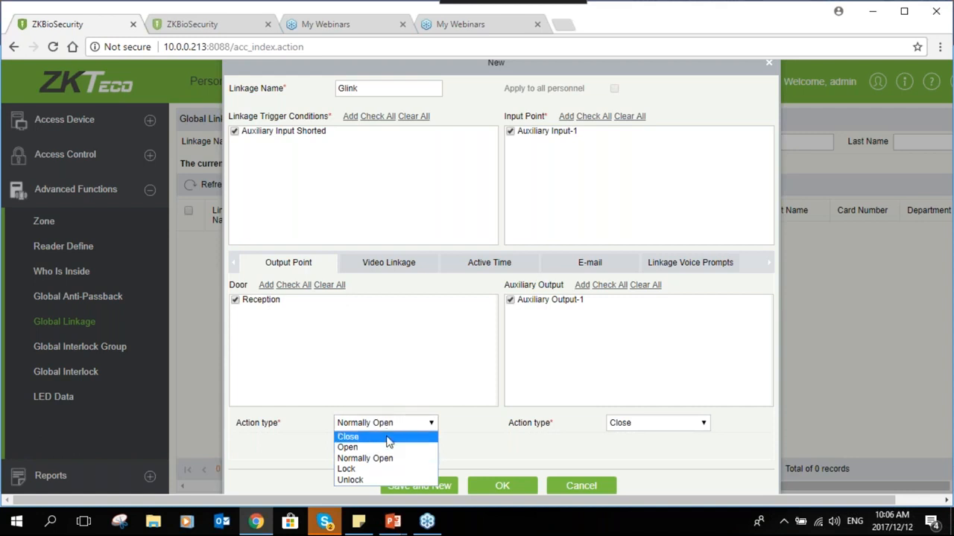
Set the Auxiliary Output-1 action type to Normally Open
left_click(386, 459)
left_click(634, 423)
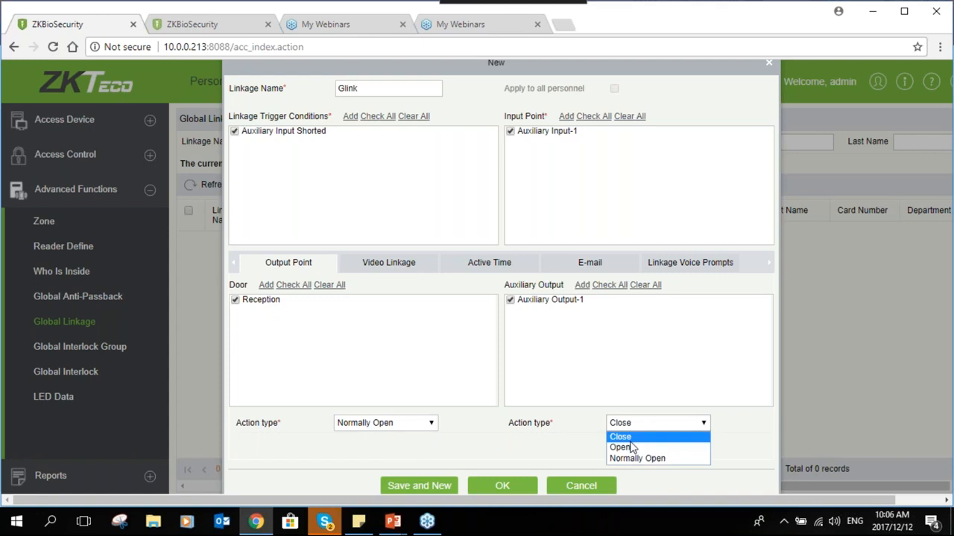
left_click(628, 459)
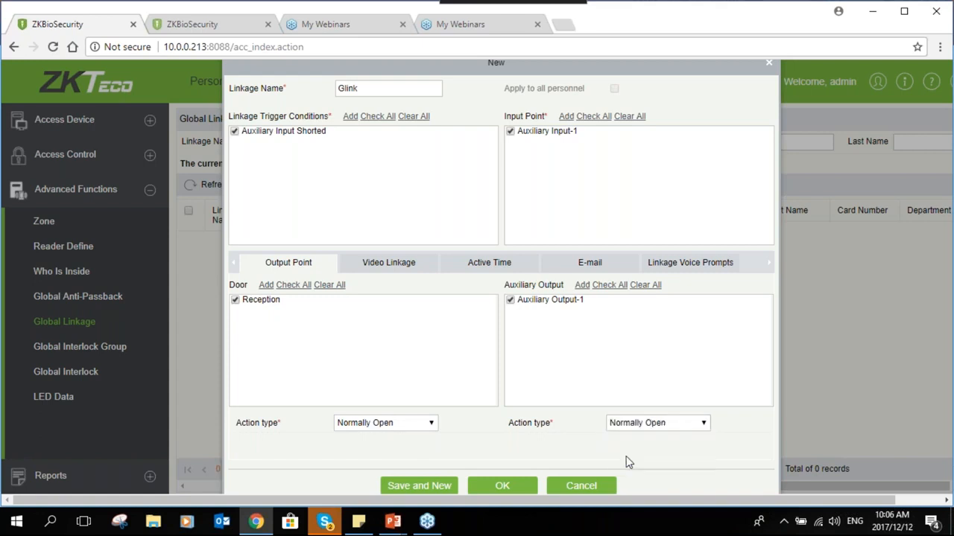
Leave pop-up video, video recording and image capture unchecked in Glink's Video Linkage settings
left_click(406, 269)
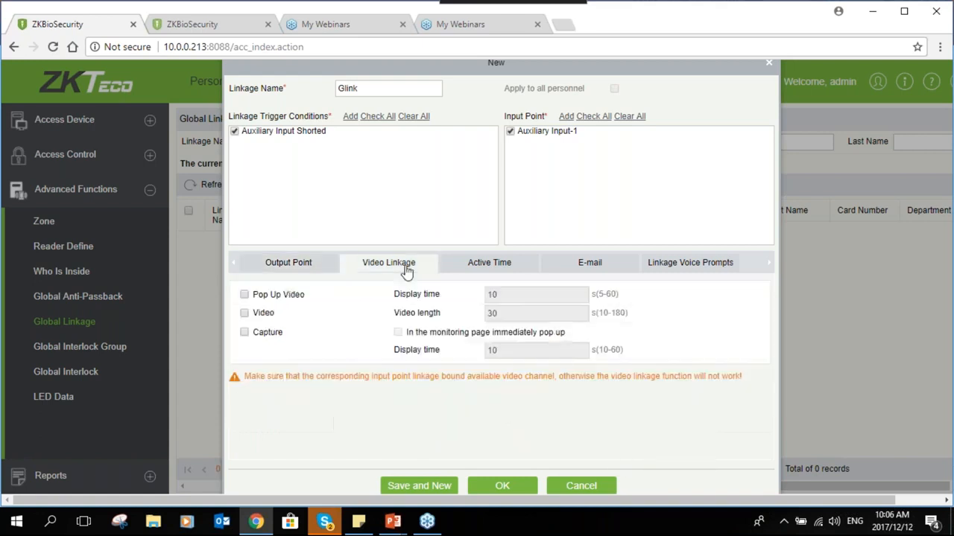
left_click(245, 294)
left_click(246, 314)
left_click(246, 332)
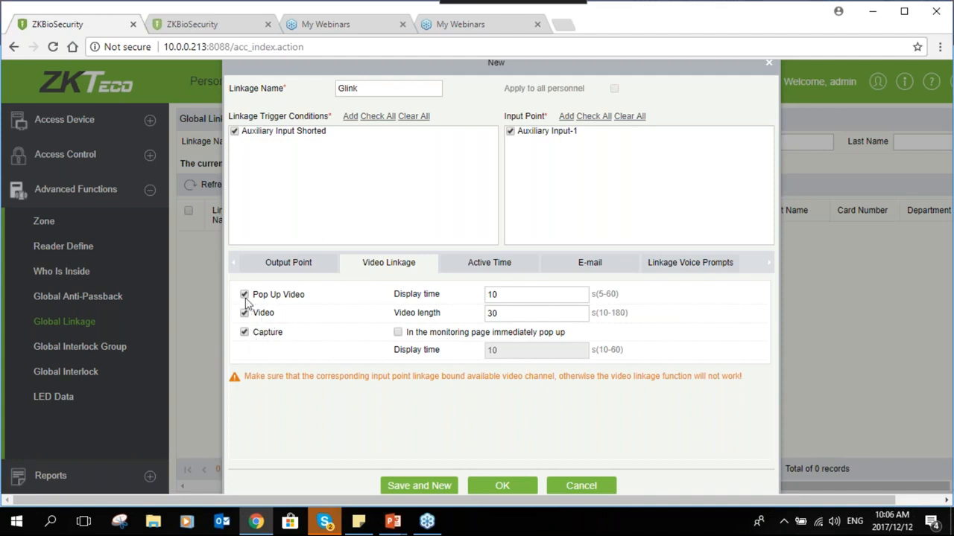
left_click(244, 313)
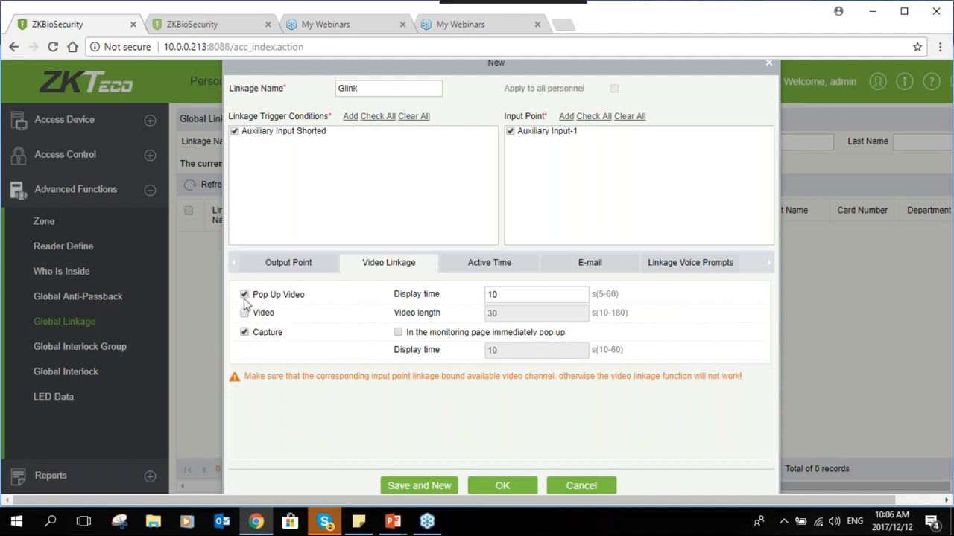
left_click(244, 295)
left_click(245, 332)
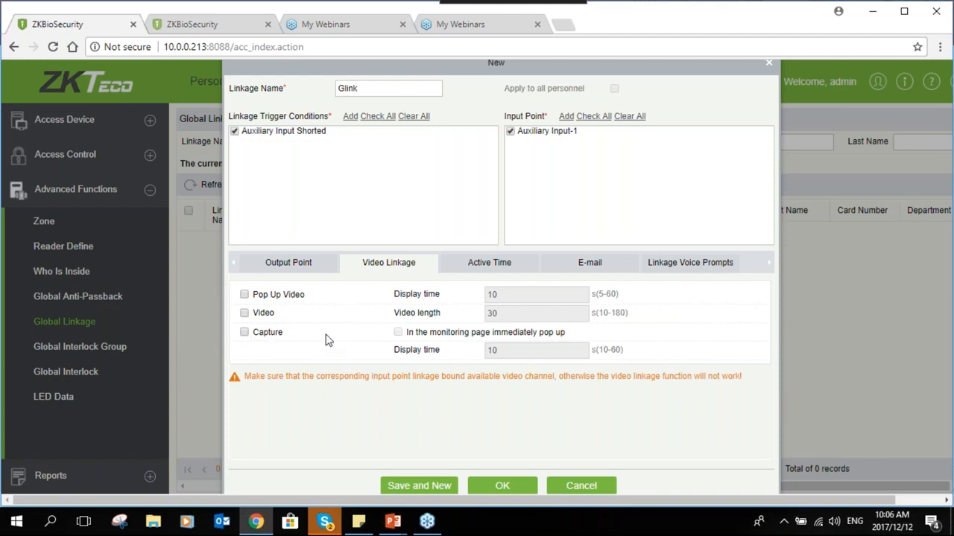
Set Glink's active time zone to 24-Hour Accessible
left_click(481, 265)
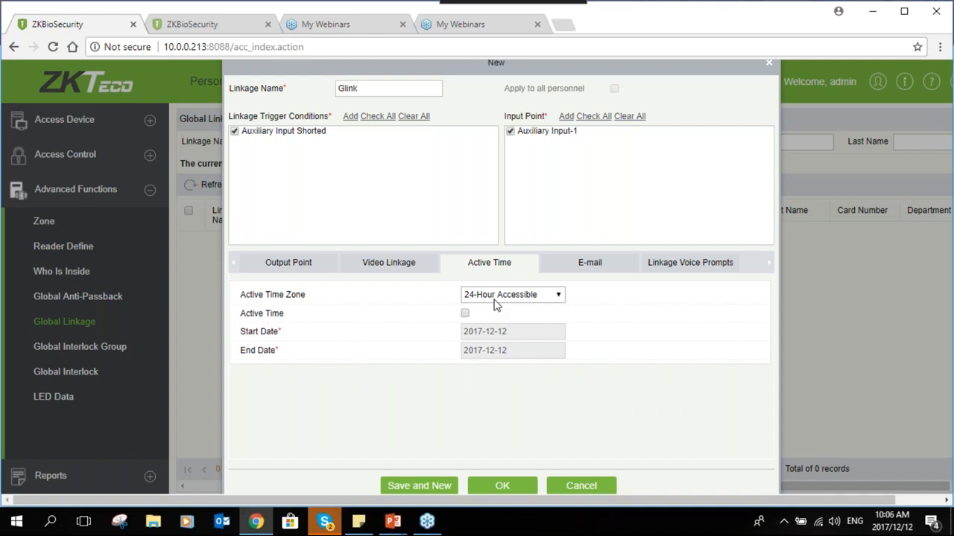
left_click(495, 302)
left_click(493, 320)
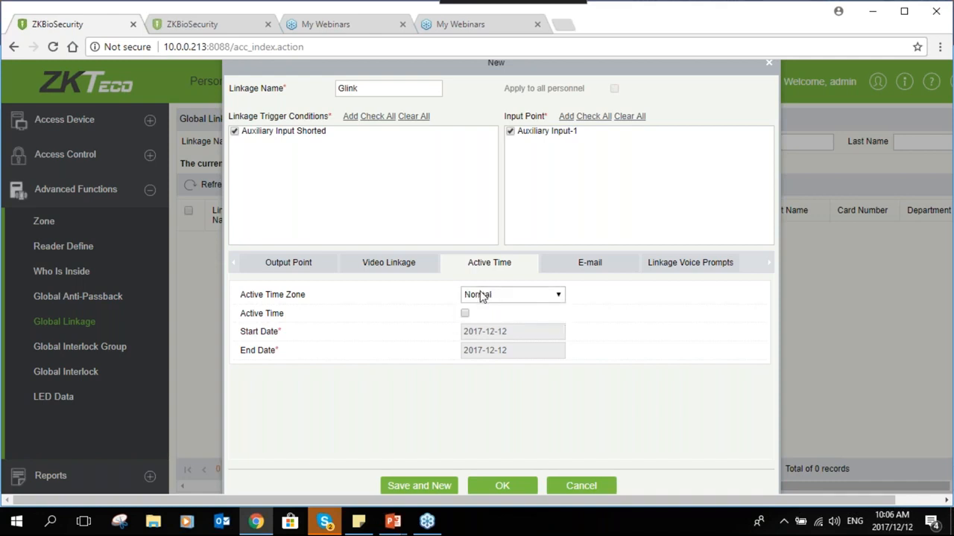
left_click(482, 298)
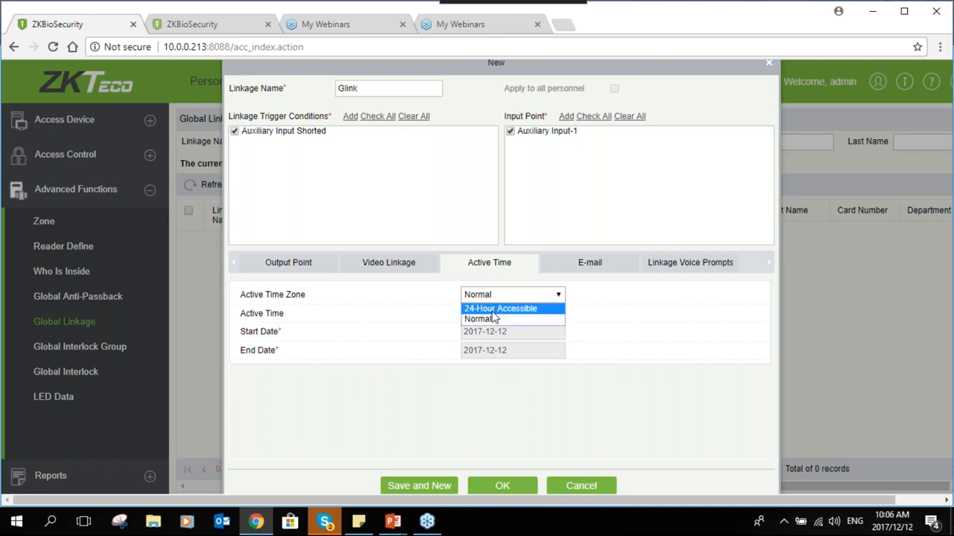
left_click(494, 319)
left_click(500, 295)
left_click(498, 311)
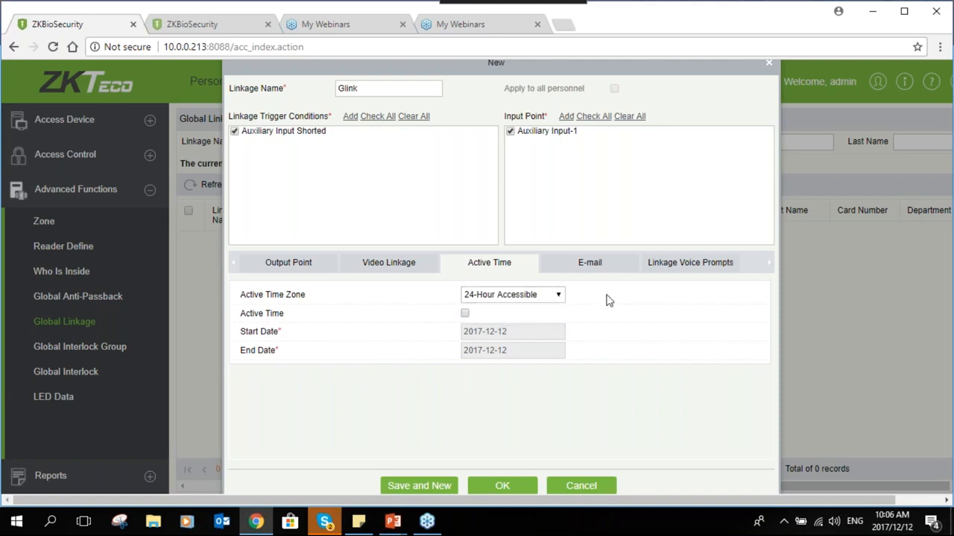
Leave the notification e-mail address blank and bring up the Linkage Voice Prompts settings
left_click(589, 262)
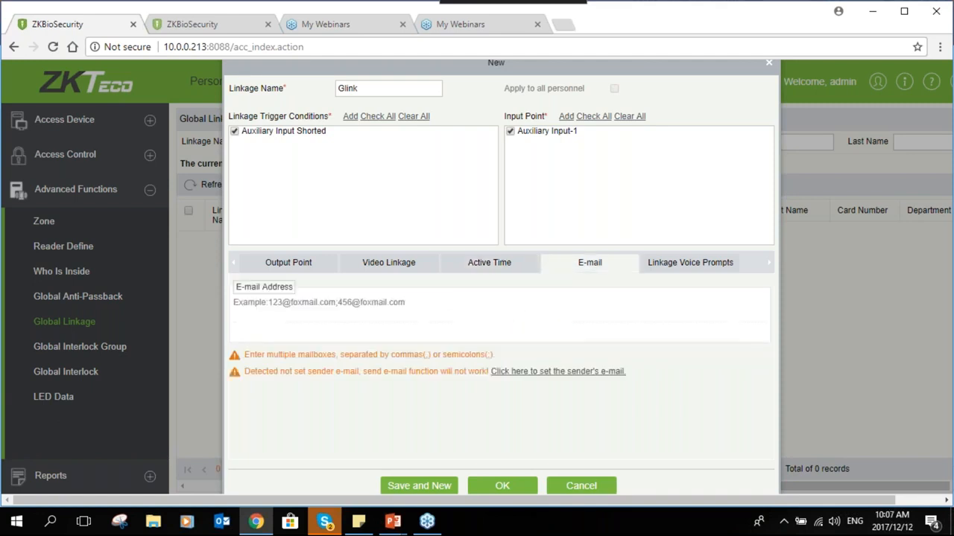
left_click(234, 307)
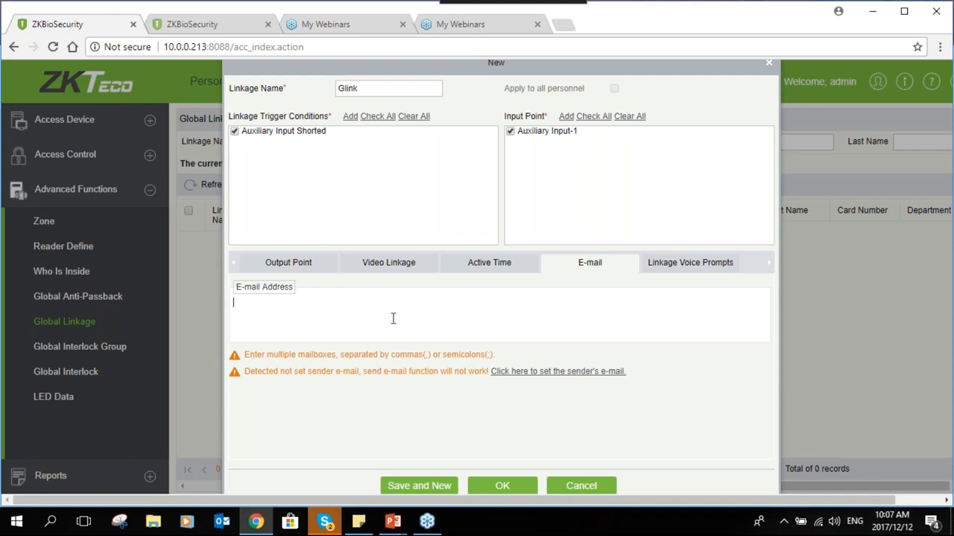
left_click(708, 267)
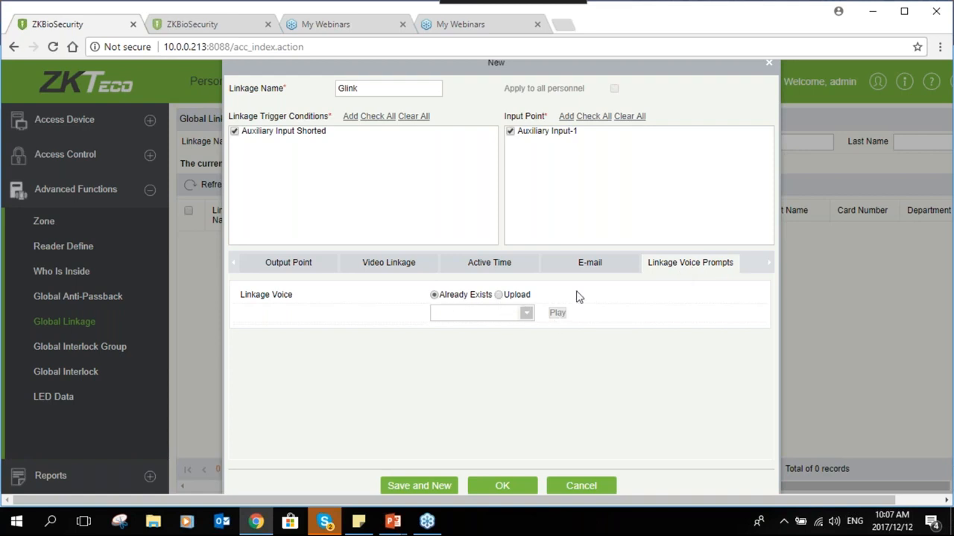
Select Upload as the voice source without choosing a file, save Glink, then go to Global Interlock Group
left_click(504, 295)
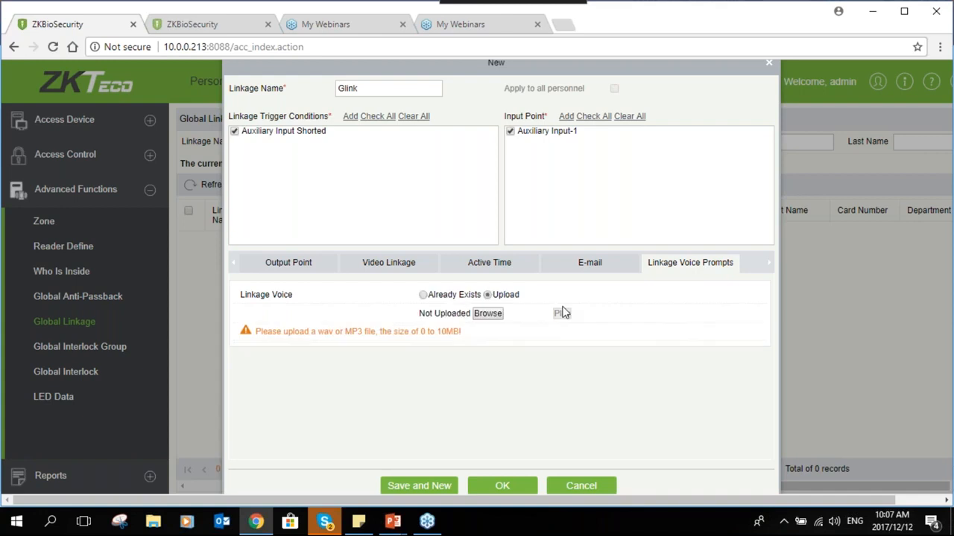
left_click(487, 319)
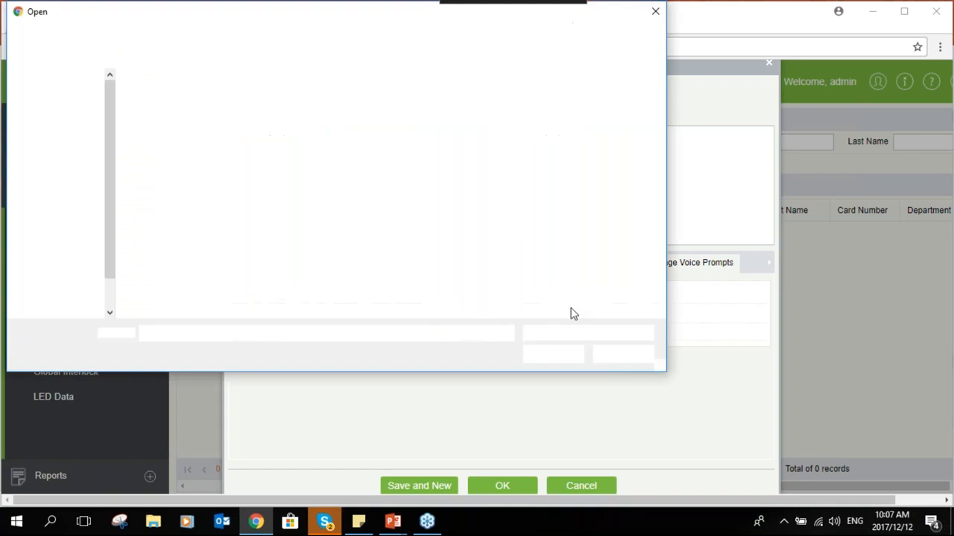
left_click(654, 13)
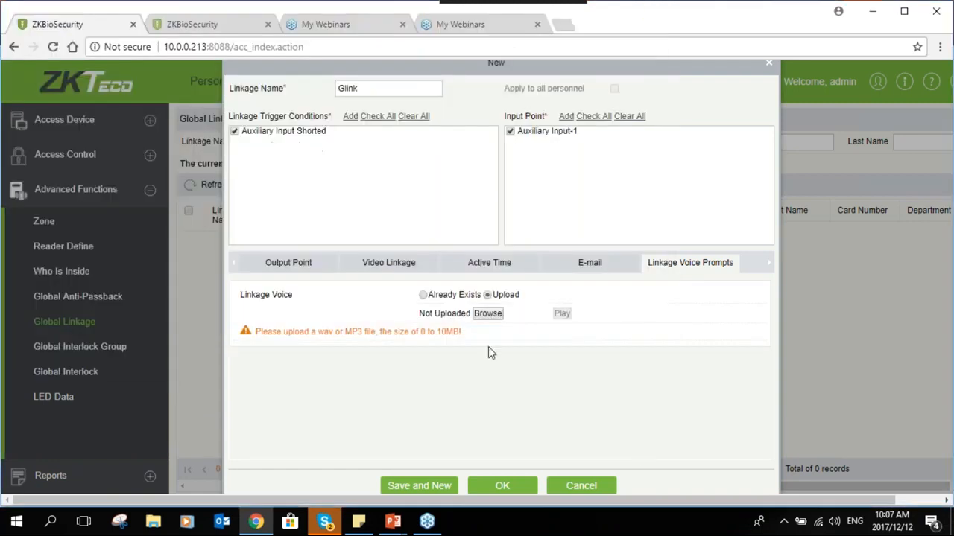
left_click(522, 484)
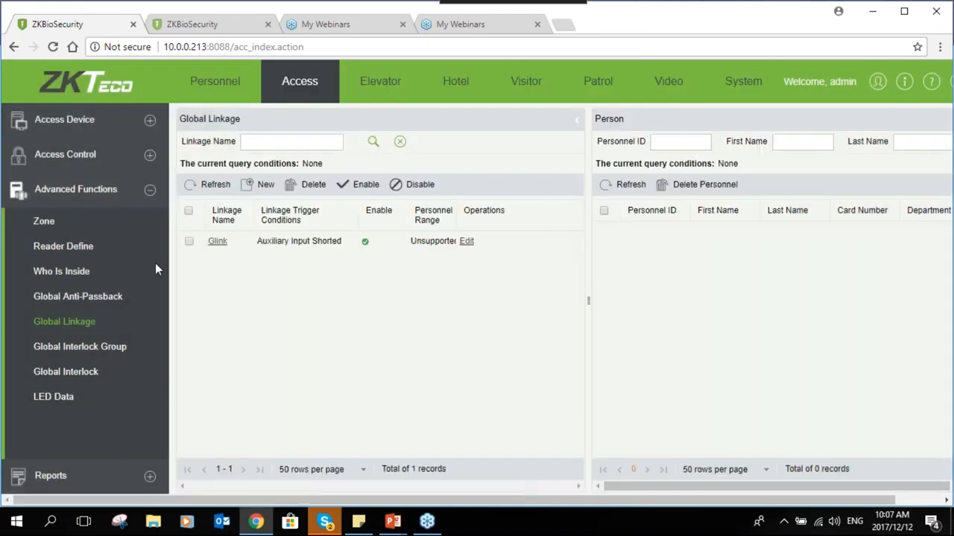
left_click(94, 350)
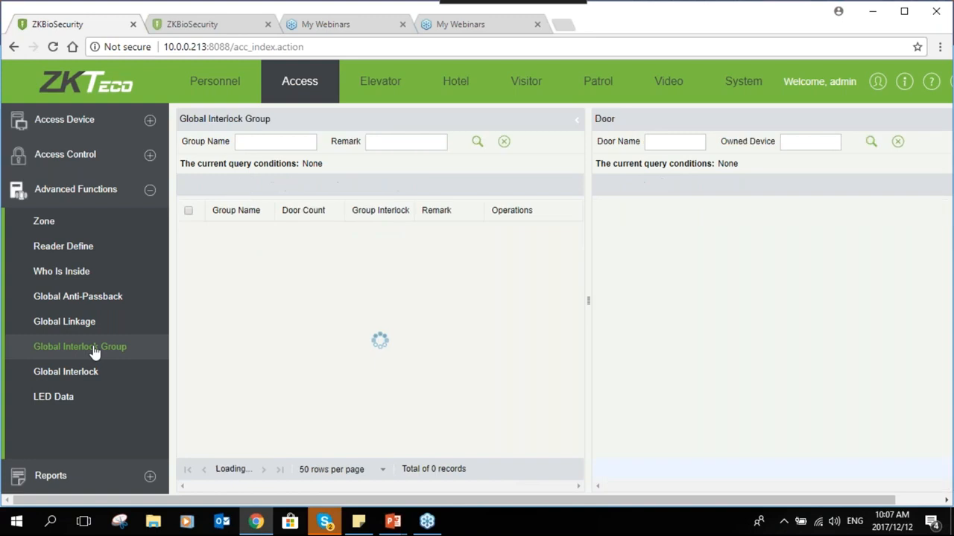
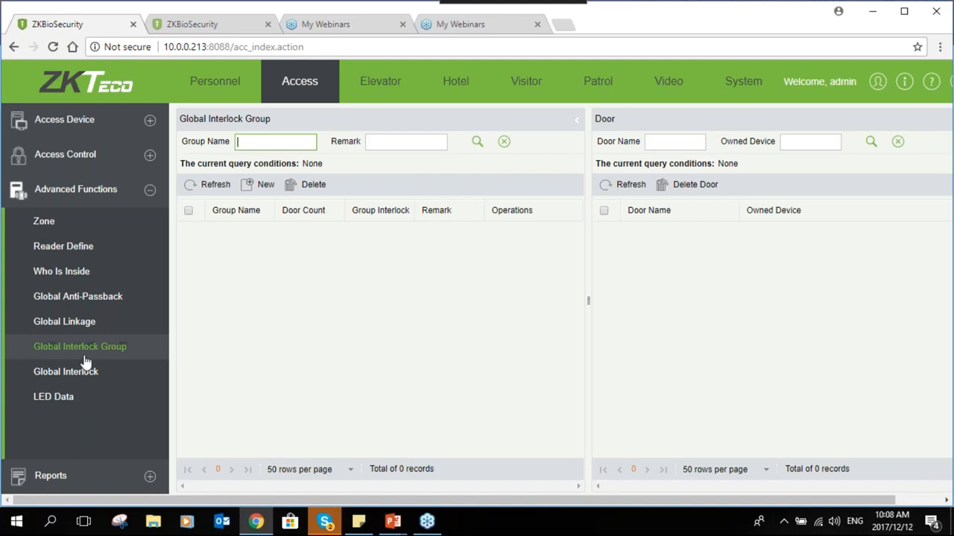
Create the interlock group grp and add the Reception door to it
left_click(257, 184)
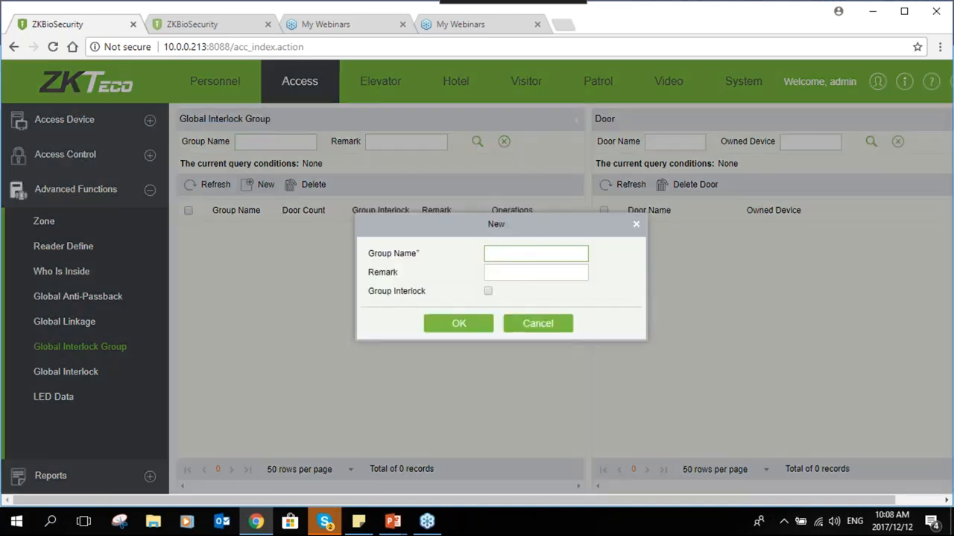
type("grp")
left_click(490, 325)
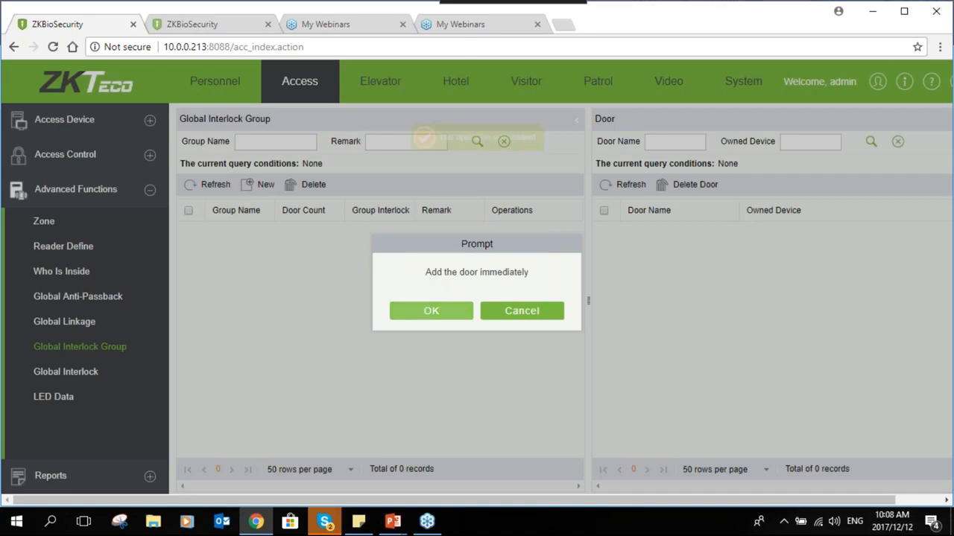
left_click(437, 317)
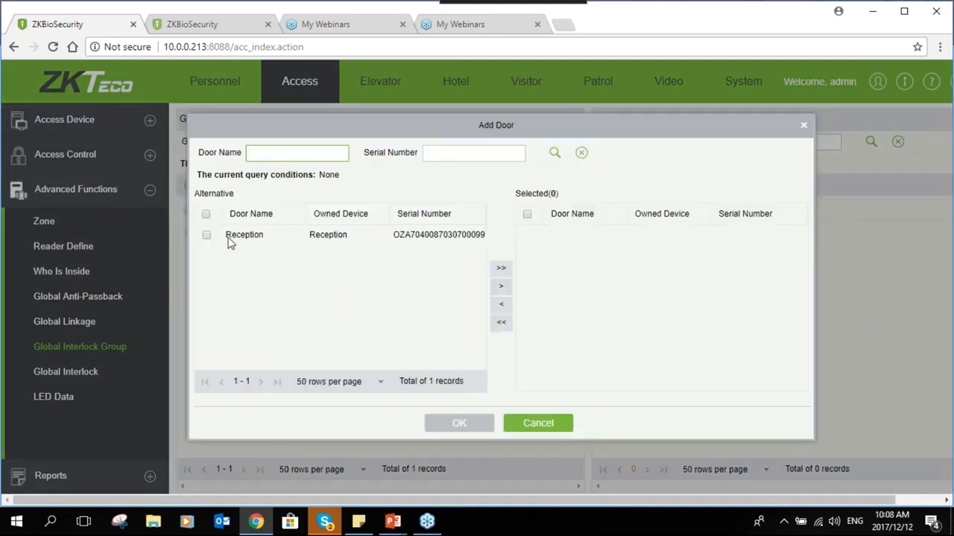
left_click(501, 268)
left_click(471, 419)
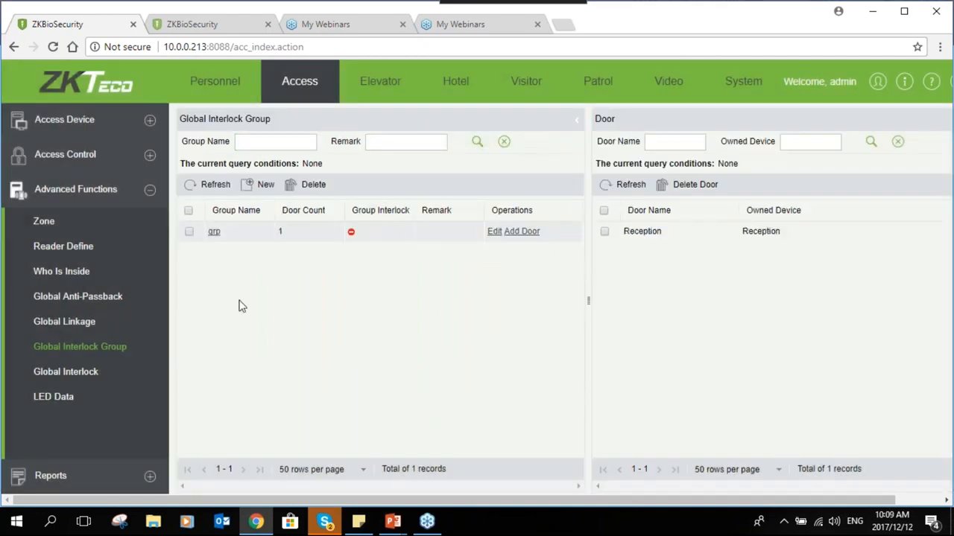
left_click(84, 373)
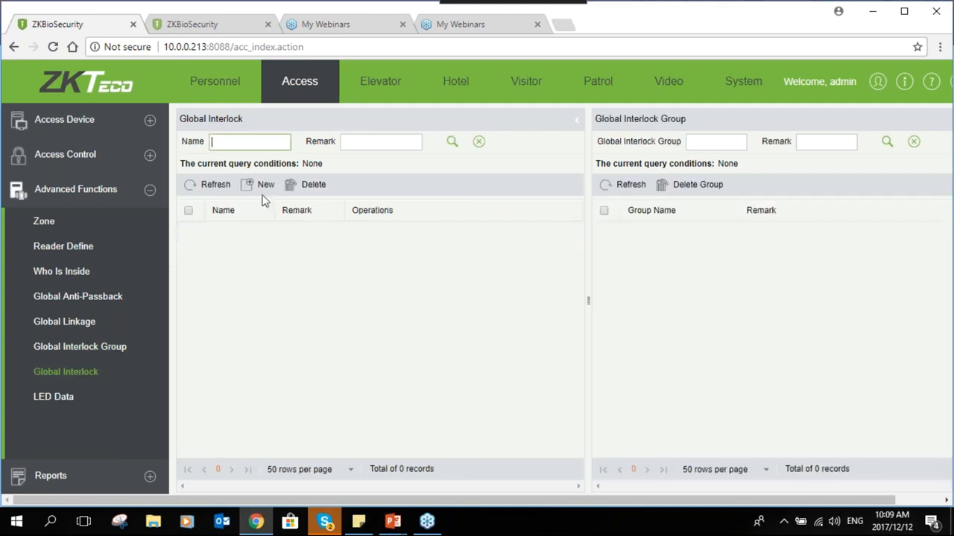
Create a new global interlock named Glink
left_click(261, 184)
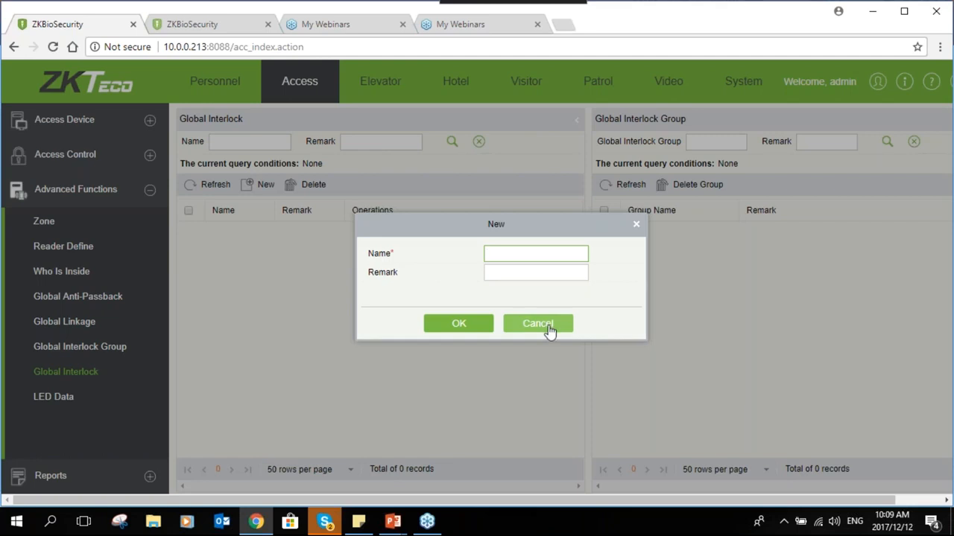
type("Li")
key("BackSpace")
type("Glink")
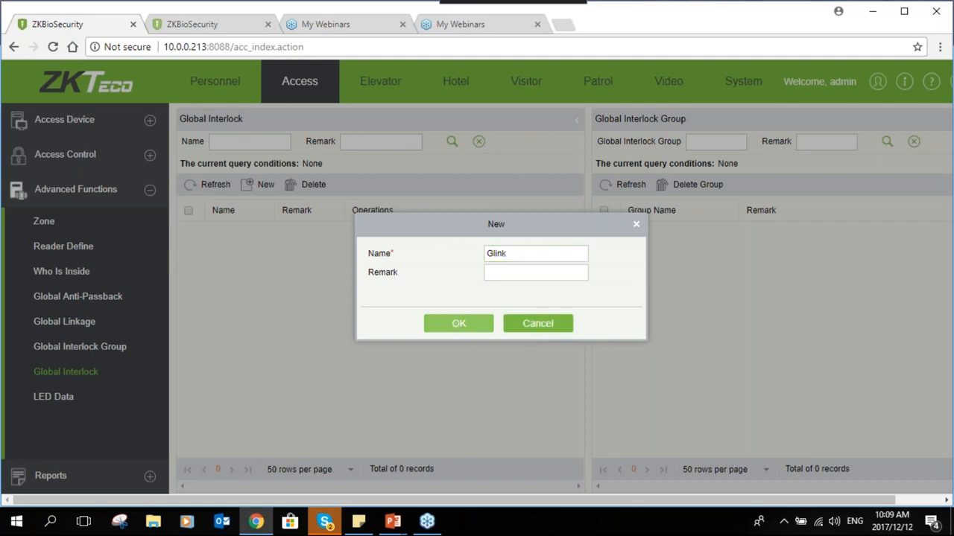
left_click(450, 323)
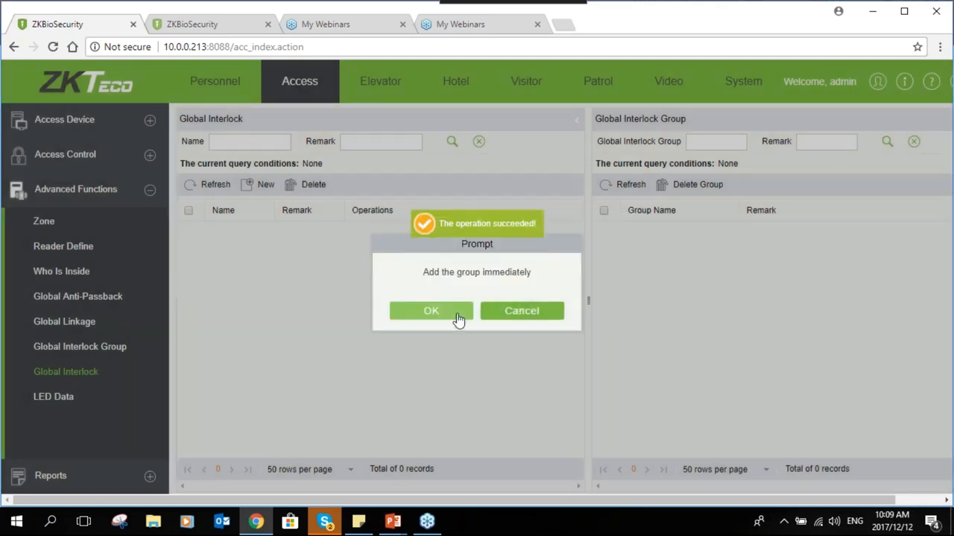
Assign the grp interlock group to Glink
left_click(456, 317)
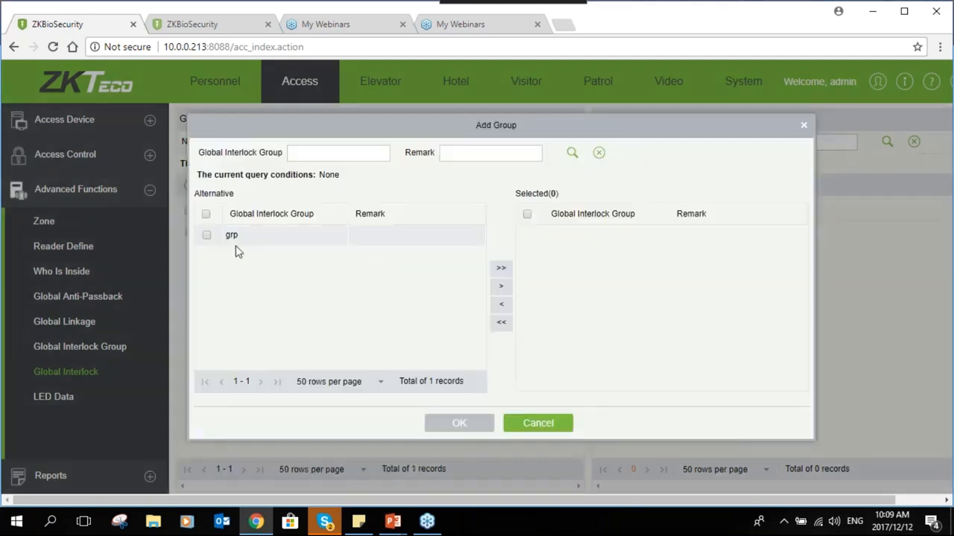
left_click(206, 235)
left_click(501, 268)
left_click(458, 426)
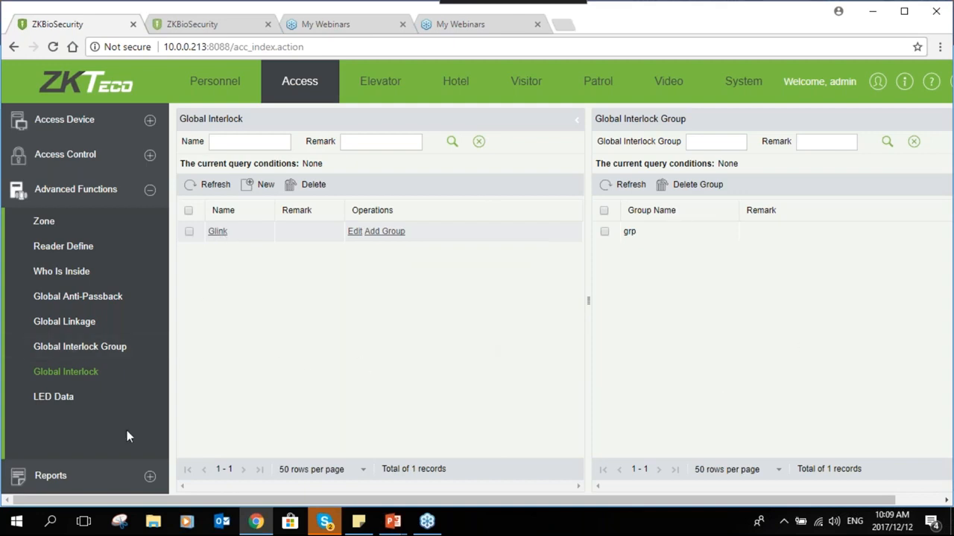
left_click(149, 477)
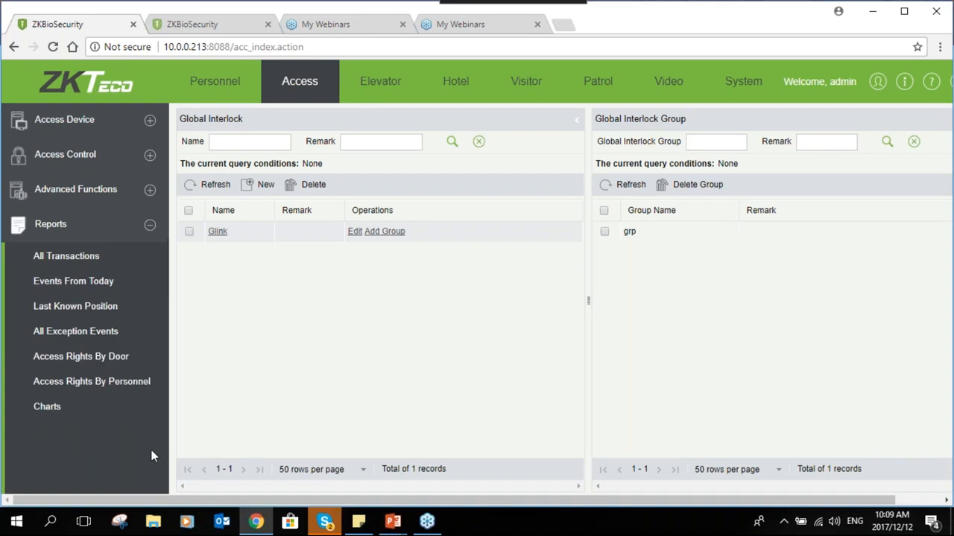
View the All Transactions, Events From Today, Last Known Position and All Exception Events reports
left_click(78, 264)
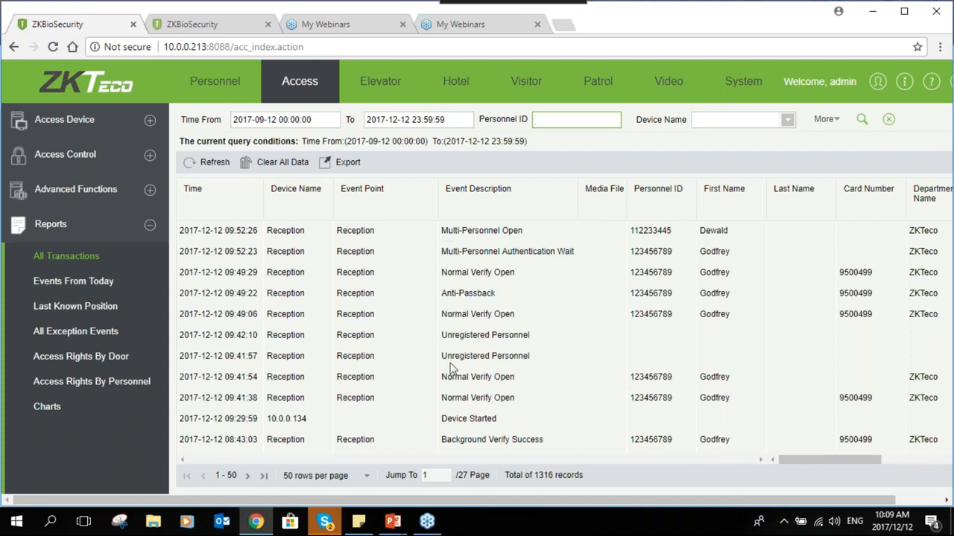
left_click(478, 298)
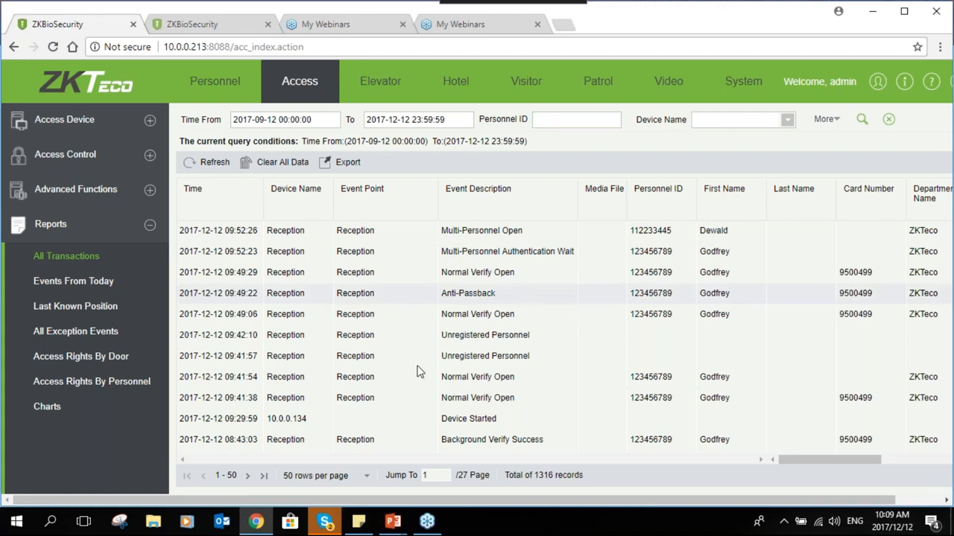
left_click(109, 284)
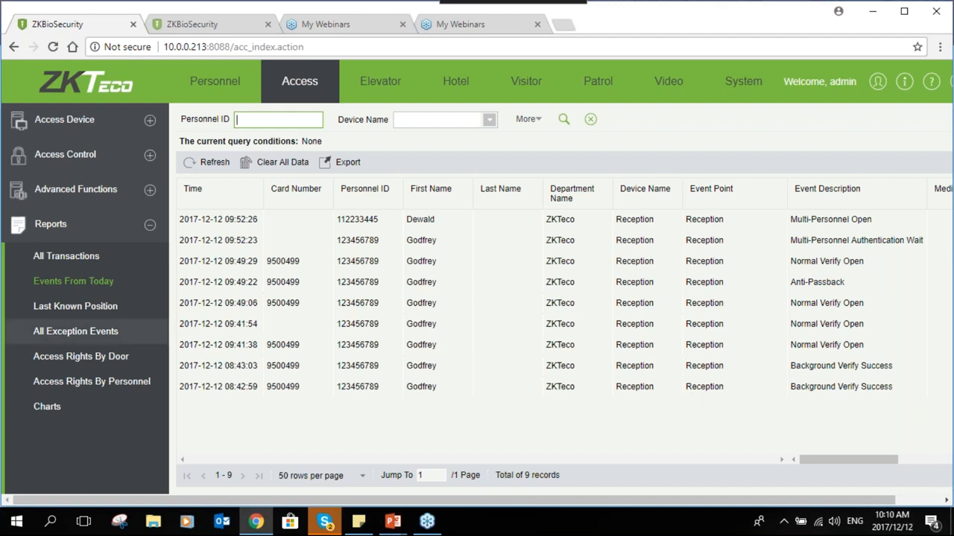
left_click(53, 309)
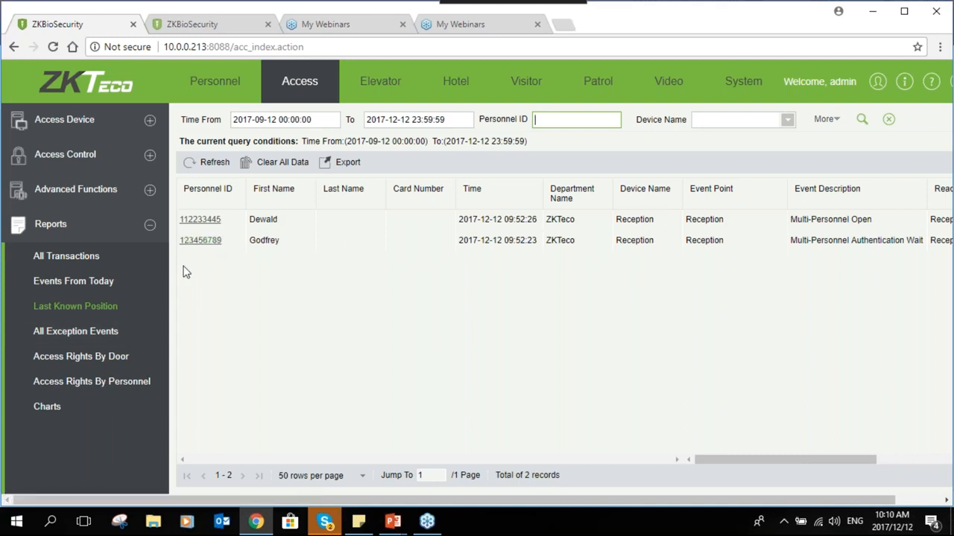
left_click(80, 342)
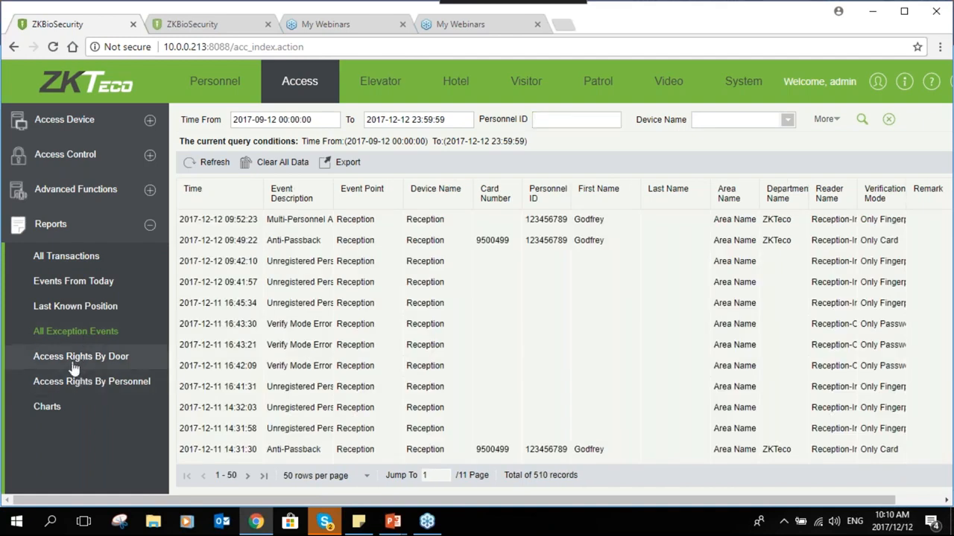
Compare the Access Rights By Door and Access Rights By Personnel reports, ending on Personnel
left_click(74, 361)
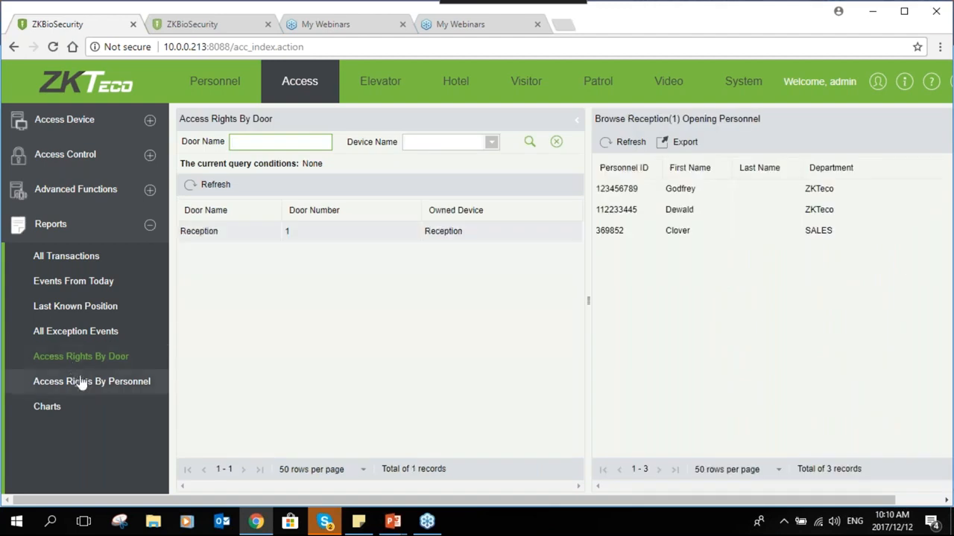
left_click(82, 382)
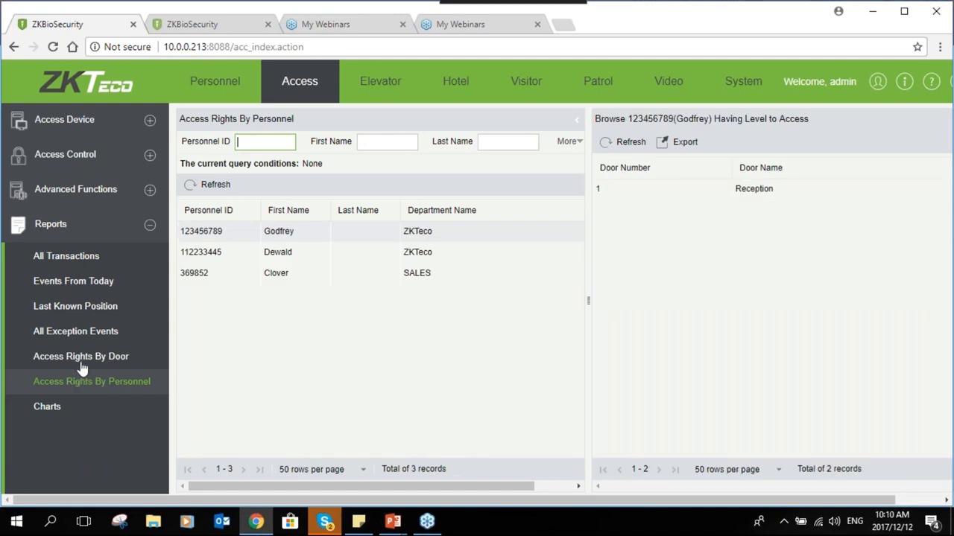
left_click(82, 369)
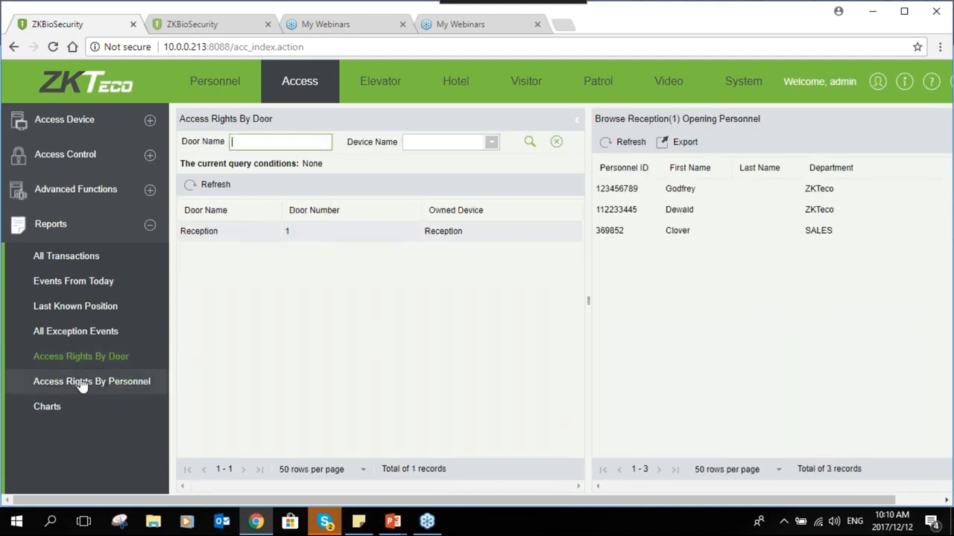
left_click(82, 382)
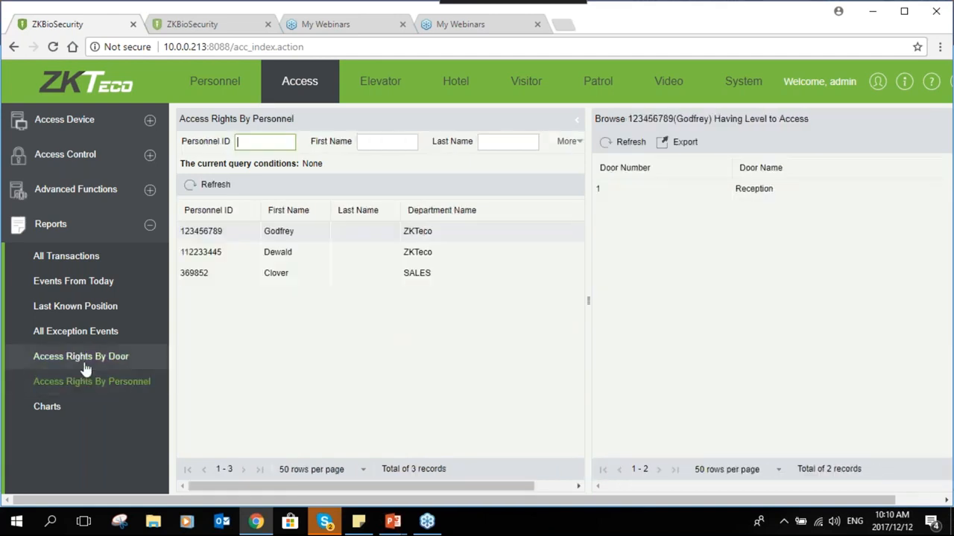
left_click(64, 256)
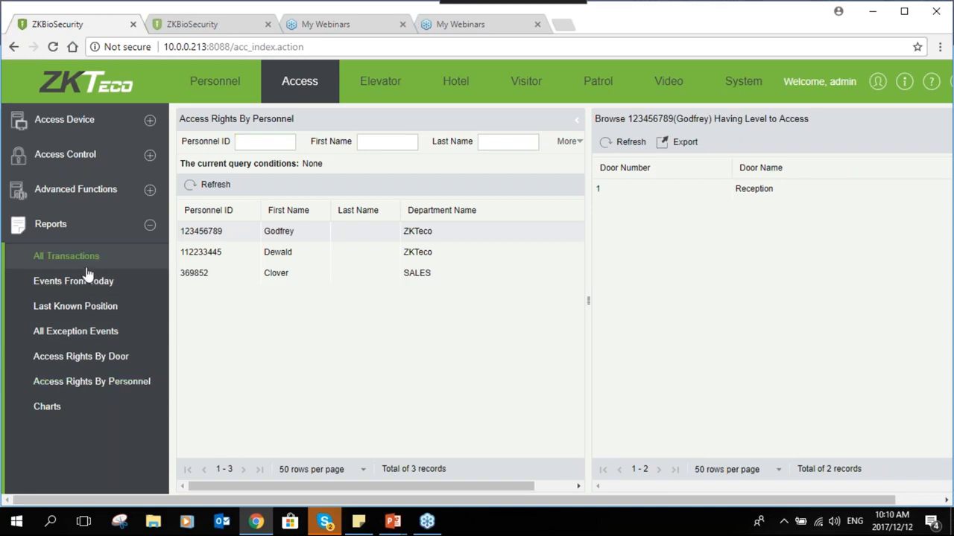
Set the All Transactions report start date to 2017-09-11
left_click(296, 121)
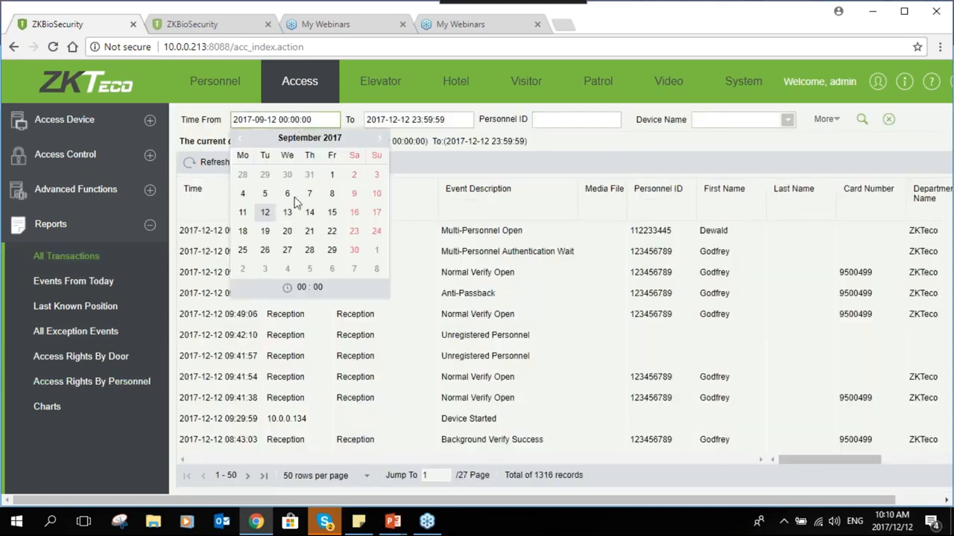
left_click(273, 212)
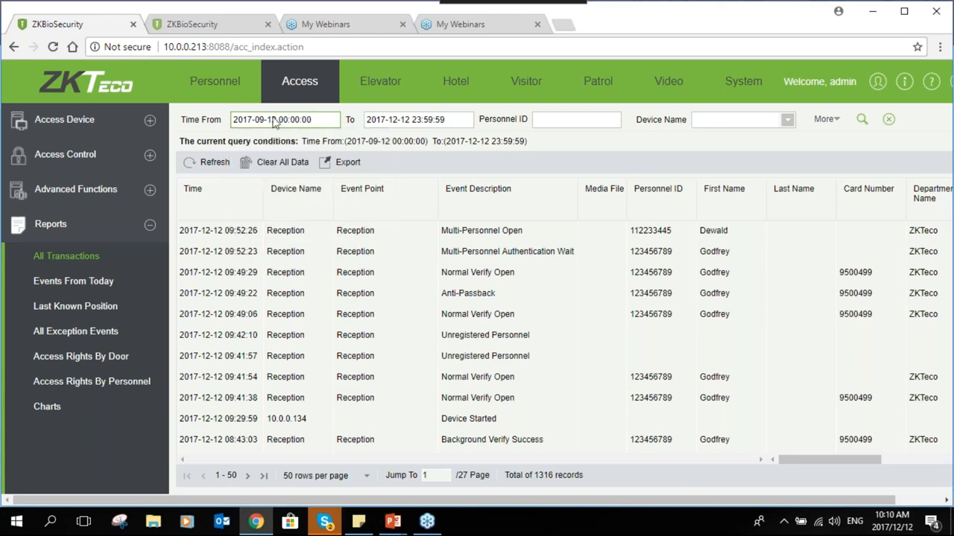
left_click(273, 121)
left_click(244, 214)
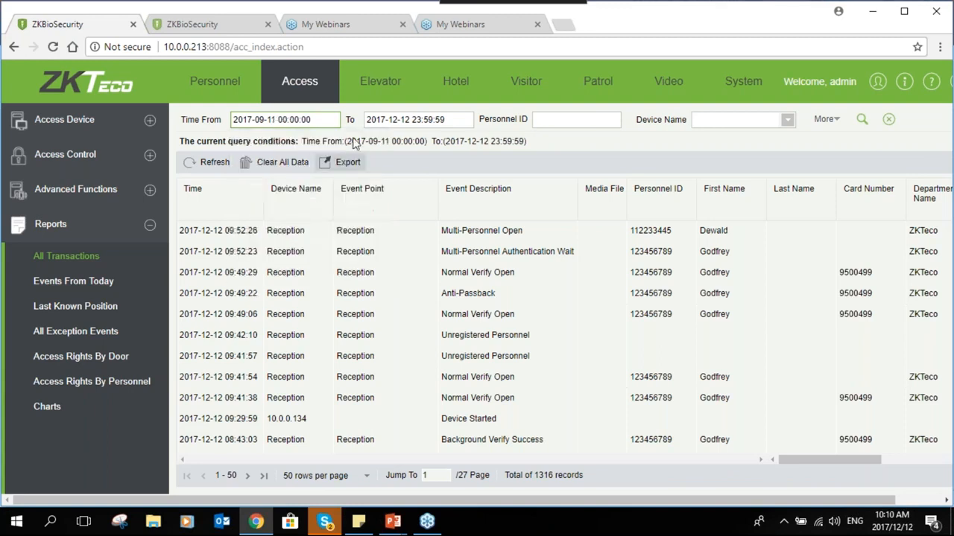
left_click(423, 119)
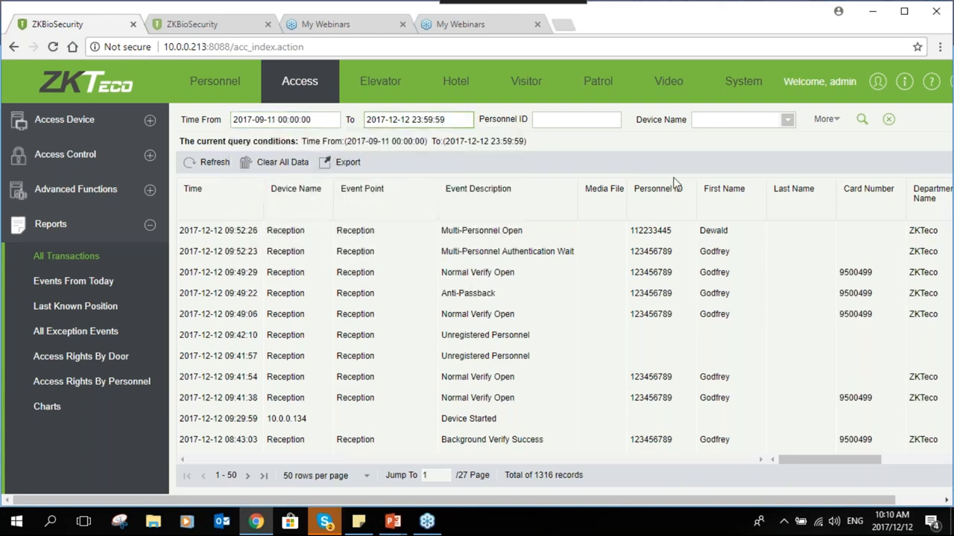
Filter transactions by two personnel IDs in turn, then clear the Personnel ID filter
left_click(605, 119)
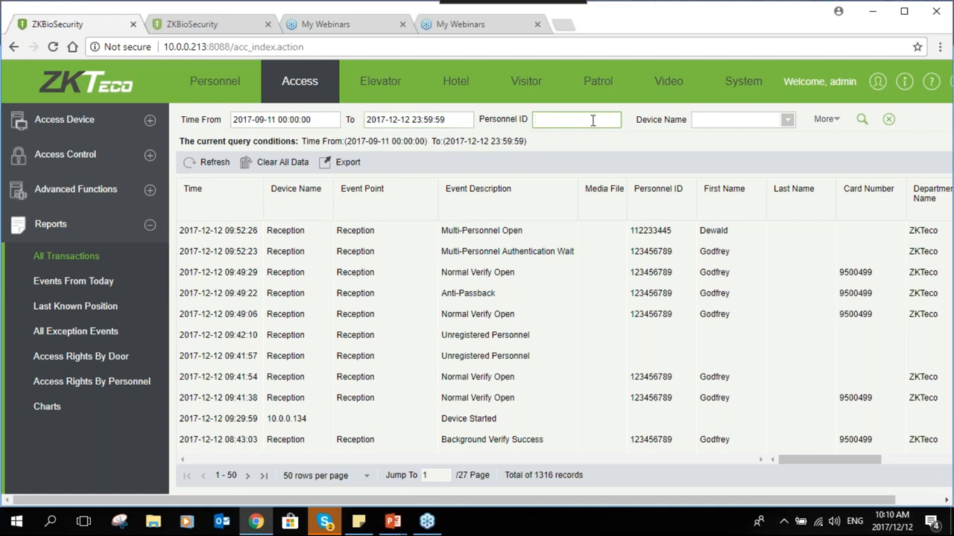
type("112233445")
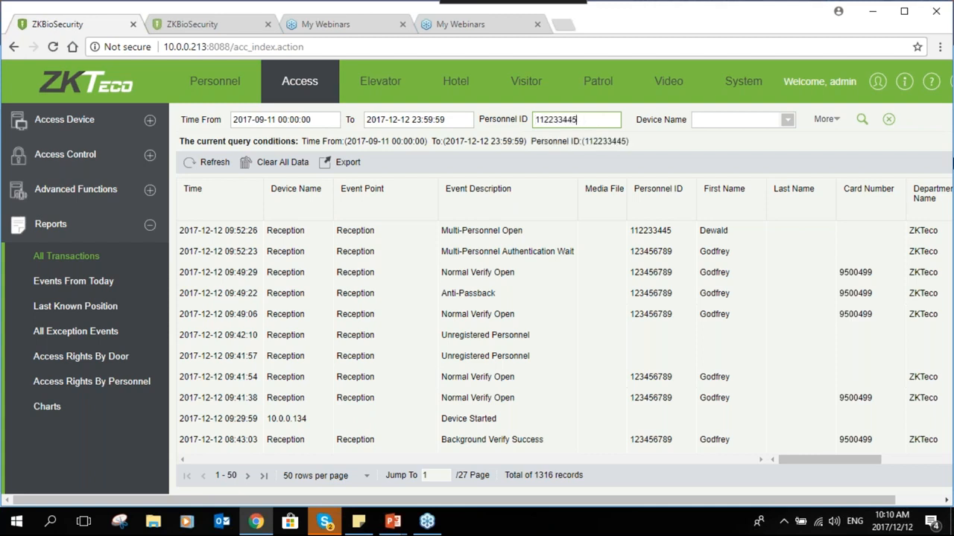
left_click(862, 120)
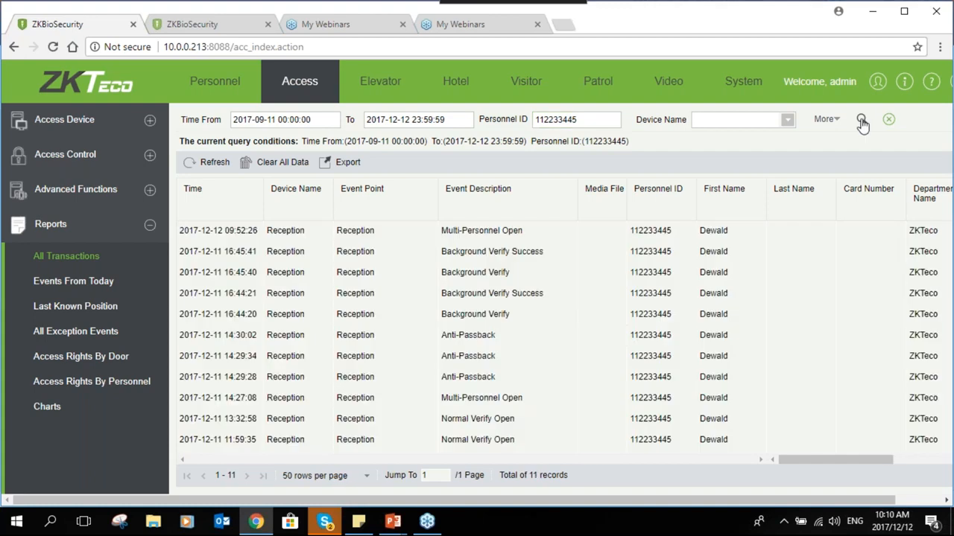
double_click(602, 119)
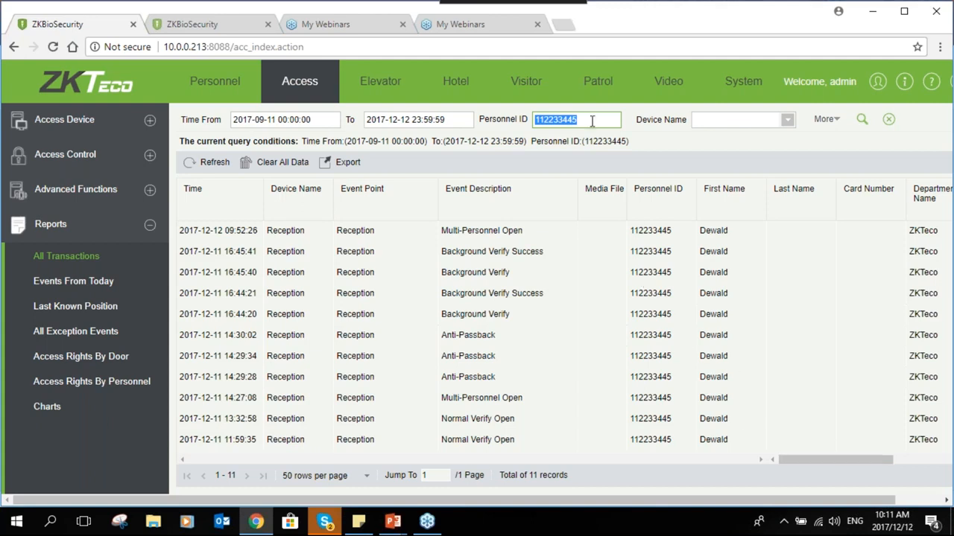
type("1234")
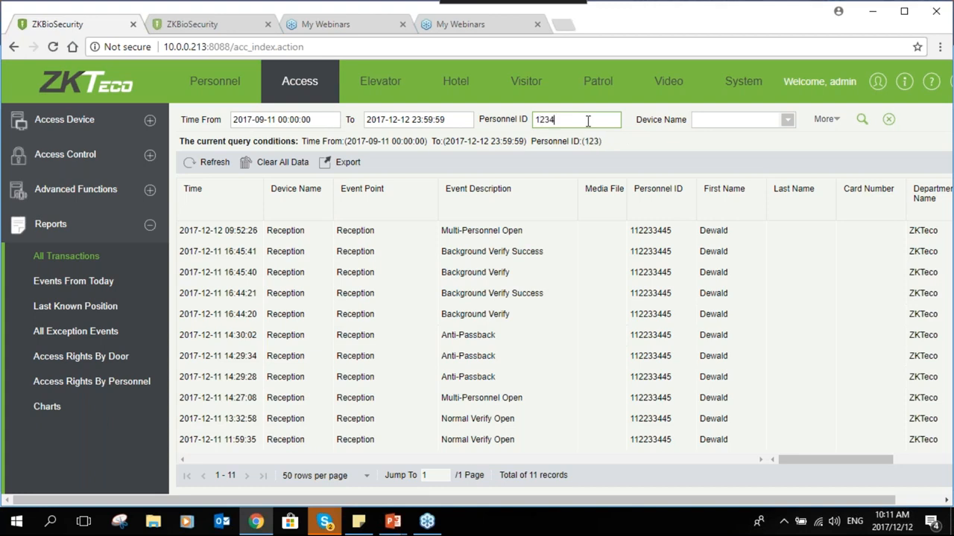
type("56789")
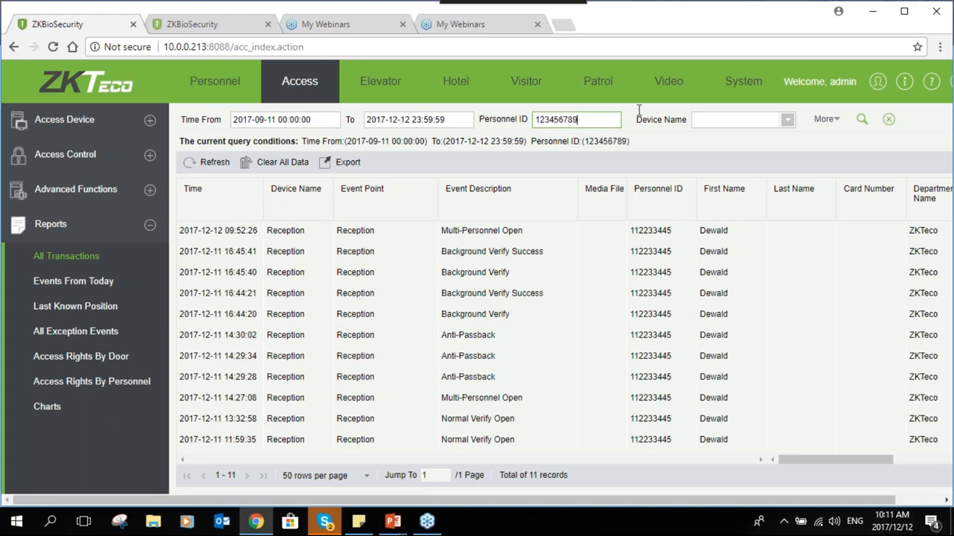
left_click(862, 119)
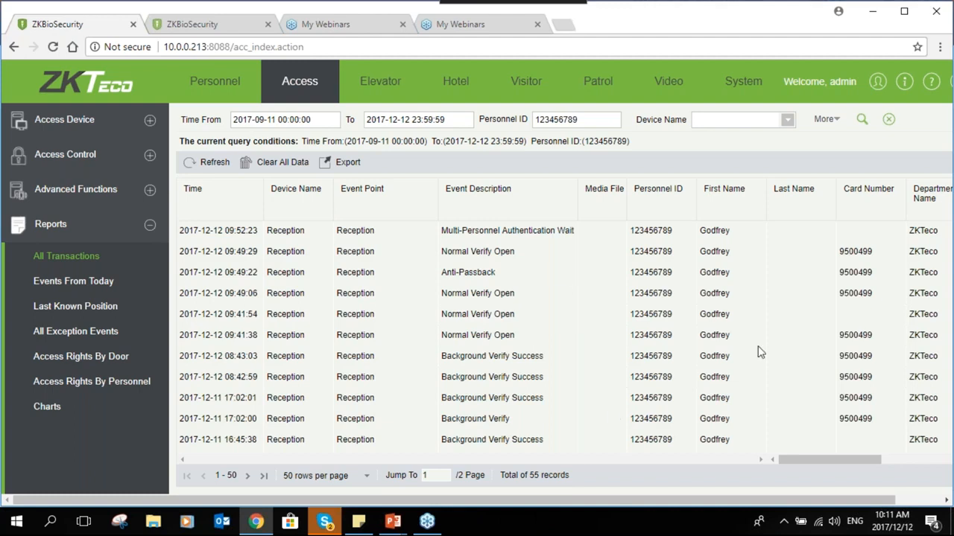
double_click(597, 122)
key("BackSpace")
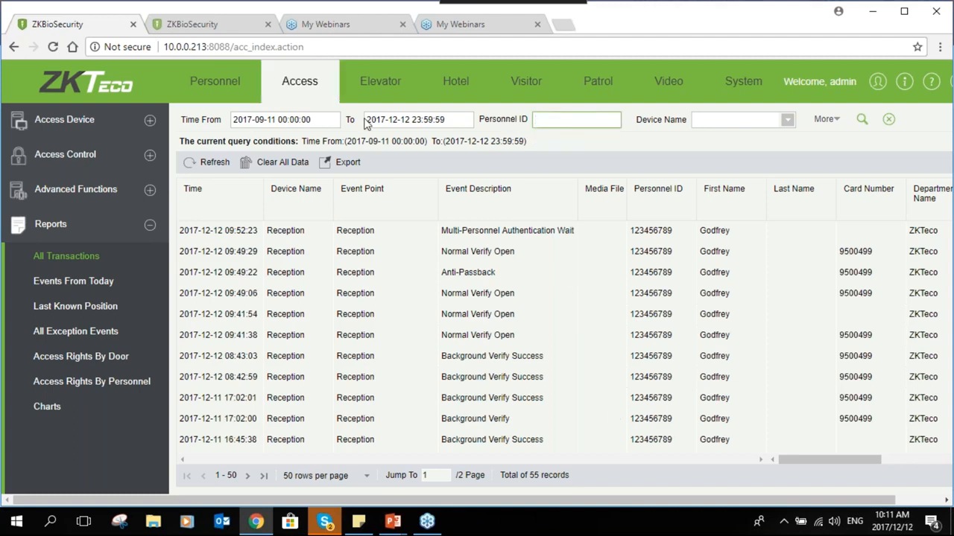
left_click(347, 162)
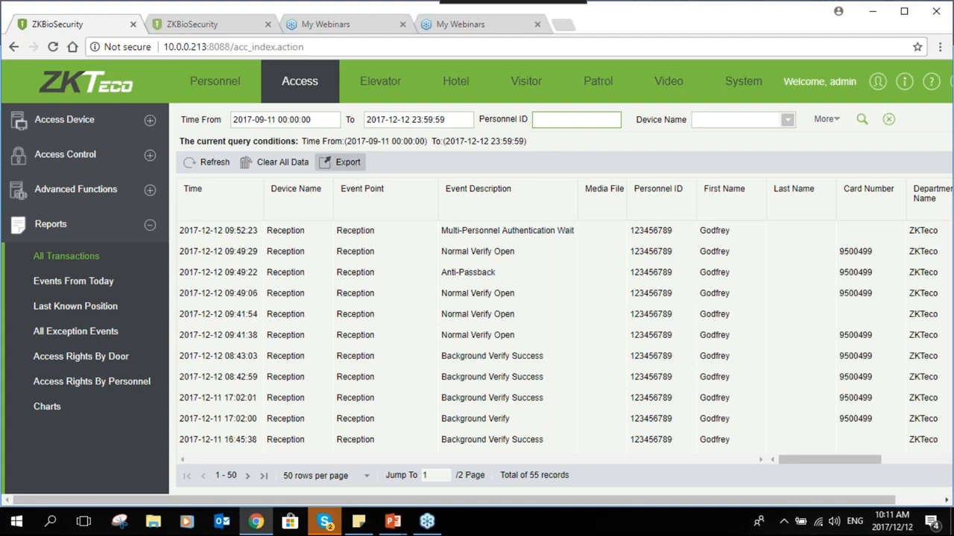
Export all transaction data as an EXCEL file
left_click(517, 229)
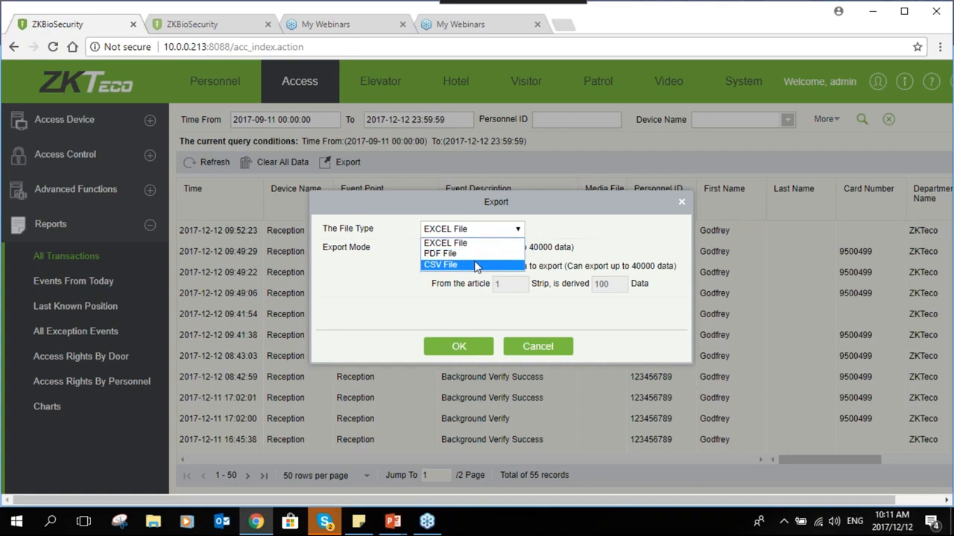
left_click(482, 383)
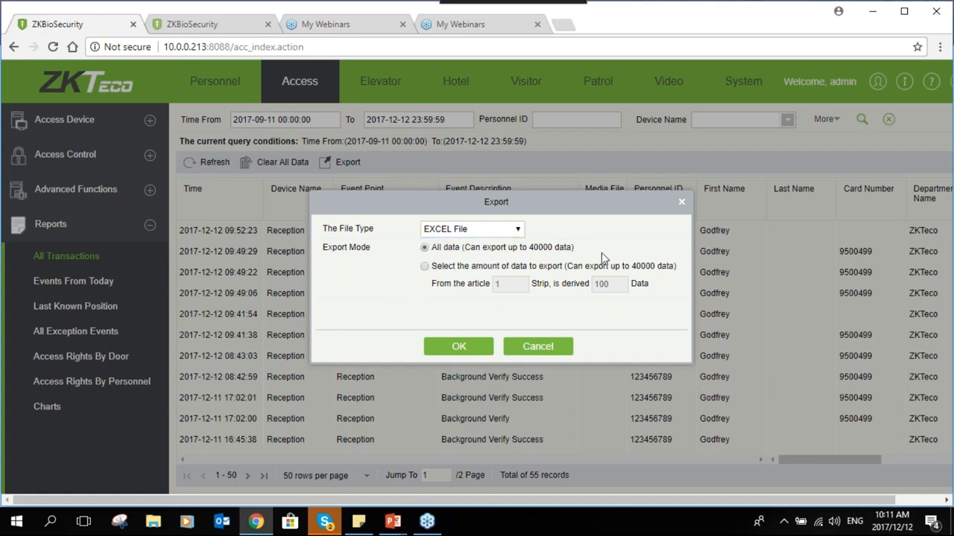
left_click(457, 348)
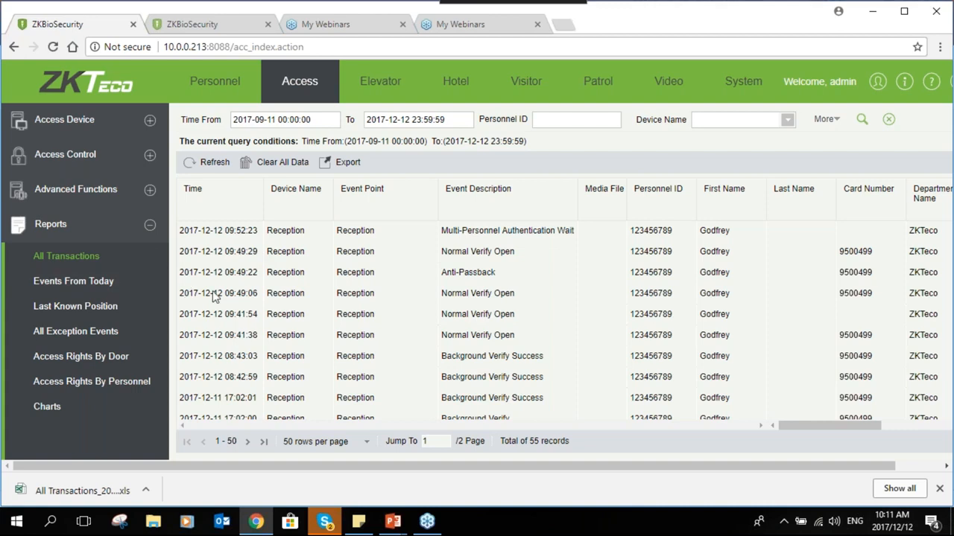
left_click(47, 407)
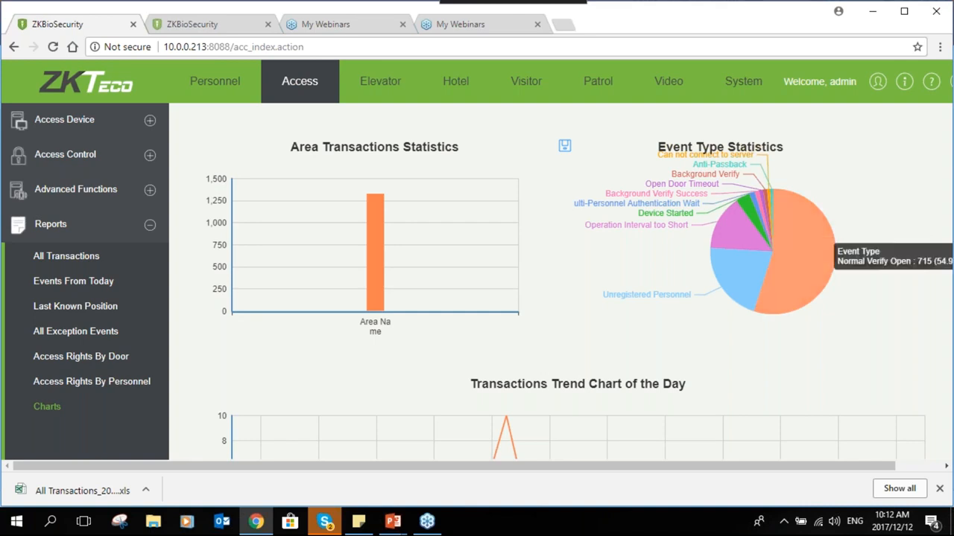
Read the area transactions, event-type pie and daily trend values on the Charts report
mouse_move(795, 317)
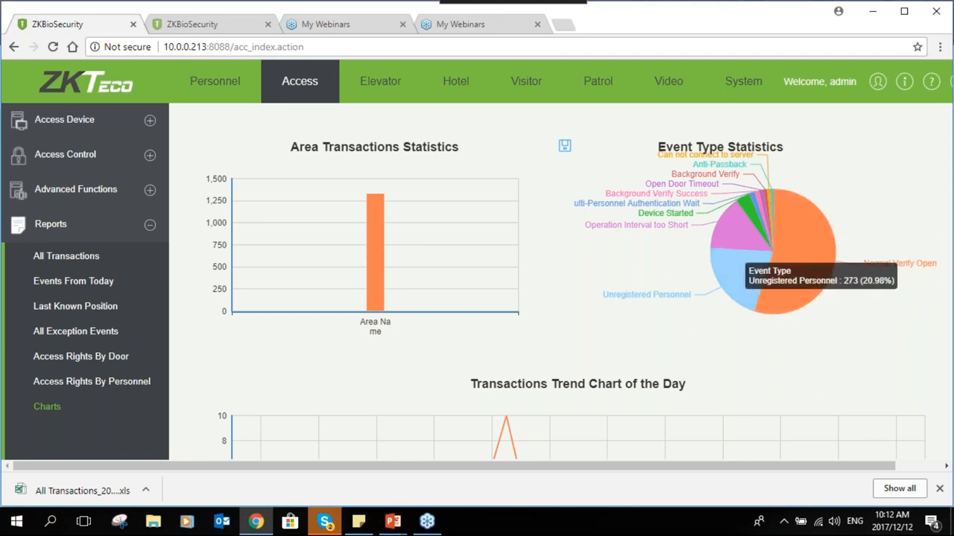
mouse_move(718, 235)
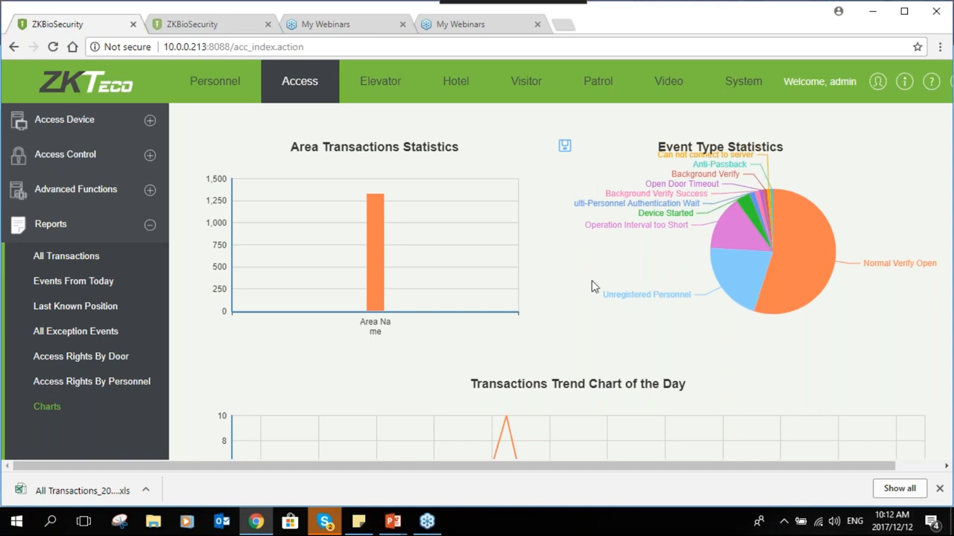
scroll(591, 286, "down", 2)
scroll(586, 330, "up", 2)
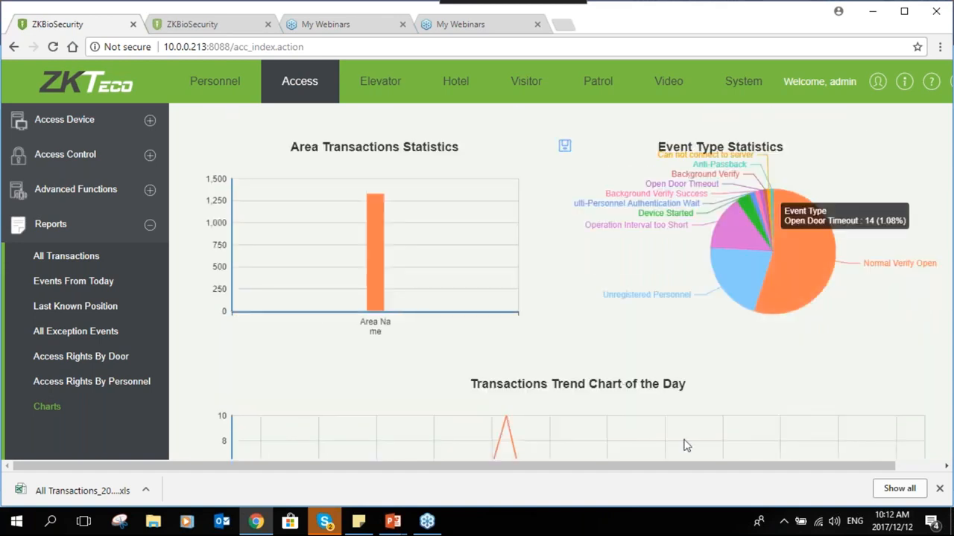
left_click(939, 51)
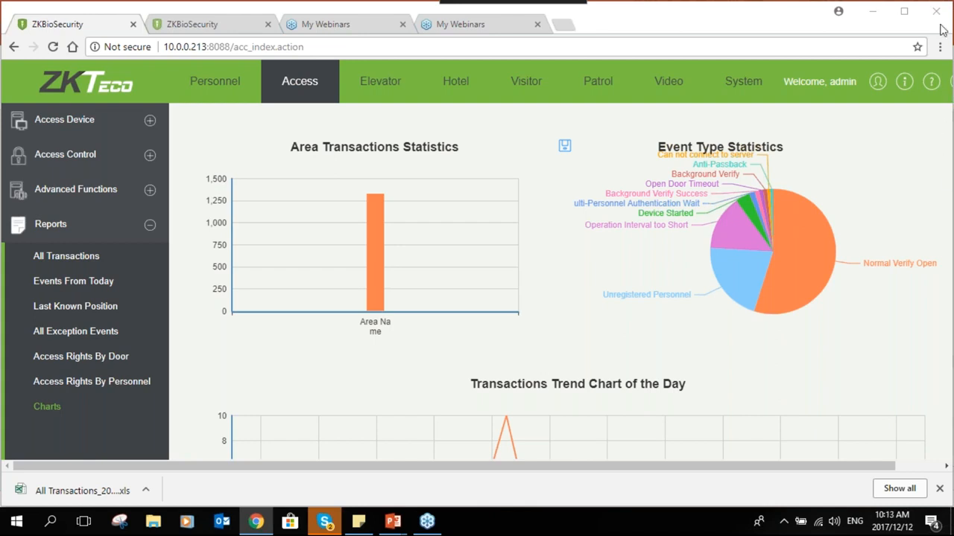
mouse_move(768, 276)
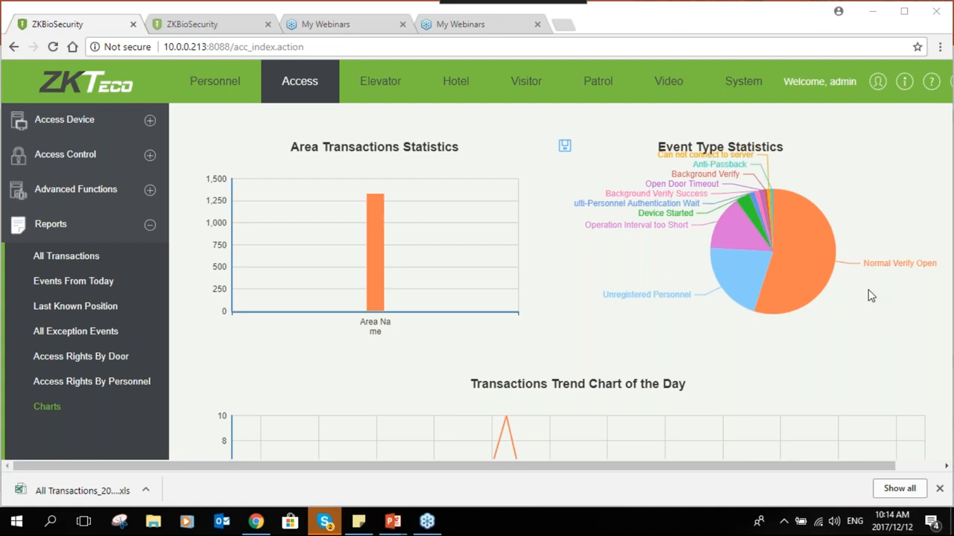
Bring the Biosecurity Training Slides deck to the front and go to slide 23
mouse_move(752, 257)
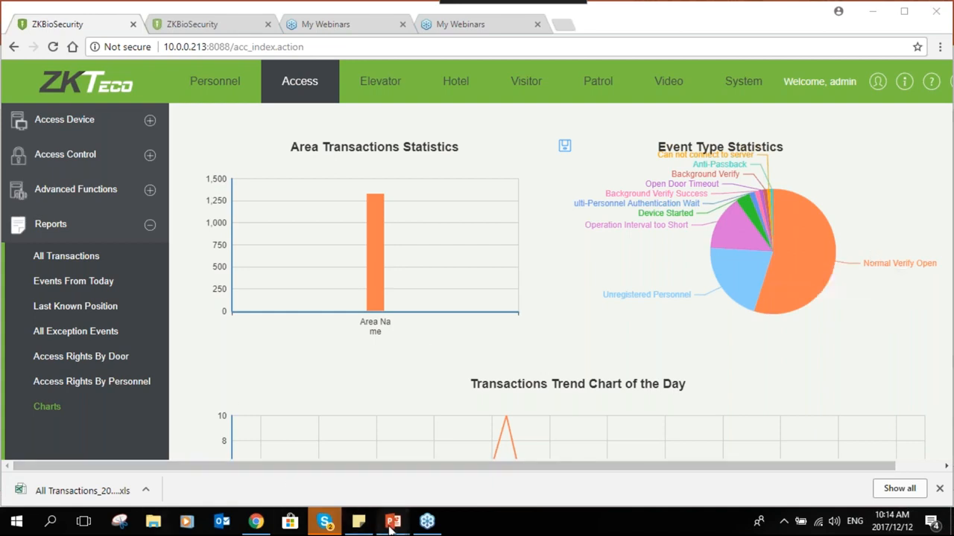
mouse_move(388, 514)
left_click(347, 458)
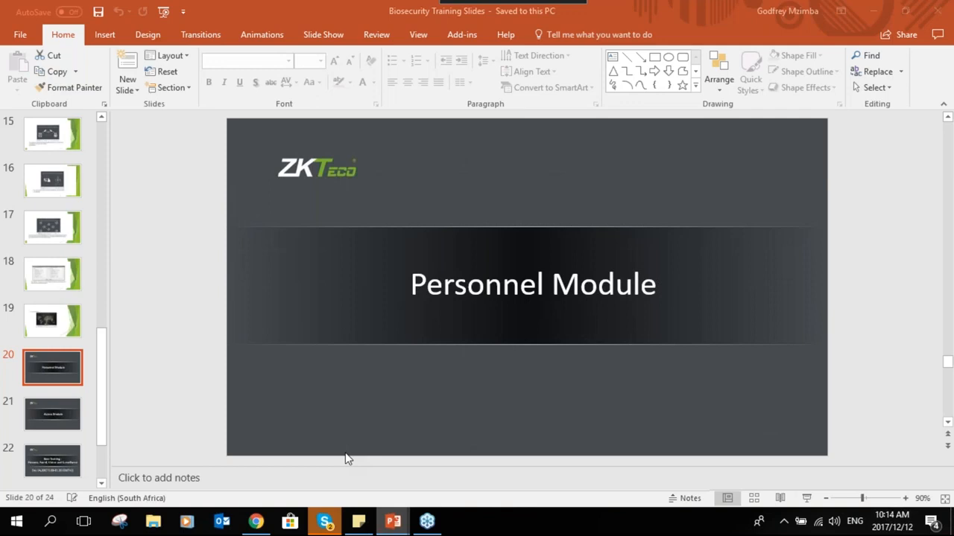
scroll(64, 447, "down", 3)
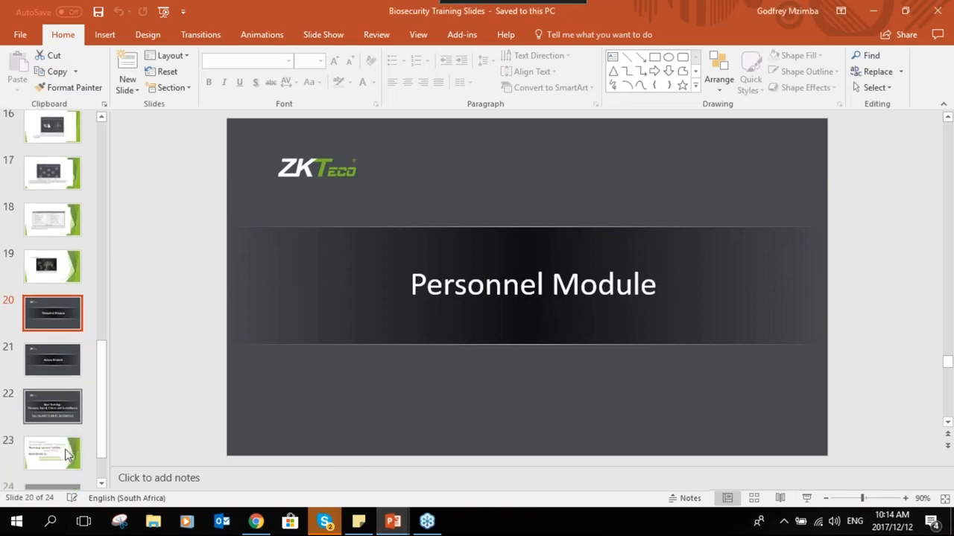
scroll(62, 443, "down", 1)
left_click(57, 410)
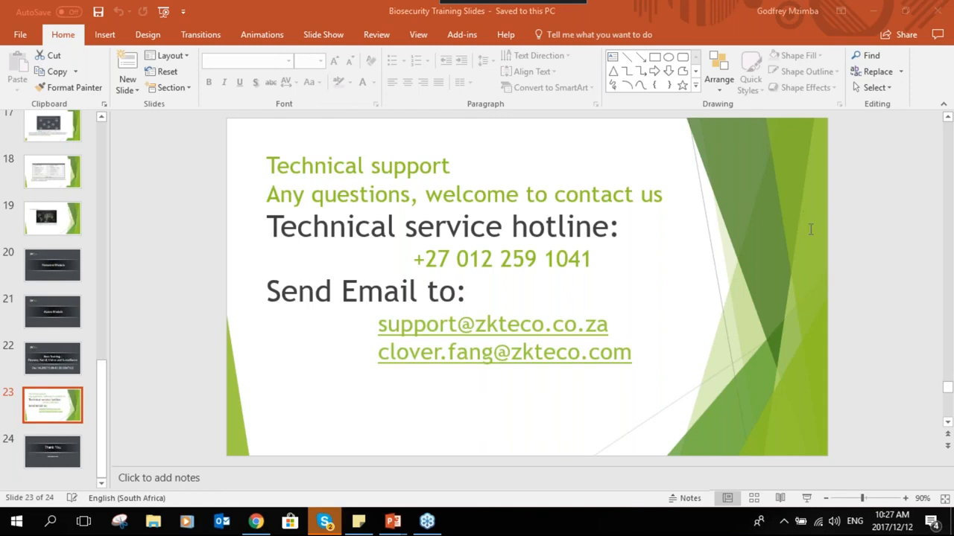
Return to the ZKBioSecurity web console showing the Charts page
left_click(256, 523)
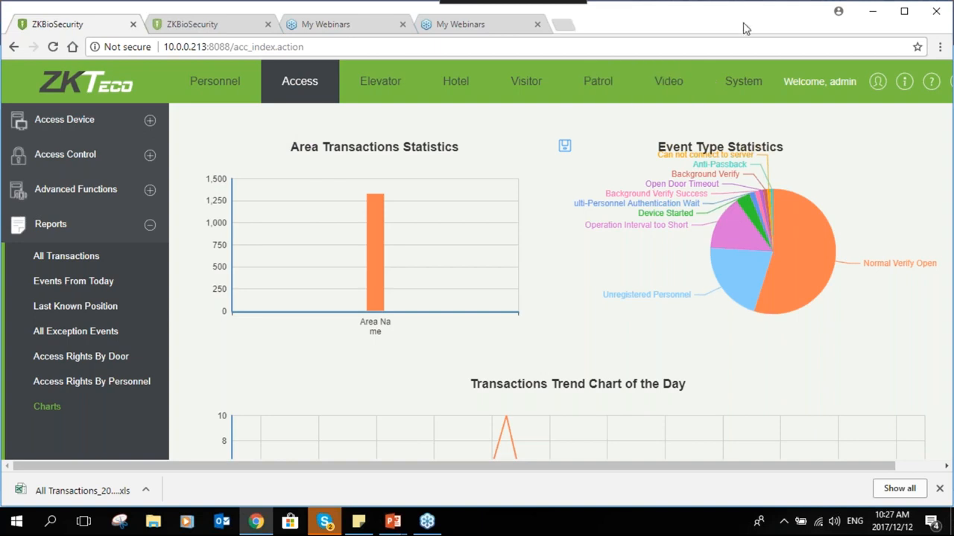
Open the Backup Schedule from System > Database Management, showing 7-day backups from 2014-08-08
left_click(726, 90)
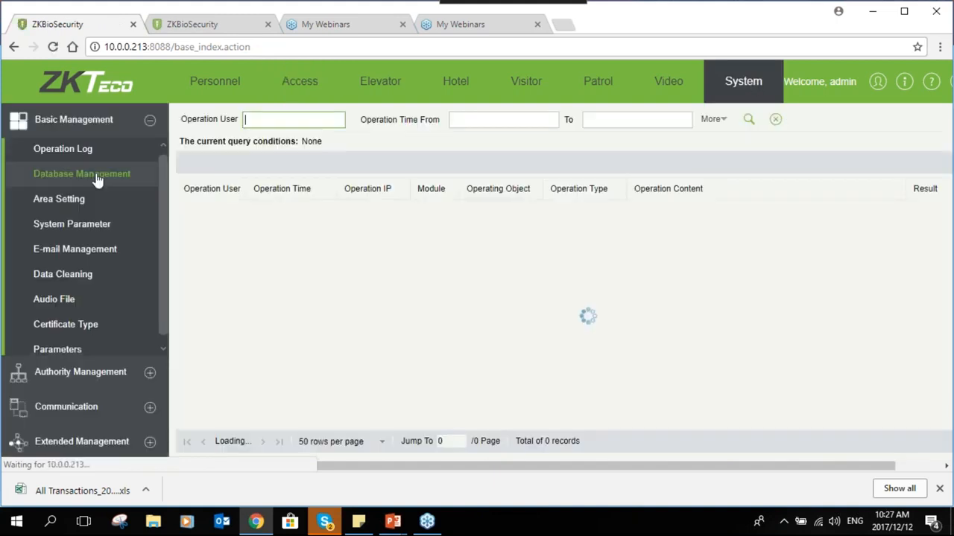
left_click(96, 180)
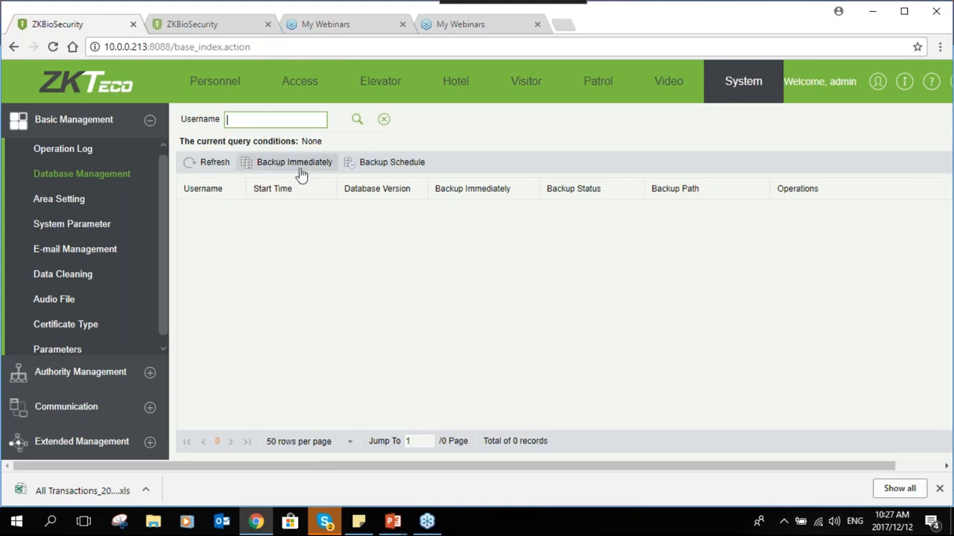
left_click(385, 164)
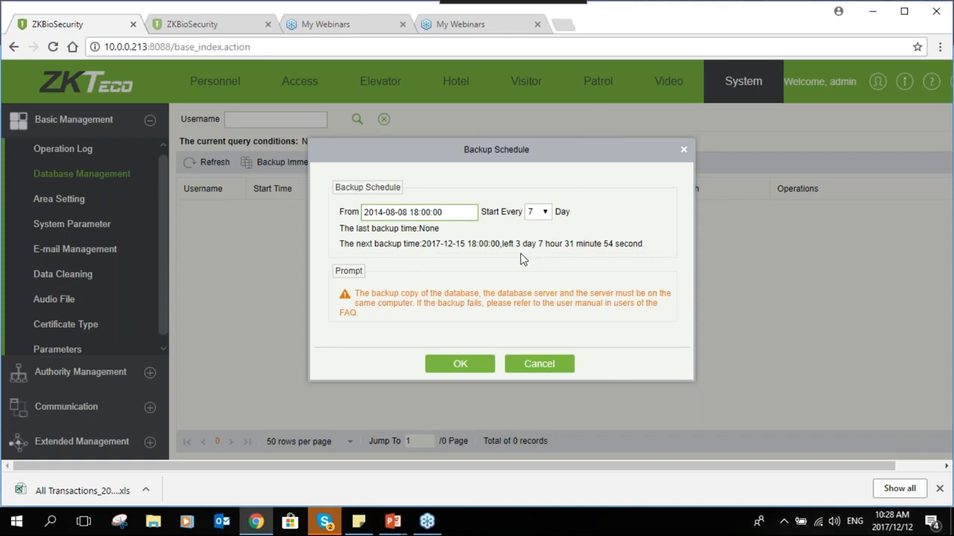
Try the 1, 3, 7 and 30 day backup intervals and check the start-date calendar
left_click(547, 213)
left_click(544, 228)
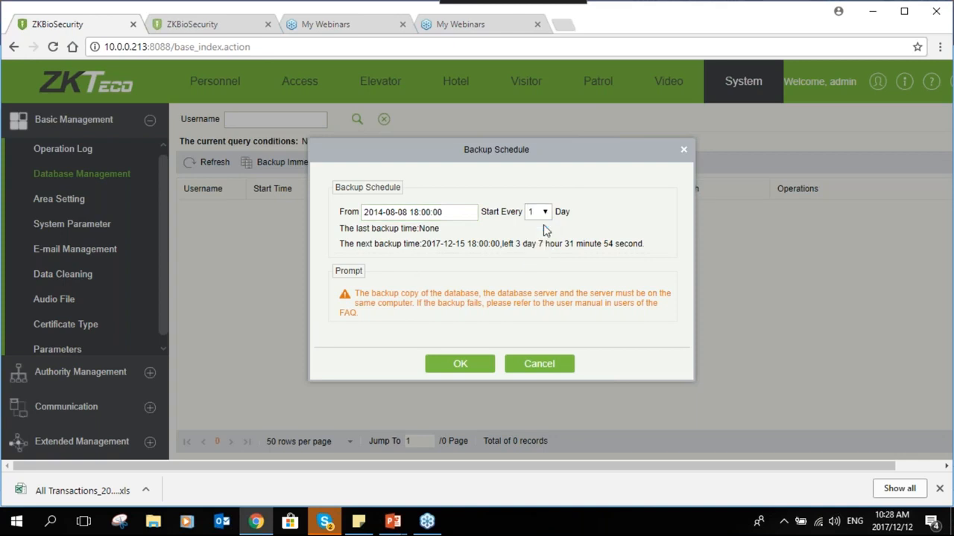
left_click(549, 212)
left_click(548, 237)
left_click(545, 214)
left_click(548, 248)
left_click(548, 213)
left_click(551, 258)
left_click(421, 213)
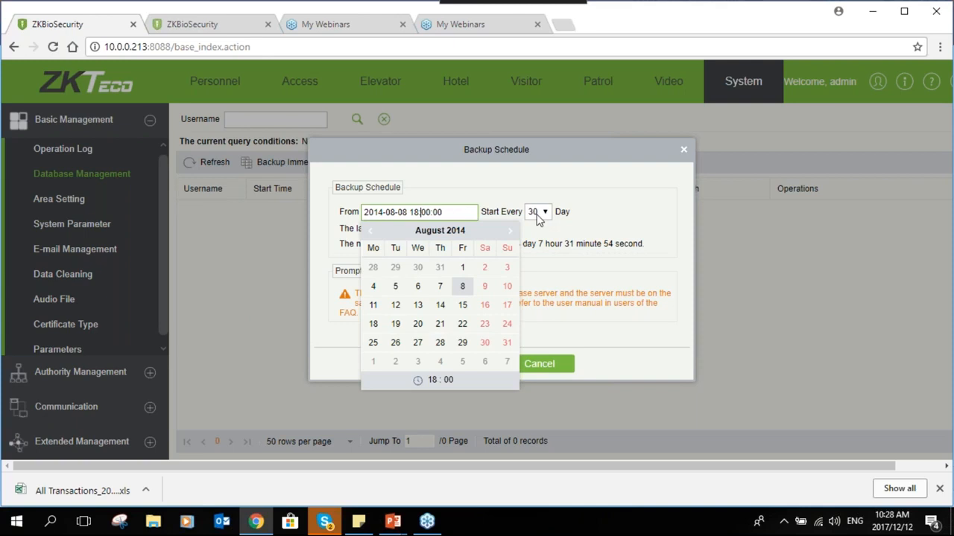
left_click(546, 228)
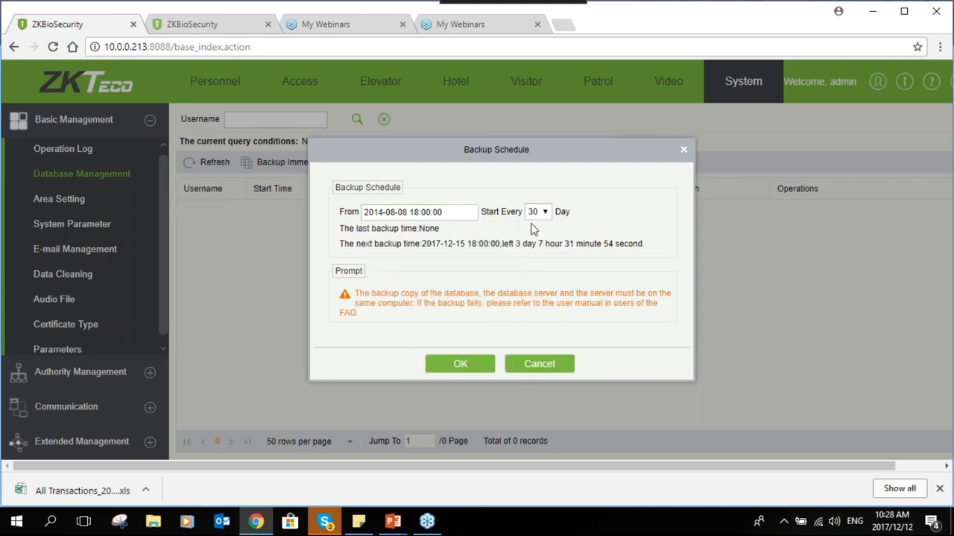
Settle the backup interval on every 7 days and save the Backup Schedule
left_click(546, 215)
left_click(544, 236)
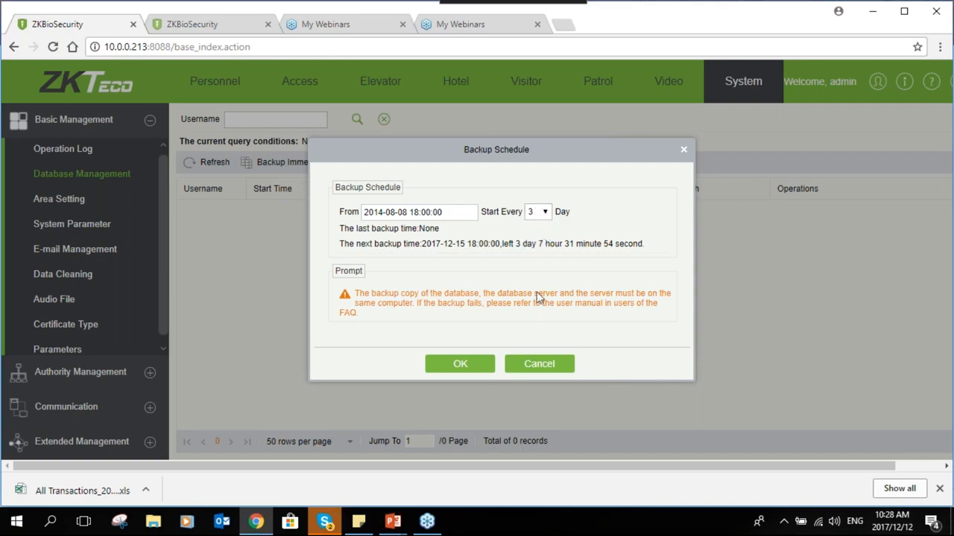
left_click(546, 213)
left_click(540, 246)
left_click(546, 214)
left_click(546, 214)
left_click(463, 365)
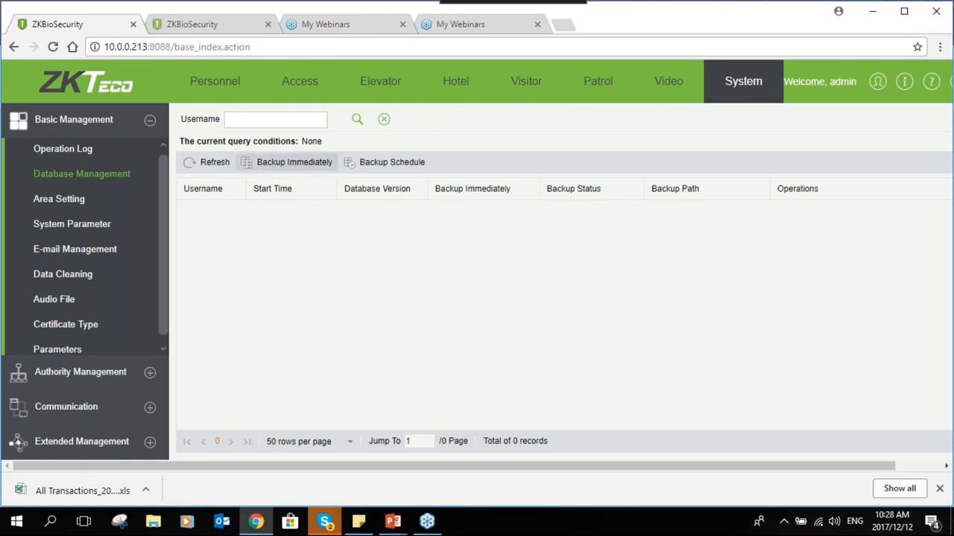
Run an immediate database backup to C:\SecurityDBBack\, then bring up File Explorer
left_click(294, 164)
left_click(431, 296)
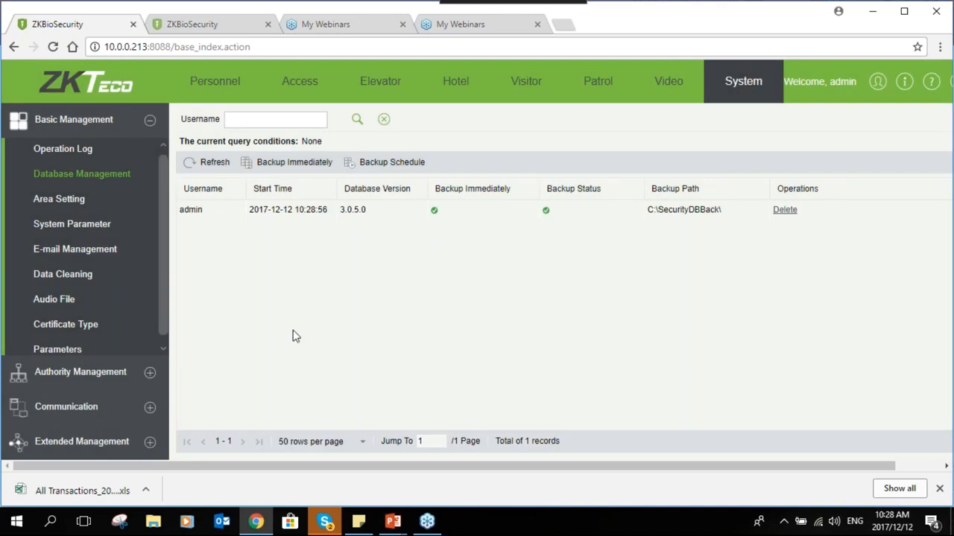
left_click(145, 523)
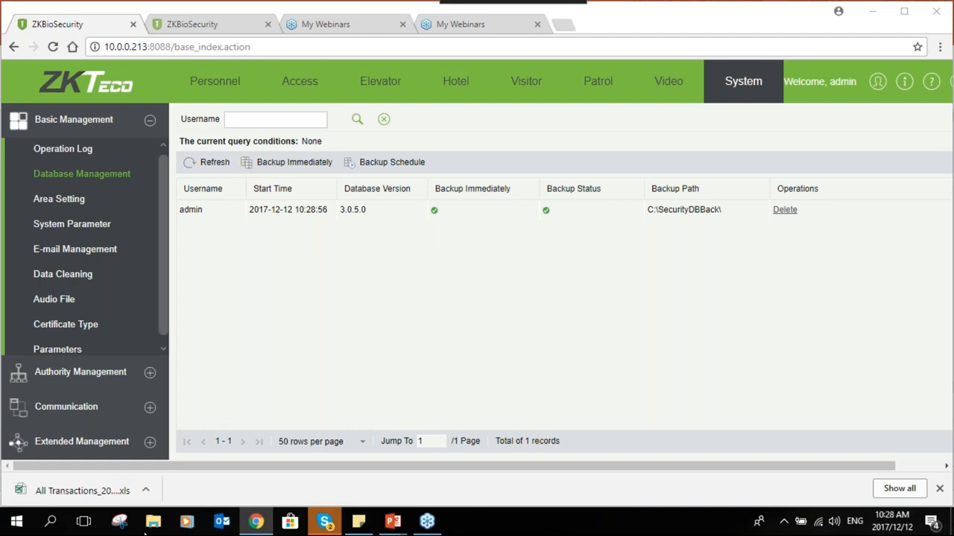
left_click(149, 530)
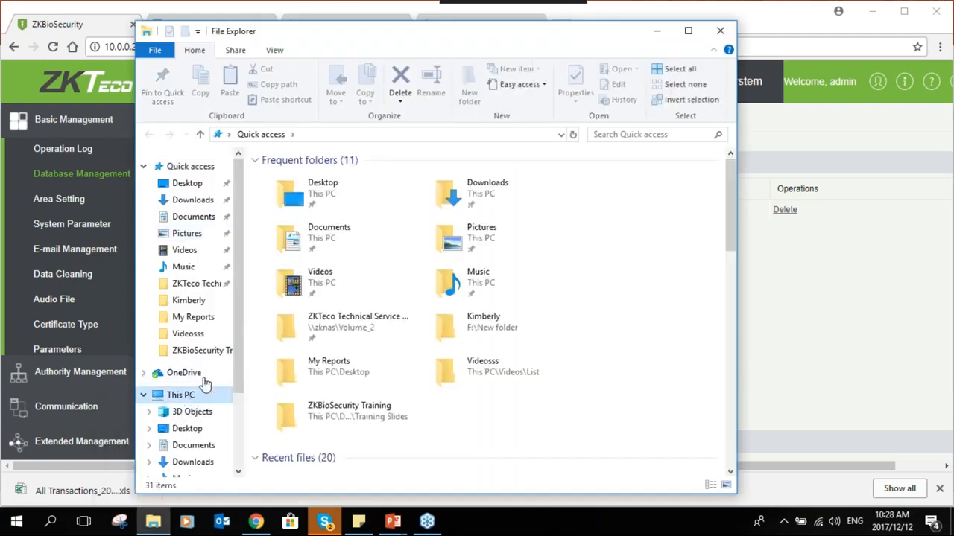
Browse Windows (C:) > SecurityDBBack to review the .psql backup files, then close Explorer
left_click(190, 395)
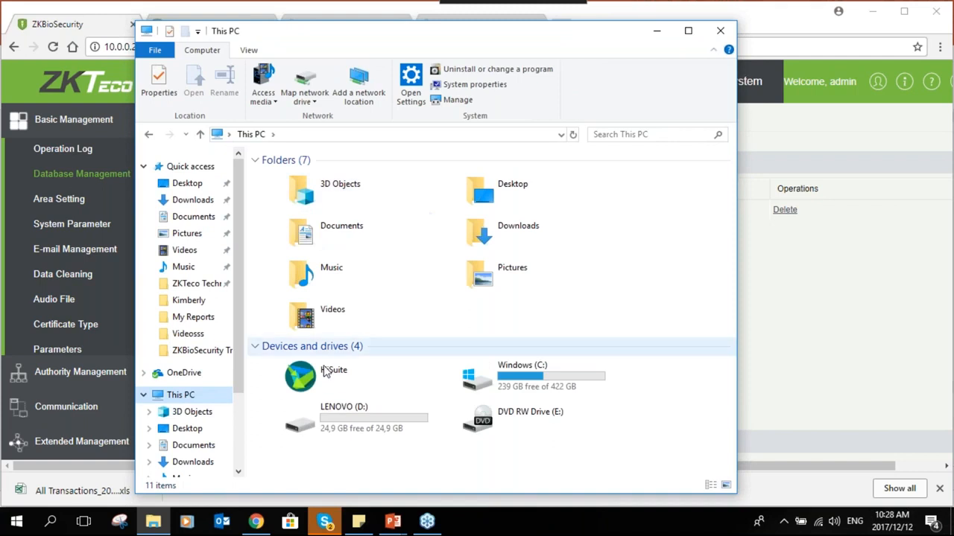
left_click(500, 379)
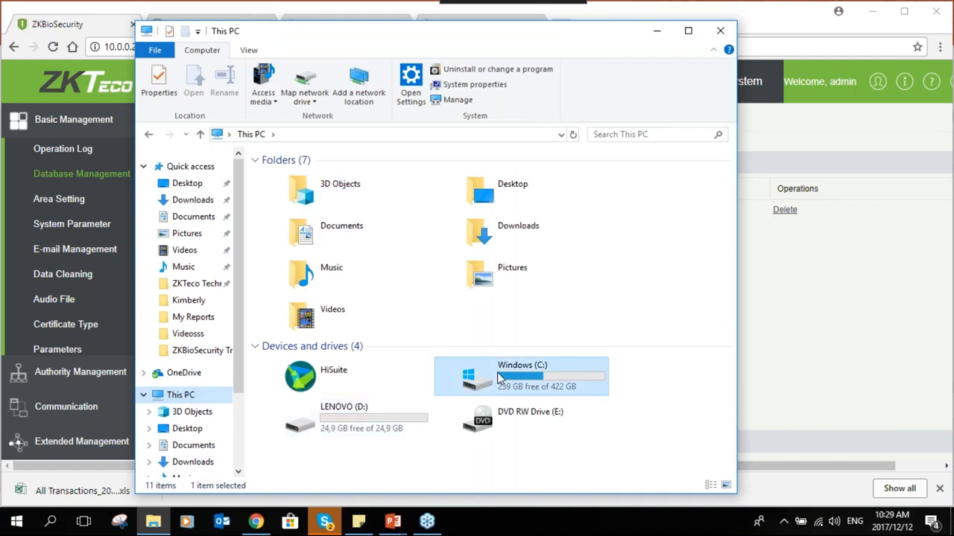
double_click(499, 379)
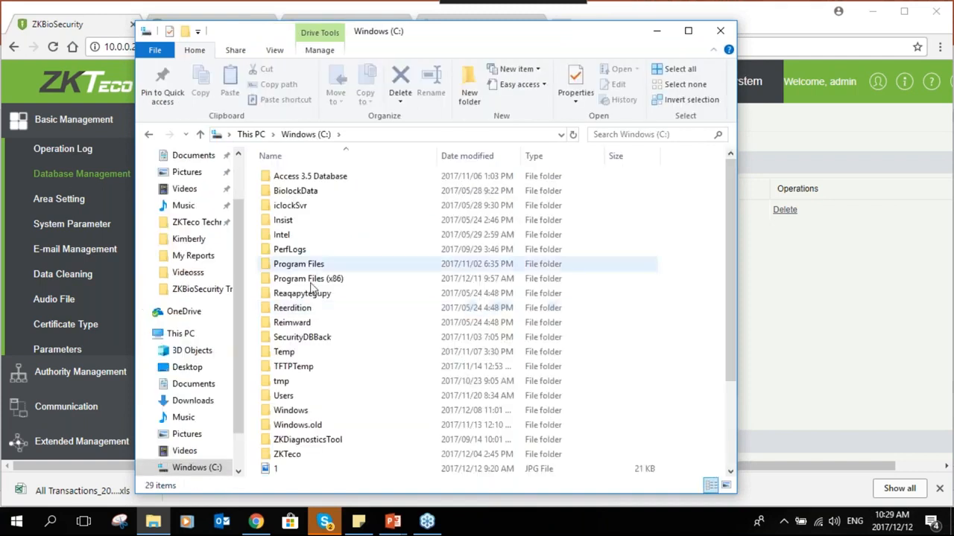
scroll(306, 366, "down", 1)
scroll(307, 366, "up", 1)
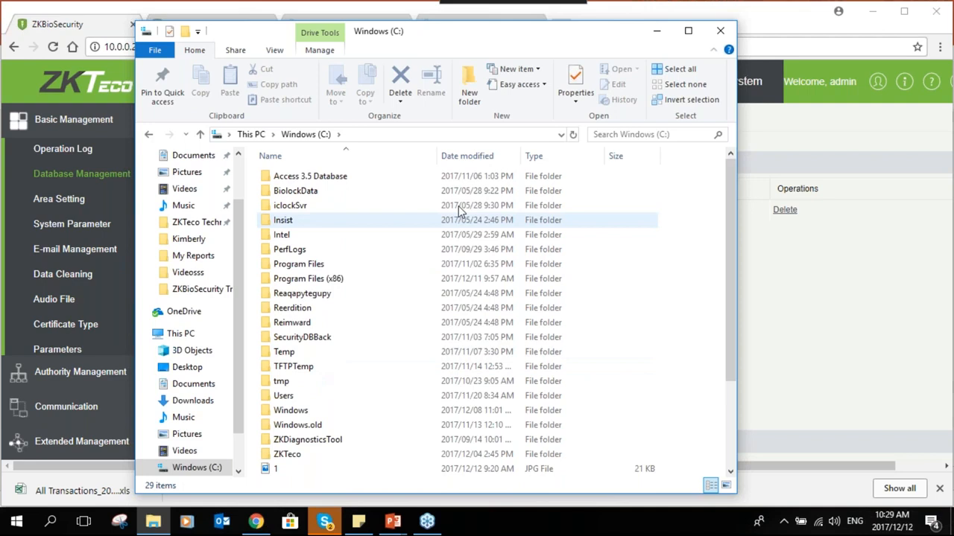
left_click(316, 339)
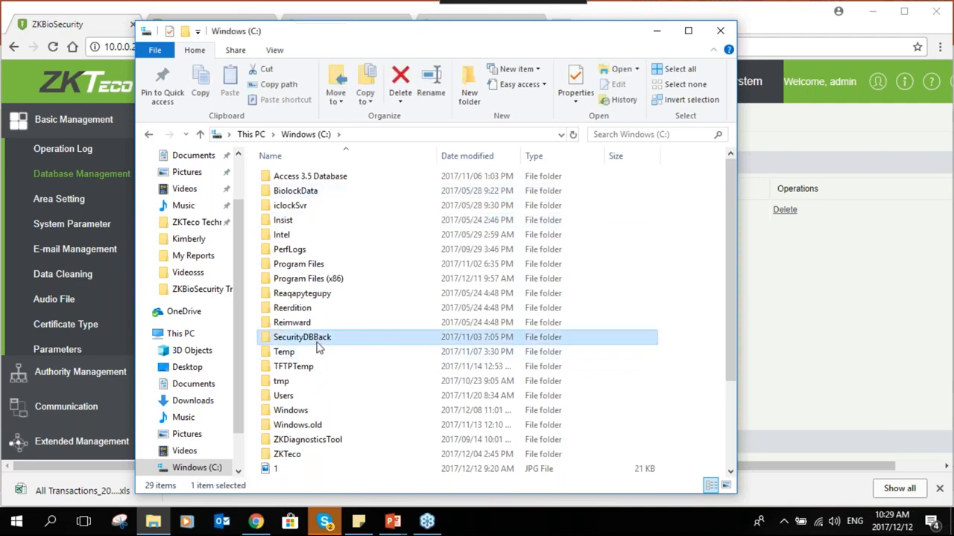
left_click(316, 342)
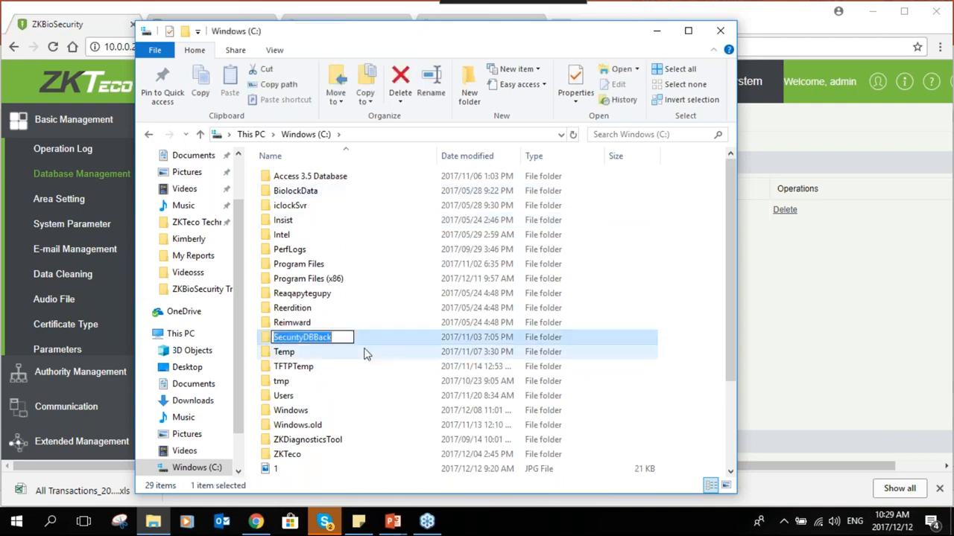
key("Return")
key("Return")
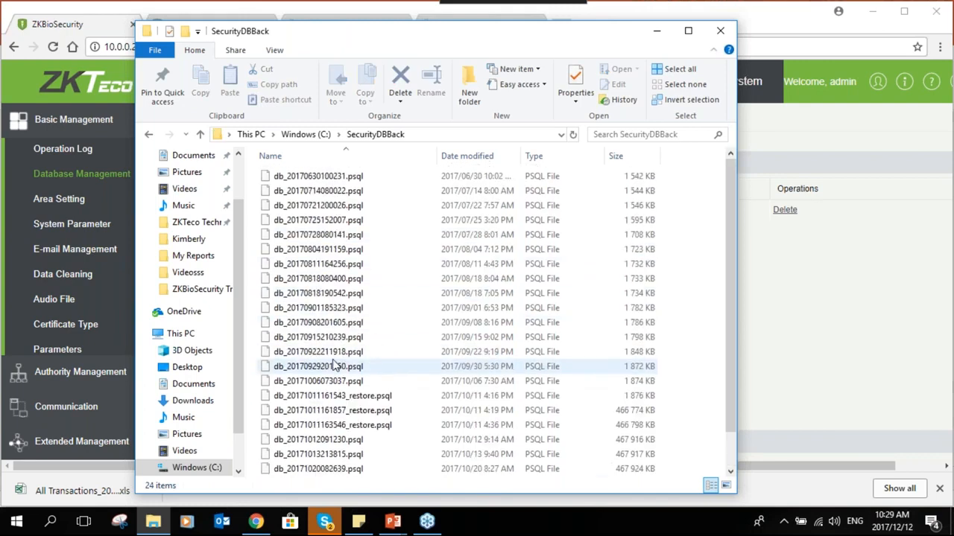
scroll(331, 358, "down", 1)
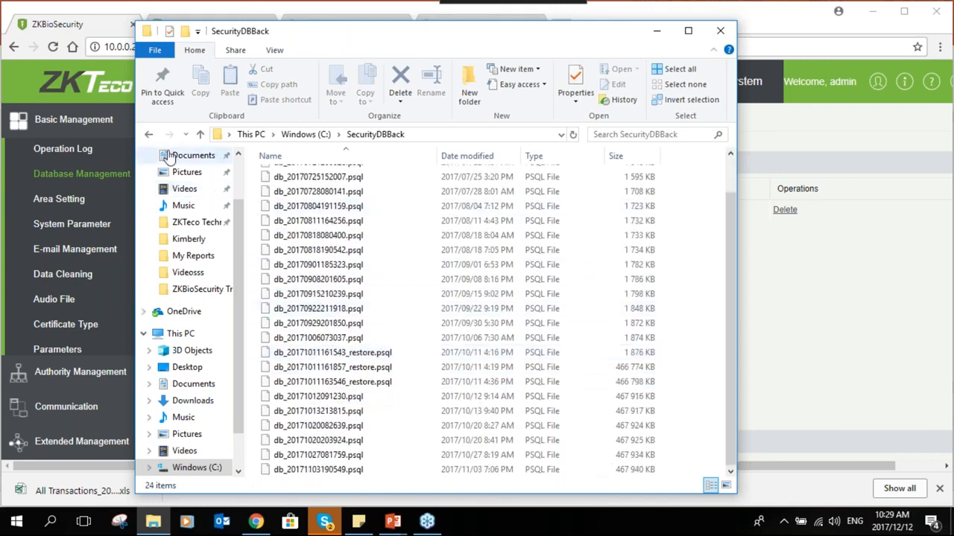
left_click(148, 134)
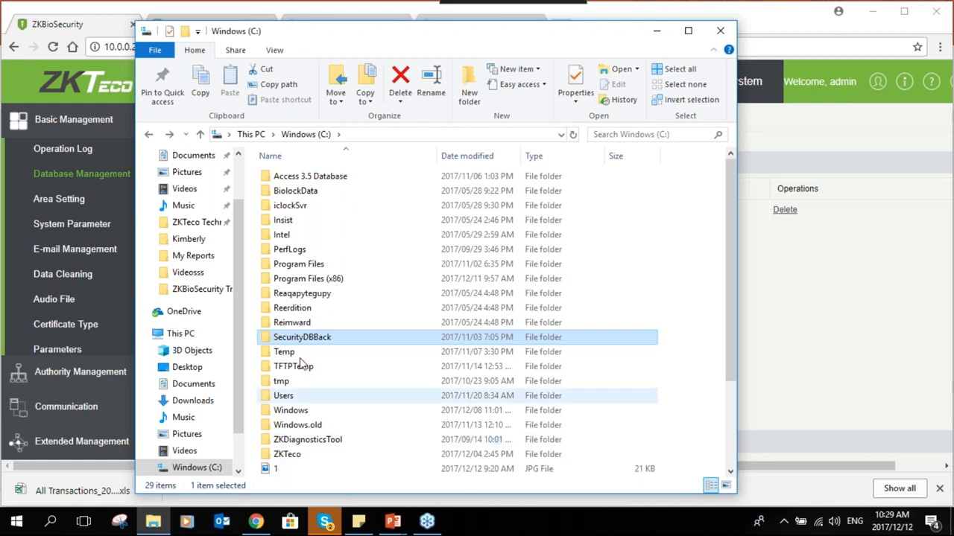
left_click(720, 34)
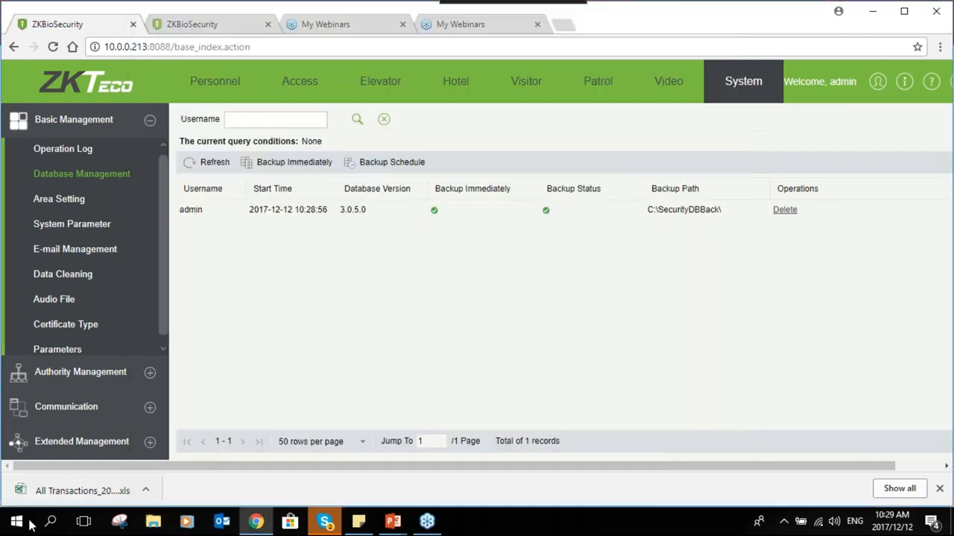
Search Windows for 'services' and launch the Services Controller app
left_click(50, 521)
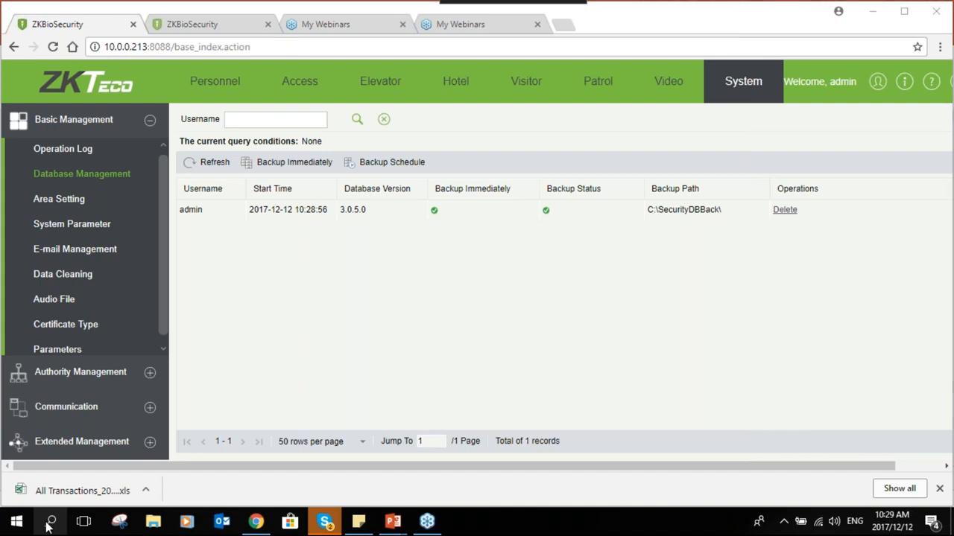
type("s")
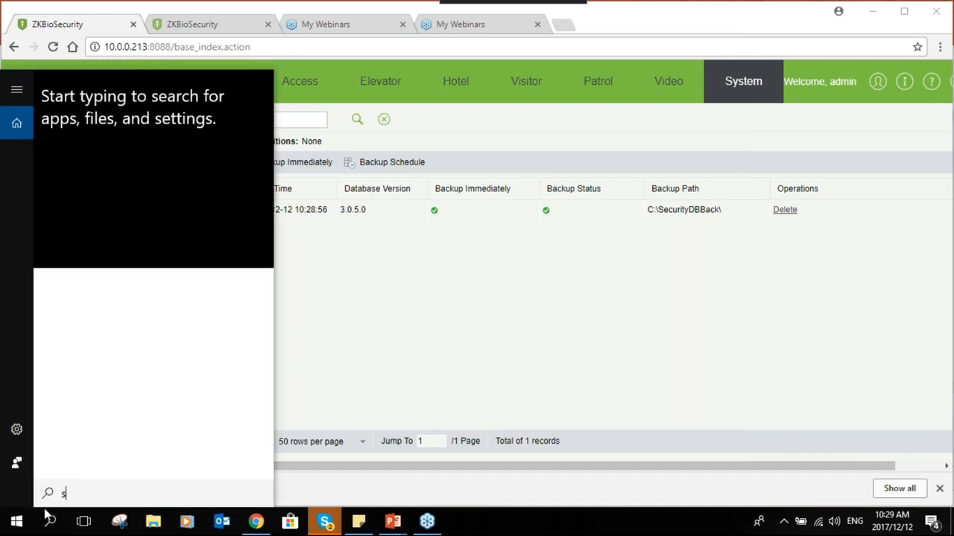
type("e")
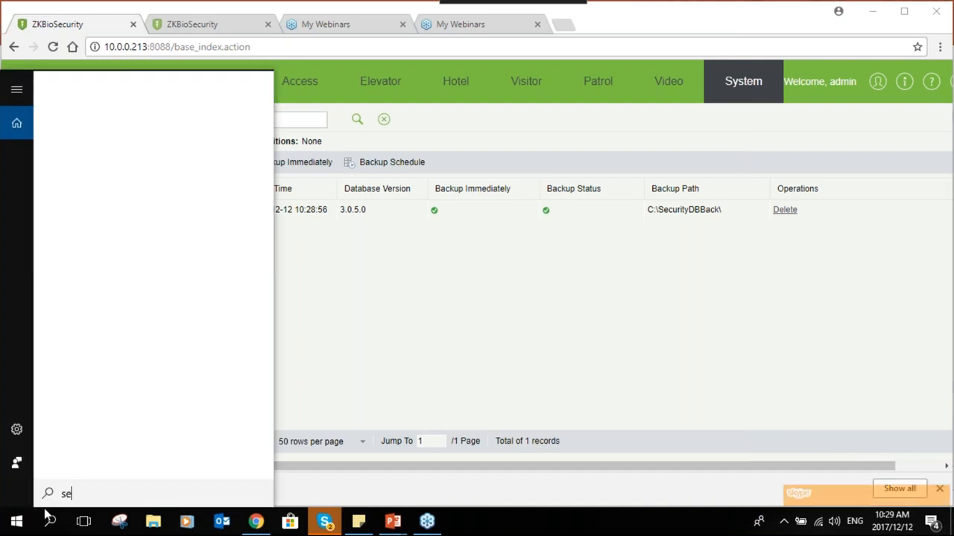
type("rvices")
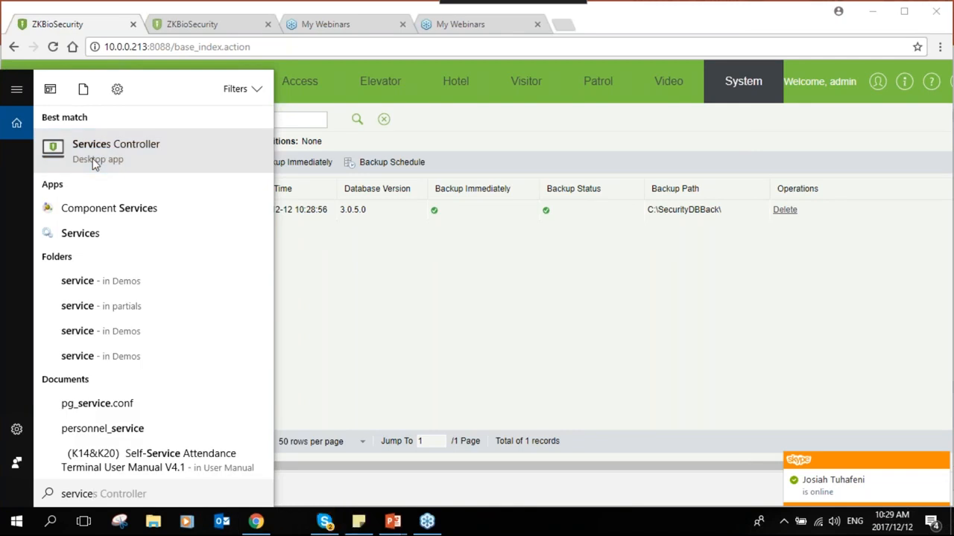
left_click(94, 164)
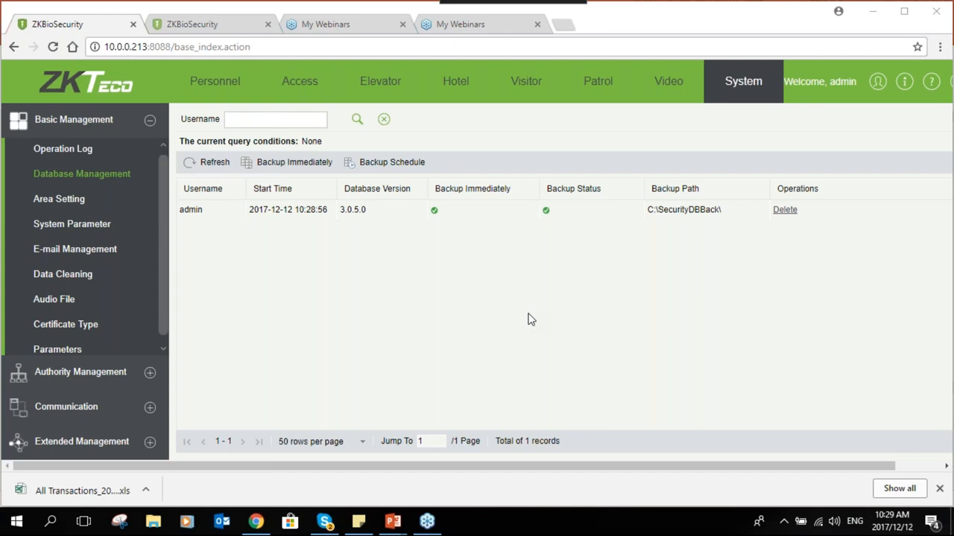
Reveal and hide the hidden system-tray icons several times
left_click(782, 522)
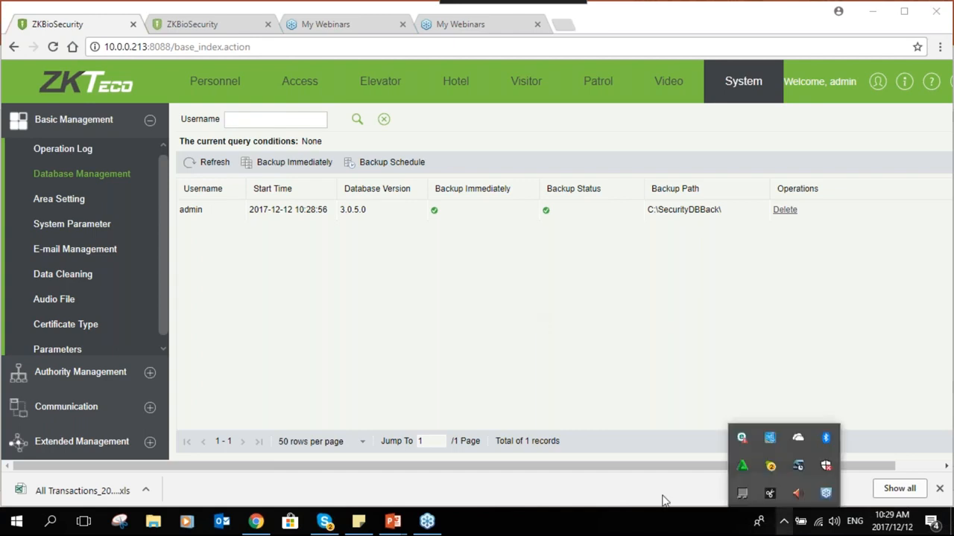
left_click(585, 383)
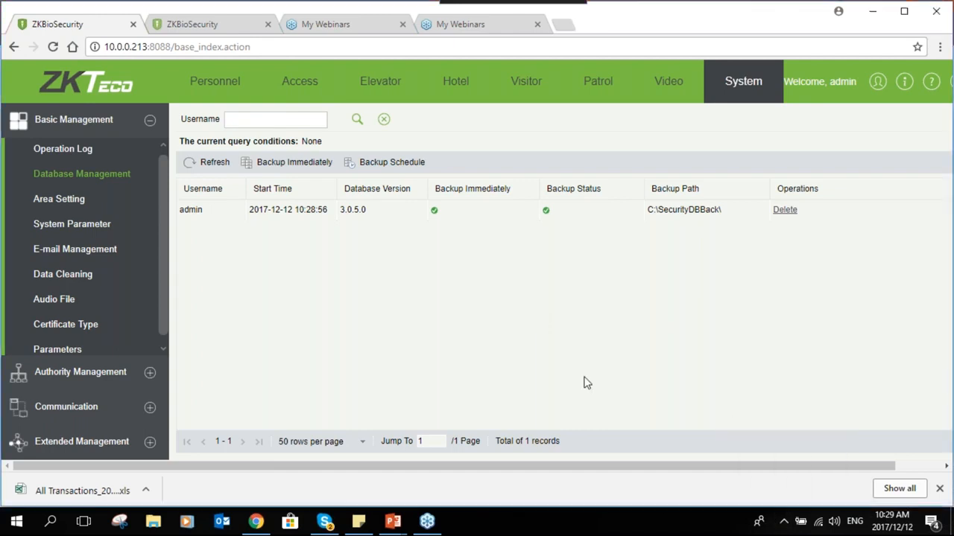
left_click(784, 523)
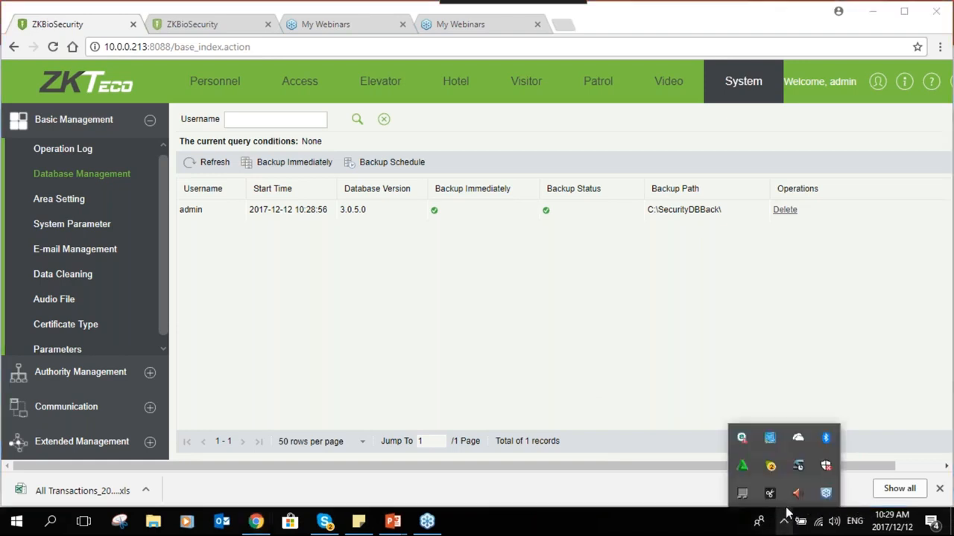
left_click(711, 368)
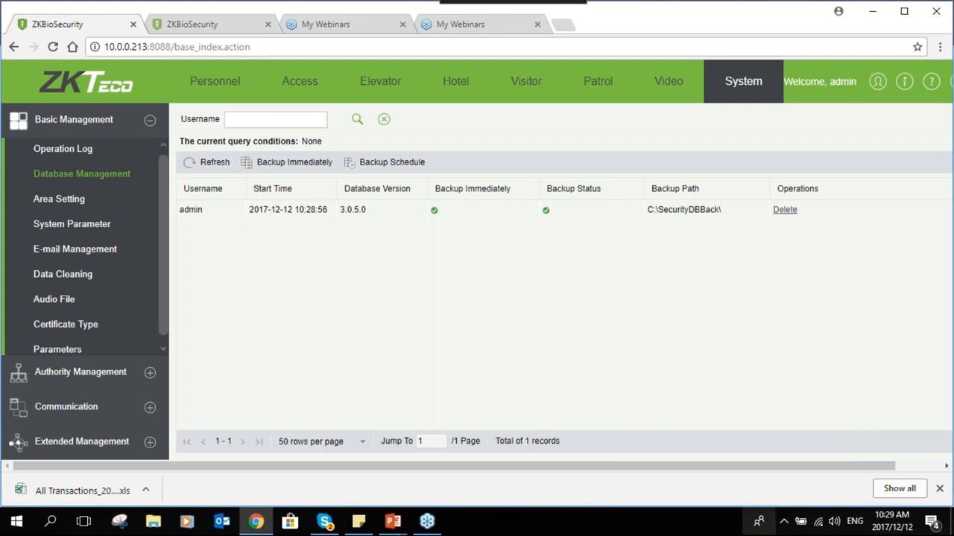
left_click(782, 525)
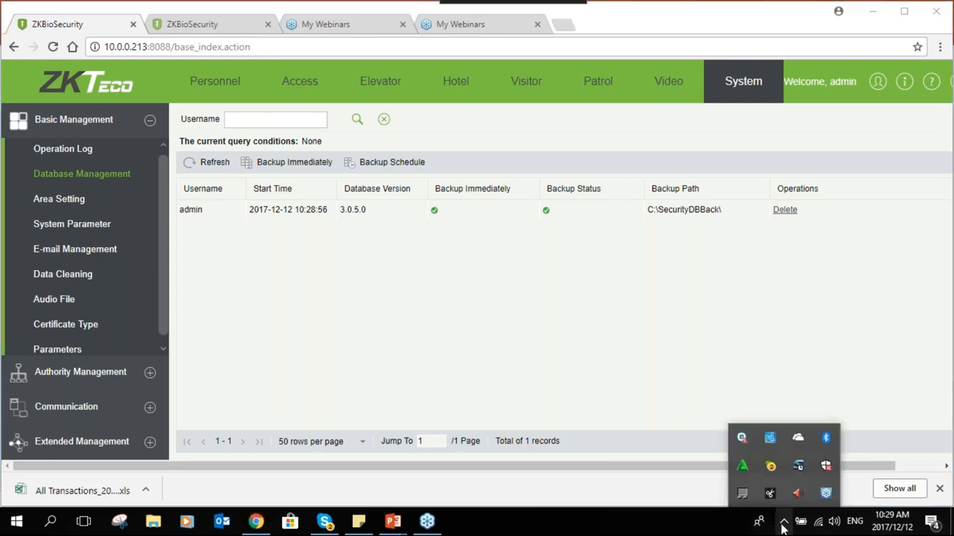
left_click(696, 327)
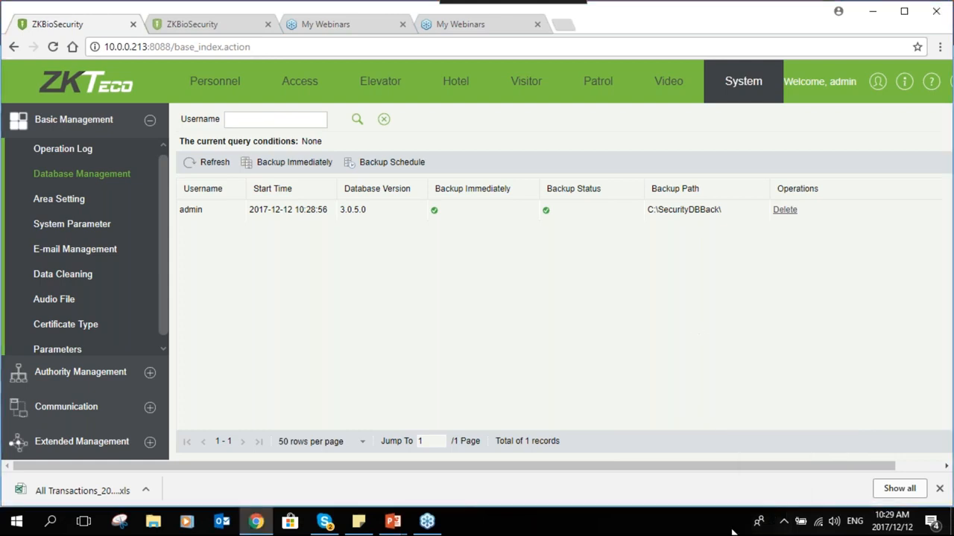
left_click(783, 521)
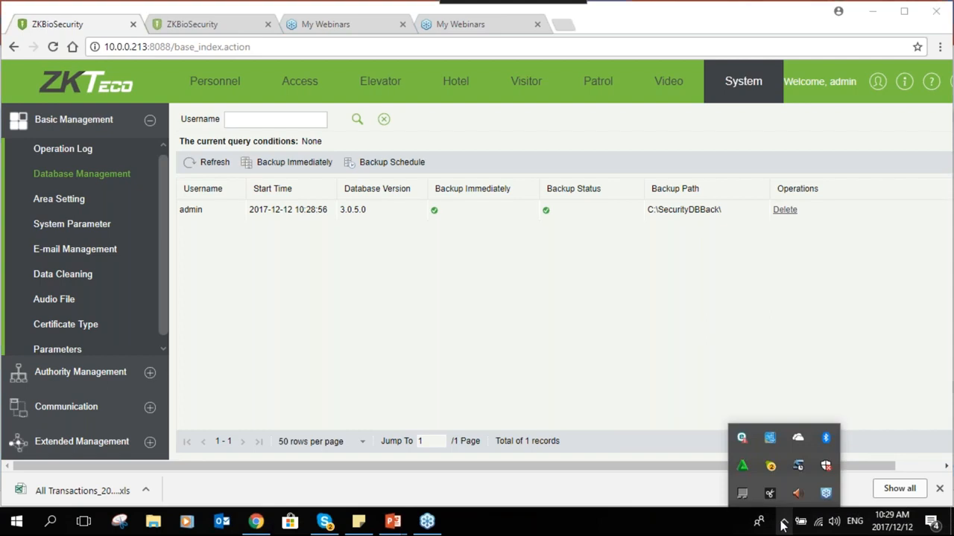
left_click(605, 366)
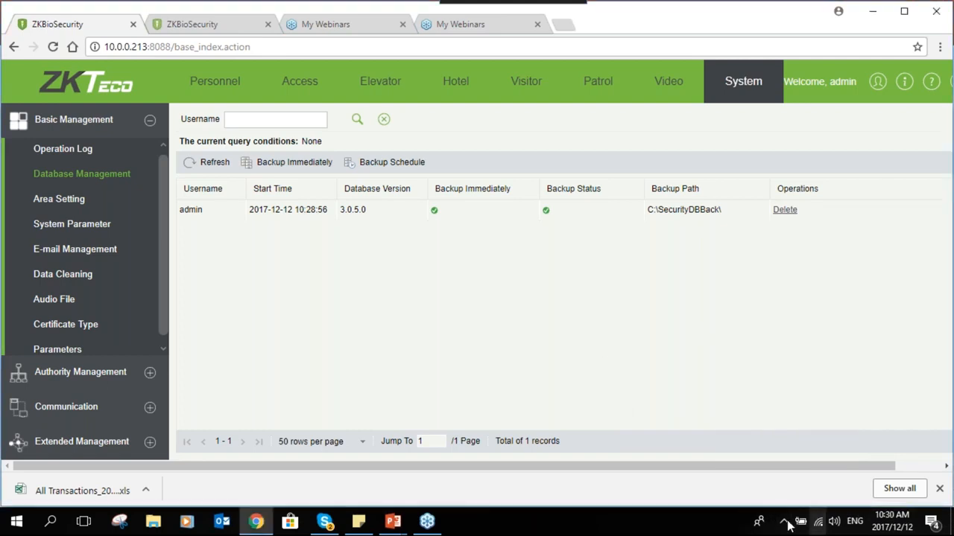
left_click(783, 521)
left_click(618, 380)
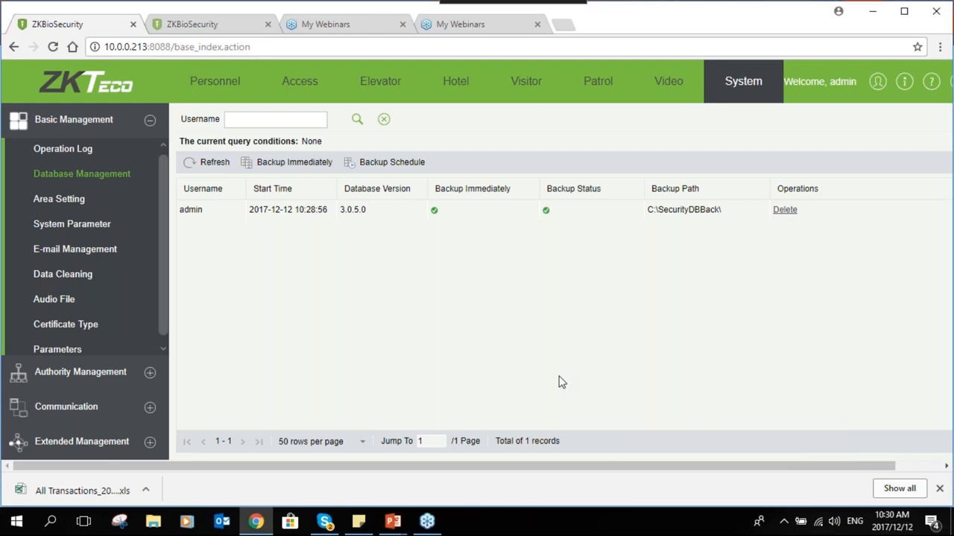
Search 'ser', dismiss the search, and bring up the ZKBioSecurity server tray icon's context menu
left_click(50, 521)
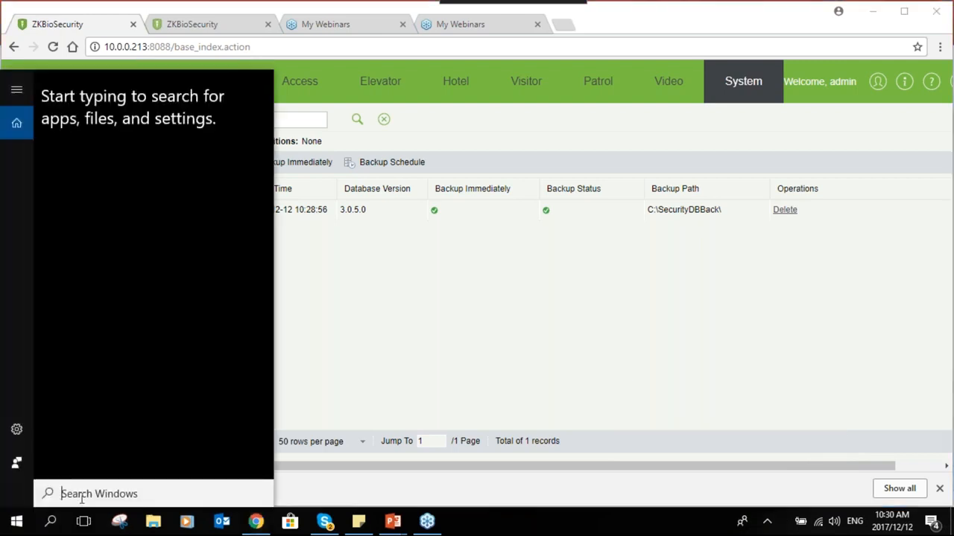
type("seer")
key("BackSpace")
key("BackSpace")
type("rvices")
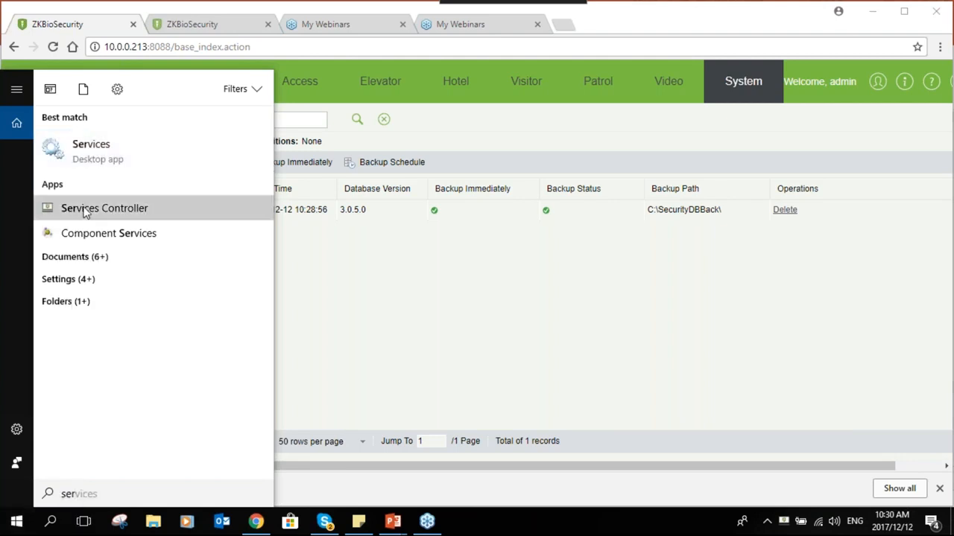
right_click(83, 210)
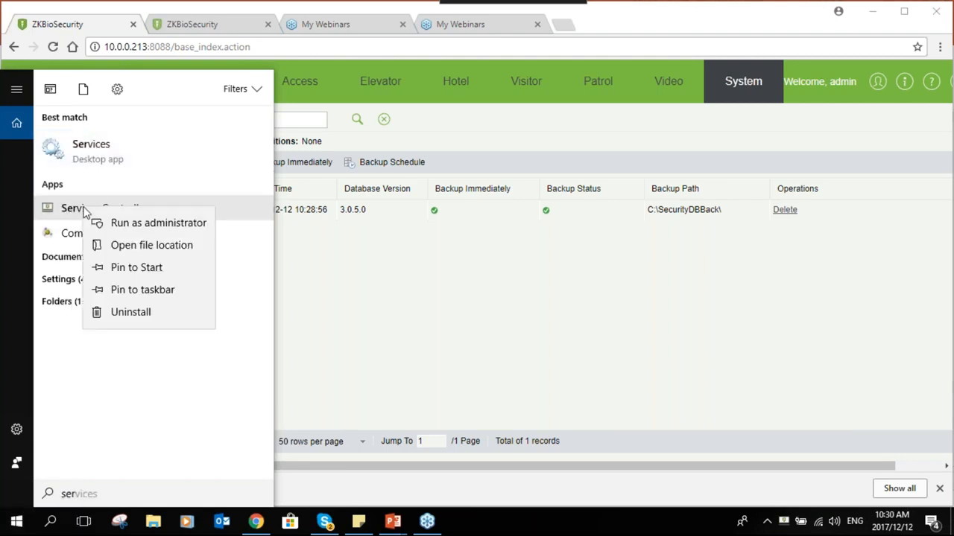
key("Escape")
key("Escape")
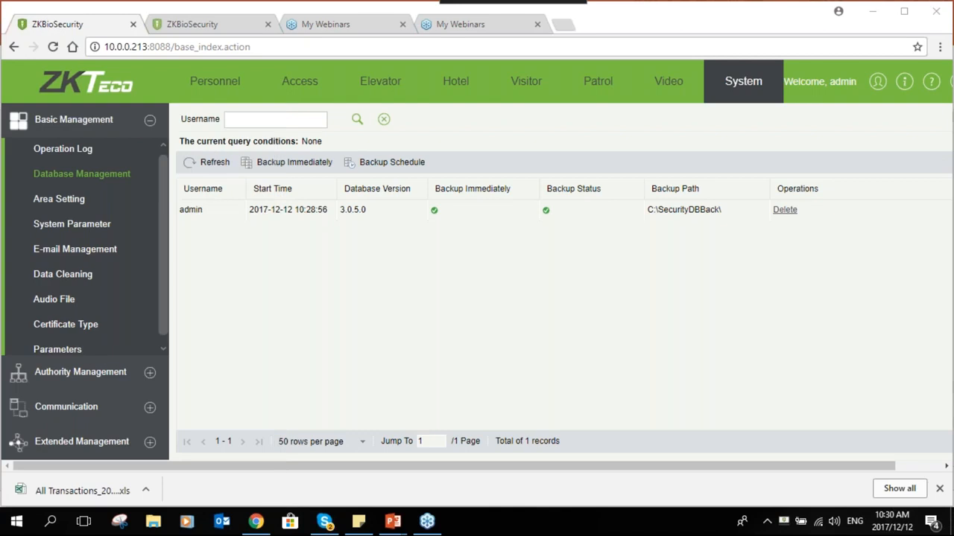
right_click(785, 522)
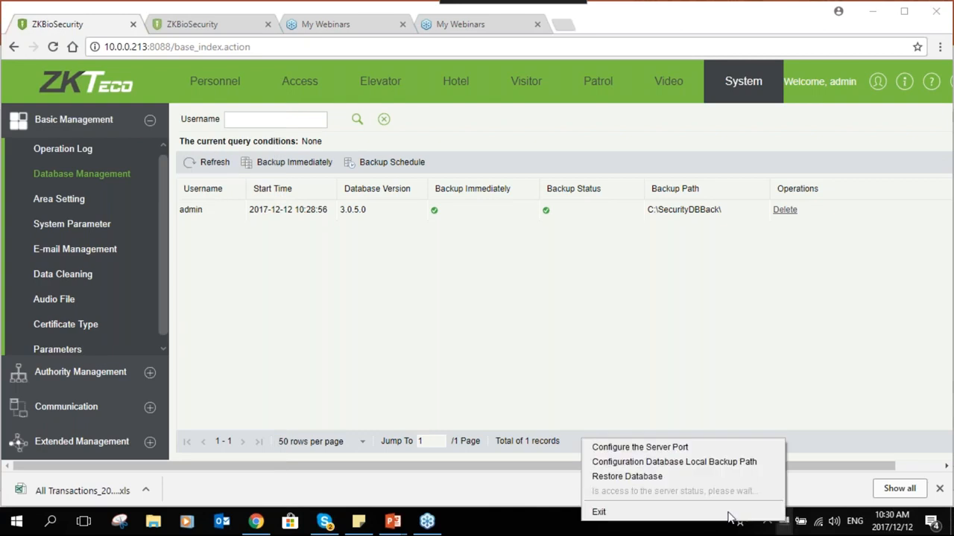
Choose Restore Database and select C:\SecurityDBBack\db_20171027081759.psql as the restore file
left_click(656, 477)
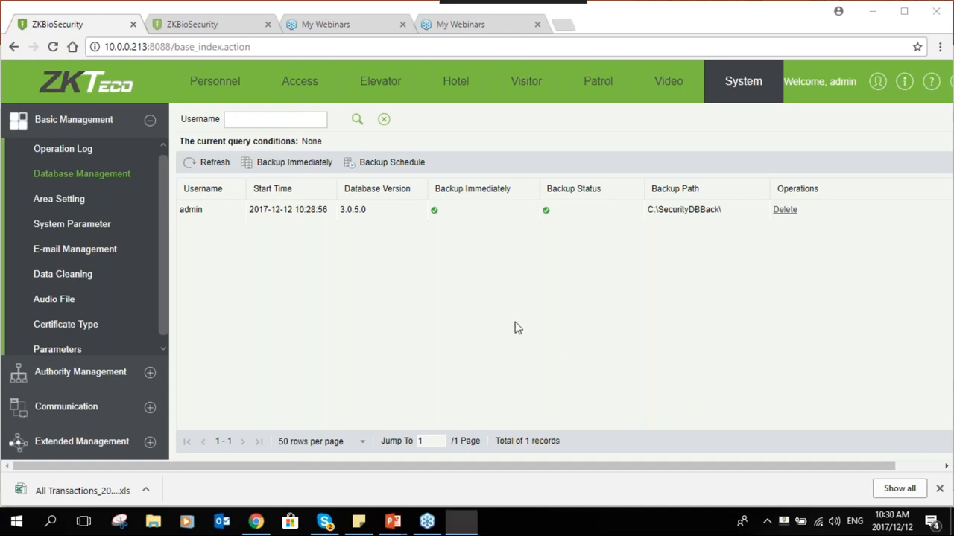
left_click(572, 230)
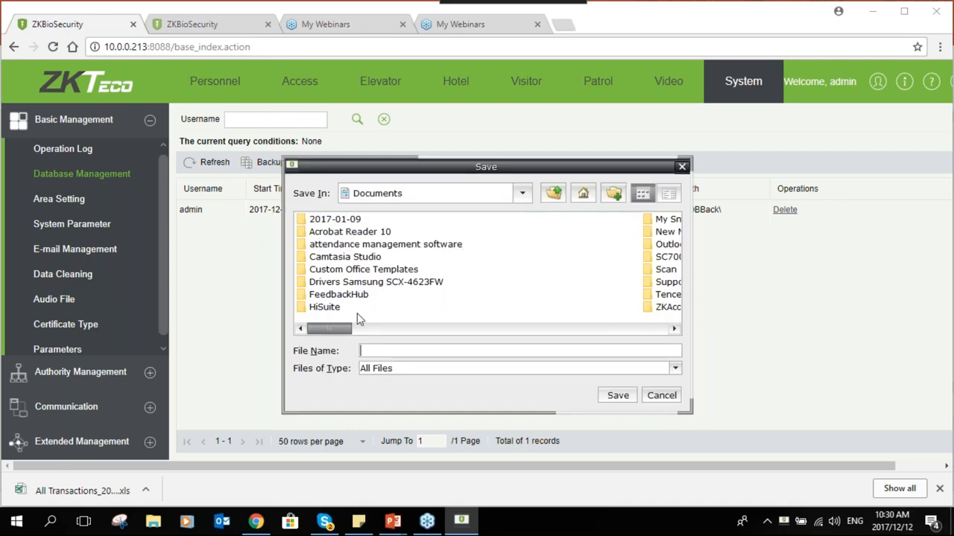
left_click(552, 193)
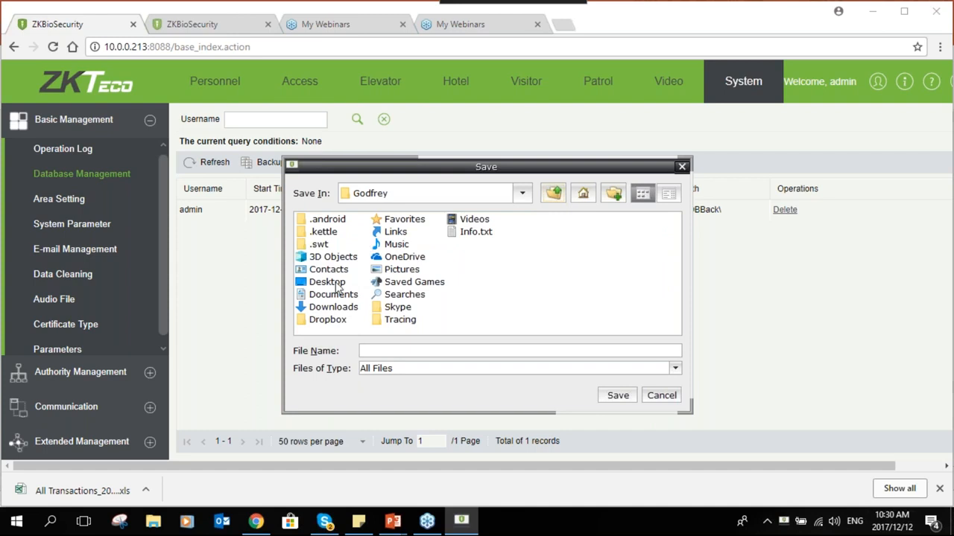
left_click(552, 195)
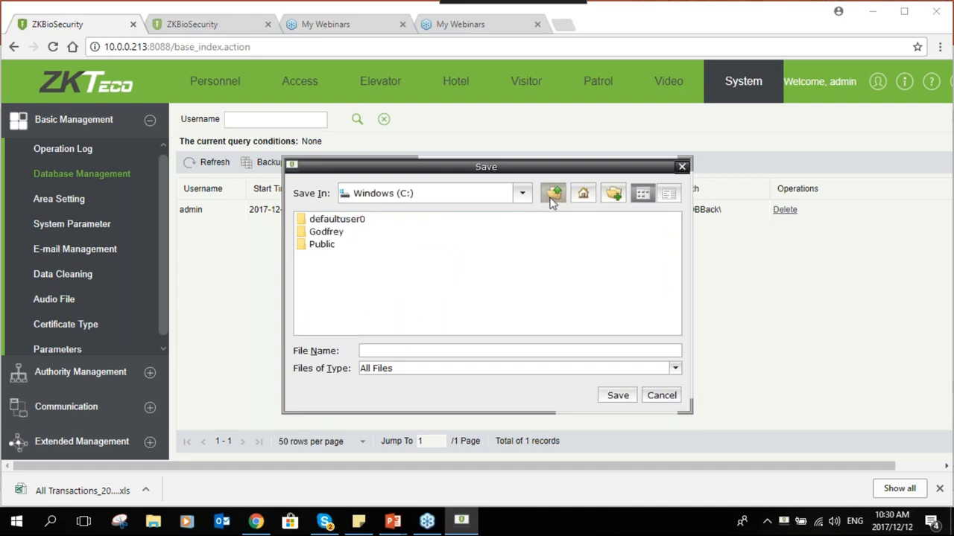
left_click(552, 197)
double_click(447, 256)
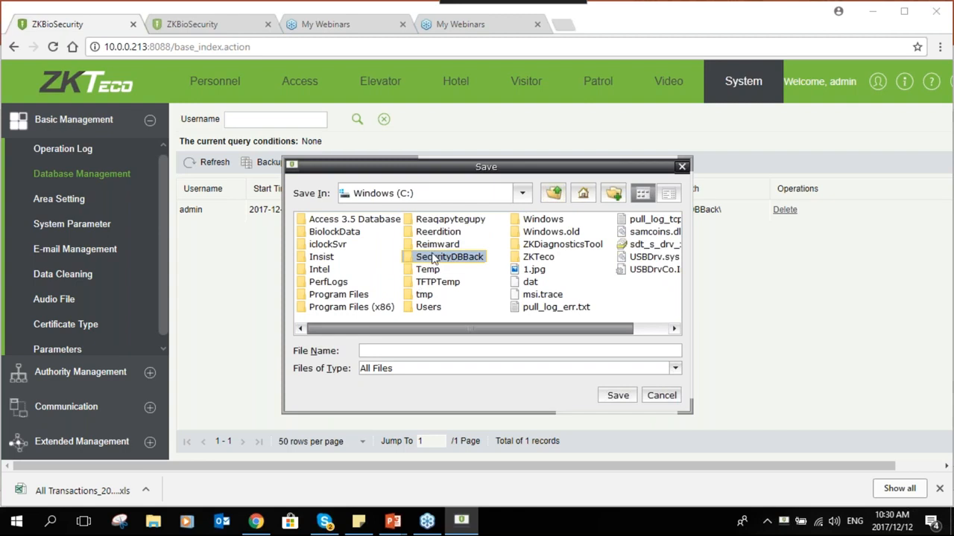
left_click(514, 295)
left_click(616, 403)
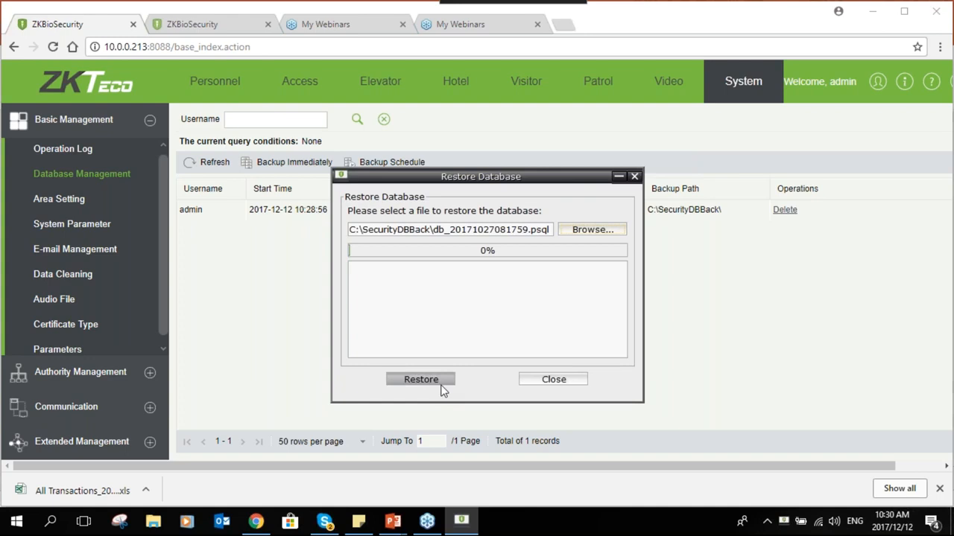
Close the Restore Database dialog
left_click(575, 385)
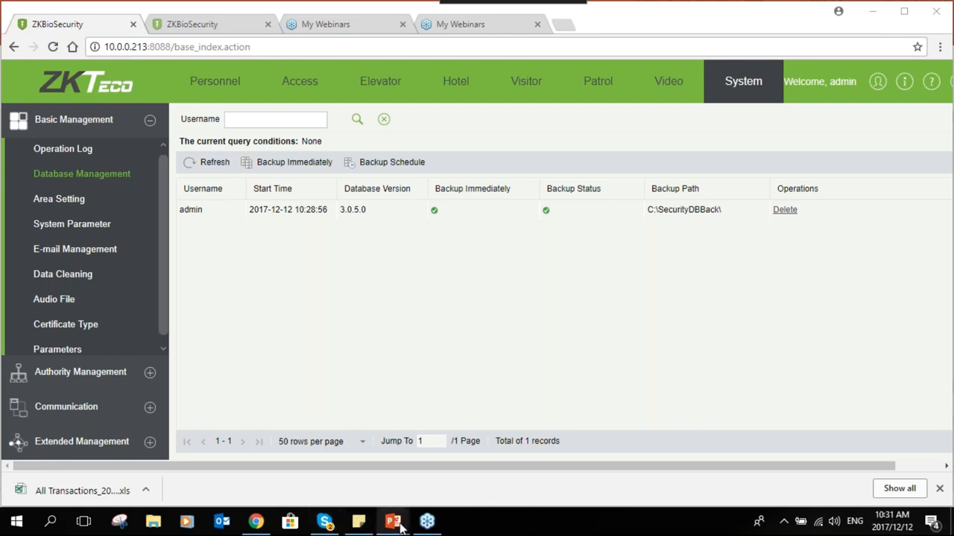
Bring the Biosecurity Training Slides deck forward and go to slide 22, Next Training
mouse_move(400, 526)
left_click(317, 461)
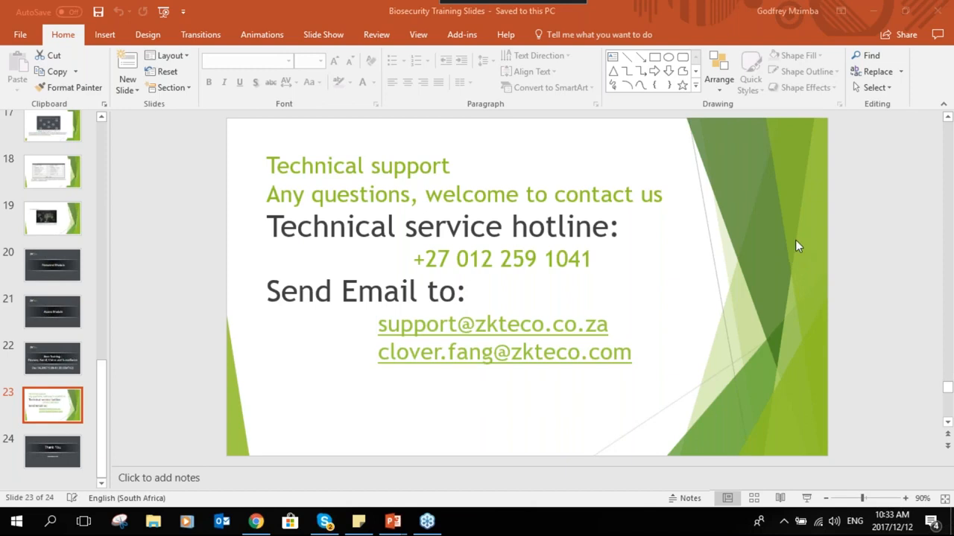
left_click(85, 362)
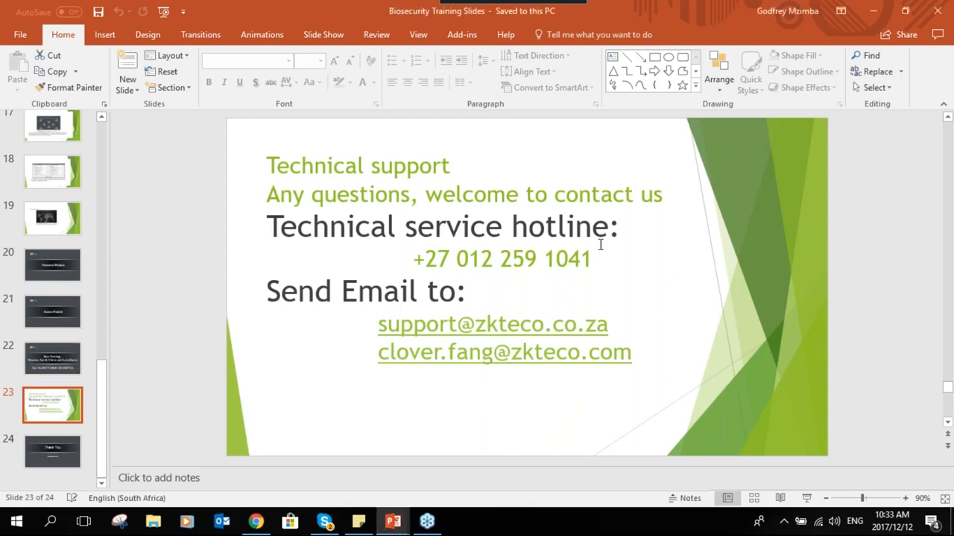
left_click(79, 363)
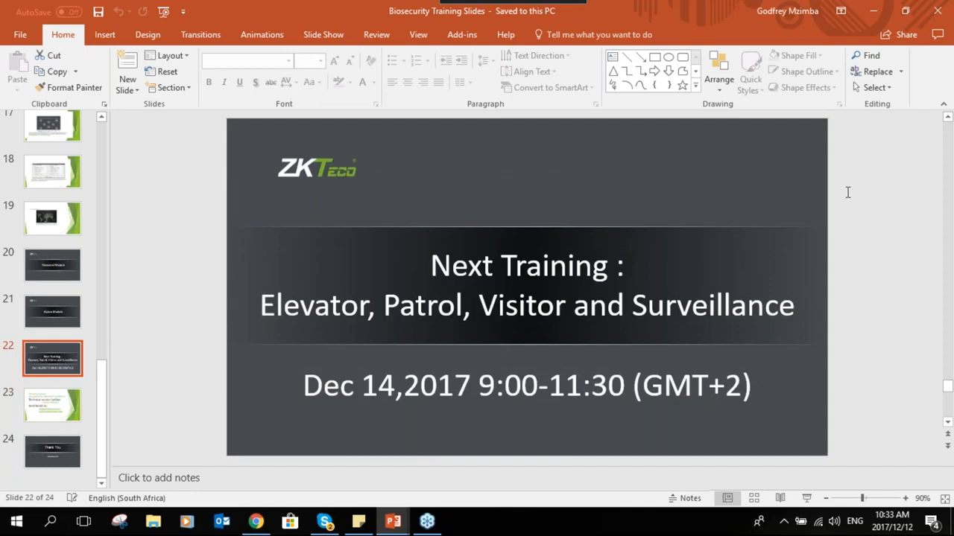
left_click(947, 172)
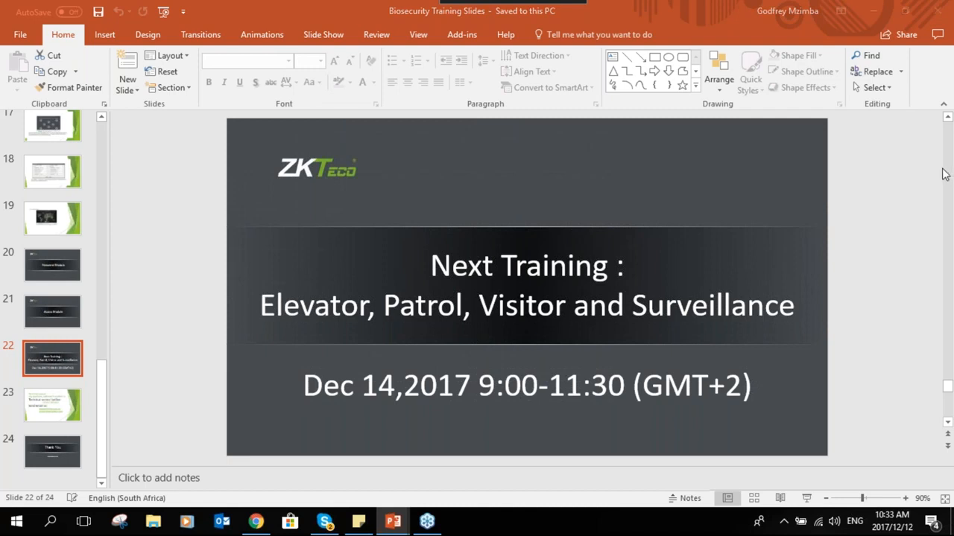